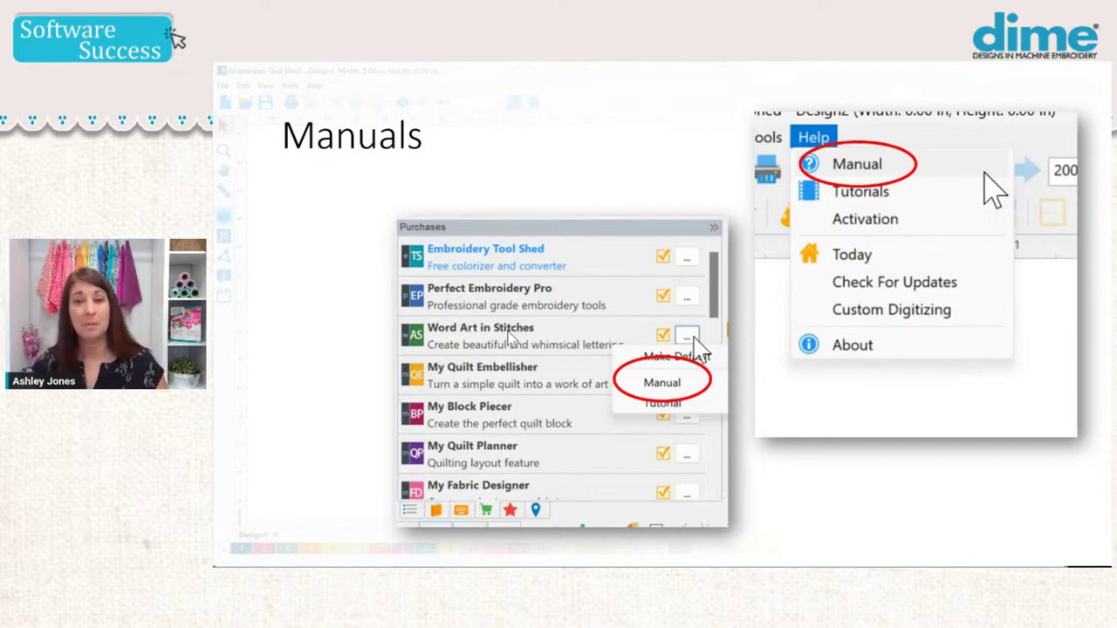
Step: Open the Embroidery Tool Shed manual and look through its pages, from the cover to the instructions for resizing designs
{"action": "key", "text": "Right"}
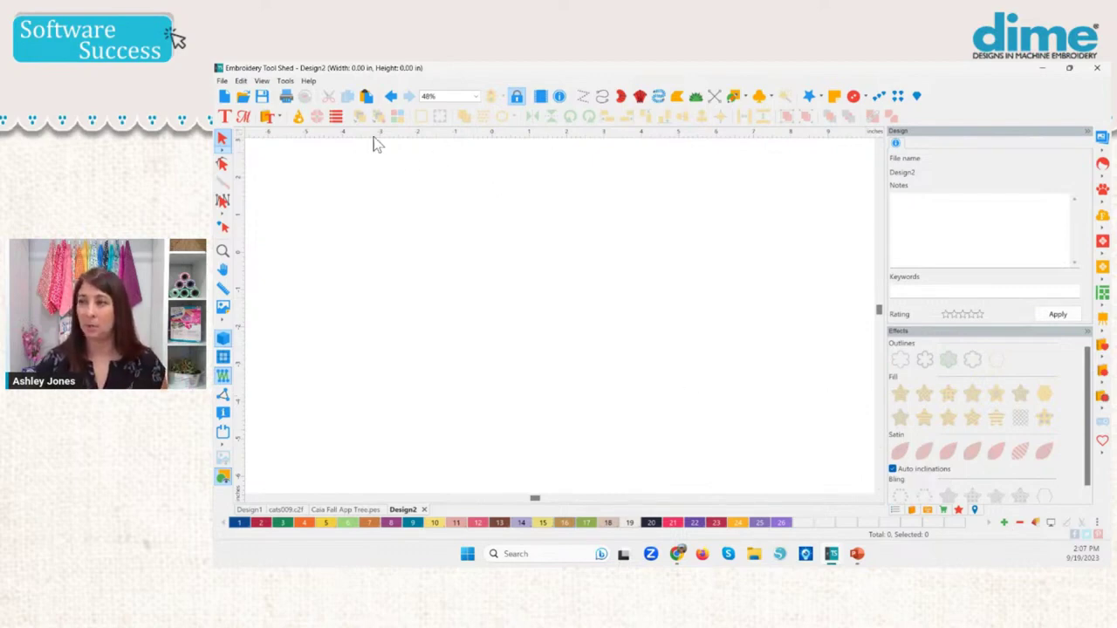
{"action": "left_click", "coordinate": [308, 80]}
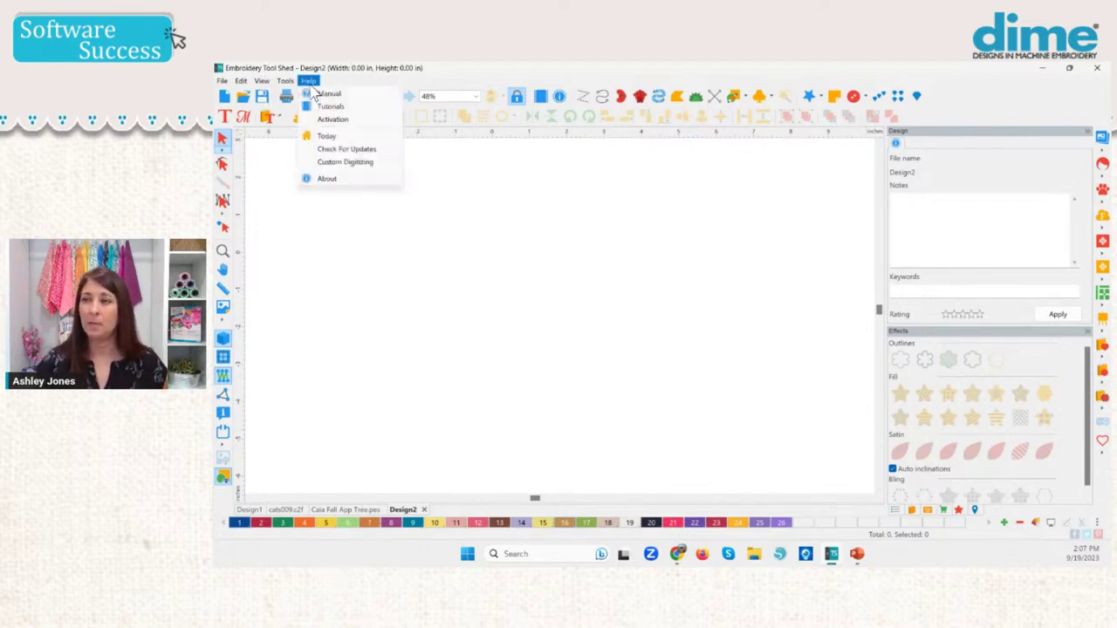
{"action": "left_click", "coordinate": [367, 94]}
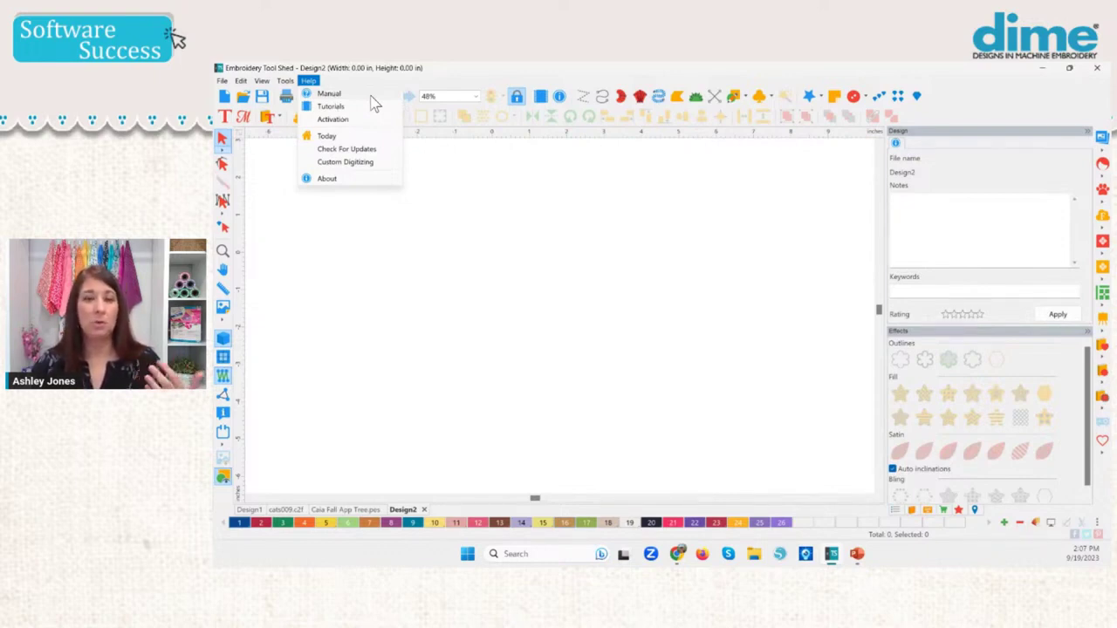
{"action": "key", "text": "Escape"}
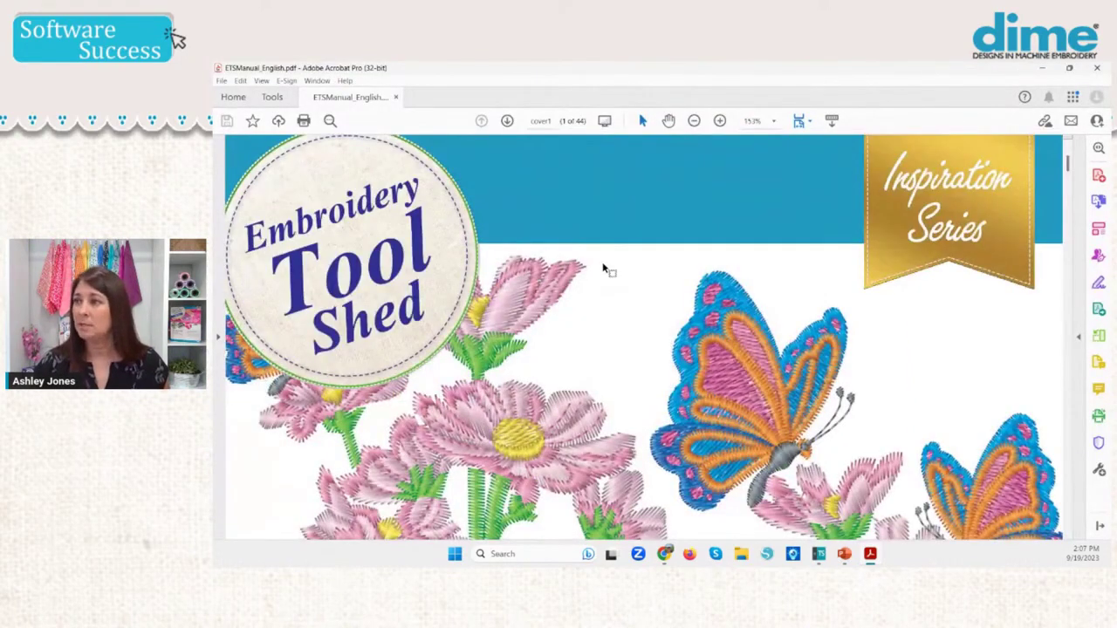
{"action": "scroll", "coordinate": [609, 270], "scroll_direction": "down", "scroll_amount": 3}
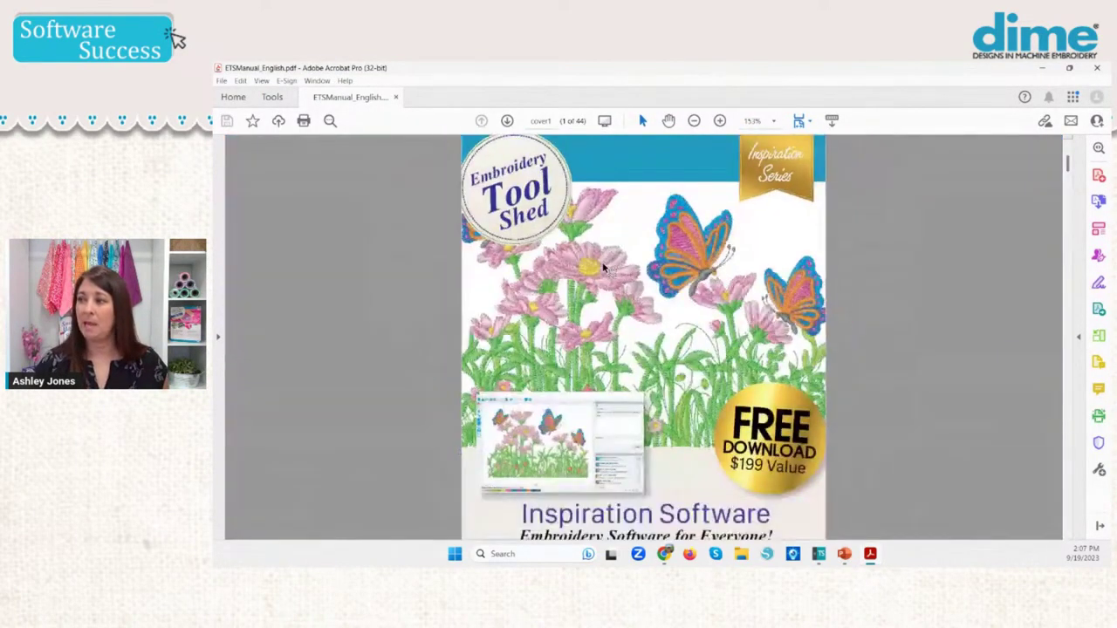
{"action": "scroll", "coordinate": [684, 332], "scroll_direction": "down", "scroll_amount": 10}
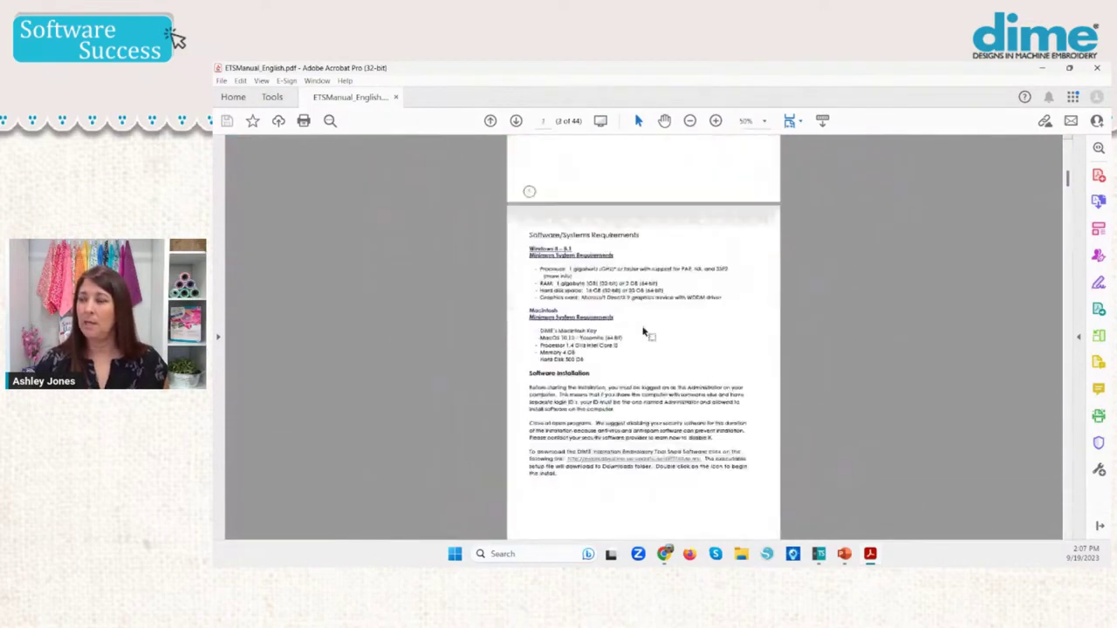
{"action": "scroll", "coordinate": [683, 333], "scroll_direction": "down", "scroll_amount": 1}
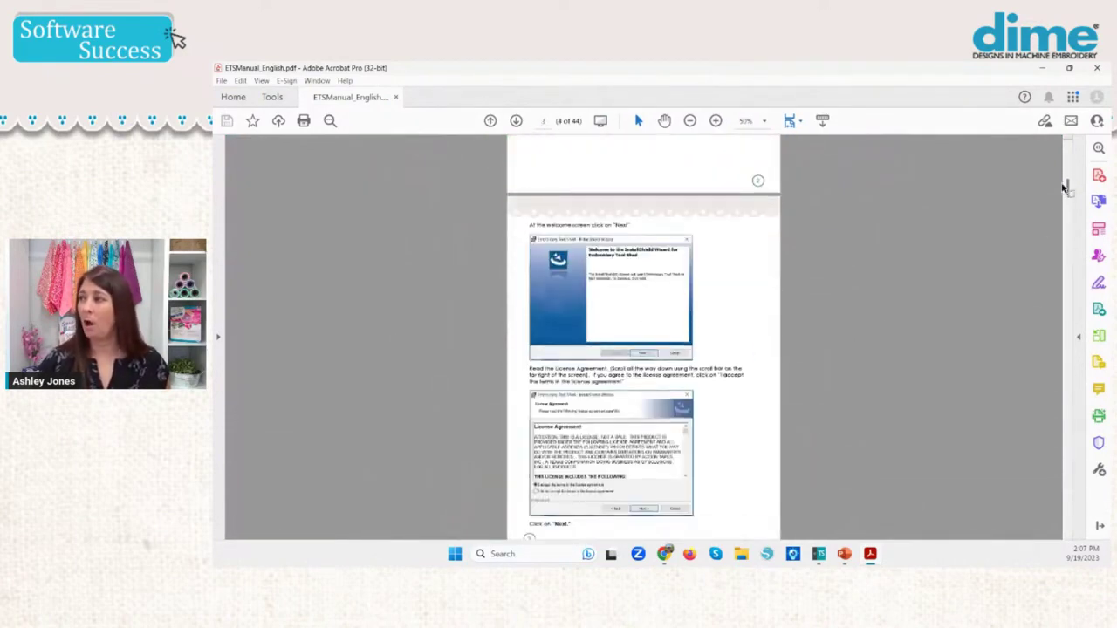
{"action": "left_click_drag", "start_coordinate": [1072, 190], "coordinate": [1021, 354]}
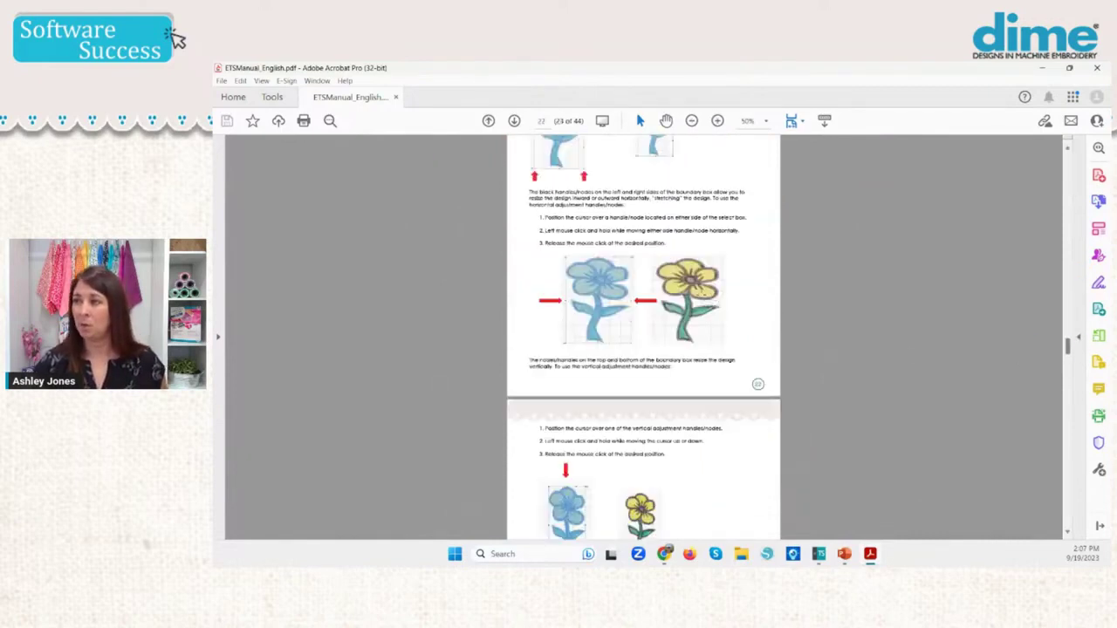
{"action": "scroll", "coordinate": [701, 299], "scroll_direction": "up", "scroll_amount": 5}
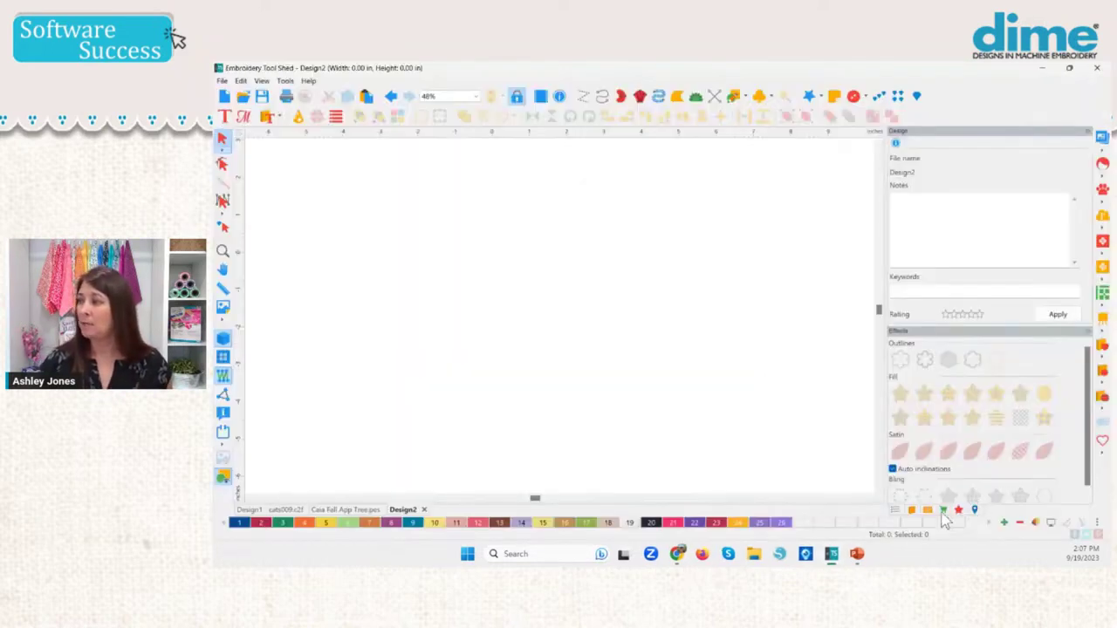
Step: Show the Purchases list and make Cut 'N Stitch the default product
{"action": "left_click", "coordinate": [942, 512]}
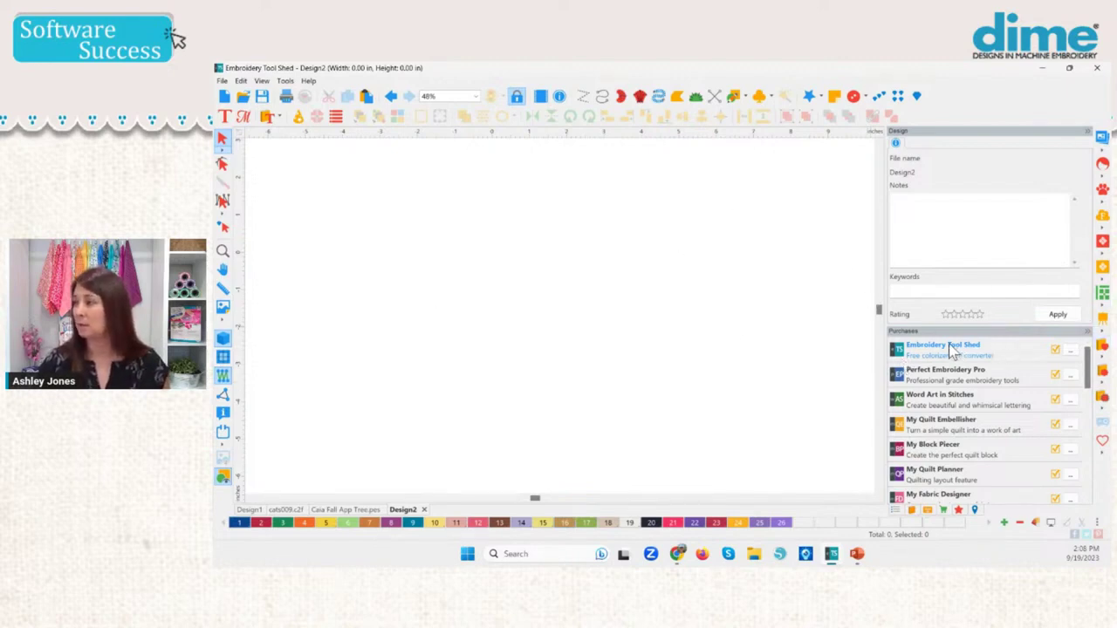
{"action": "mouse_move", "coordinate": [1091, 357]}
{"action": "left_mouse_down"}
{"action": "mouse_move", "coordinate": [1090, 471]}
{"action": "mouse_move", "coordinate": [1093, 345]}
{"action": "left_mouse_up"}
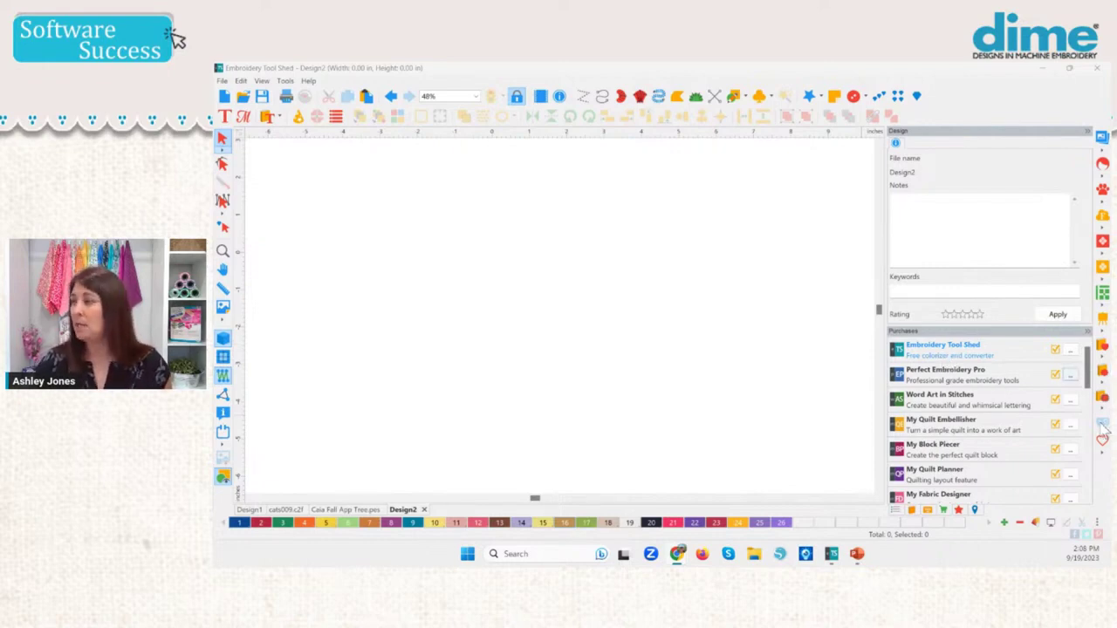
{"action": "left_click_drag", "start_coordinate": [1094, 373], "coordinate": [1099, 421]}
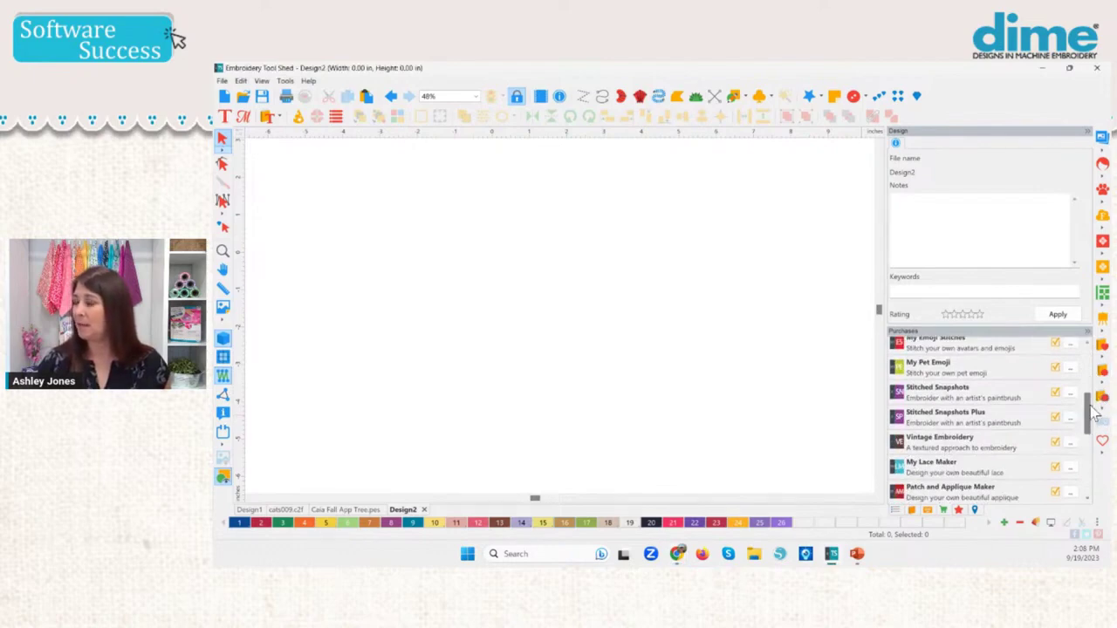
{"action": "scroll", "coordinate": [1012, 419], "scroll_direction": "down", "scroll_amount": 3}
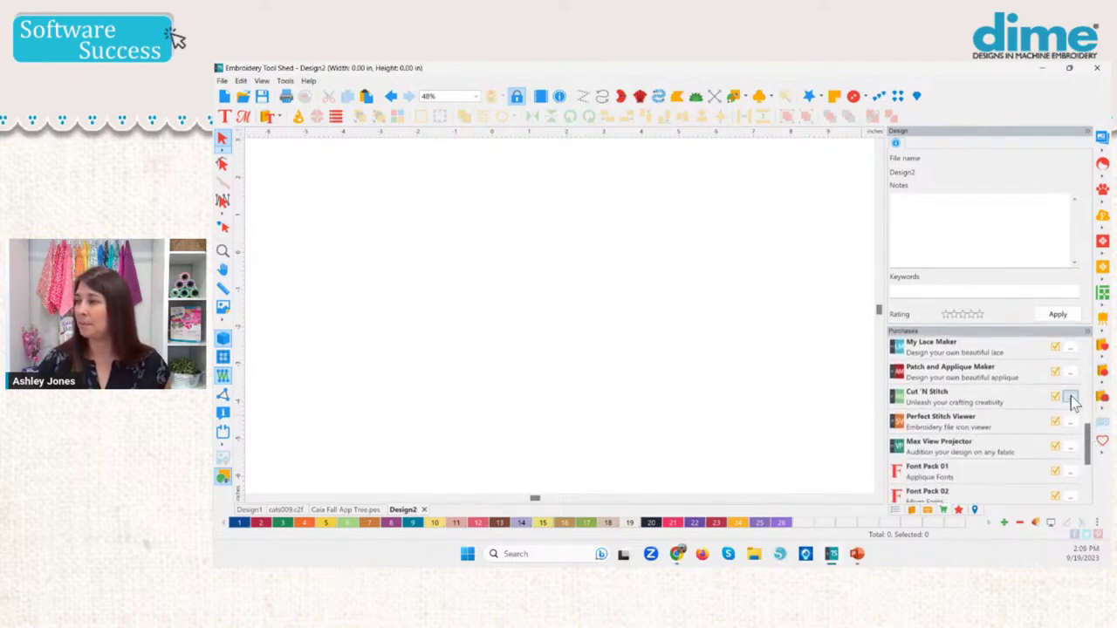
{"action": "left_click", "coordinate": [1072, 398]}
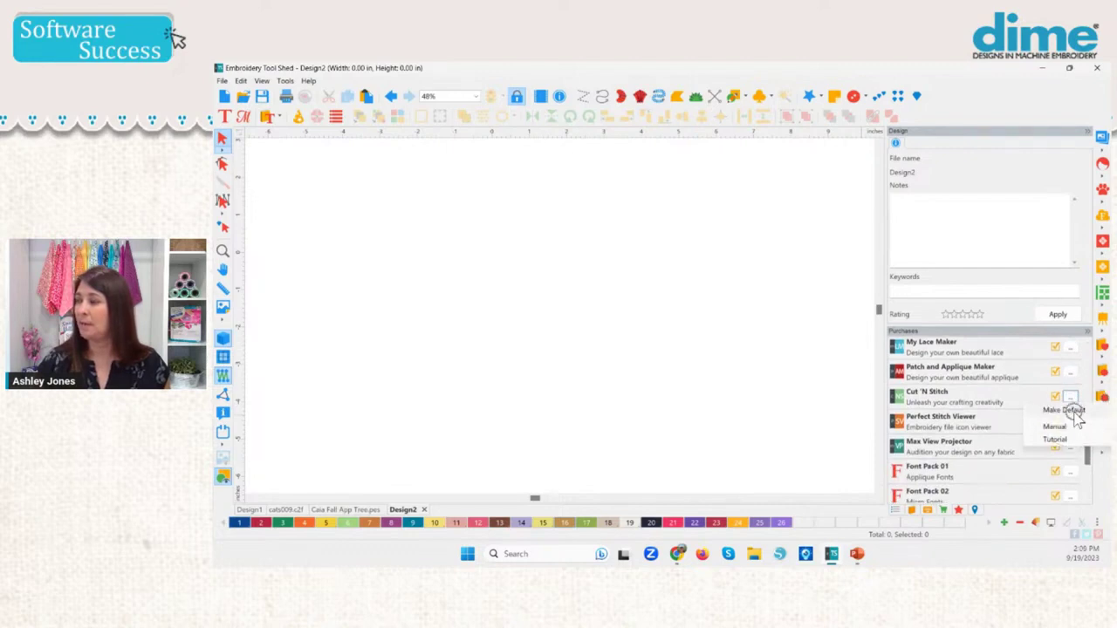
{"action": "left_click", "coordinate": [1076, 412]}
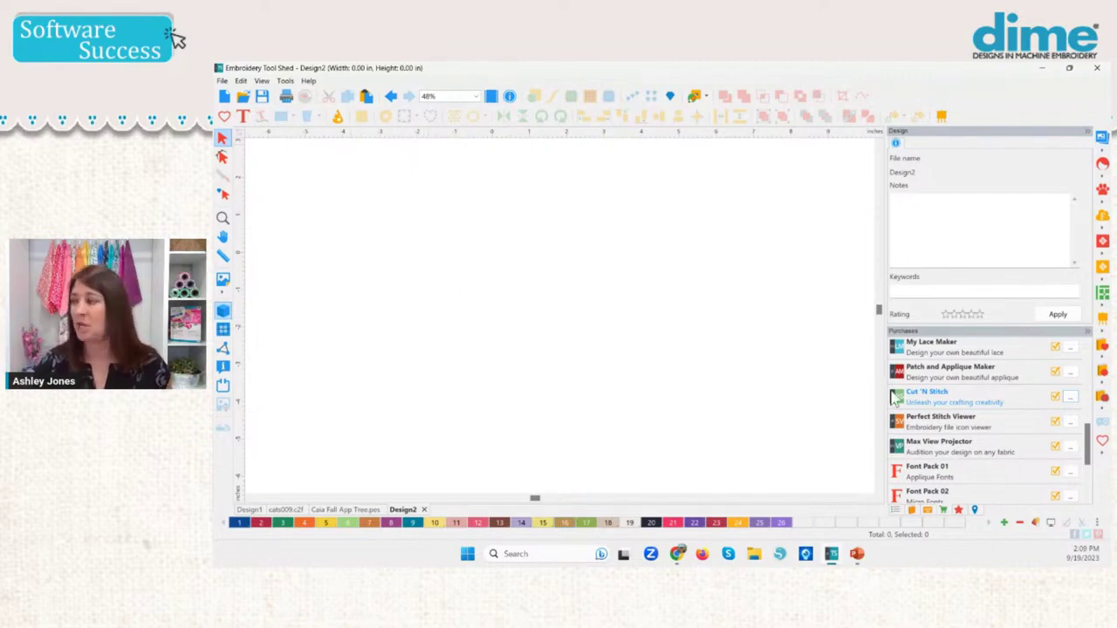
Step: Make Embroidery Tool Shed the default product in the Purchases list
{"action": "left_click_drag", "start_coordinate": [1088, 447], "coordinate": [1083, 359]}
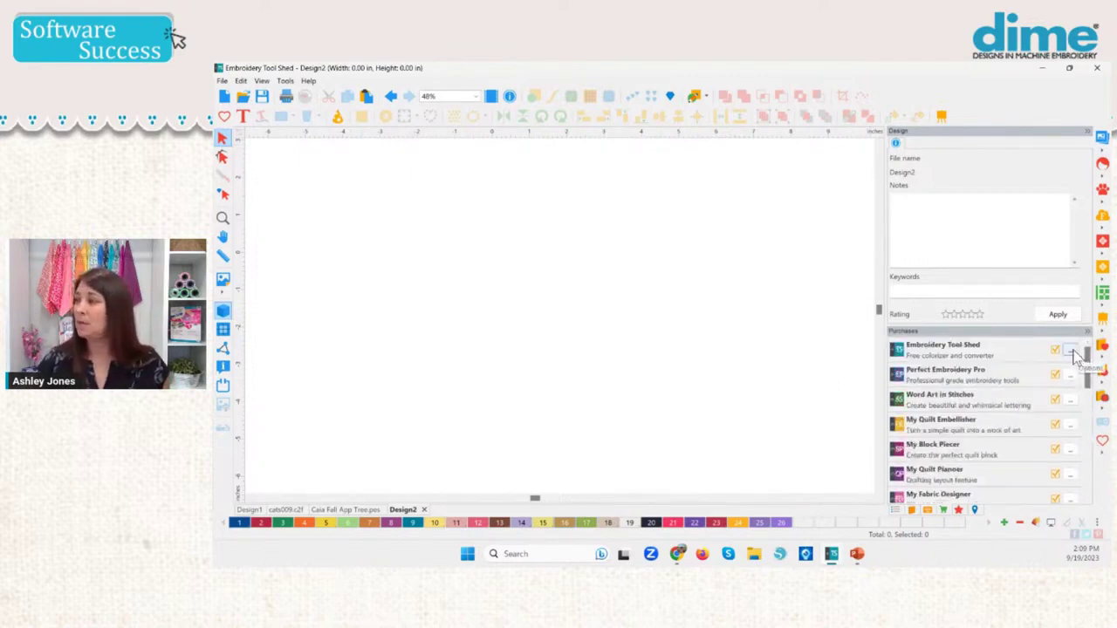
{"action": "left_click", "coordinate": [1071, 351]}
{"action": "left_click", "coordinate": [1073, 364]}
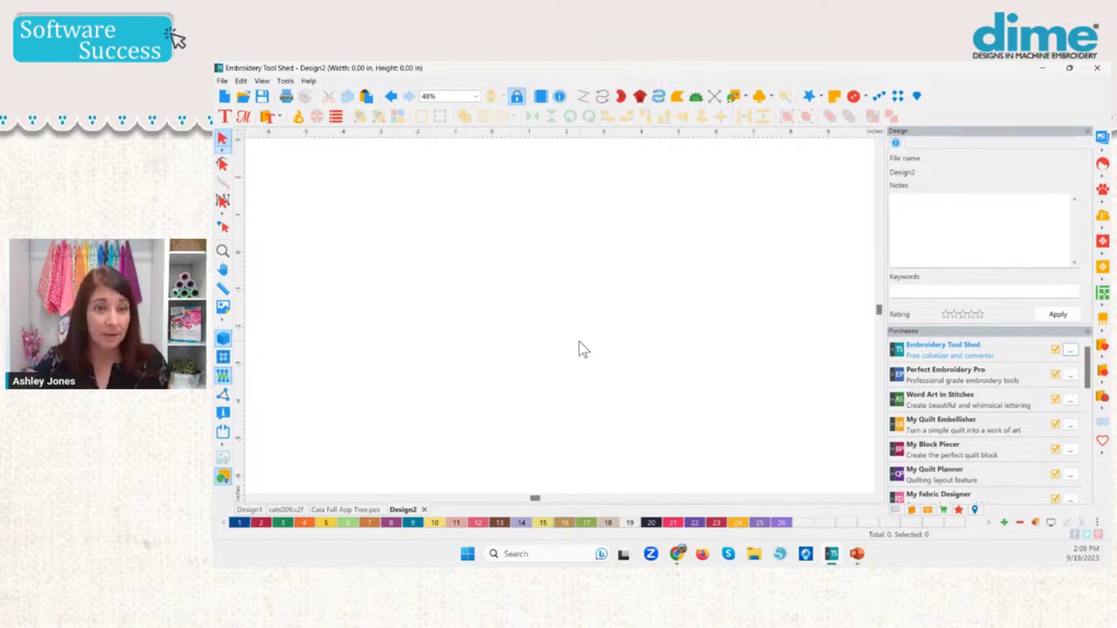
Step: Check which options are offered for Perfect Embroidery Pro and My Quilt Embellisher in the Purchases list
{"action": "left_click", "coordinate": [1072, 375]}
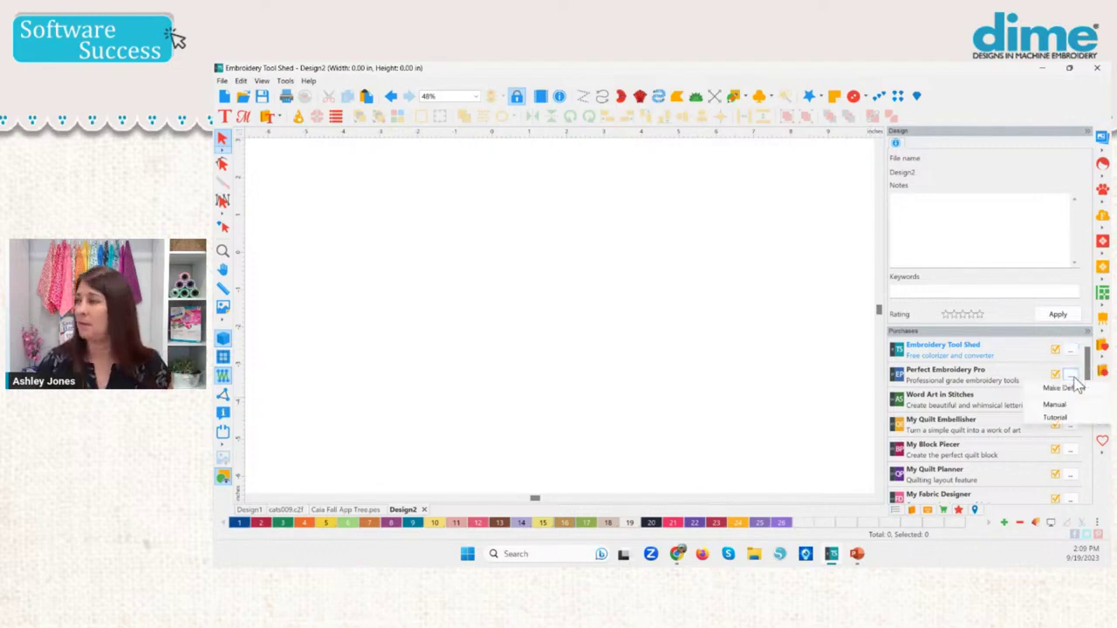
{"action": "left_click", "coordinate": [1072, 426]}
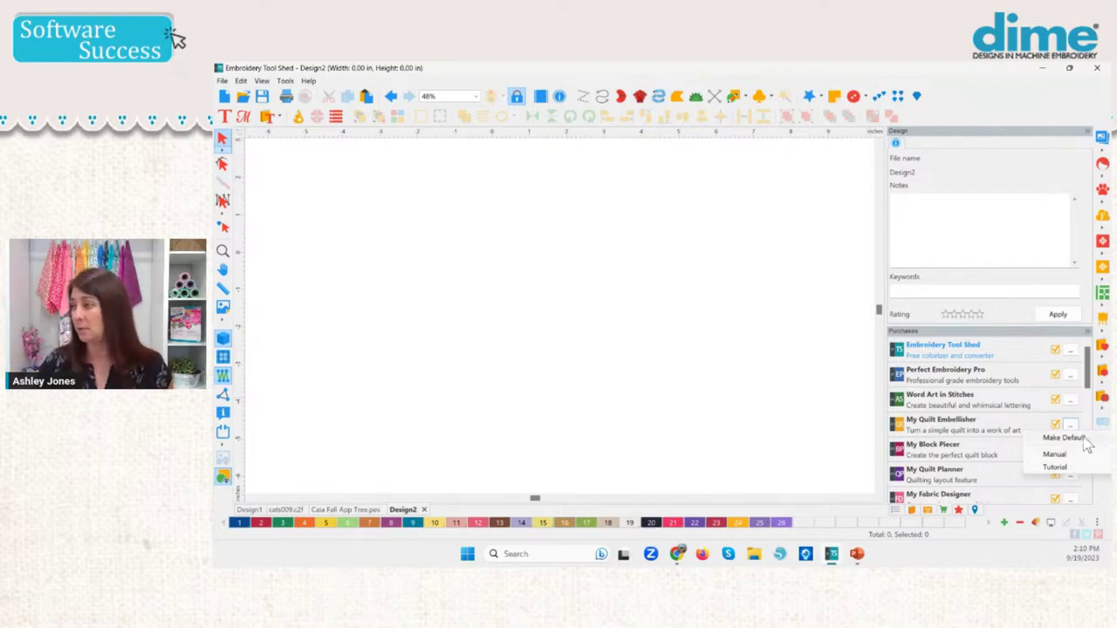
{"action": "left_click", "coordinate": [1091, 389]}
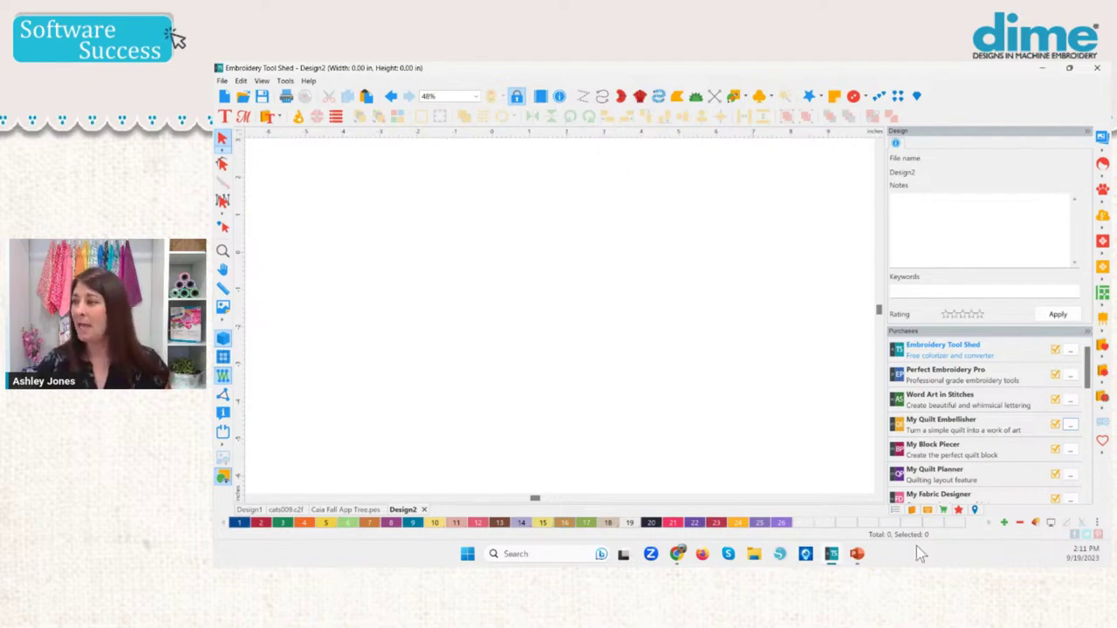
Step: Show the design library, place ETS Butterfly.c2s from its top-level Designs folder on the Design2 page, and select the whole butterfly
{"action": "left_click", "coordinate": [927, 511]}
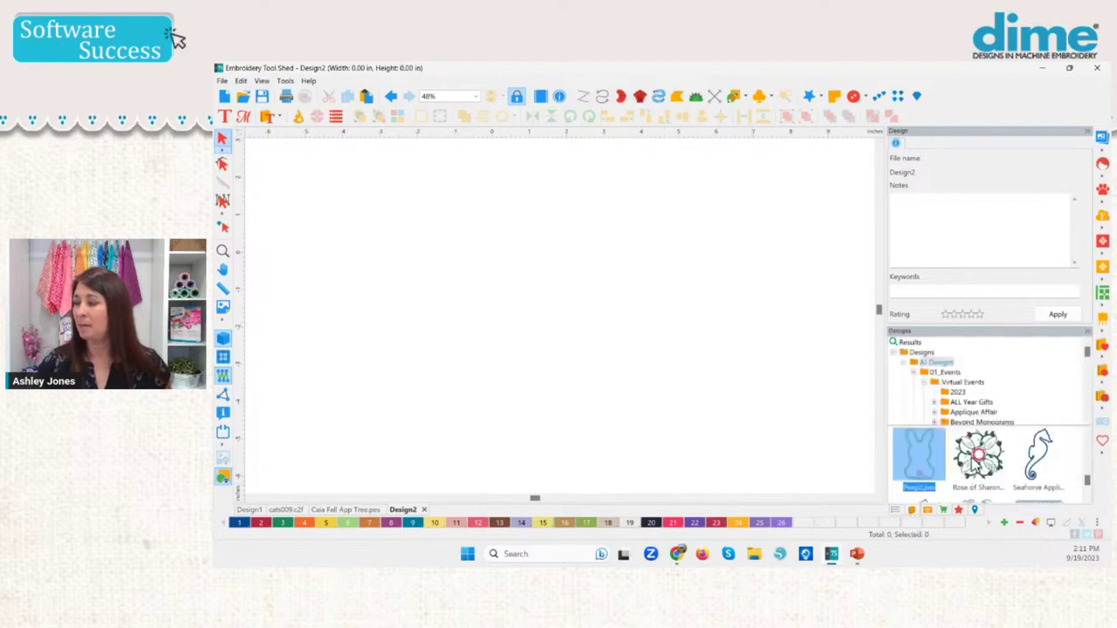
{"action": "scroll", "coordinate": [1004, 470], "scroll_direction": "up", "scroll_amount": 5}
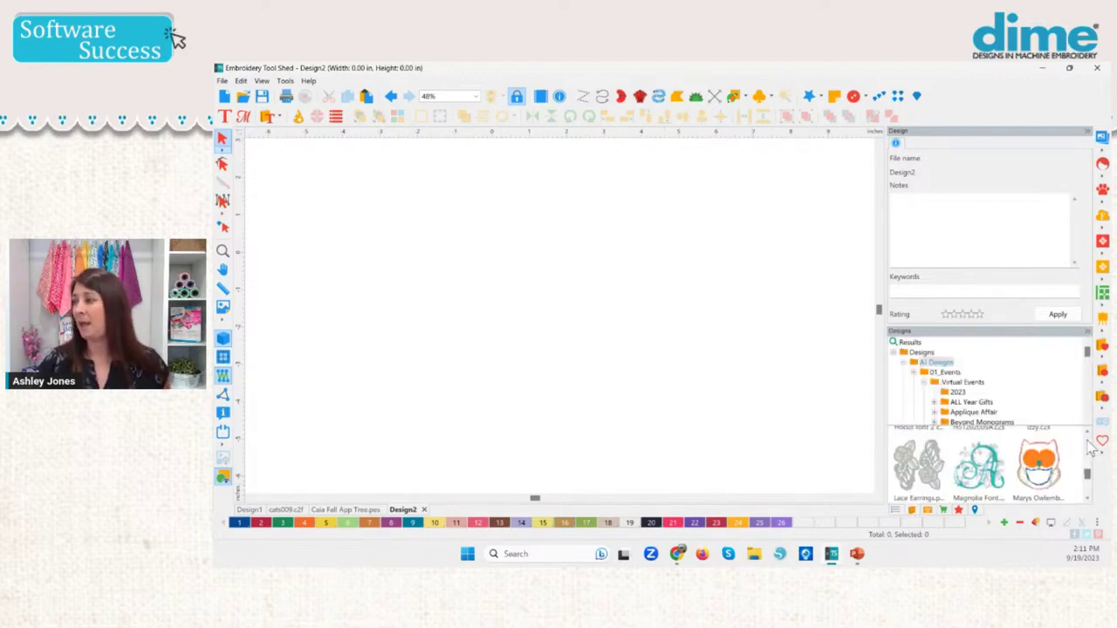
{"action": "scroll", "coordinate": [1089, 448], "scroll_direction": "up", "scroll_amount": 1}
{"action": "scroll", "coordinate": [1090, 449], "scroll_direction": "up", "scroll_amount": 6}
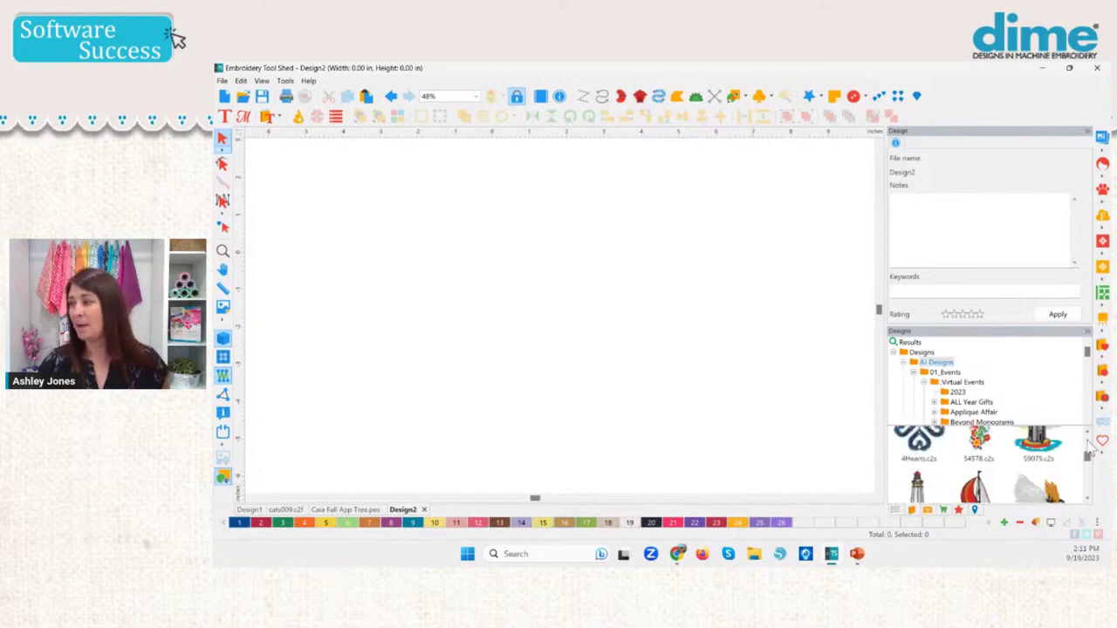
{"action": "scroll", "coordinate": [1090, 450], "scroll_direction": "up", "scroll_amount": 6}
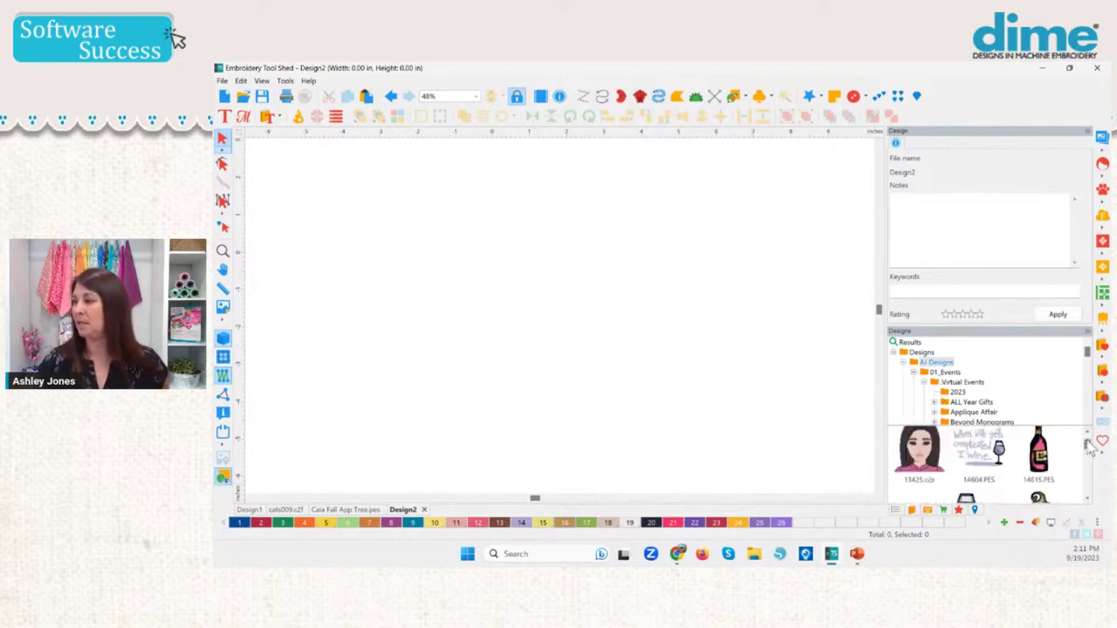
{"action": "scroll", "coordinate": [1089, 450], "scroll_direction": "down", "scroll_amount": 1}
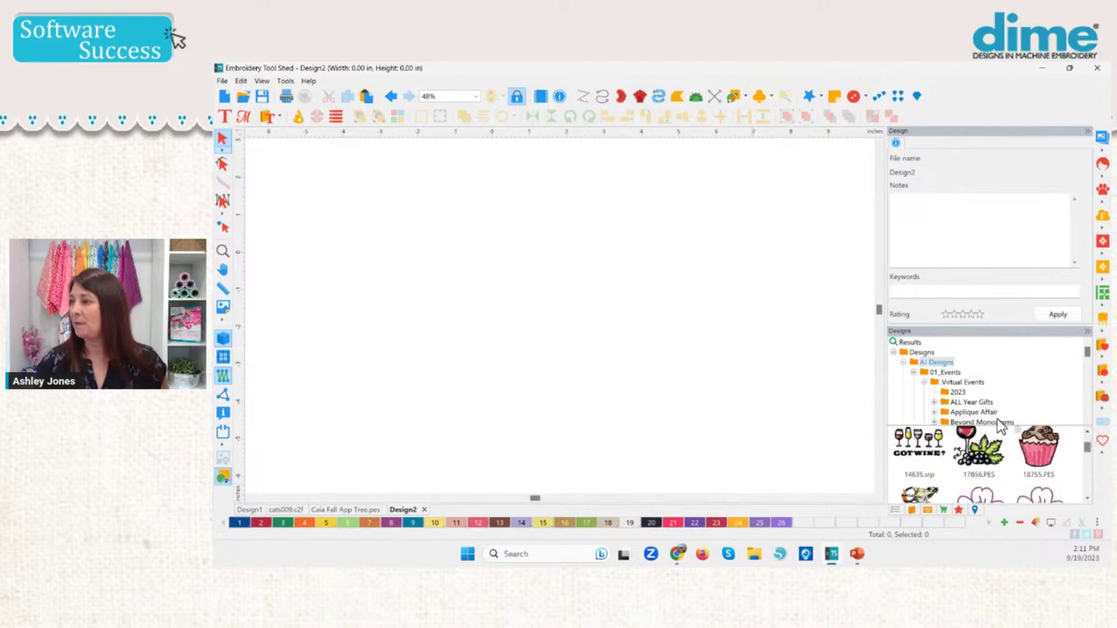
{"action": "left_click", "coordinate": [918, 351]}
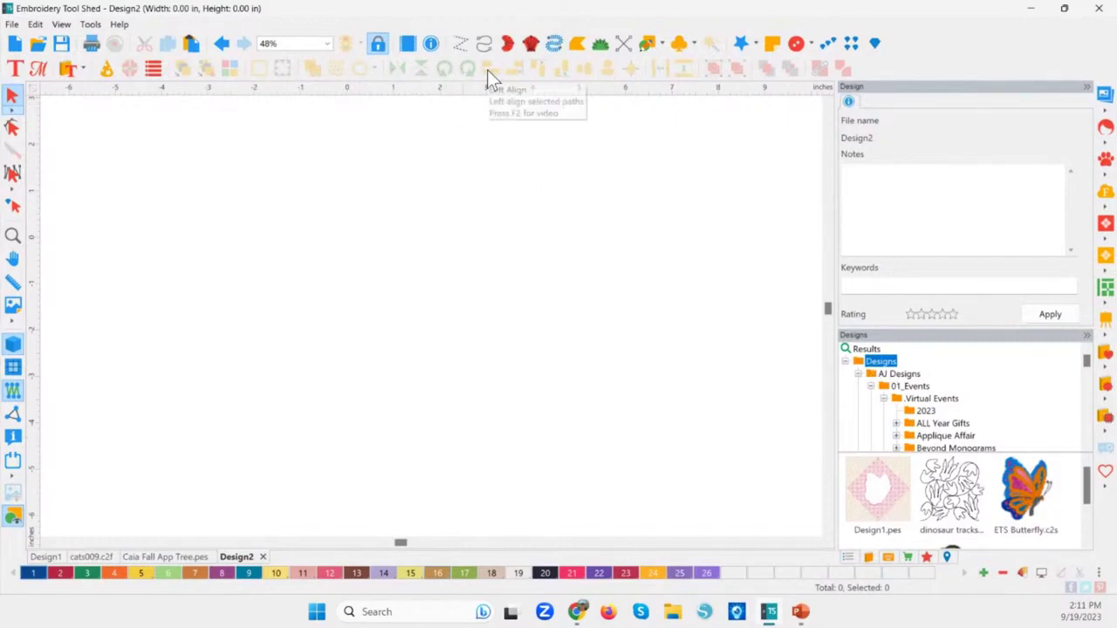
{"action": "left_click", "coordinate": [531, 45]}
{"action": "left_click_drag", "start_coordinate": [1032, 487], "coordinate": [329, 291]}
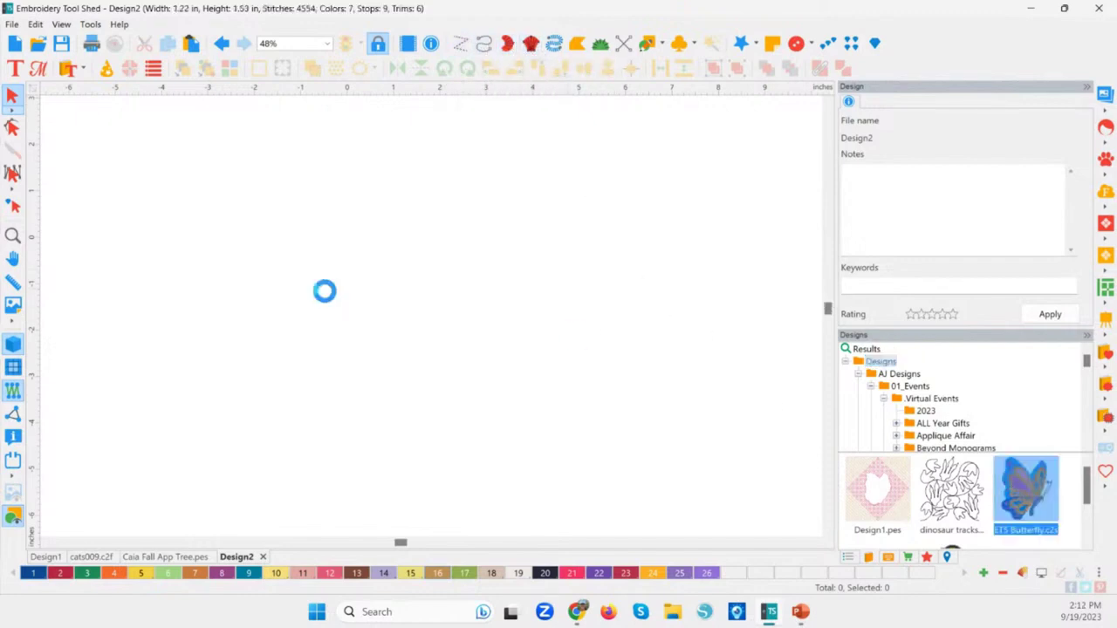
{"action": "left_click", "coordinate": [686, 413]}
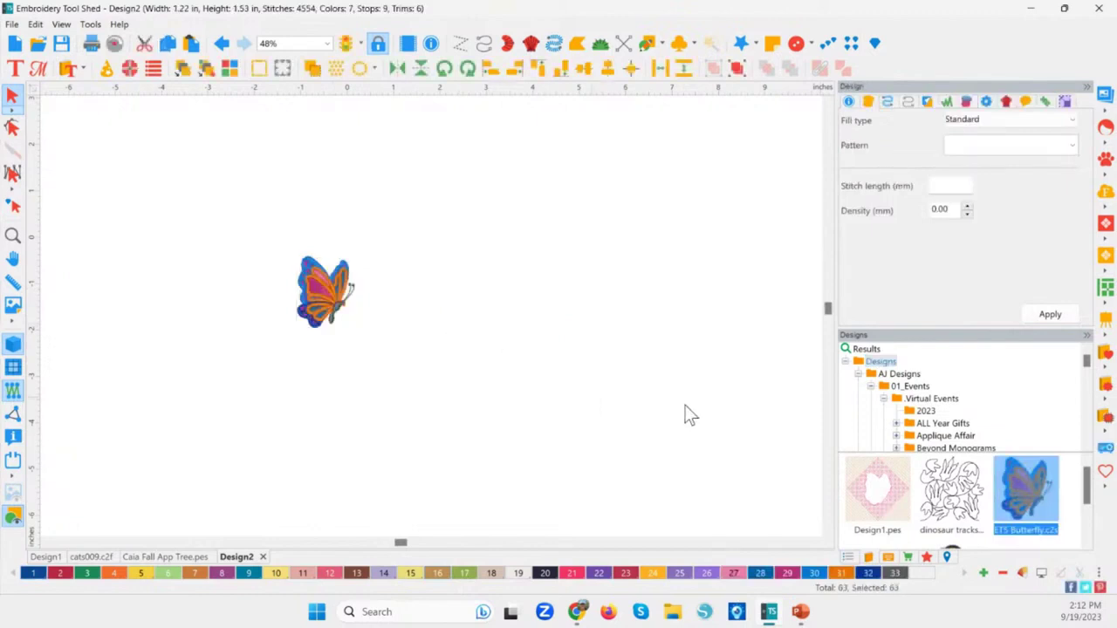
{"action": "left_click", "coordinate": [320, 268]}
{"action": "key", "text": "ctrl+a"}
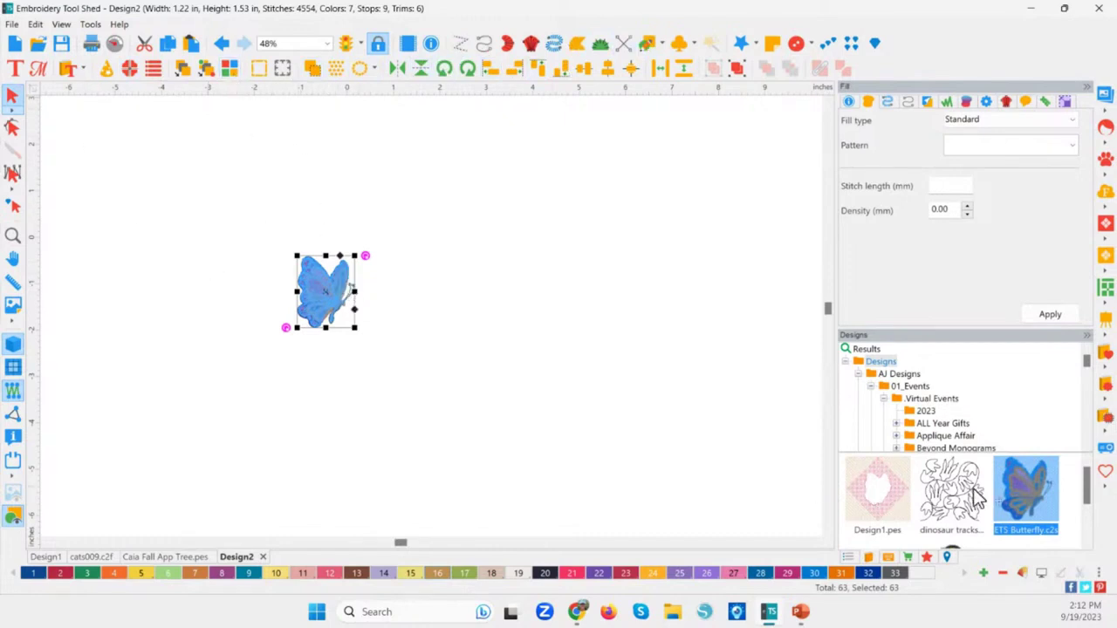
Step: Show the Purchases list again and examine the alignment options available for the selected butterfly
{"action": "left_click", "coordinate": [908, 559]}
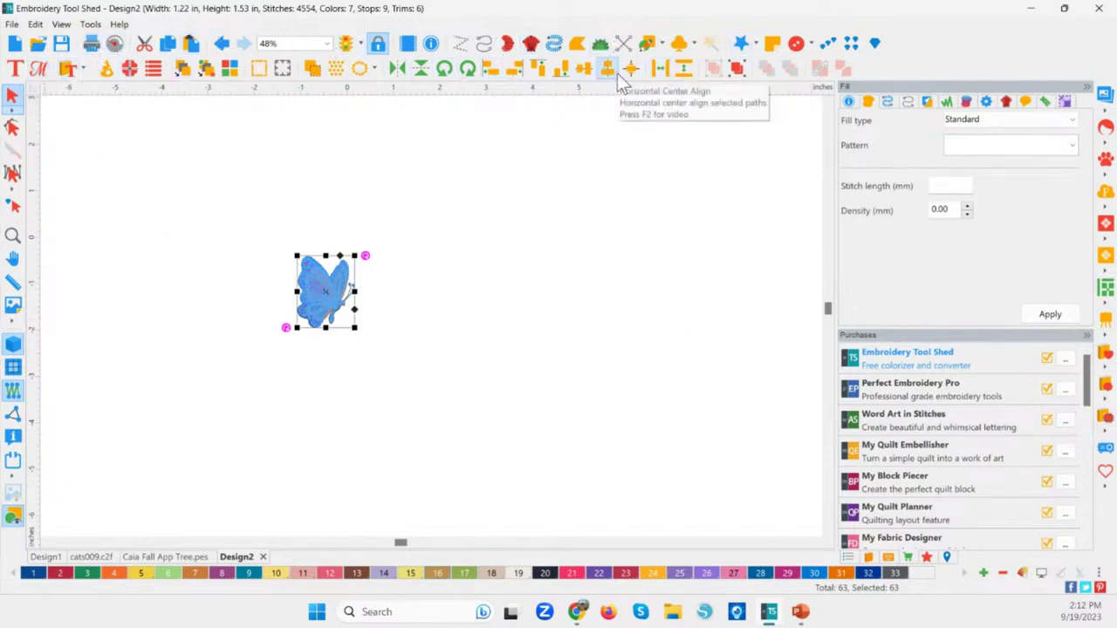
{"action": "right_click", "coordinate": [324, 291]}
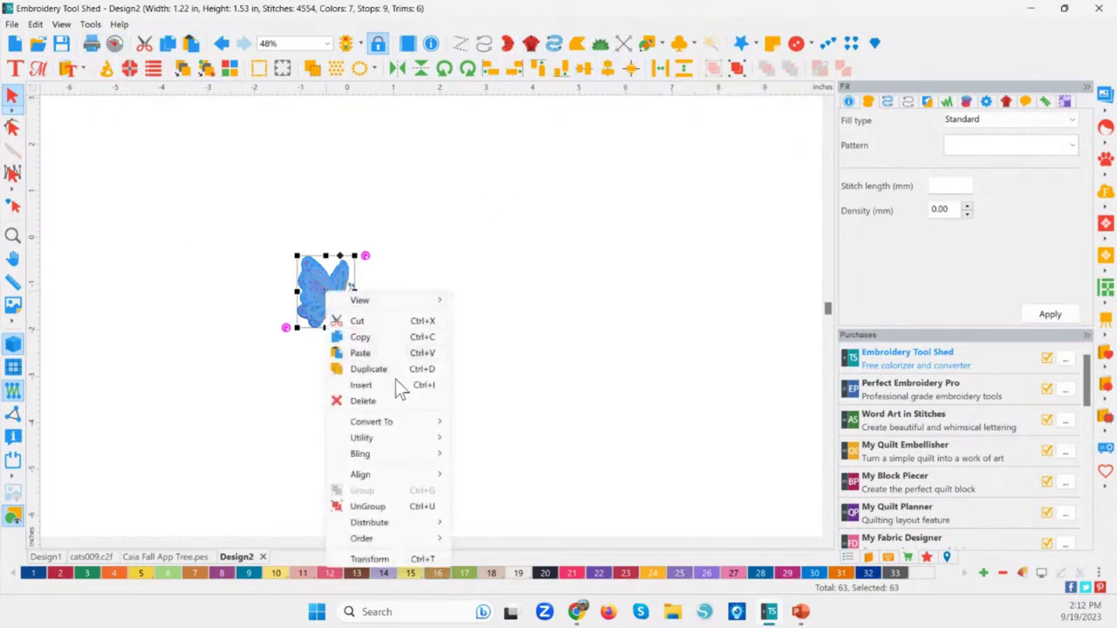
{"action": "mouse_move", "coordinate": [397, 473]}
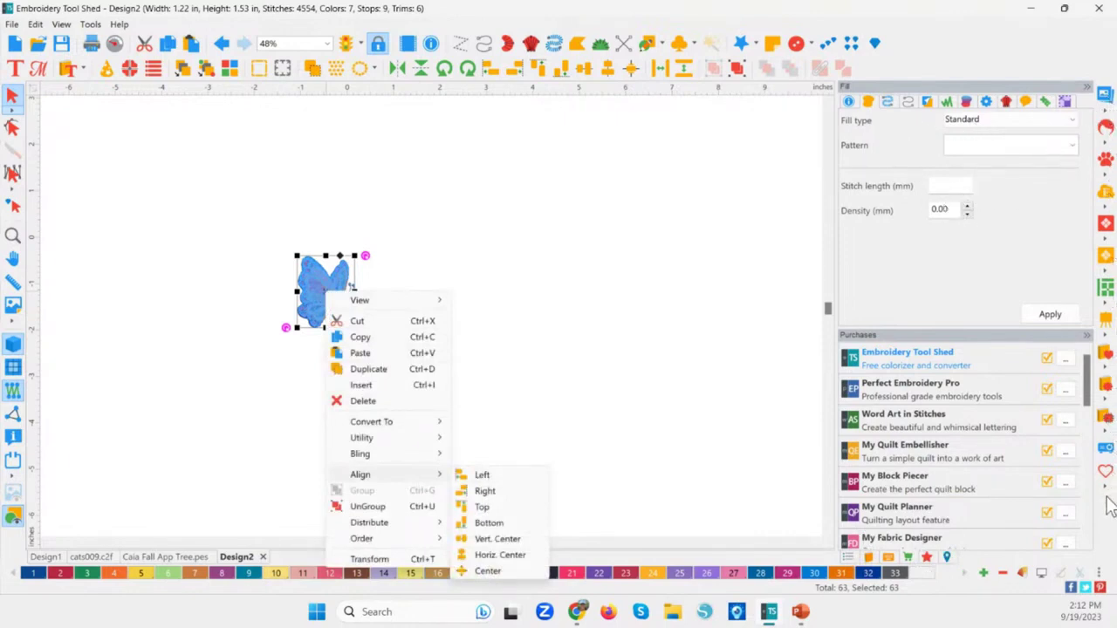
Step: Deselect the butterfly and zoom in until it fills the work area
{"action": "left_click", "coordinate": [523, 230]}
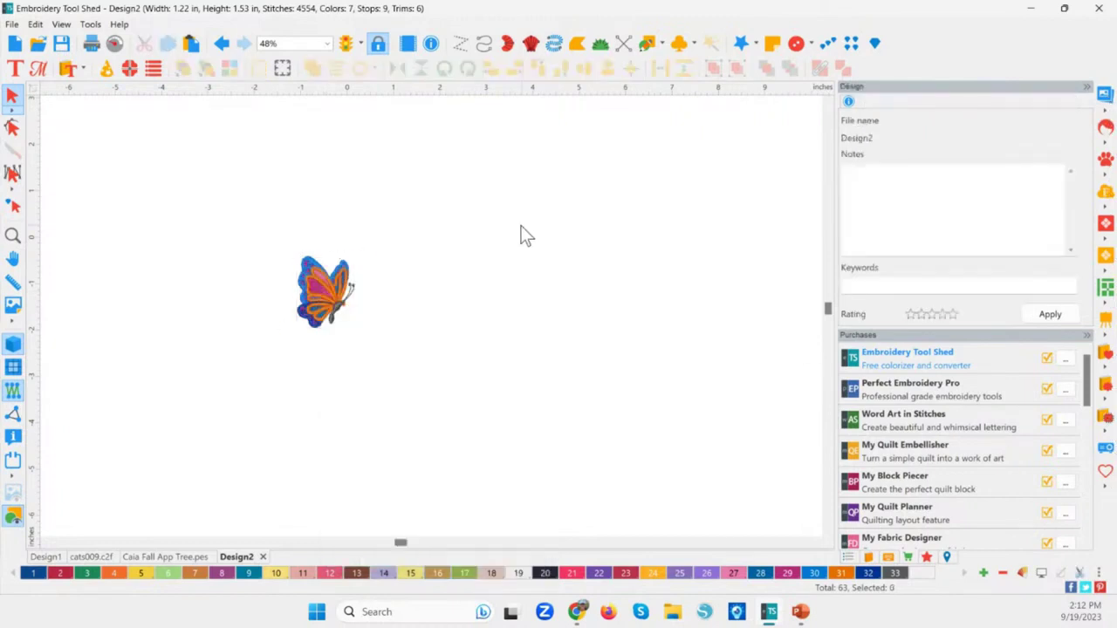
{"action": "left_click", "coordinate": [12, 236]}
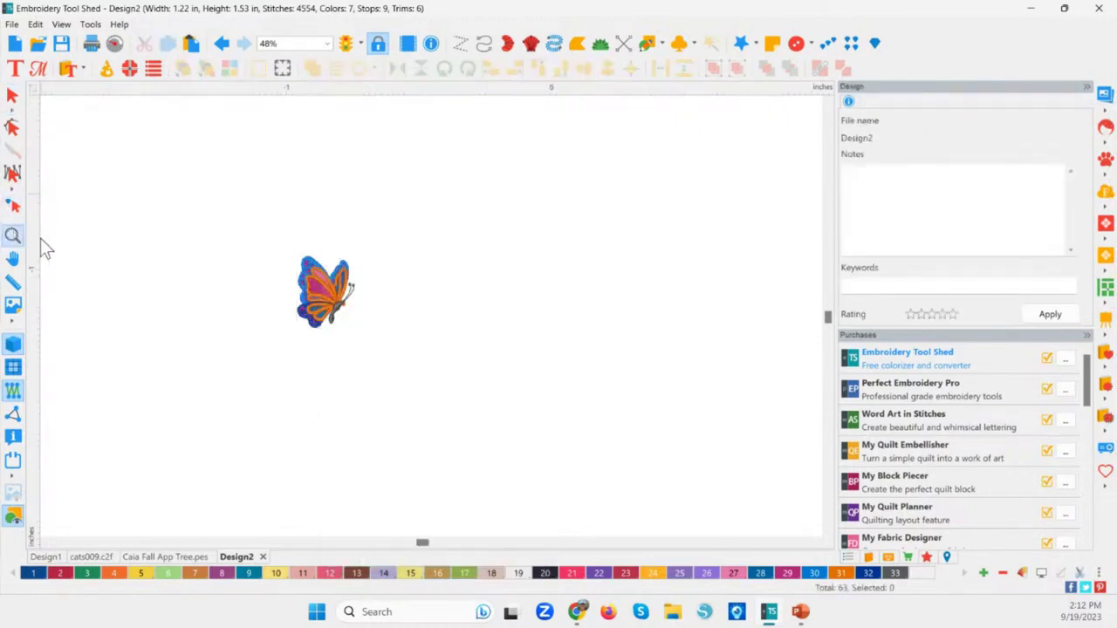
{"action": "left_click", "coordinate": [76, 242]}
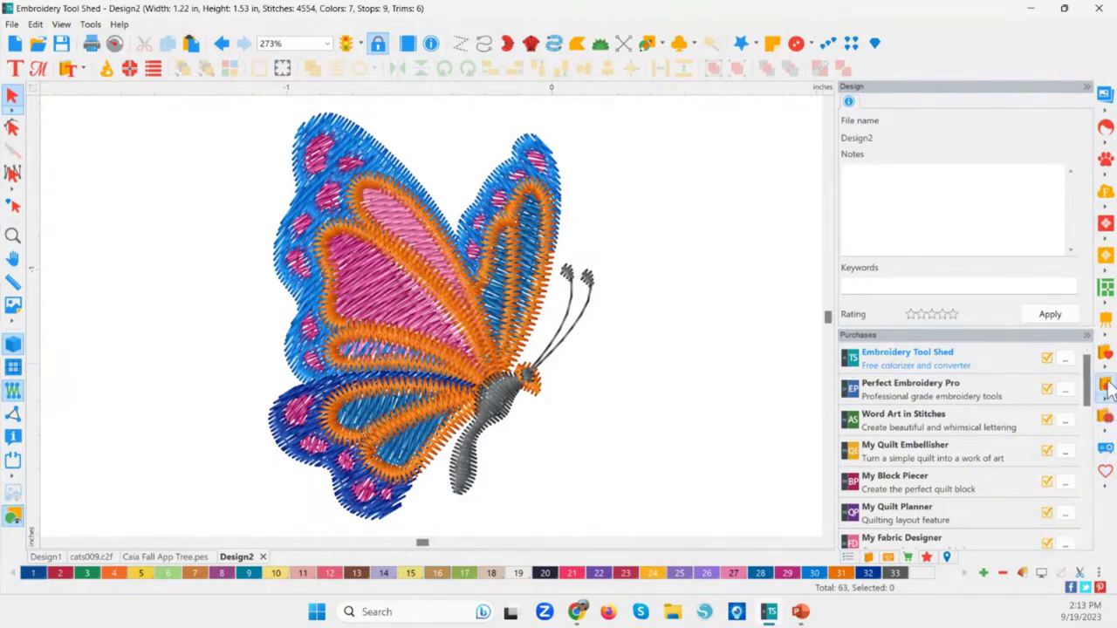
Step: Show the product tool groups holding Pattern Fill, Color Fill, Text and Cutter, and Ink Spots, Stamps and Monogram Wizard
{"action": "left_click", "coordinate": [1109, 491]}
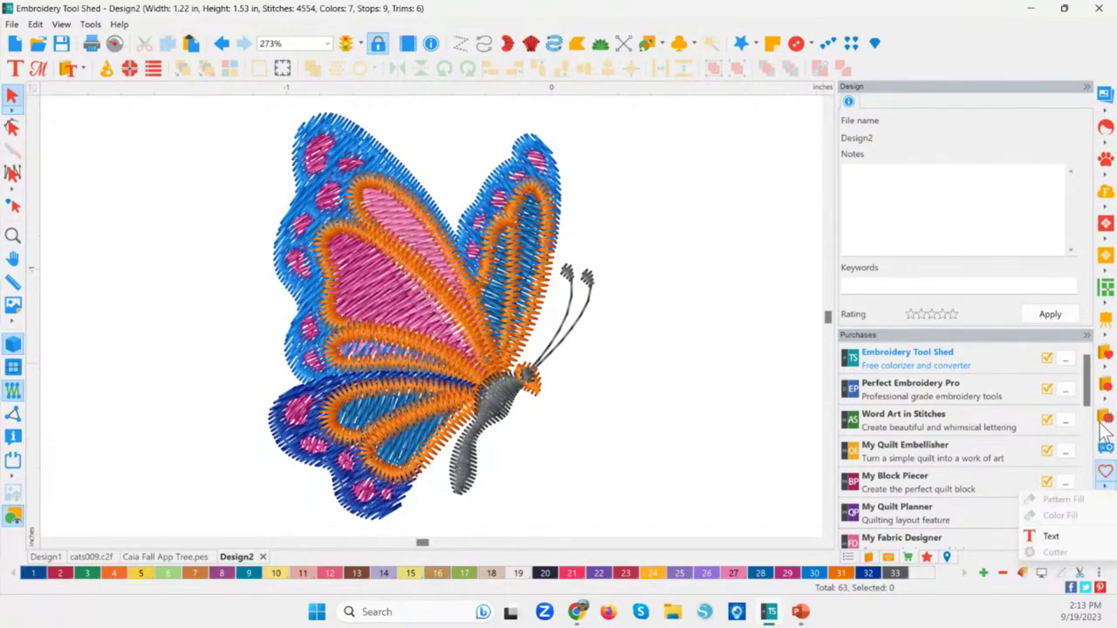
{"action": "left_click", "coordinate": [1105, 211]}
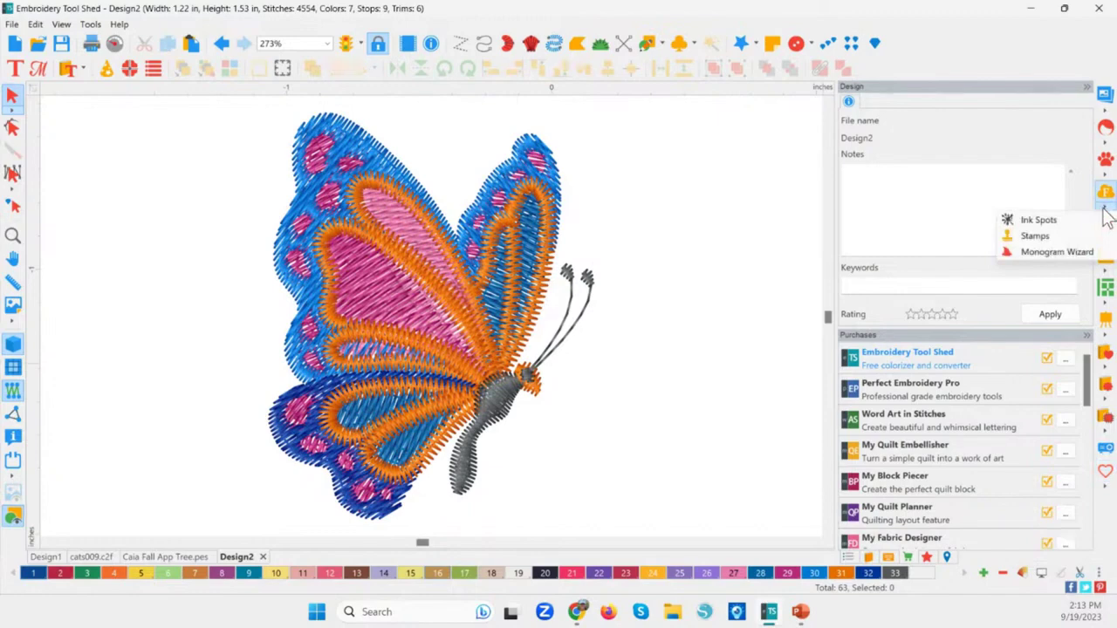
{"action": "left_click", "coordinate": [1056, 254]}
{"action": "left_click", "coordinate": [782, 225]}
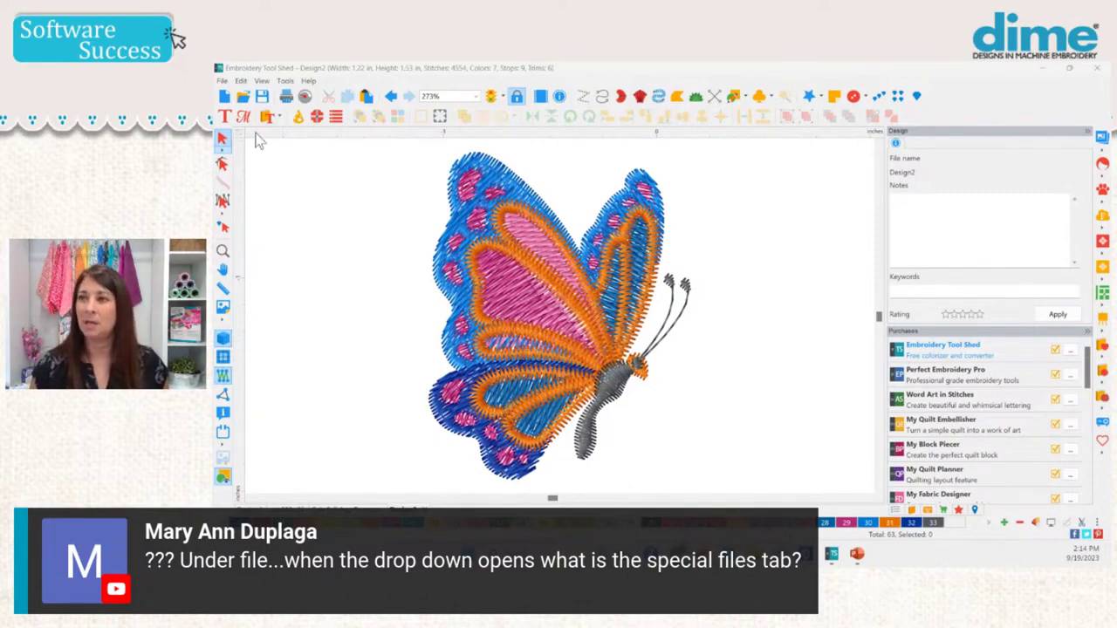
Step: Save the butterfly as the special monogram file Design2.mtm in the library's Monogram Wizard folder
{"action": "left_click", "coordinate": [224, 82]}
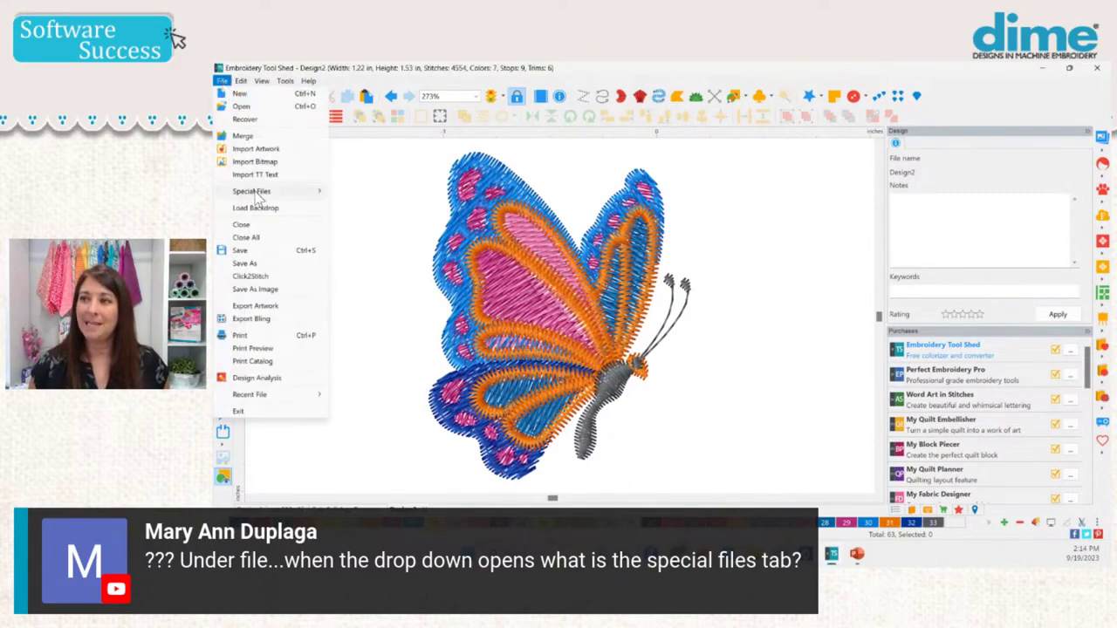
{"action": "left_click", "coordinate": [252, 192]}
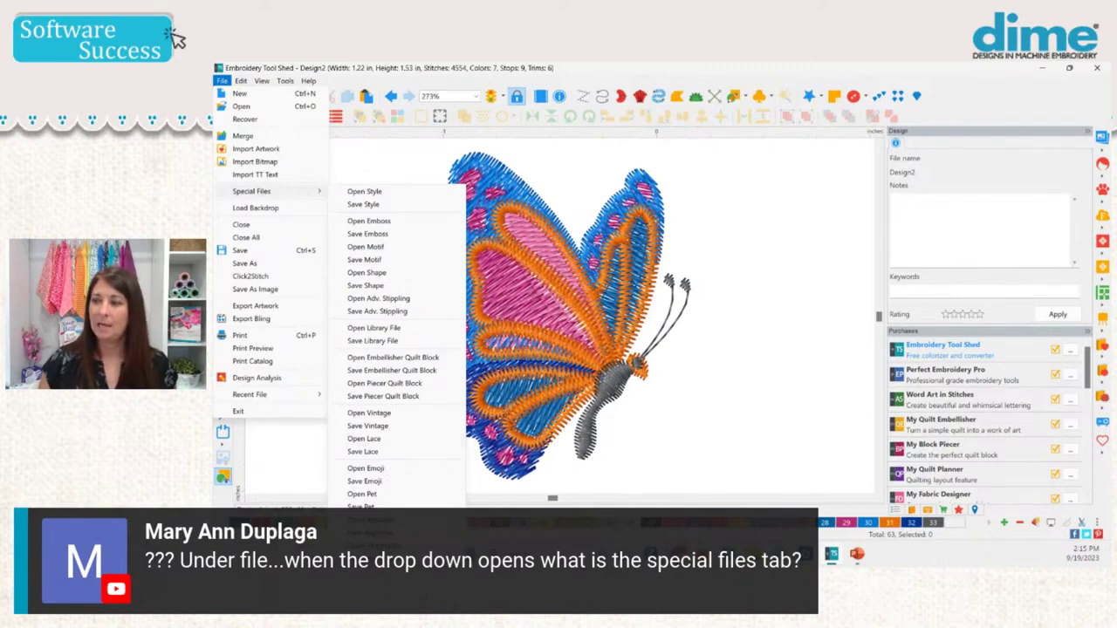
{"action": "left_click", "coordinate": [366, 534]}
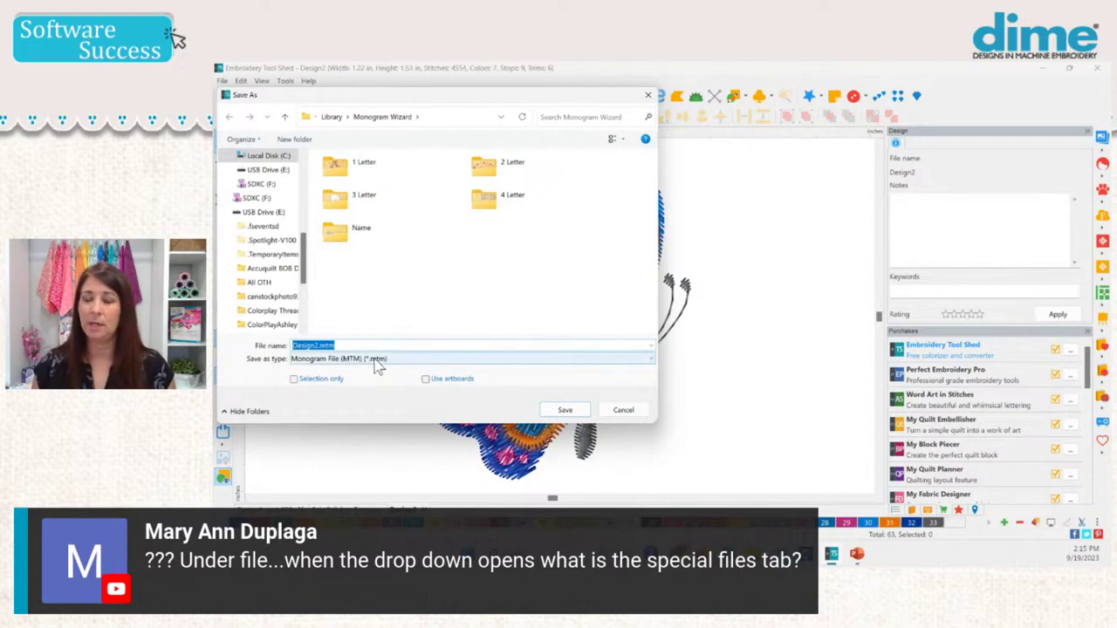
{"action": "left_click", "coordinate": [620, 412]}
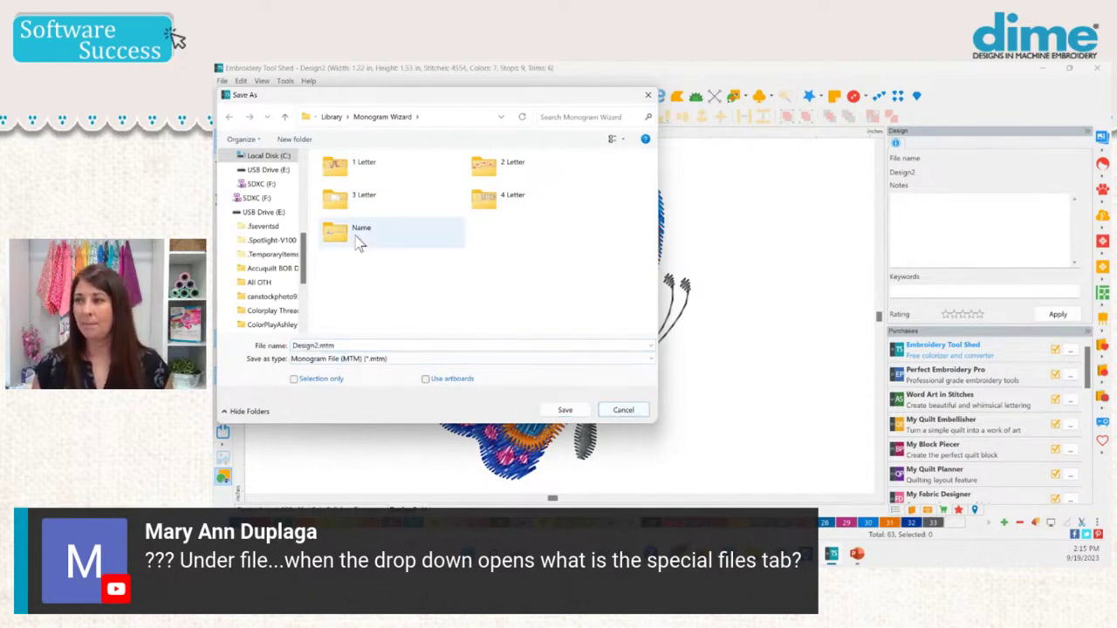
{"action": "left_click", "coordinate": [564, 411]}
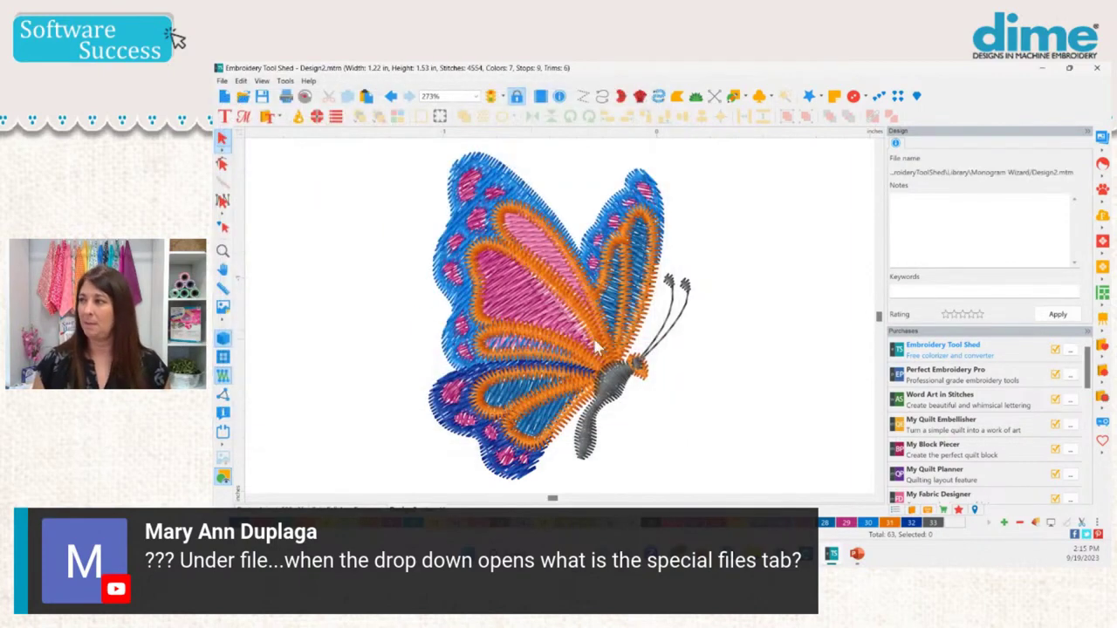
Step: Show the saved butterfly template in the top-level Monogram Wizard folder and close the wizard without using a template
{"action": "left_click", "coordinate": [1103, 233]}
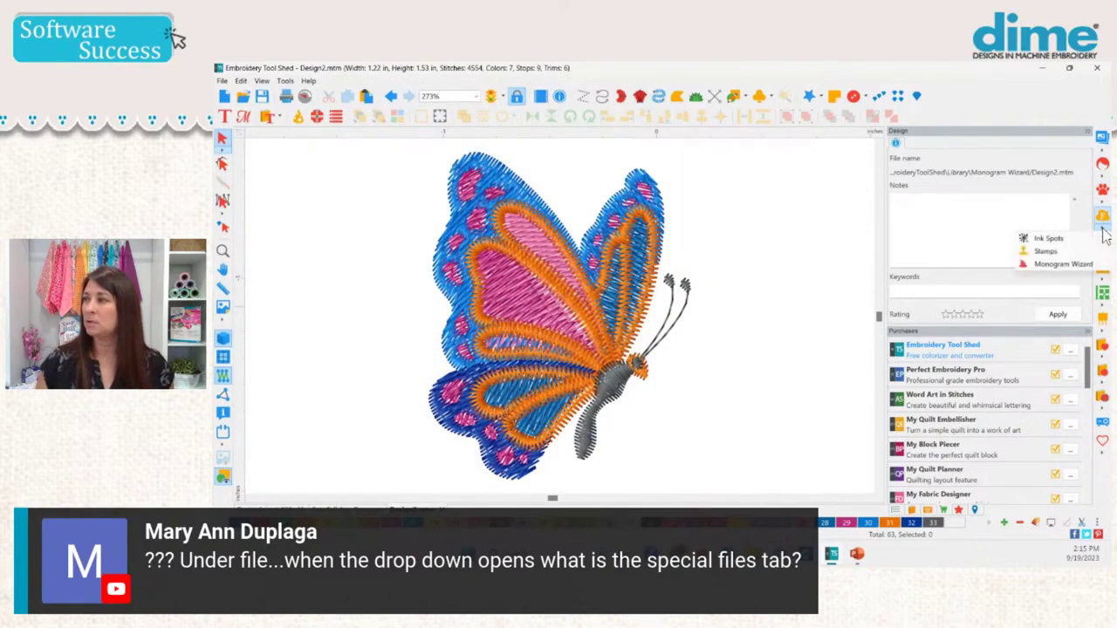
{"action": "left_click", "coordinate": [1054, 266]}
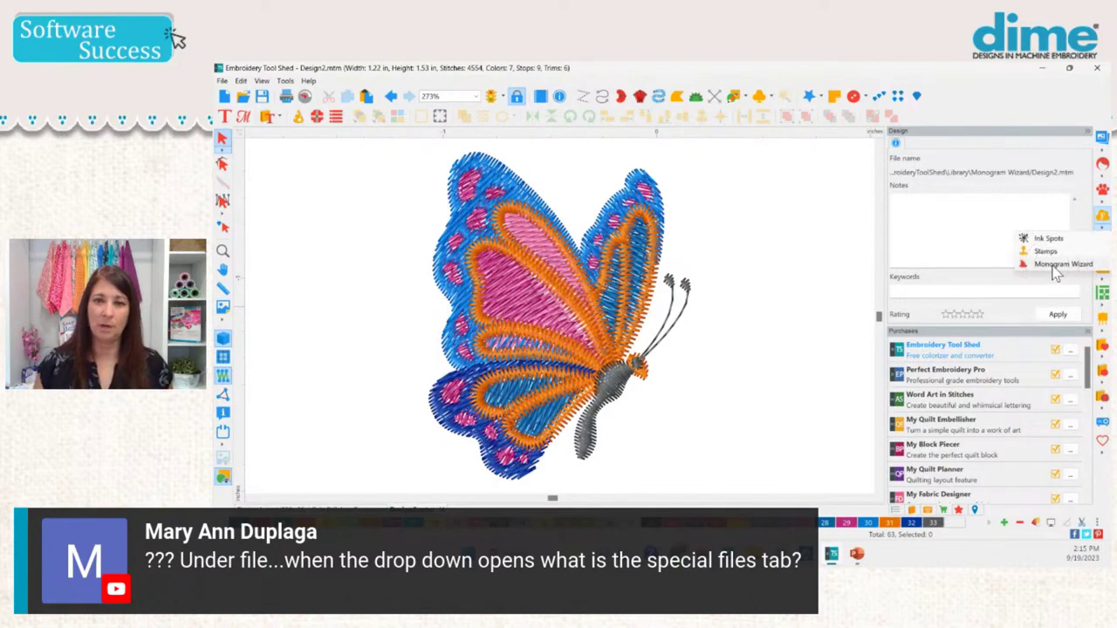
{"action": "left_click", "coordinate": [503, 157]}
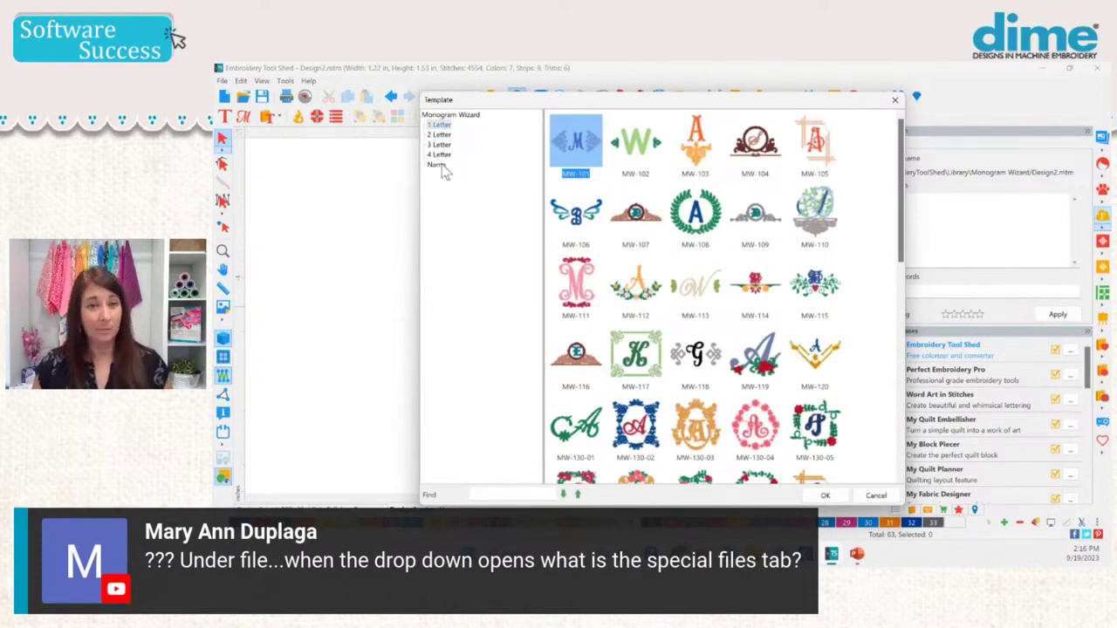
{"action": "left_click", "coordinate": [441, 115]}
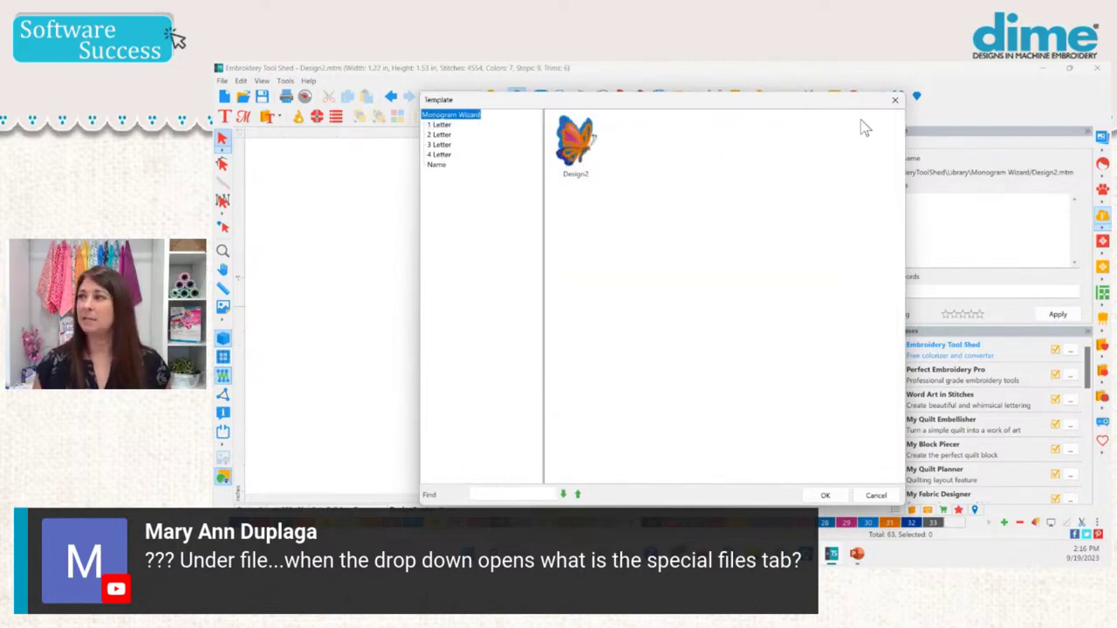
{"action": "left_click", "coordinate": [897, 101]}
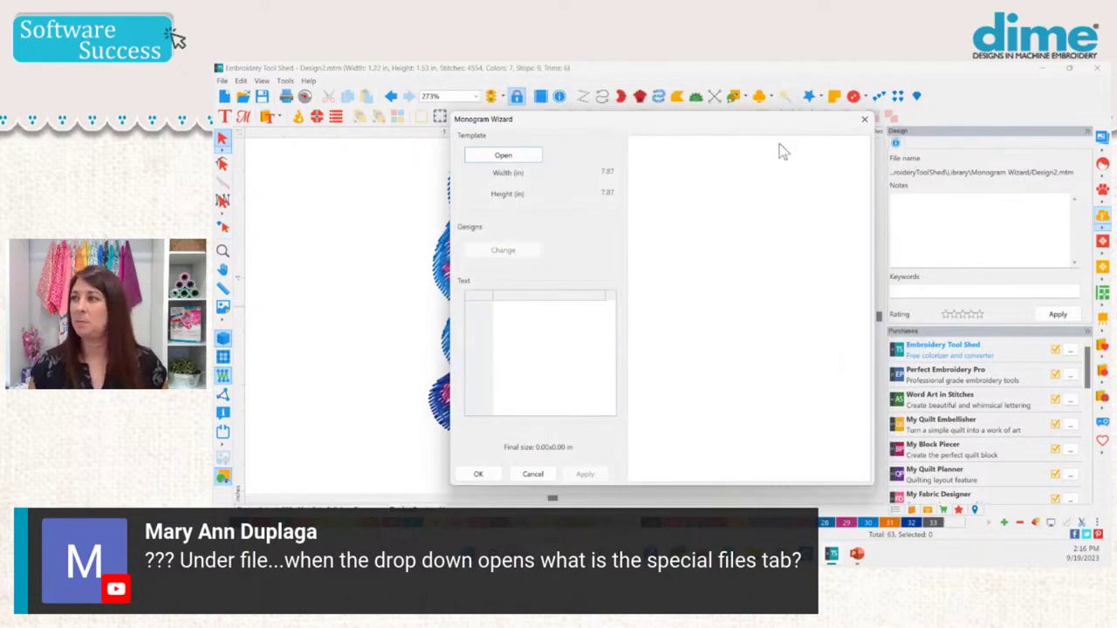
{"action": "left_click", "coordinate": [864, 122]}
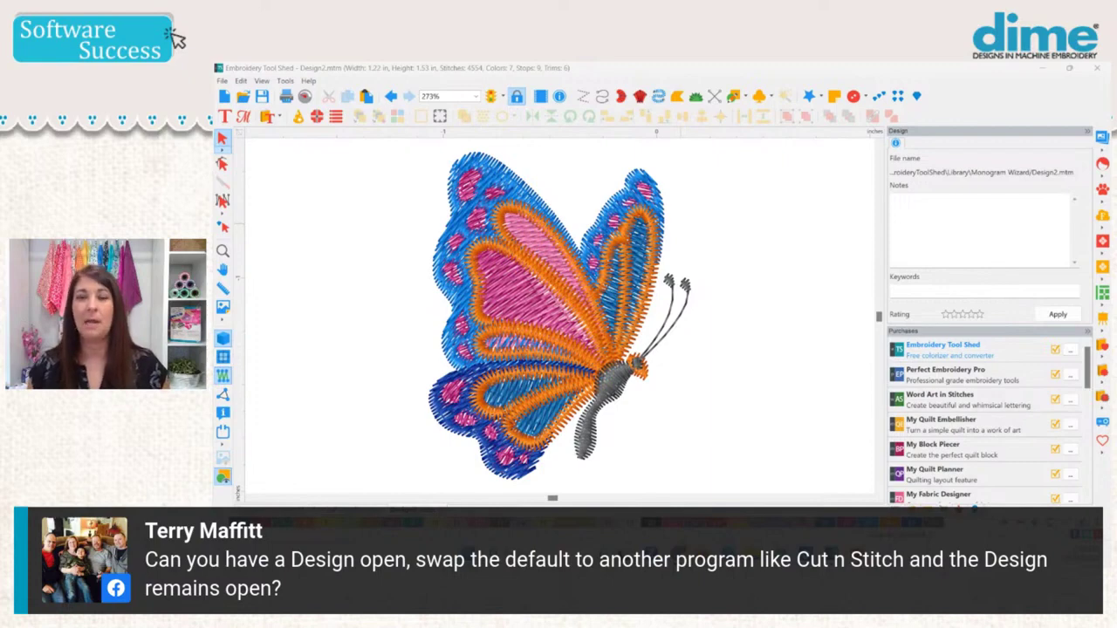
Step: Make Cut 'N Stitch the default product while the butterfly design stays open
{"action": "left_click", "coordinate": [527, 293]}
{"action": "left_click", "coordinate": [754, 392]}
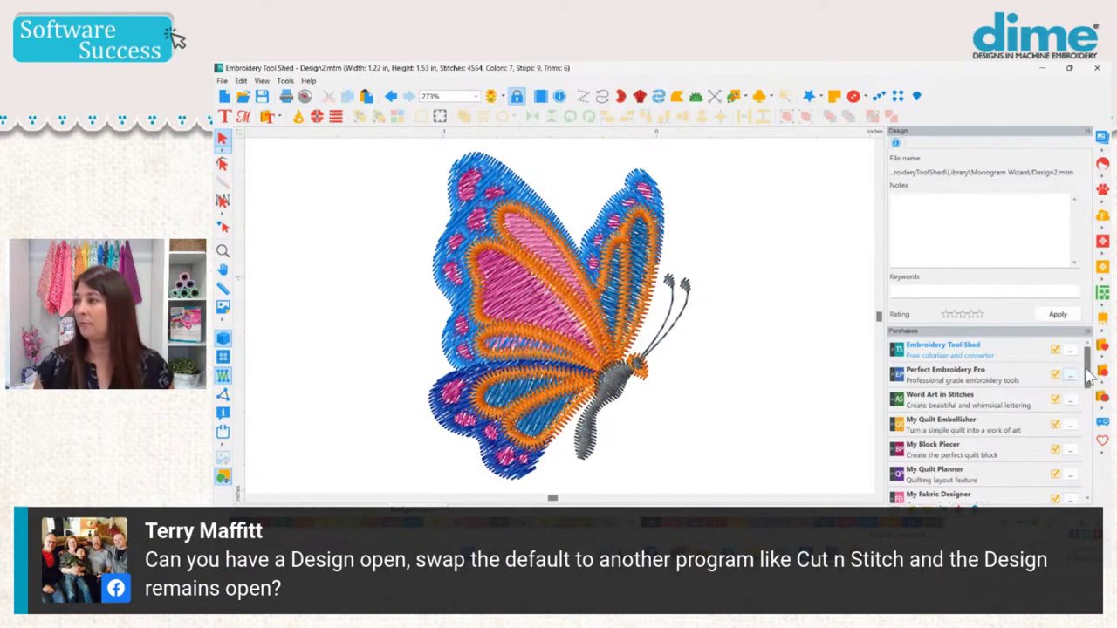
{"action": "left_click_drag", "start_coordinate": [1089, 375], "coordinate": [1088, 446]}
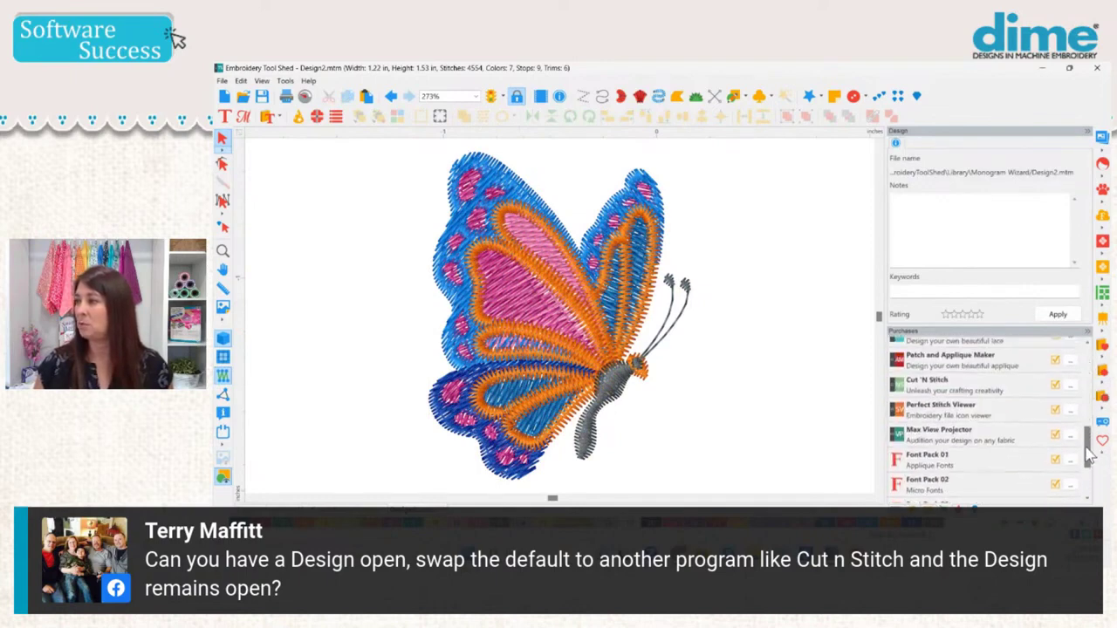
{"action": "left_click", "coordinate": [1071, 385]}
{"action": "left_click", "coordinate": [1072, 400]}
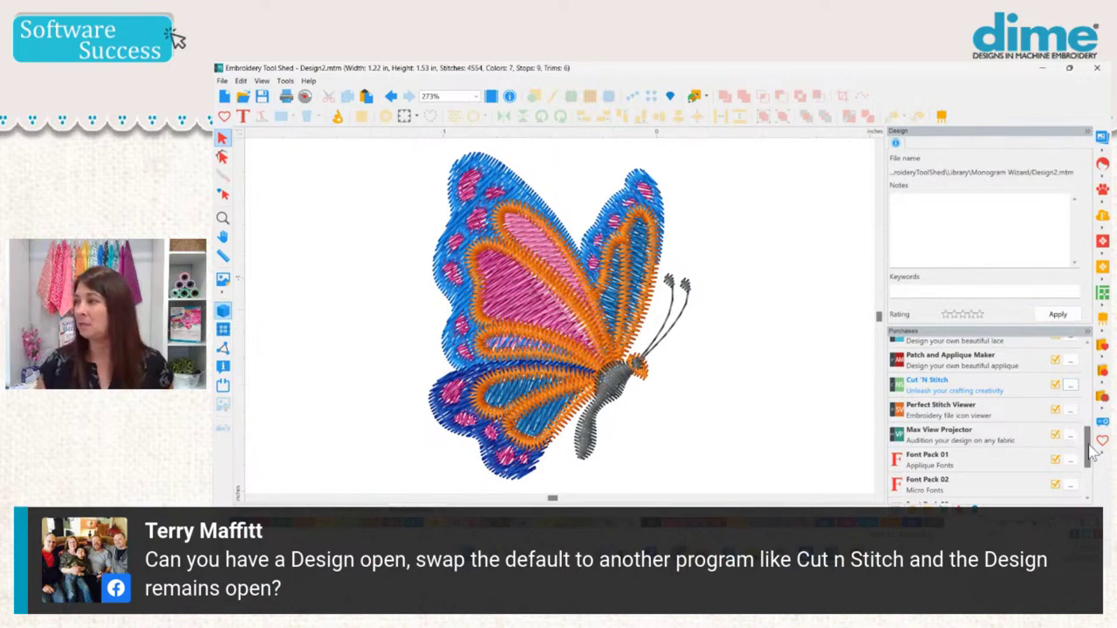
Step: Make Embroidery Tool Shed the default product again and view the editing commands offered for the design
{"action": "left_click_drag", "start_coordinate": [1090, 448], "coordinate": [1075, 358]}
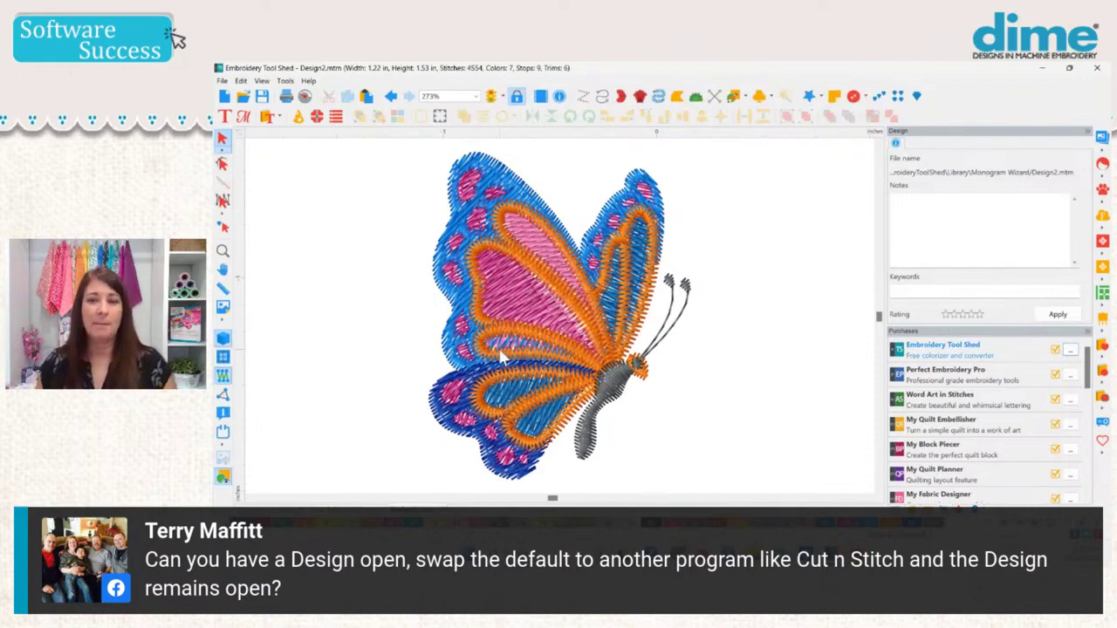
{"action": "right_click", "coordinate": [479, 373]}
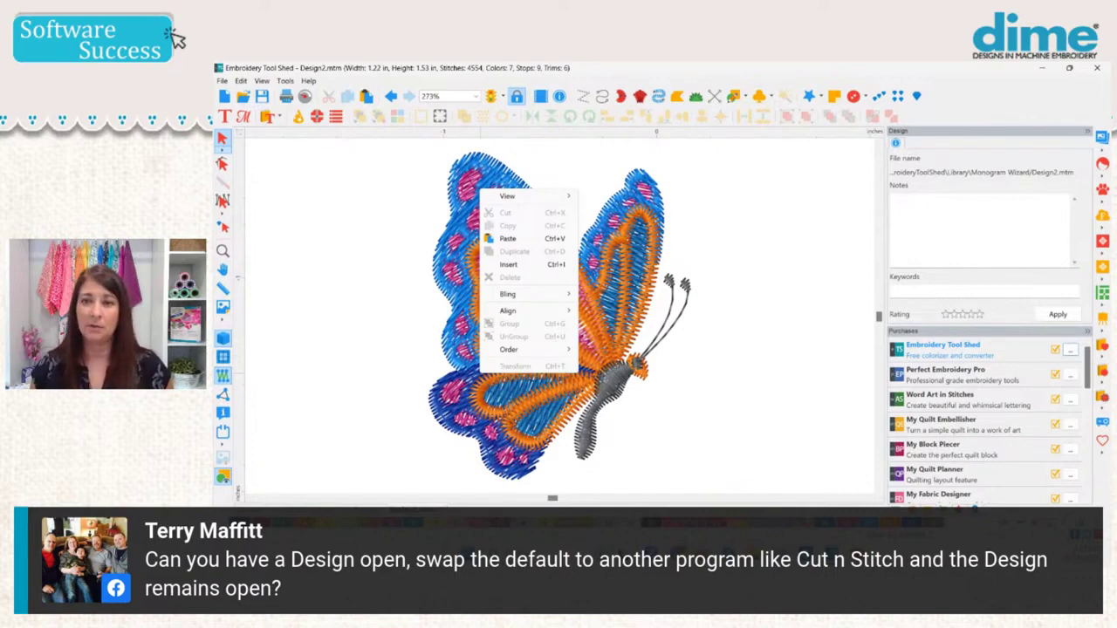
{"action": "key", "text": "Escape"}
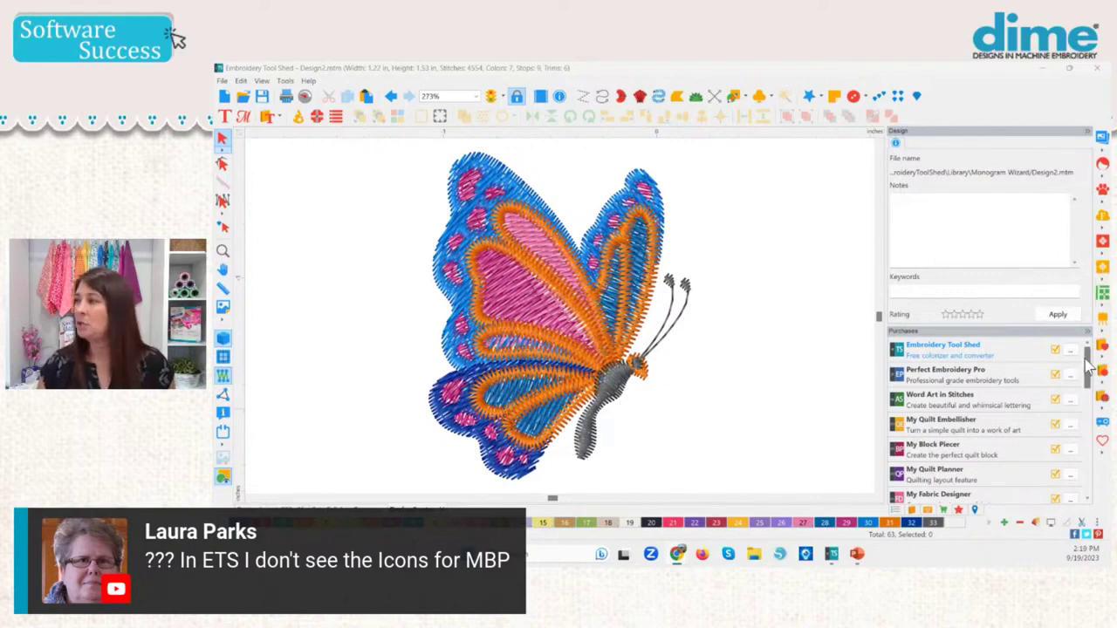
Step: Find My Block Piecer in the Purchases list and show which software titles can be chosen in the activation form
{"action": "scroll", "coordinate": [1086, 375], "scroll_direction": "down", "scroll_amount": 1}
{"action": "scroll", "coordinate": [1087, 375], "scroll_direction": "down", "scroll_amount": 1}
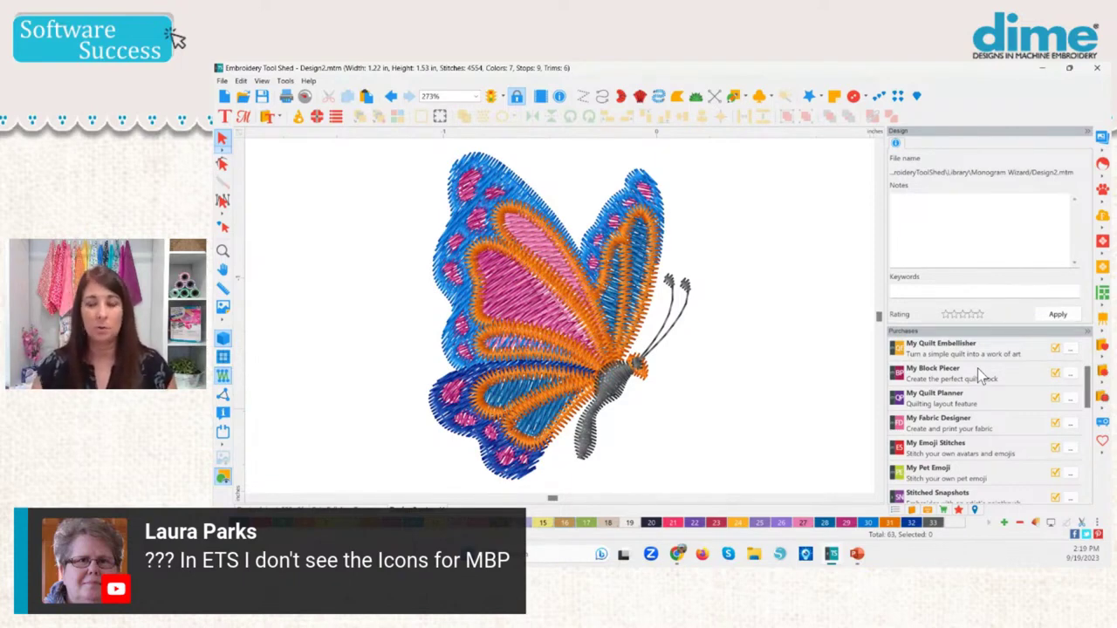
{"action": "left_click", "coordinate": [308, 86]}
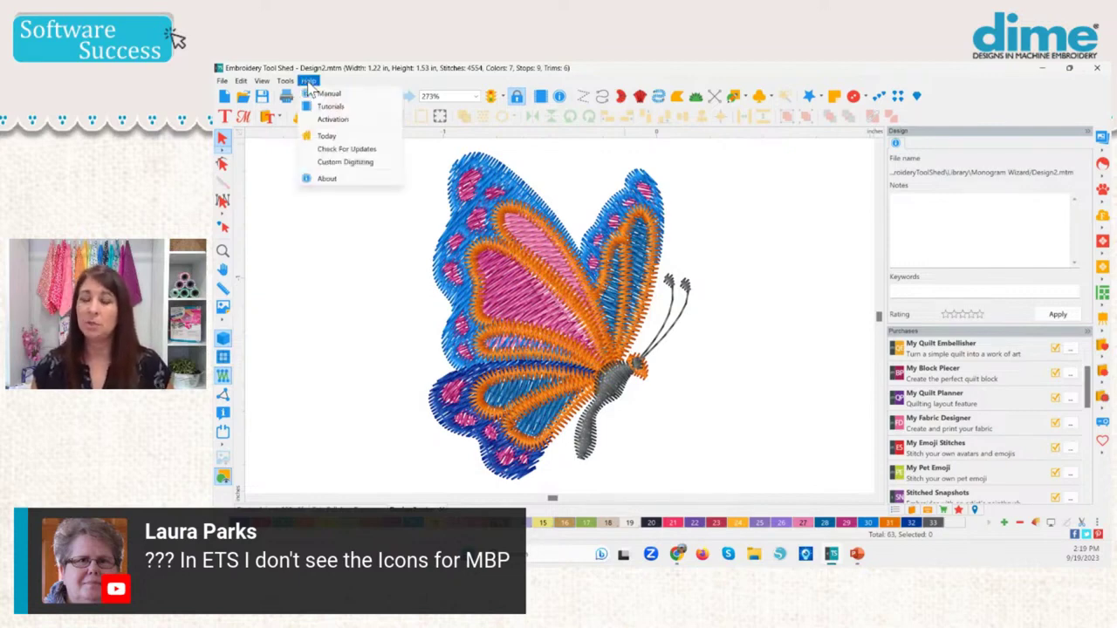
{"action": "left_click", "coordinate": [347, 120]}
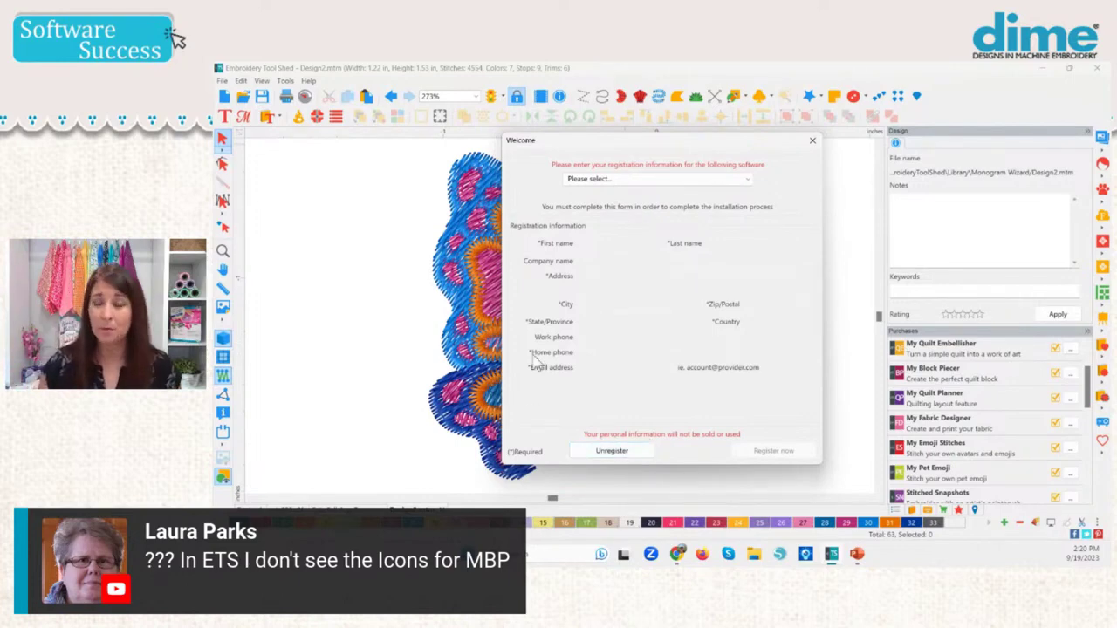
{"action": "left_click", "coordinate": [641, 183]}
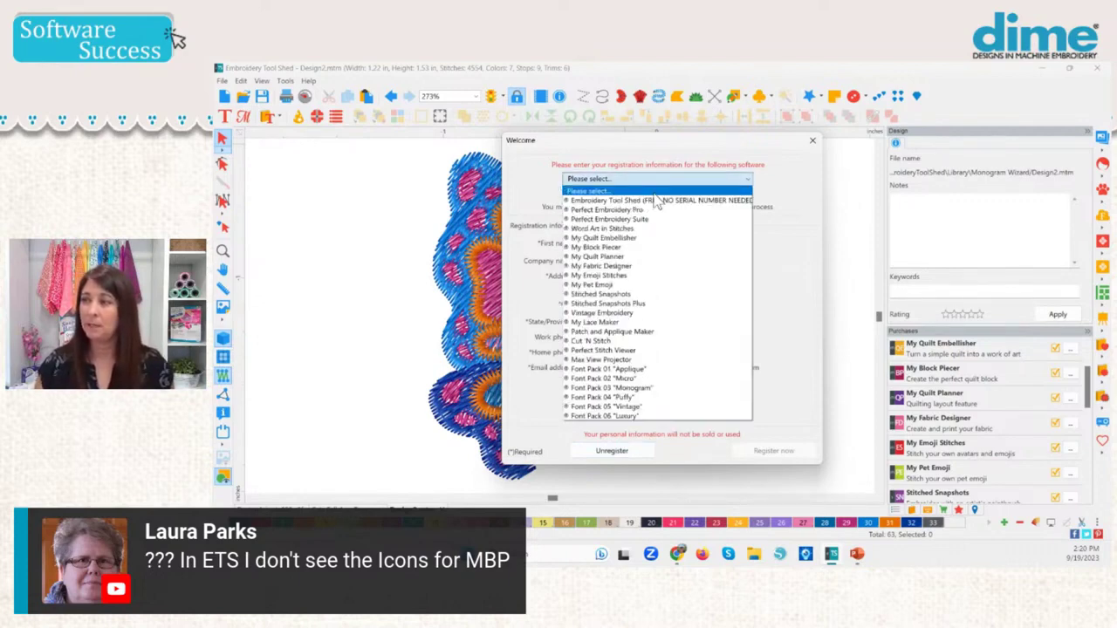
Step: Show the registration form for Perfect Embroidery Pro and Embroidery Tool Shed, clear the software selection and close the form without registering
{"action": "left_click", "coordinate": [648, 209]}
{"action": "left_click", "coordinate": [640, 180]}
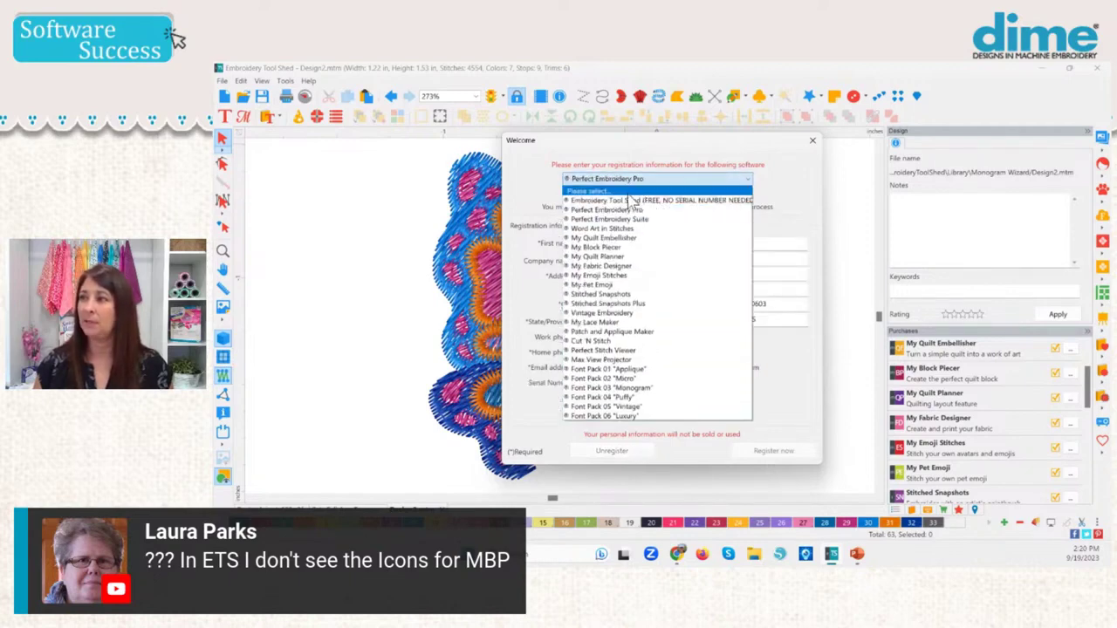
{"action": "left_click", "coordinate": [623, 200]}
{"action": "left_click", "coordinate": [615, 184]}
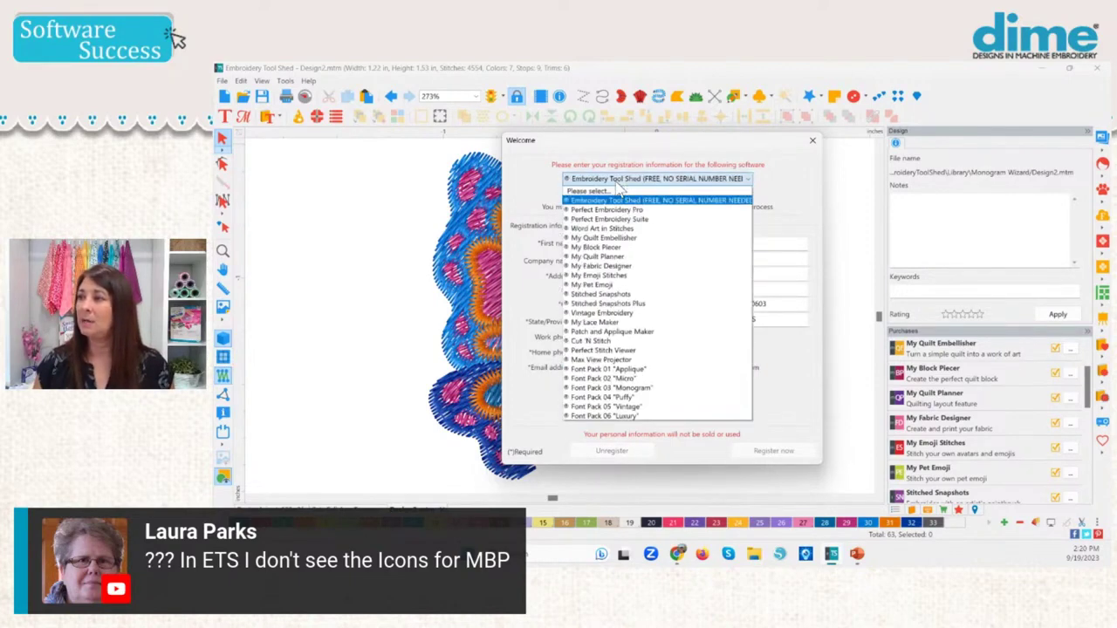
{"action": "left_click", "coordinate": [618, 196]}
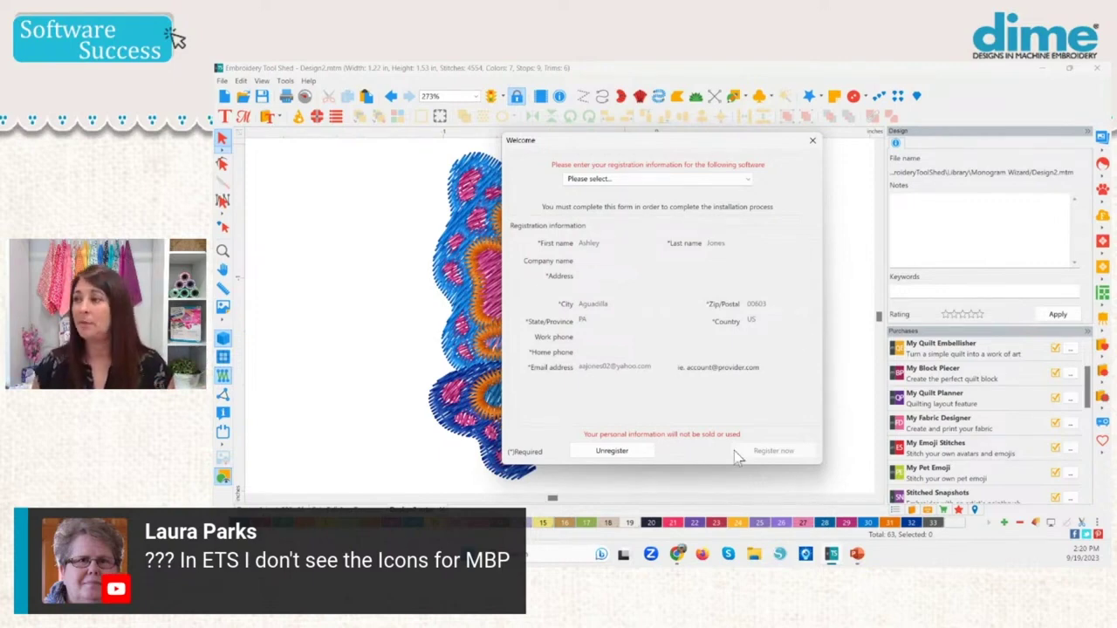
{"action": "left_click", "coordinate": [813, 140]}
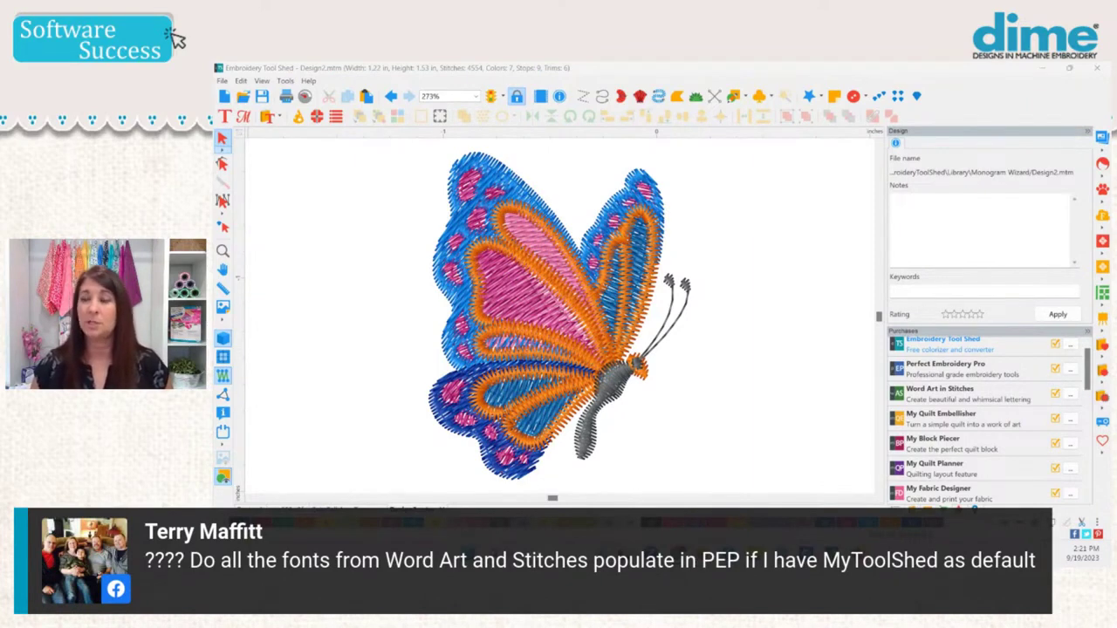
Step: Add the text A to the upper right of the butterfly and browse its font catalog, highlighting Agatha and Antero without applying either
{"action": "left_click", "coordinate": [224, 121]}
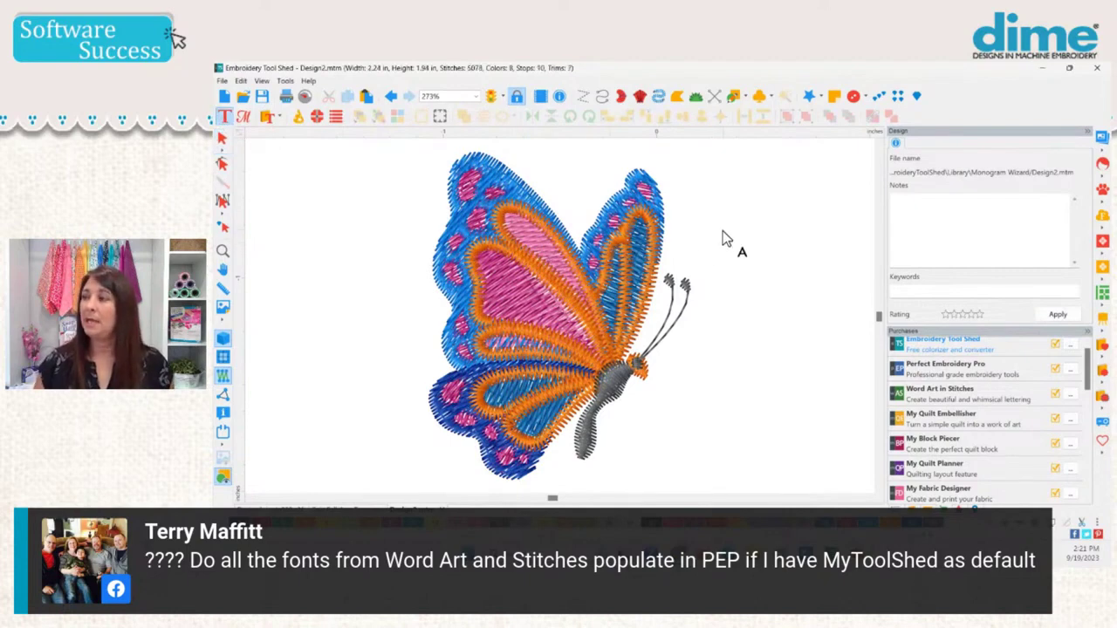
{"action": "left_click", "coordinate": [757, 258]}
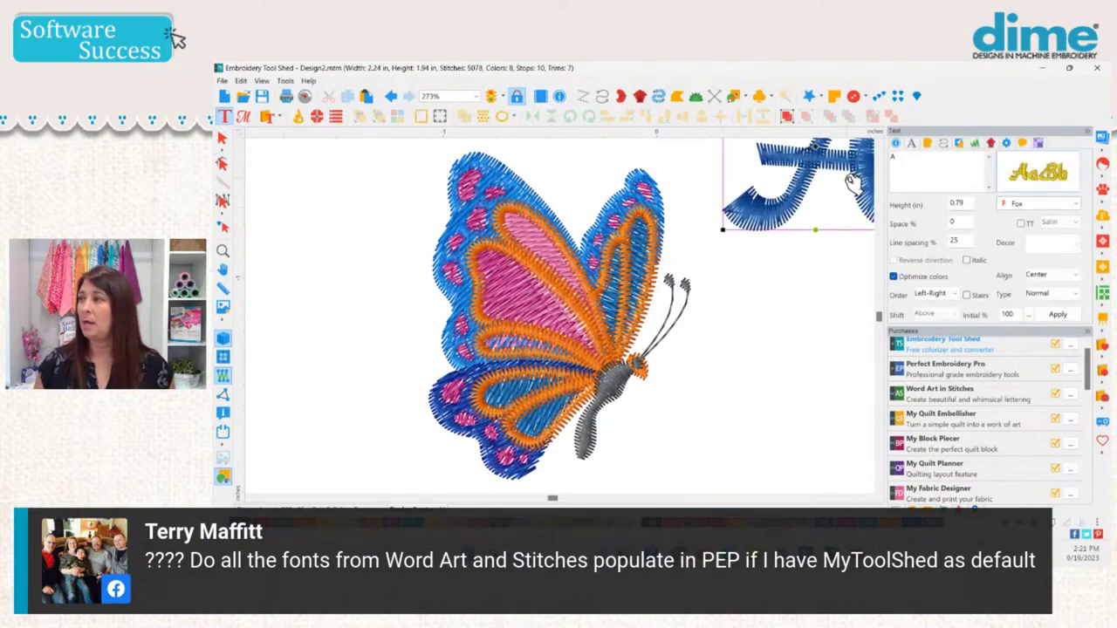
{"action": "left_click", "coordinate": [1041, 190]}
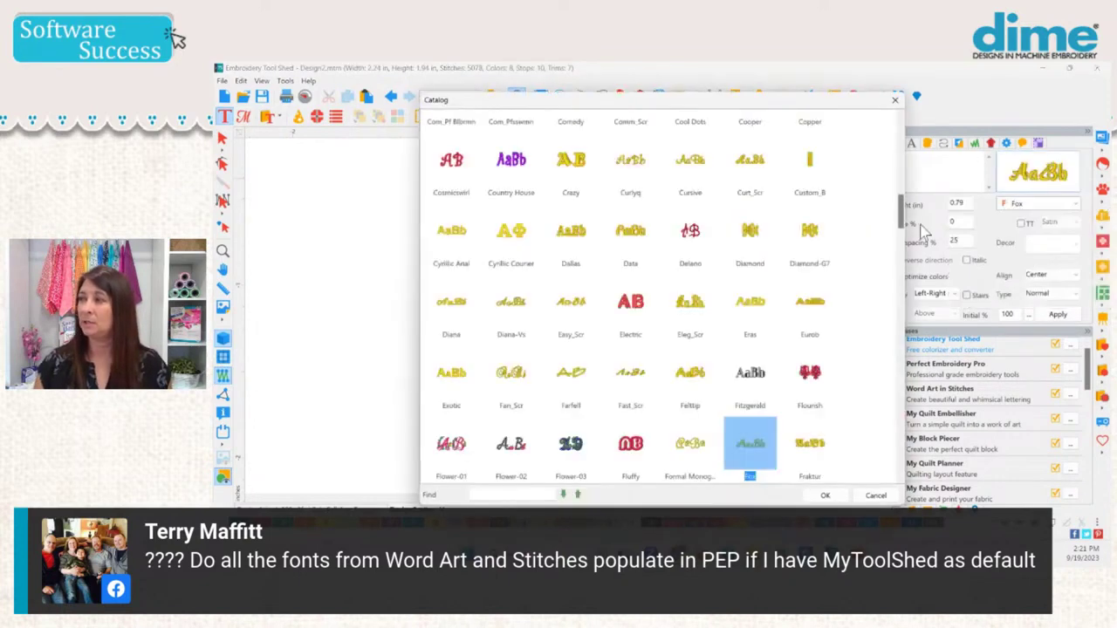
{"action": "left_click_drag", "start_coordinate": [906, 212], "coordinate": [786, 114]}
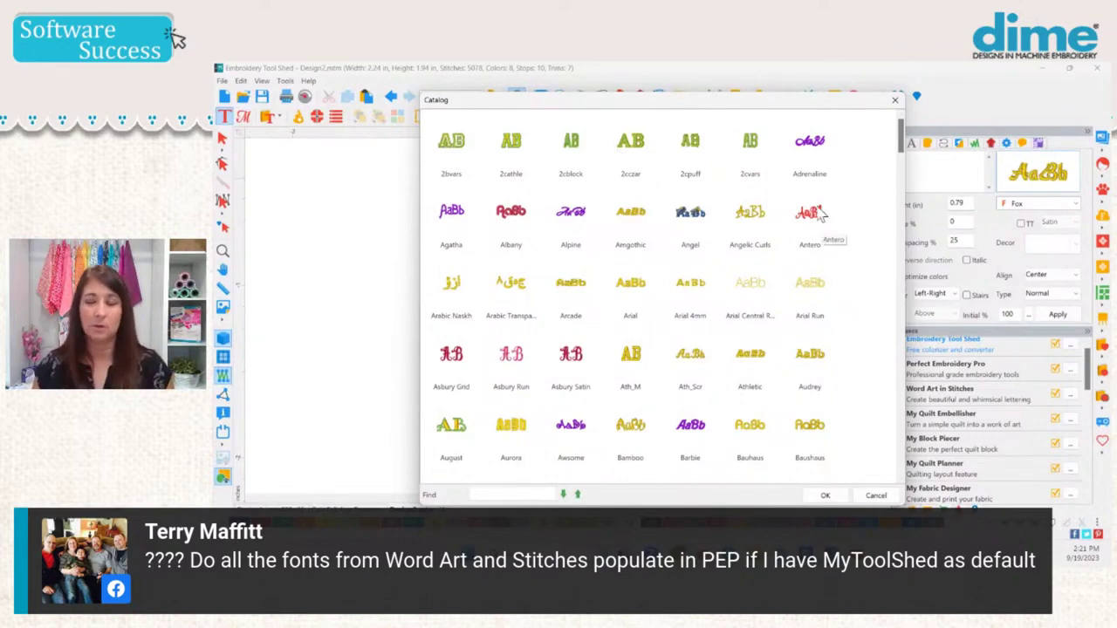
{"action": "left_click", "coordinate": [462, 221]}
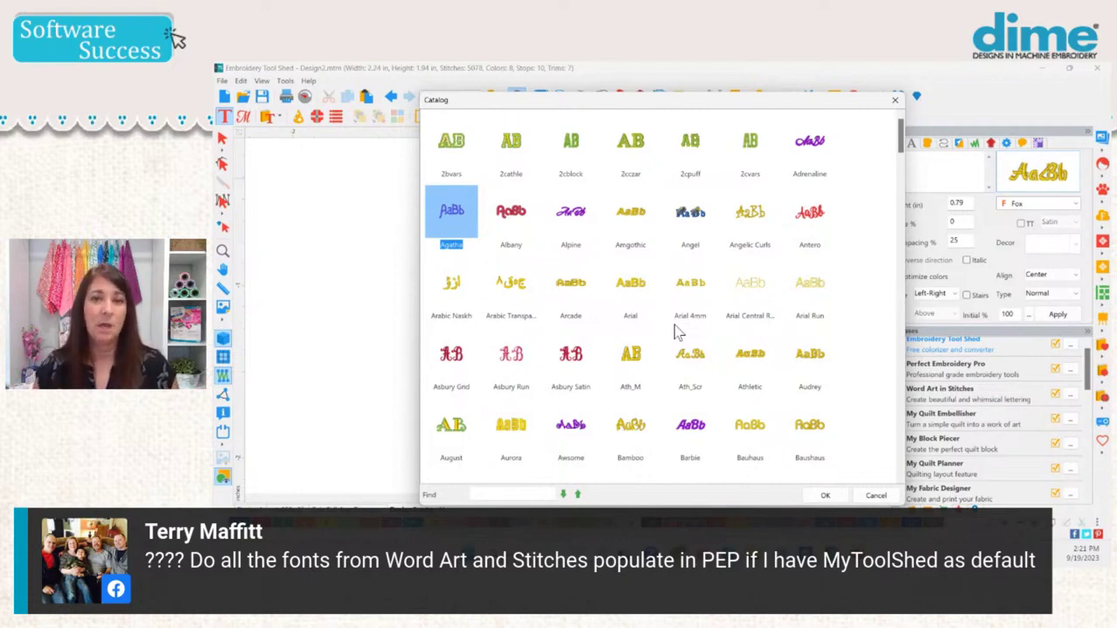
{"action": "left_click", "coordinate": [818, 225]}
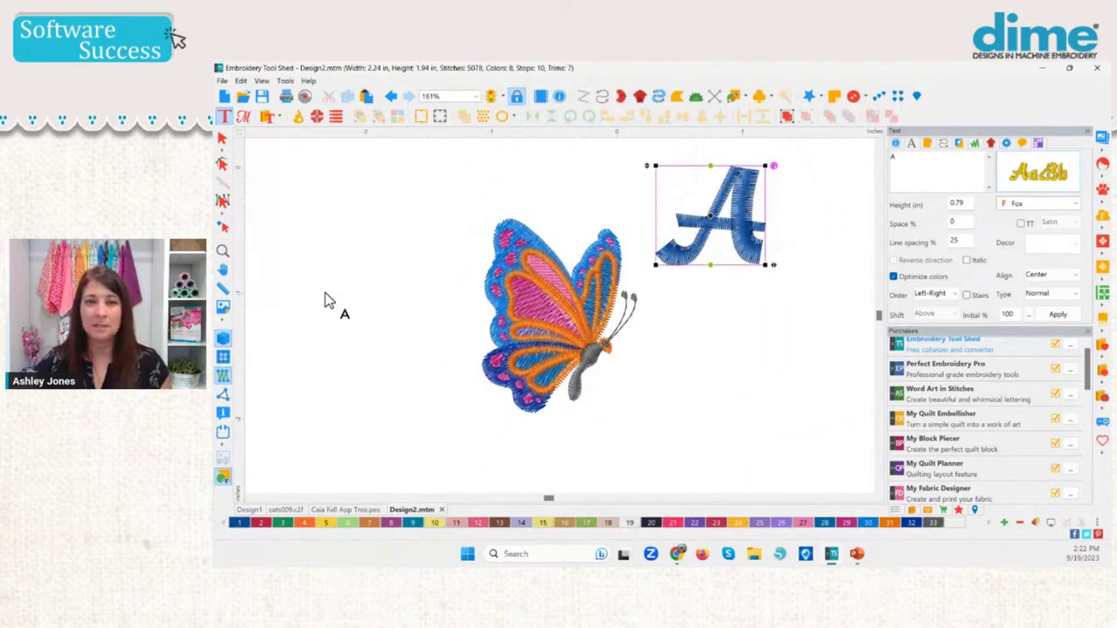
Step: Create a new blank design
{"action": "left_click", "coordinate": [226, 97]}
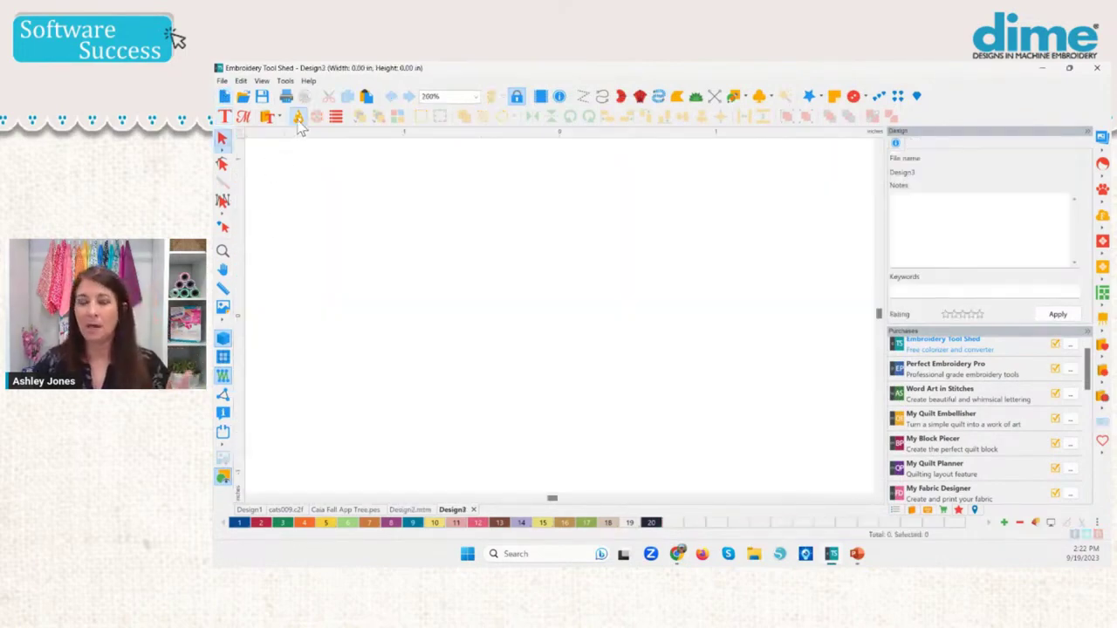
Step: Start Auto Digitizing and load AutoDigi_Butterfly.png from the C:\dime\Images folder as the image to digitize
{"action": "left_click", "coordinate": [299, 121]}
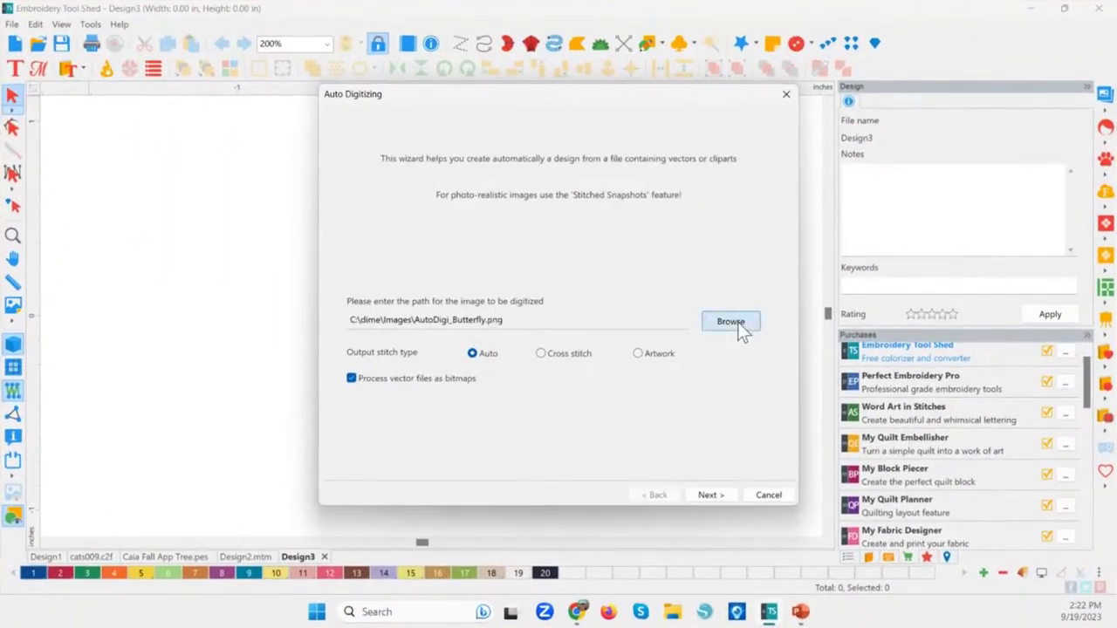
{"action": "left_click", "coordinate": [736, 322]}
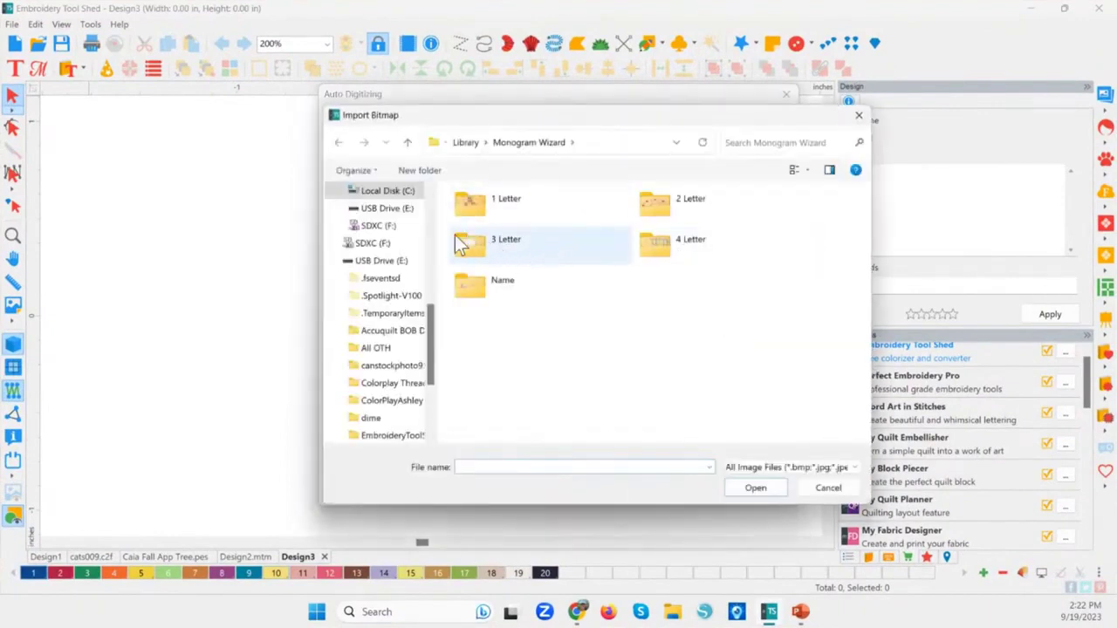
{"action": "left_click_drag", "start_coordinate": [426, 323], "coordinate": [440, 215]}
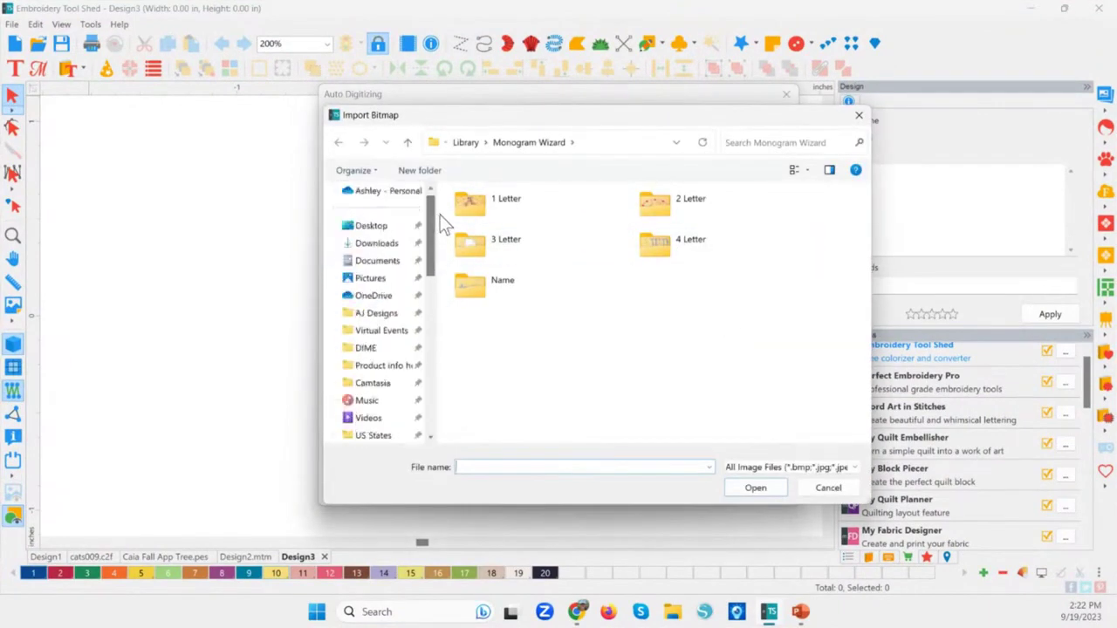
{"action": "left_click", "coordinate": [375, 314]}
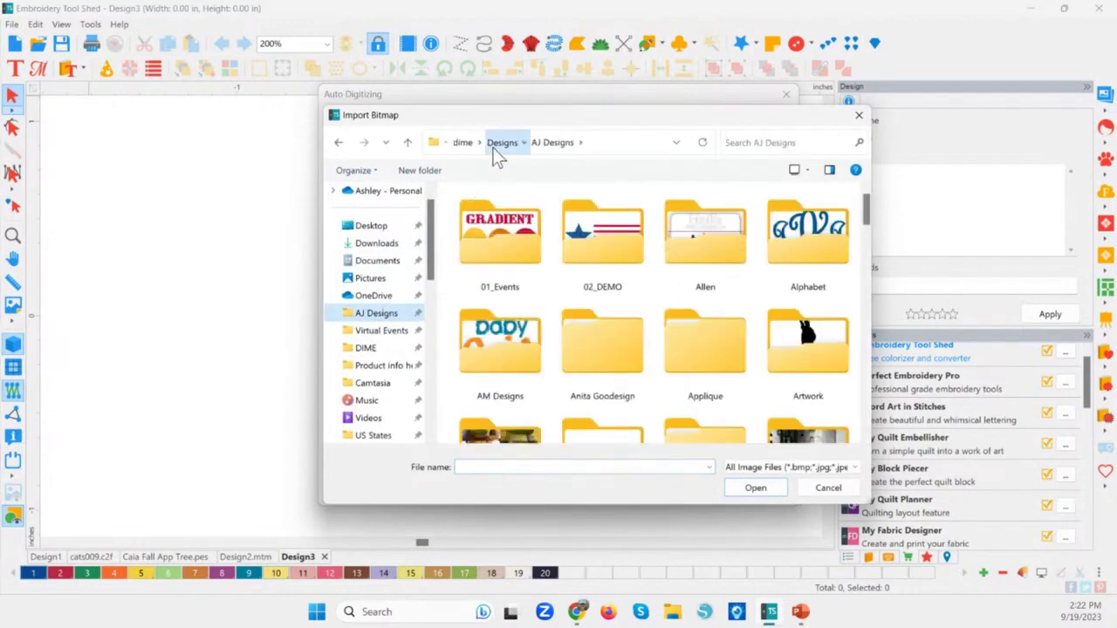
{"action": "left_click", "coordinate": [502, 144]}
{"action": "left_click", "coordinate": [529, 144]}
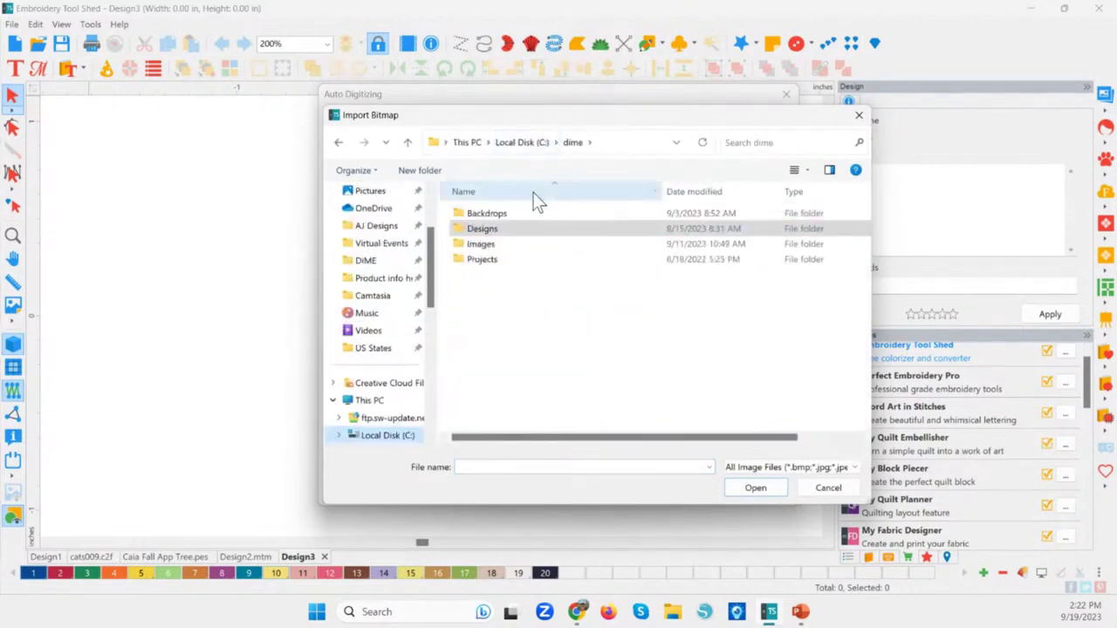
{"action": "double_click", "coordinate": [480, 246]}
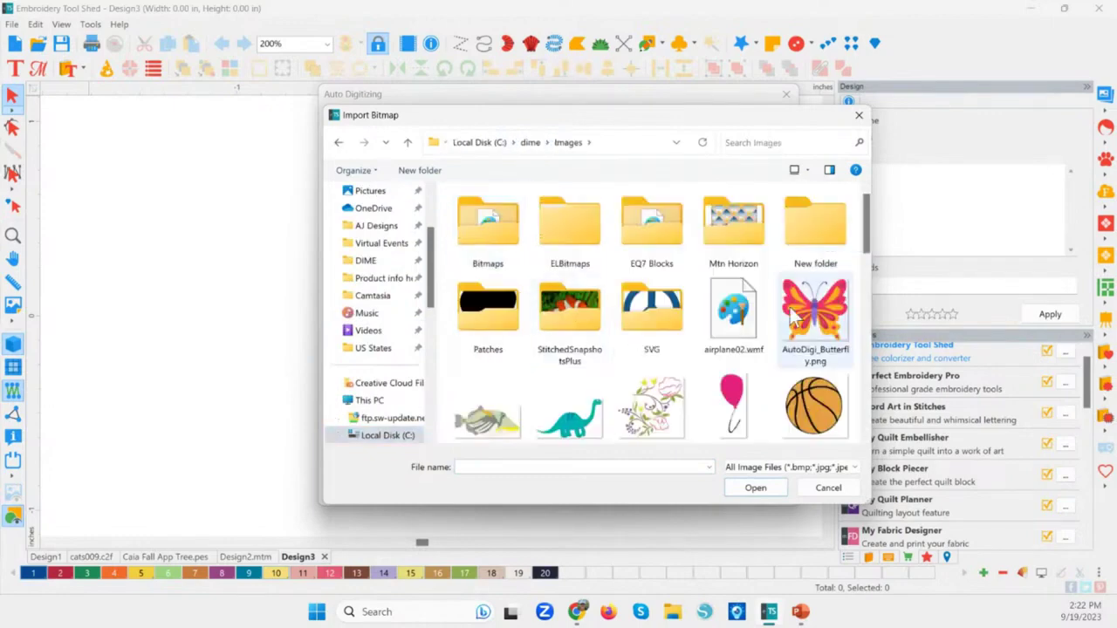
{"action": "left_click", "coordinate": [816, 316]}
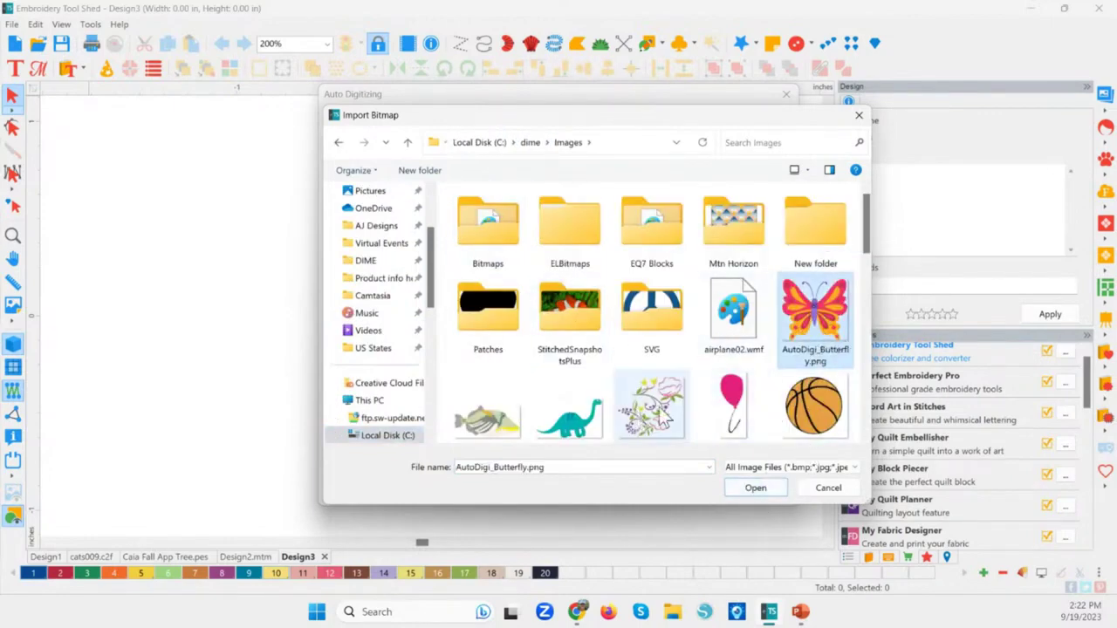
{"action": "left_click", "coordinate": [756, 488]}
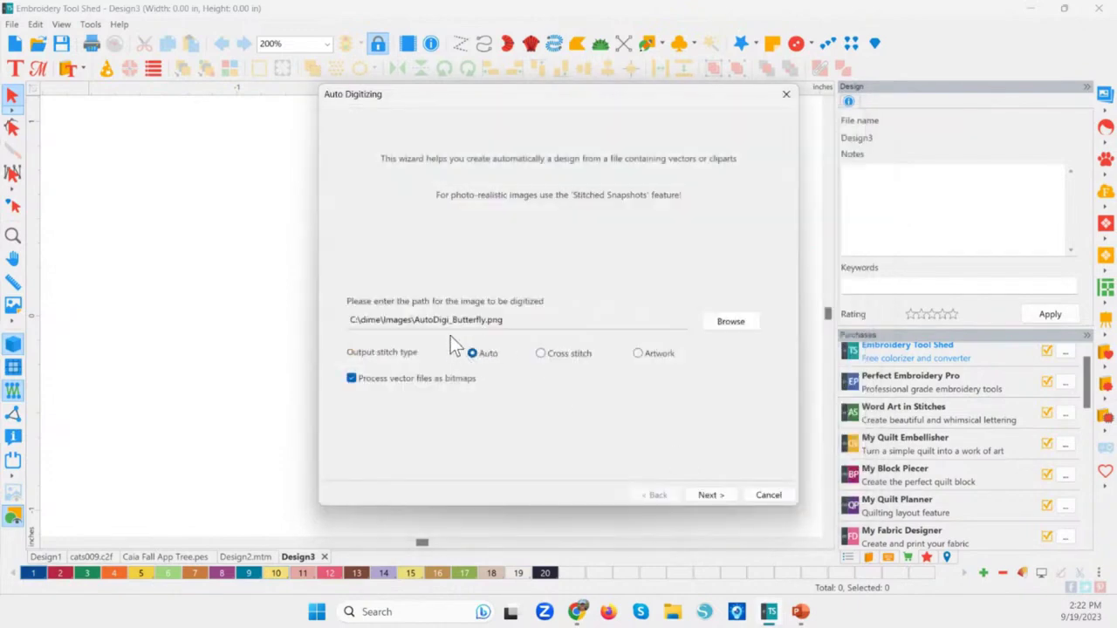
Step: Digitize the butterfly as Cross stitch at 3.66 by 3.42 in with 6 colors and preview its stitch-out
{"action": "left_click", "coordinate": [487, 355]}
{"action": "left_click", "coordinate": [548, 353]}
{"action": "left_click", "coordinate": [720, 494]}
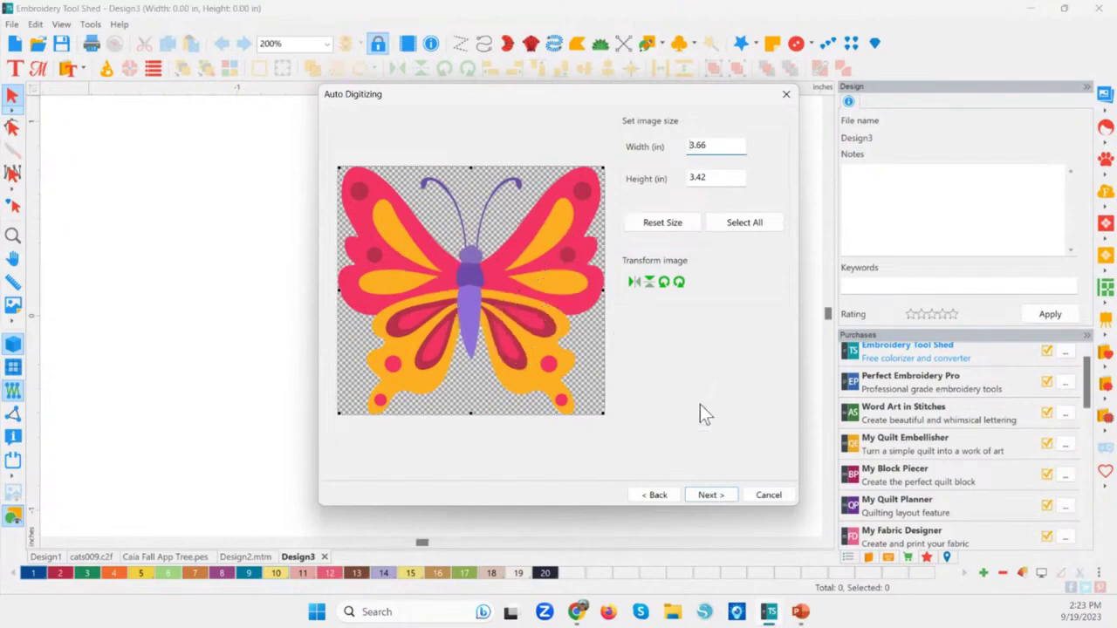
{"action": "left_click", "coordinate": [718, 497]}
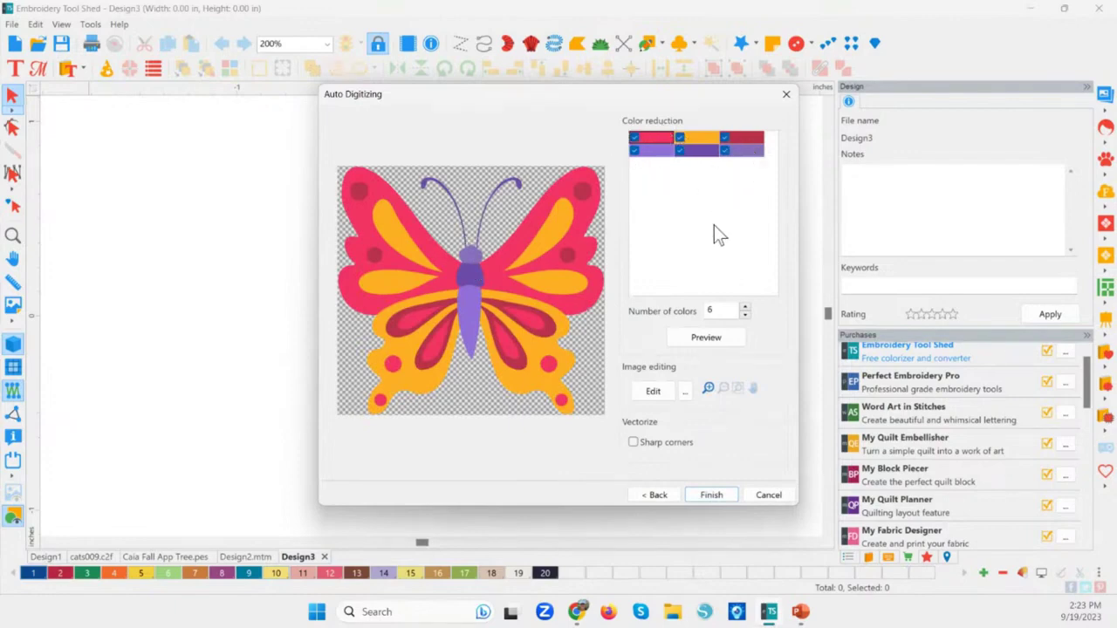
{"action": "left_click", "coordinate": [712, 494]}
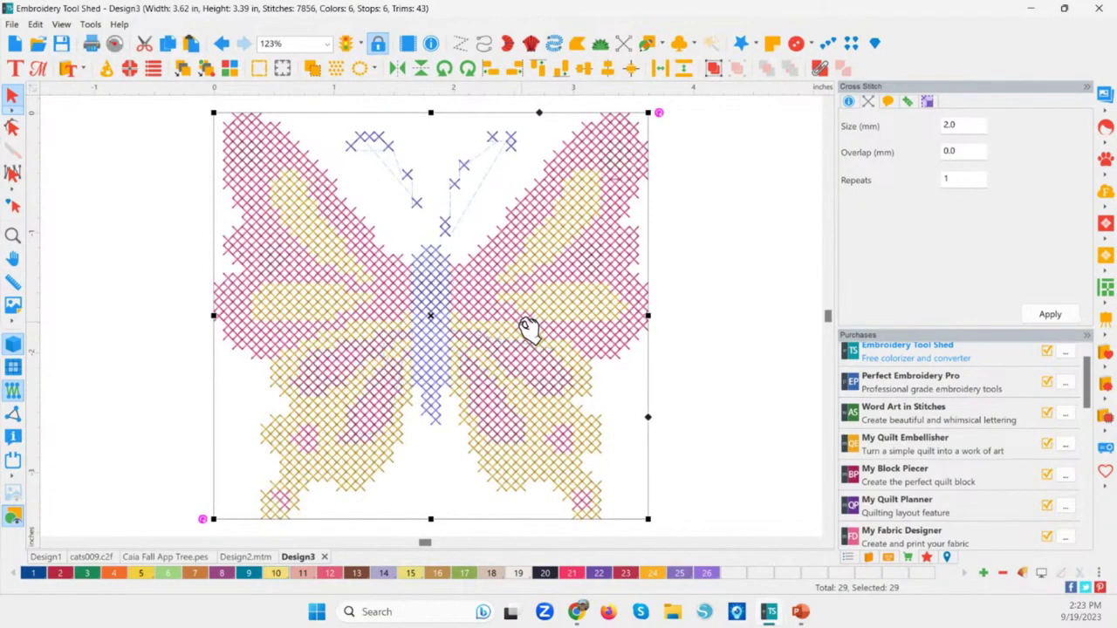
{"action": "left_click", "coordinate": [115, 44]}
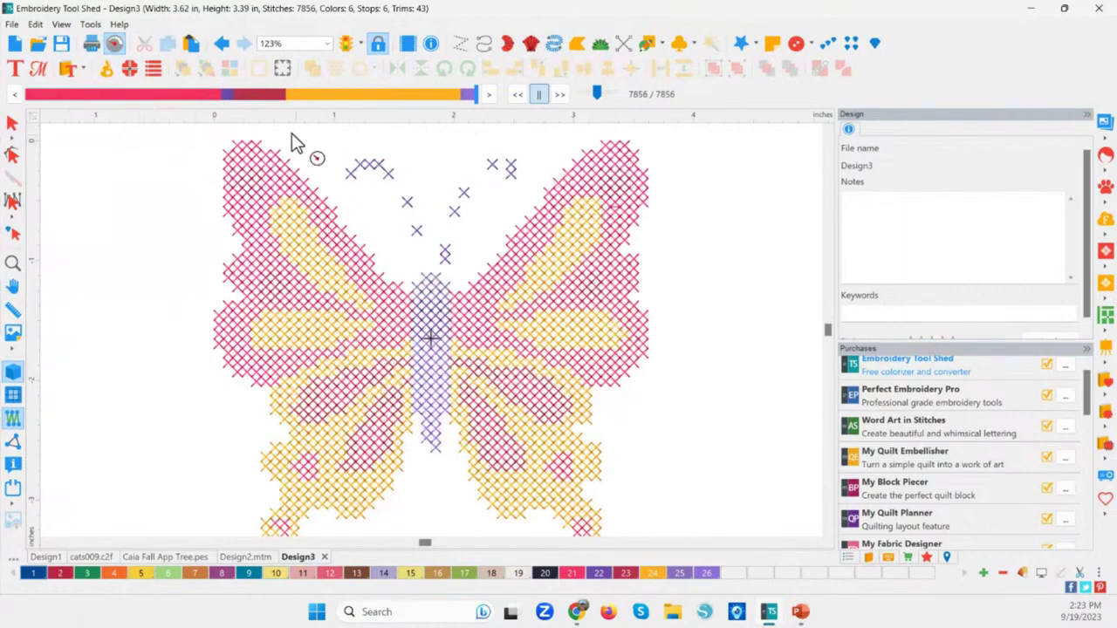
{"action": "left_click", "coordinate": [12, 122]}
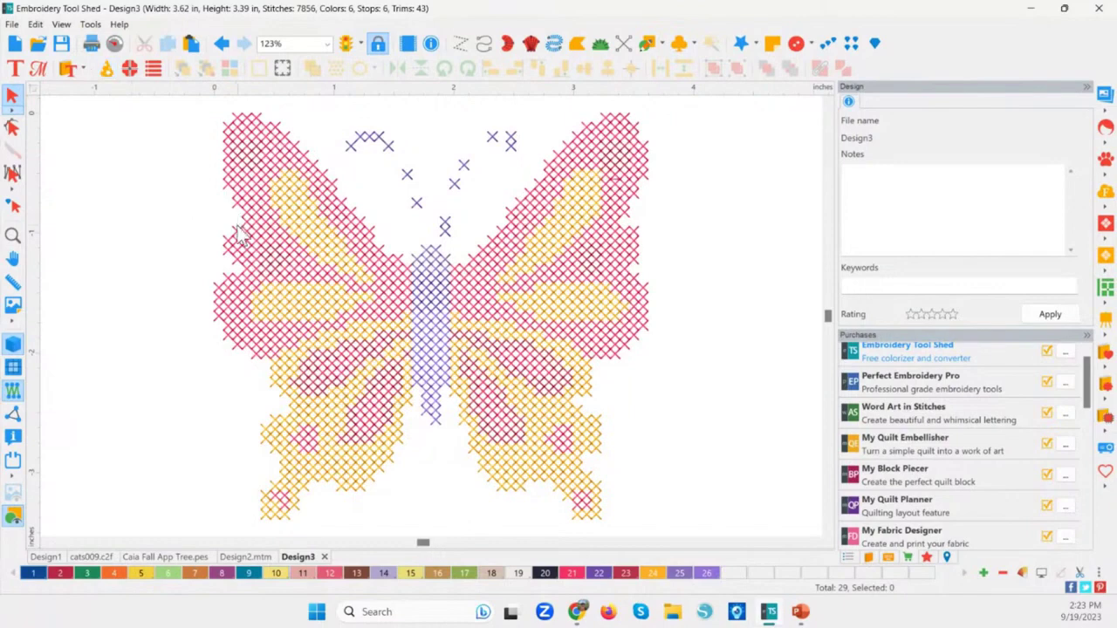
Step: Create a nap blocker with a 0.16 in distance for the whole butterfly and color it with thread 19, Pearl
{"action": "scroll", "coordinate": [298, 248], "scroll_direction": "down", "scroll_amount": 1}
{"action": "scroll", "coordinate": [300, 254], "scroll_direction": "down", "scroll_amount": 4}
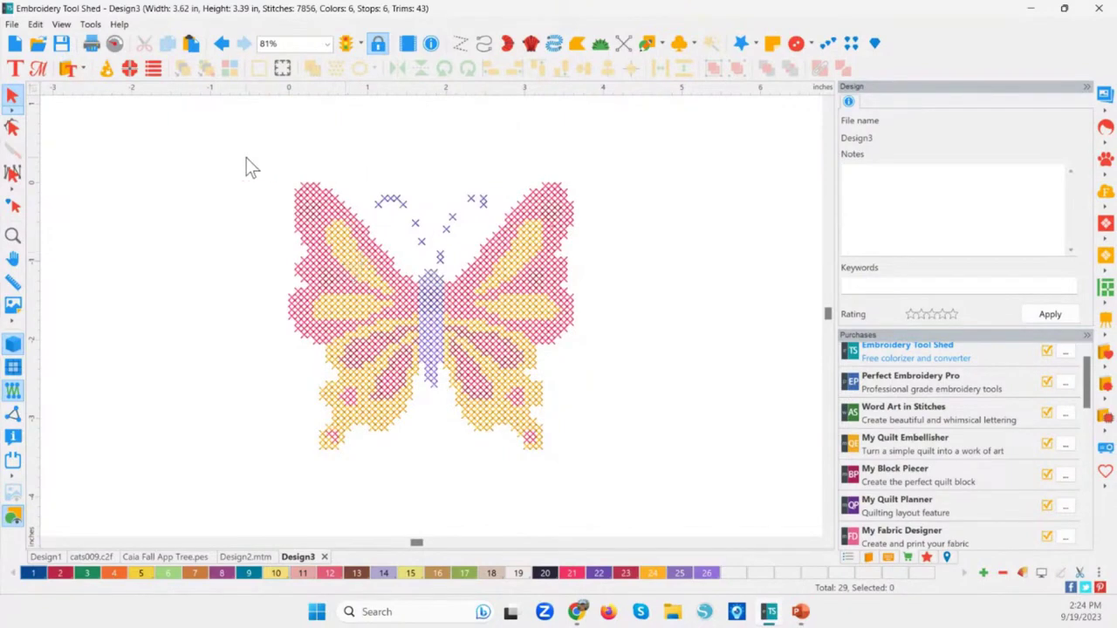
{"action": "left_click_drag", "start_coordinate": [246, 166], "coordinate": [655, 516]}
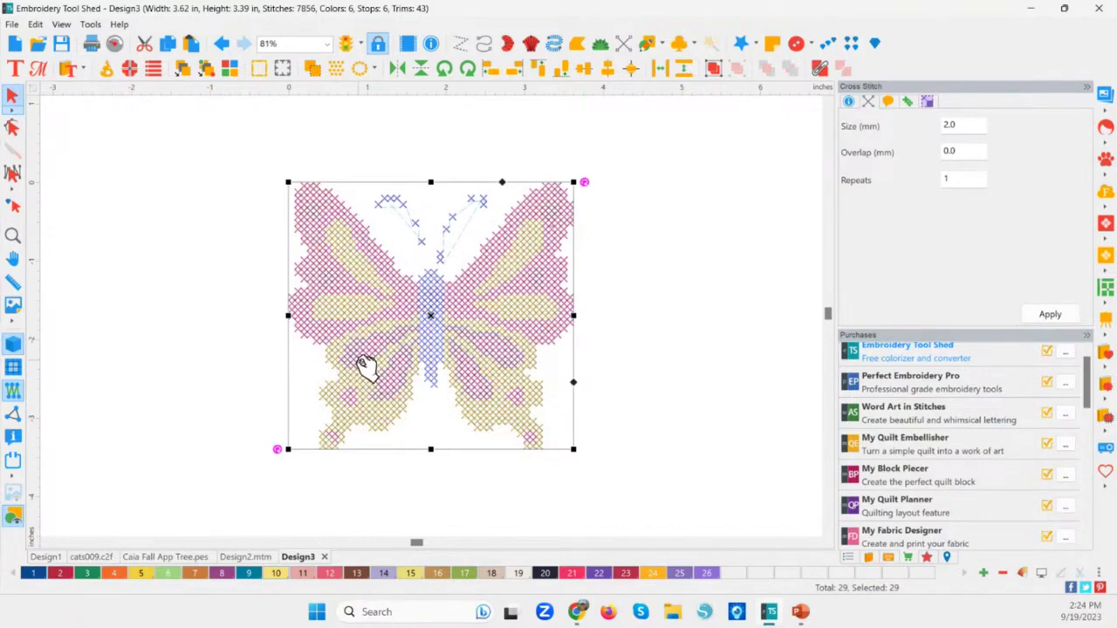
{"action": "right_click", "coordinate": [364, 364]}
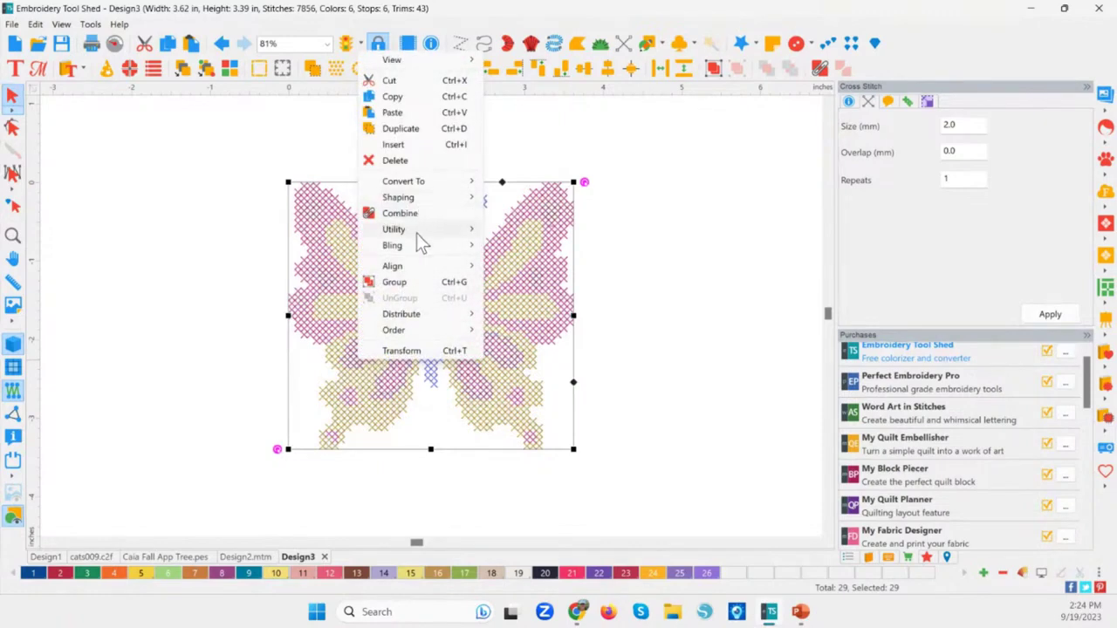
{"action": "mouse_move", "coordinate": [418, 231]}
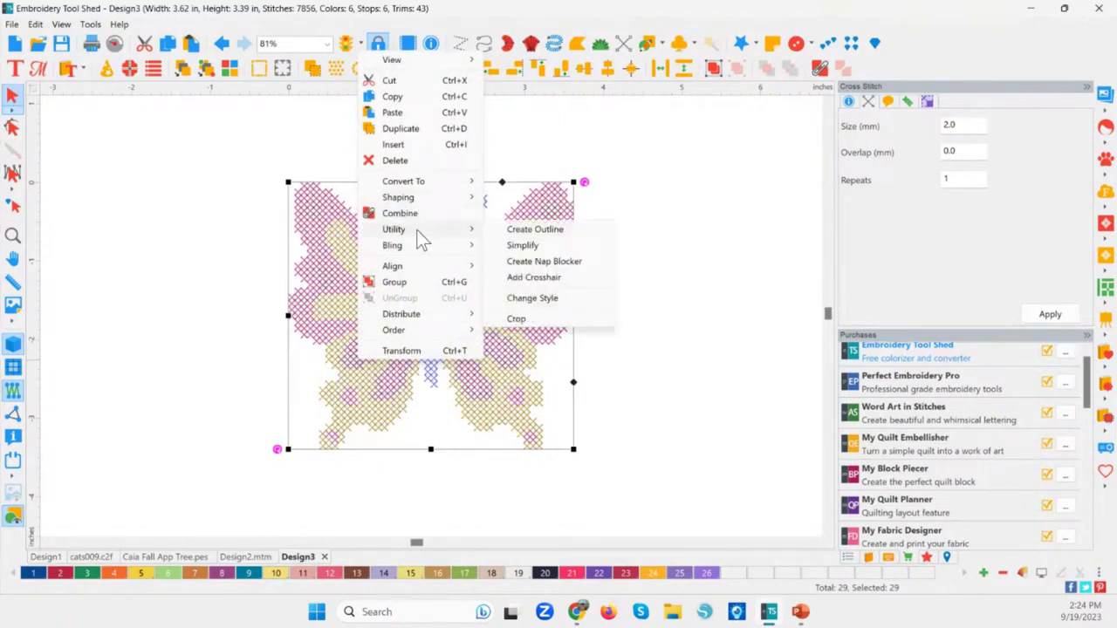
{"action": "left_click", "coordinate": [549, 262]}
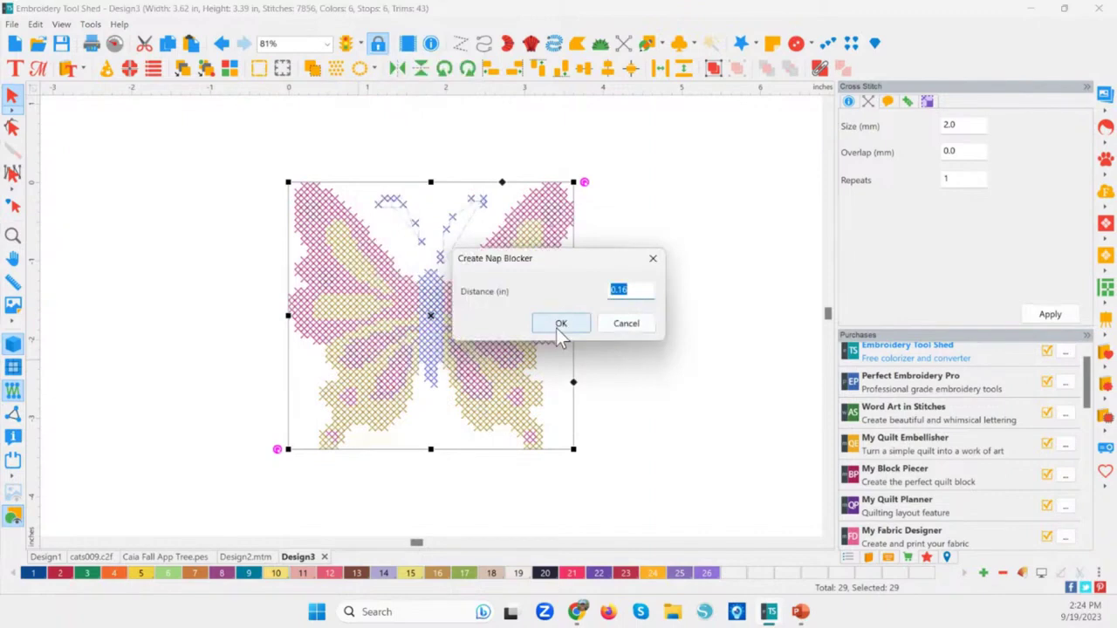
{"action": "left_click", "coordinate": [559, 325]}
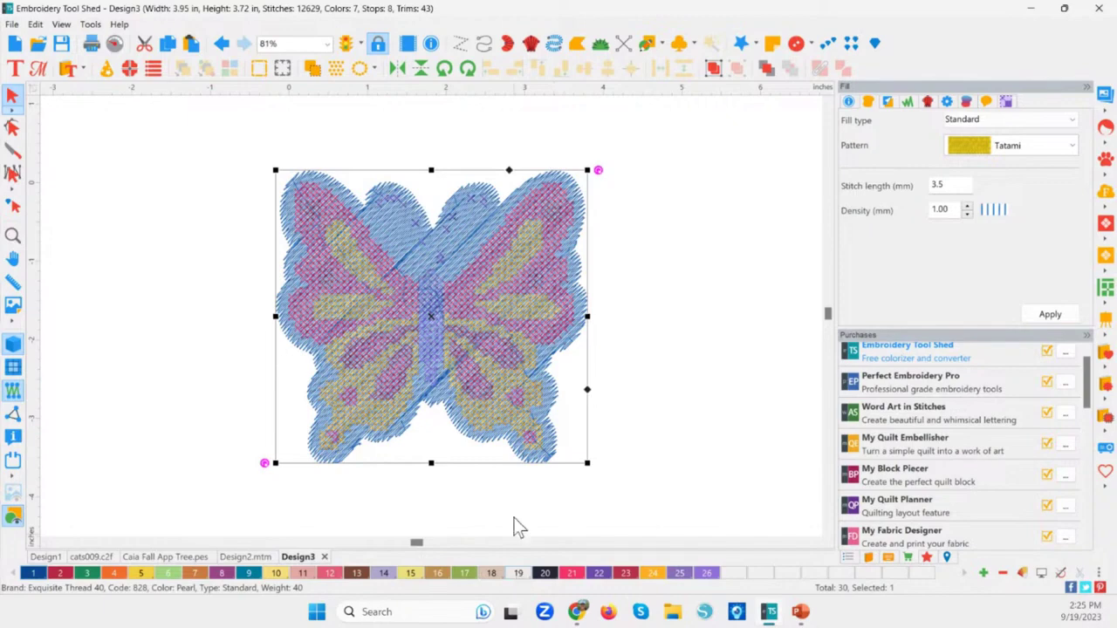
{"action": "left_click", "coordinate": [519, 573]}
{"action": "left_click", "coordinate": [654, 410]}
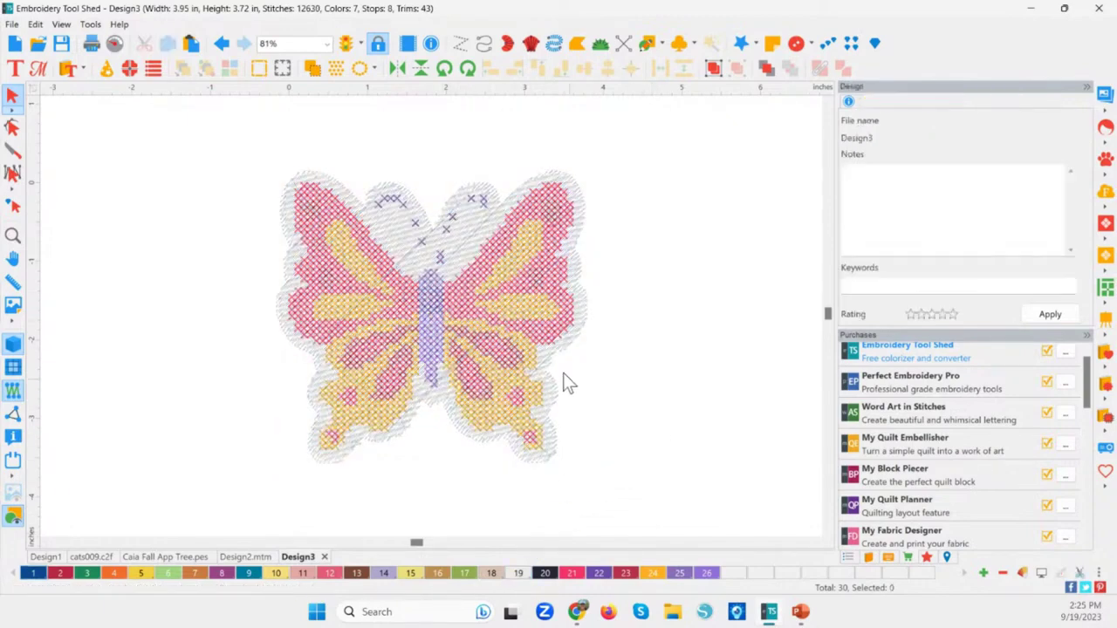
Step: Simulate the stitch-out of the butterfly's nap blocker layer and close the simulation
{"action": "left_click", "coordinate": [109, 43]}
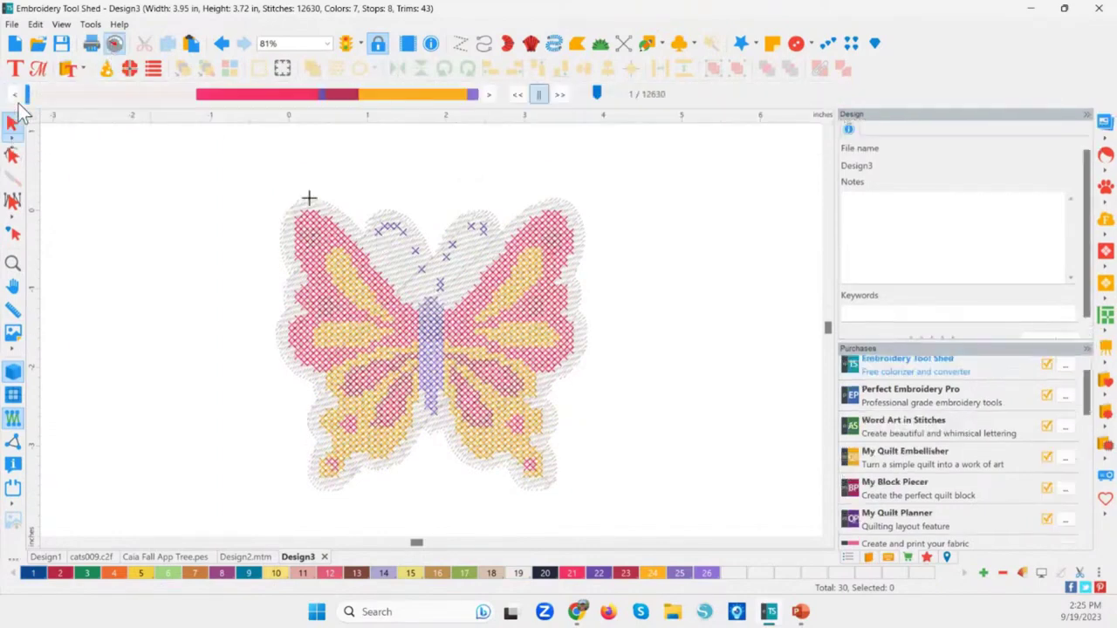
{"action": "left_click_drag", "start_coordinate": [31, 99], "coordinate": [195, 135]}
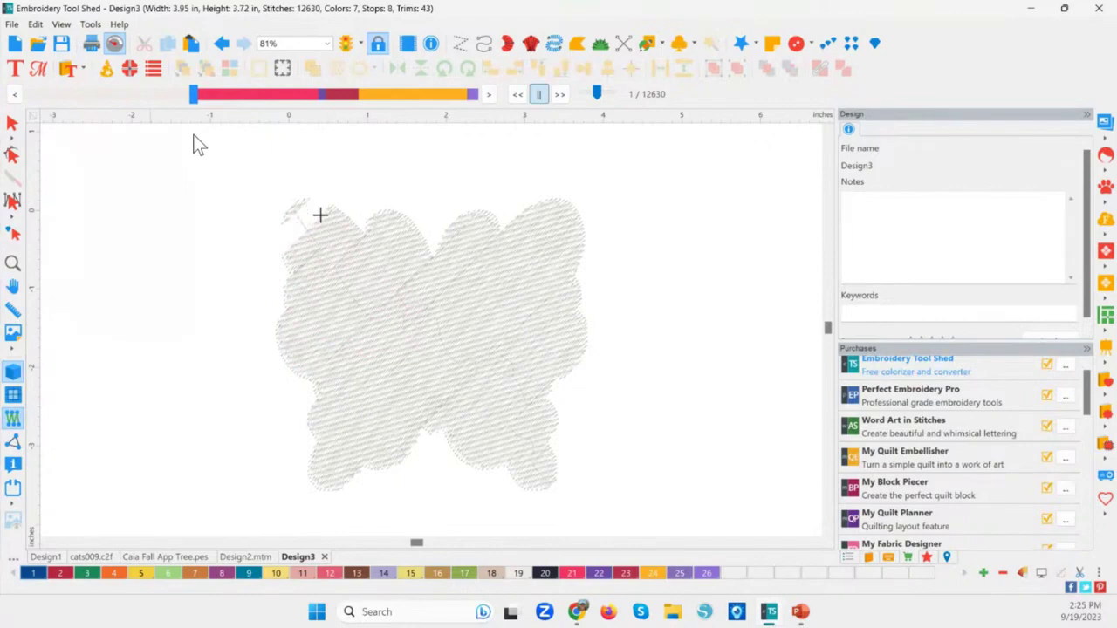
{"action": "left_click_drag", "start_coordinate": [193, 134], "coordinate": [200, 136]}
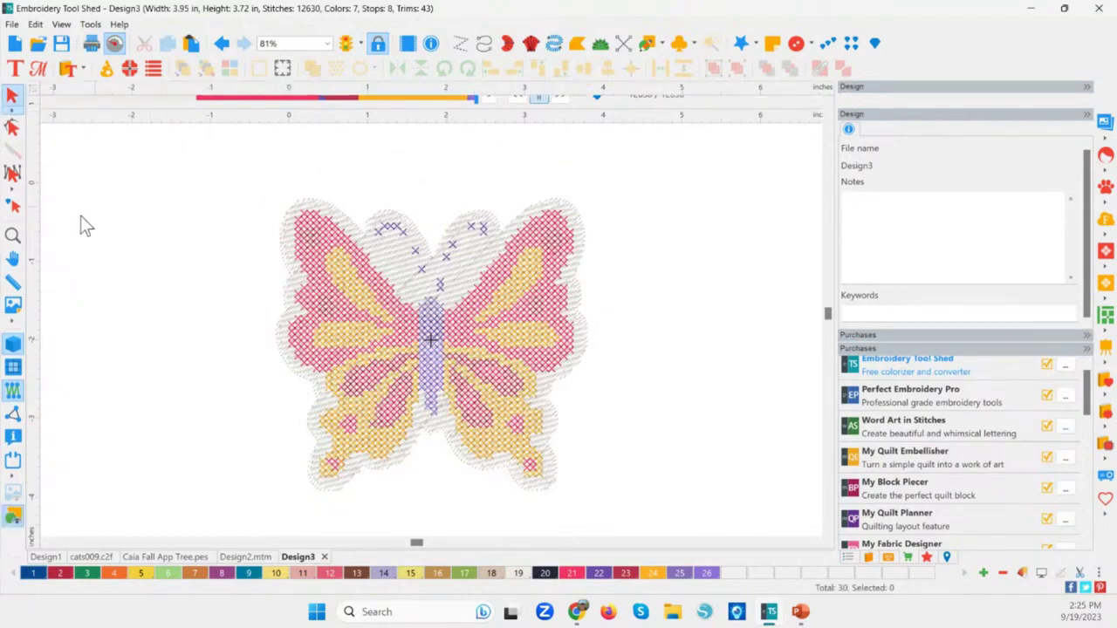
Step: Create a new blank design and add the text Hello
{"action": "left_click", "coordinate": [14, 43]}
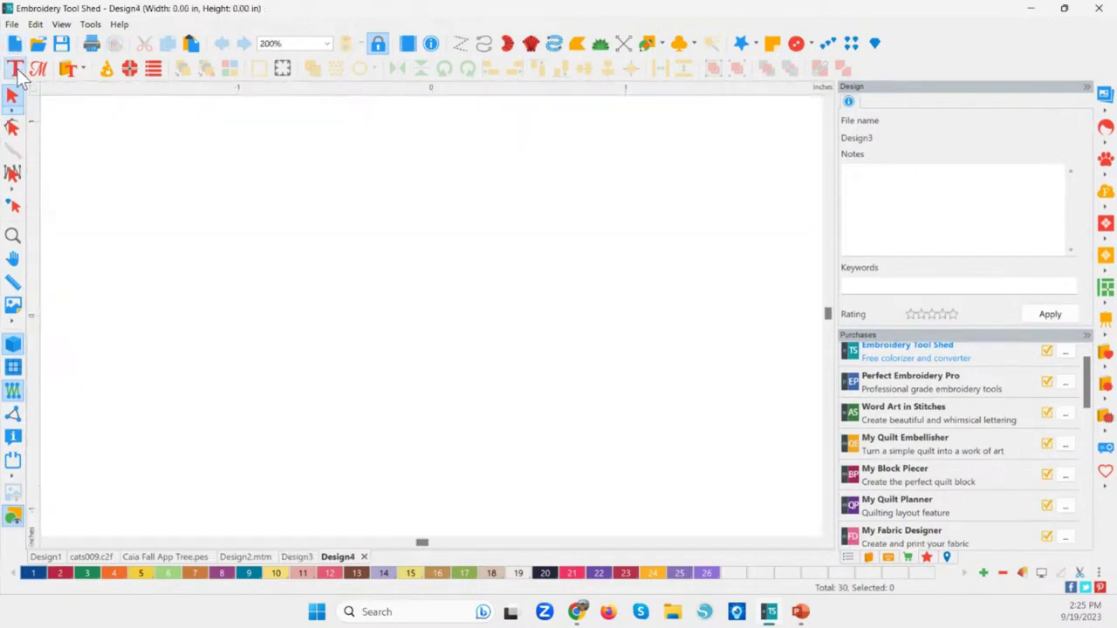
{"action": "left_click", "coordinate": [17, 70]}
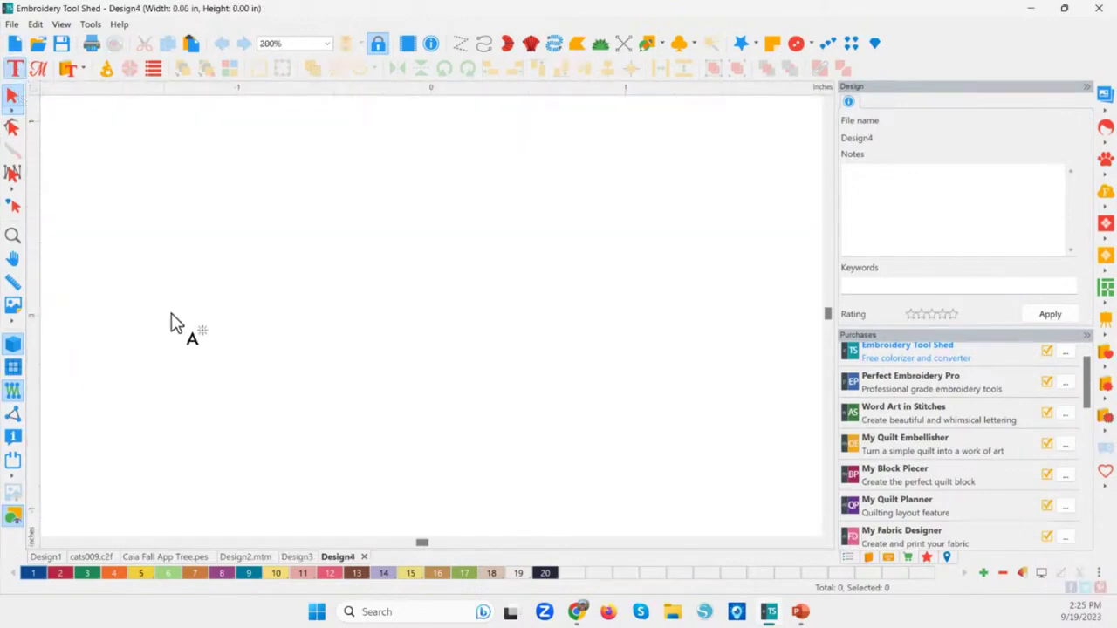
{"action": "left_click", "coordinate": [182, 326]}
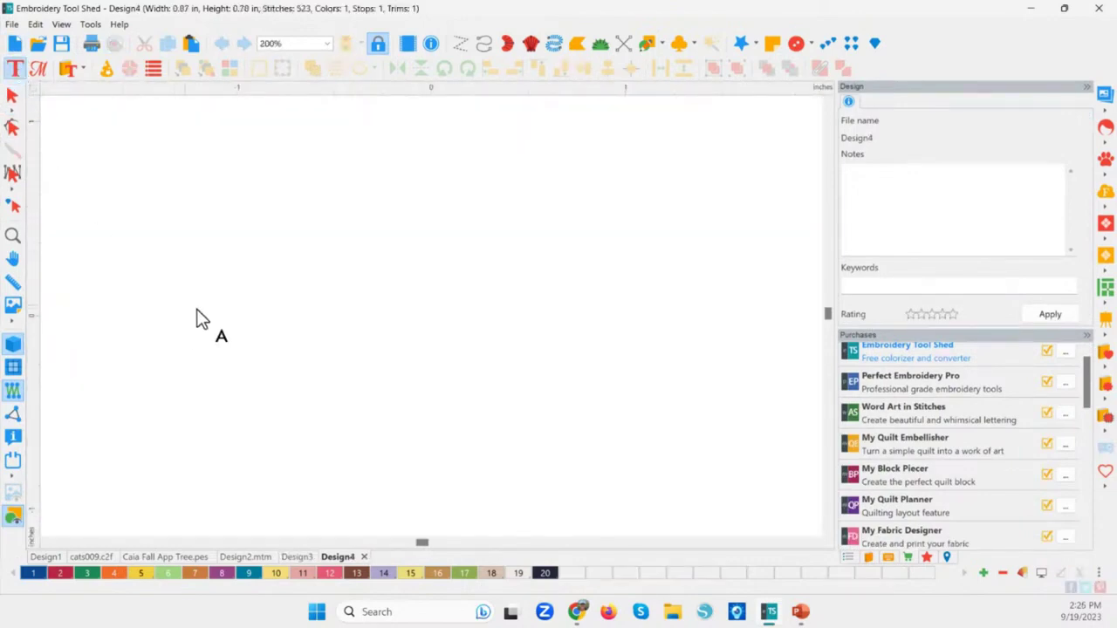
{"action": "left_click_drag", "start_coordinate": [852, 125], "coordinate": [798, 135]}
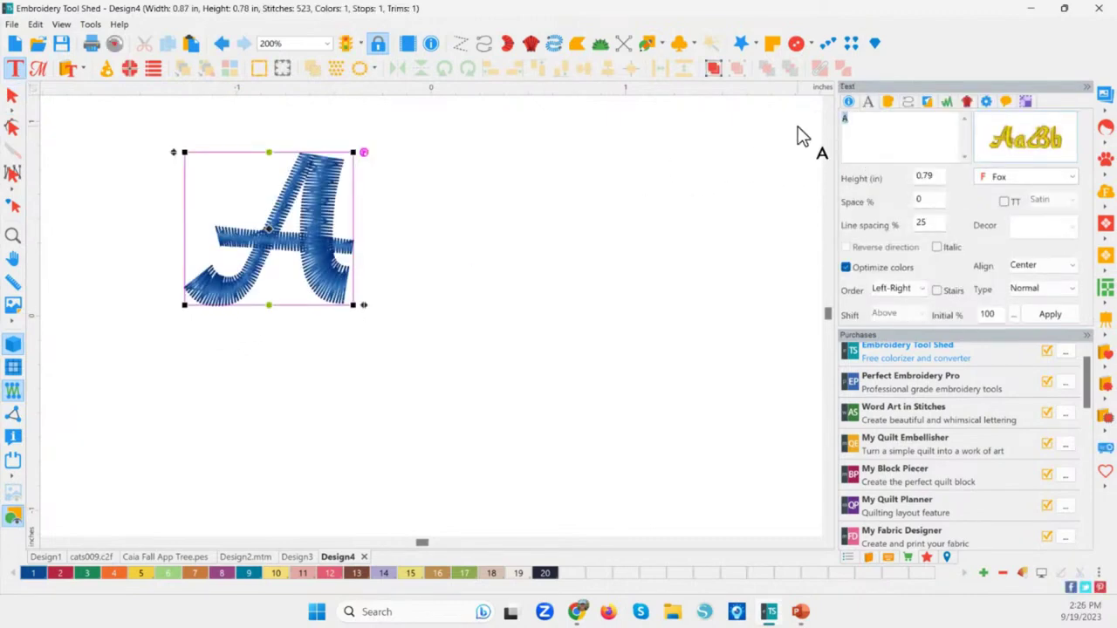
{"action": "type", "text": "Hello"}
{"action": "left_click", "coordinate": [1050, 316]}
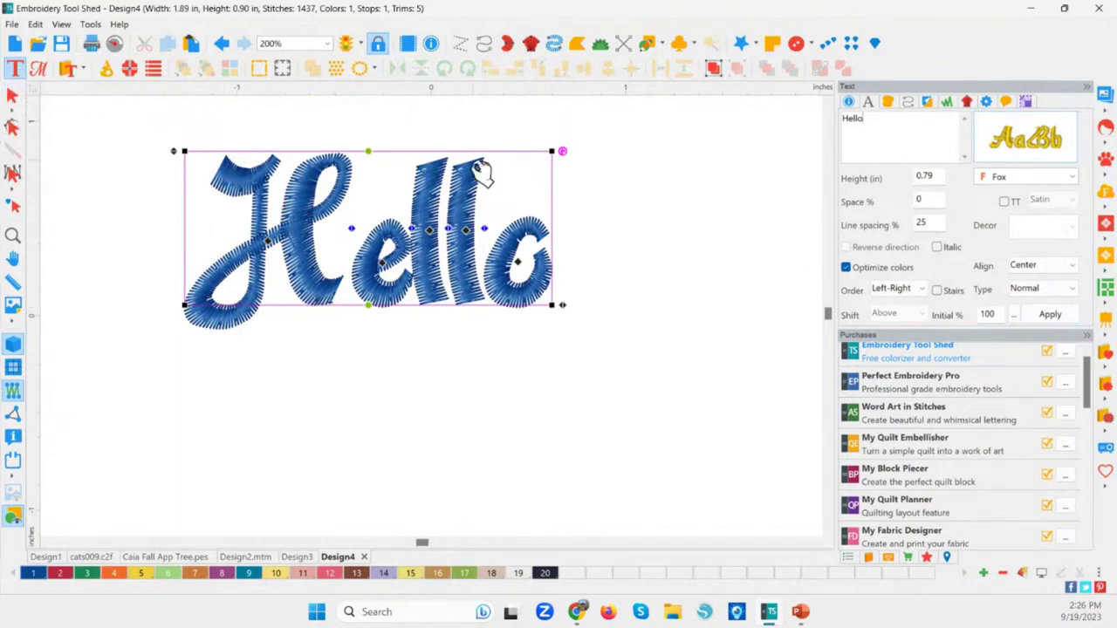
Step: Create a nap blocker with a 0.16 in distance behind the Hello text and color it with thread 19, Pearl
{"action": "left_click", "coordinate": [12, 96]}
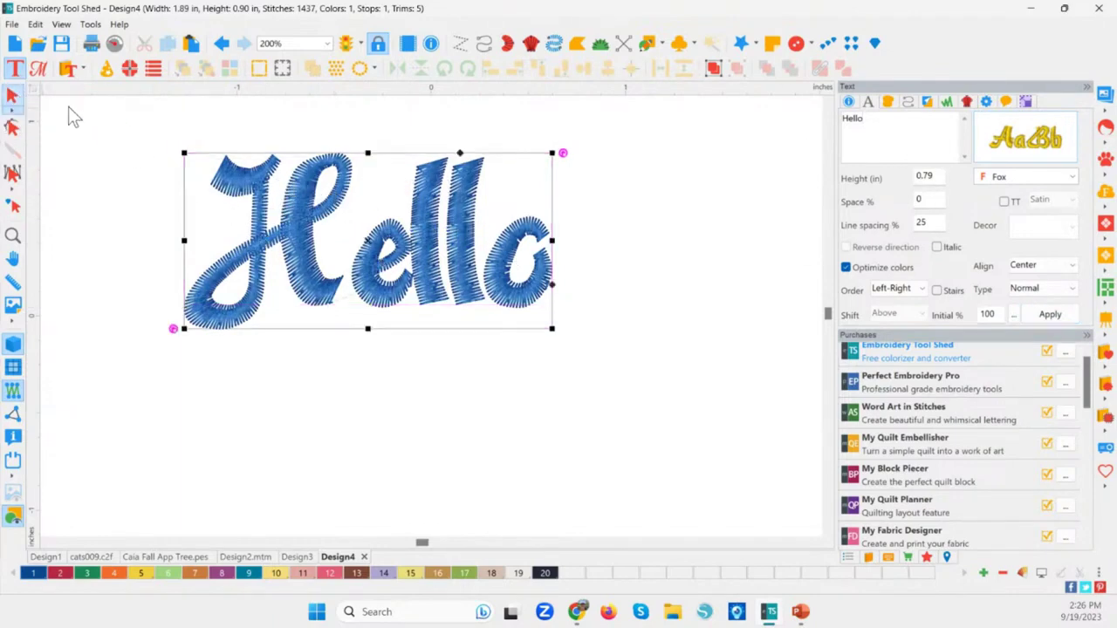
{"action": "left_click", "coordinate": [12, 98]}
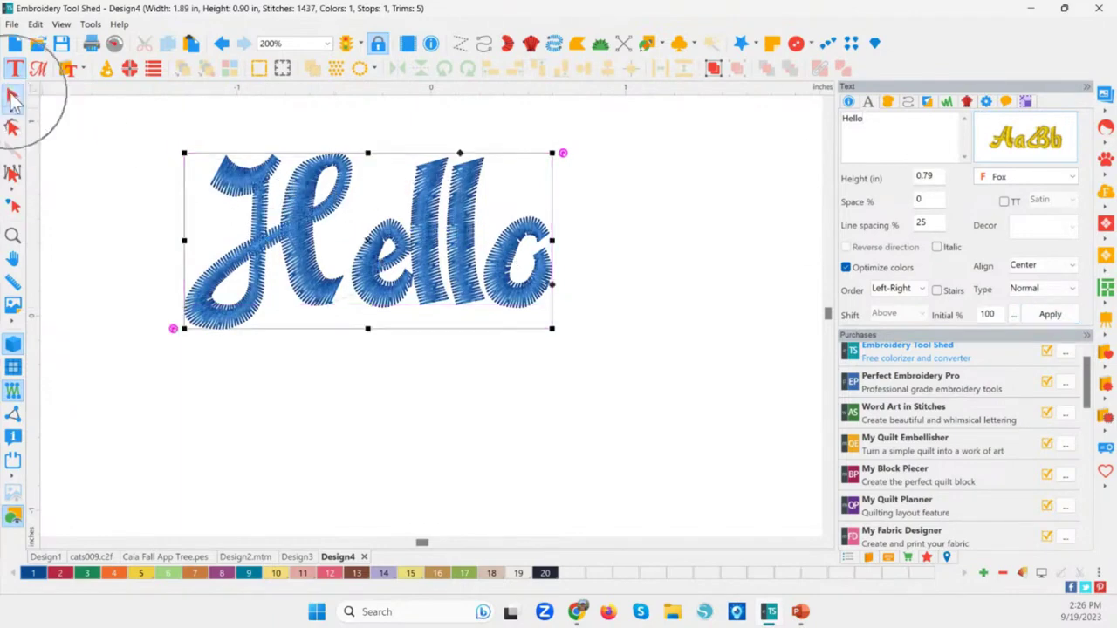
{"action": "right_click", "coordinate": [293, 236]}
{"action": "mouse_move", "coordinate": [362, 395]}
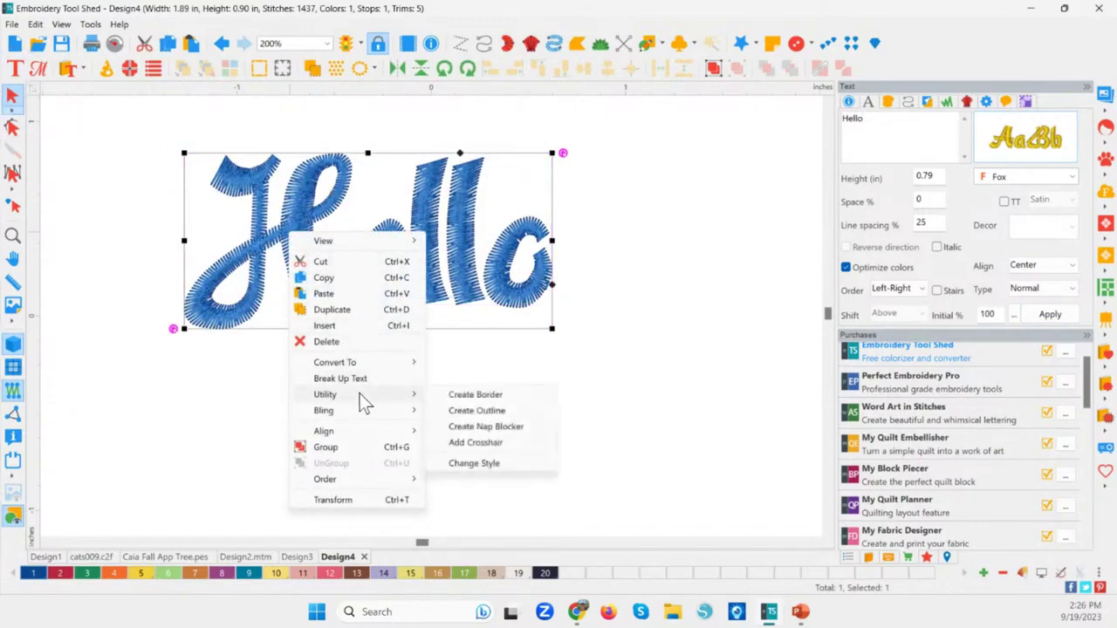
{"action": "left_click", "coordinate": [529, 432]}
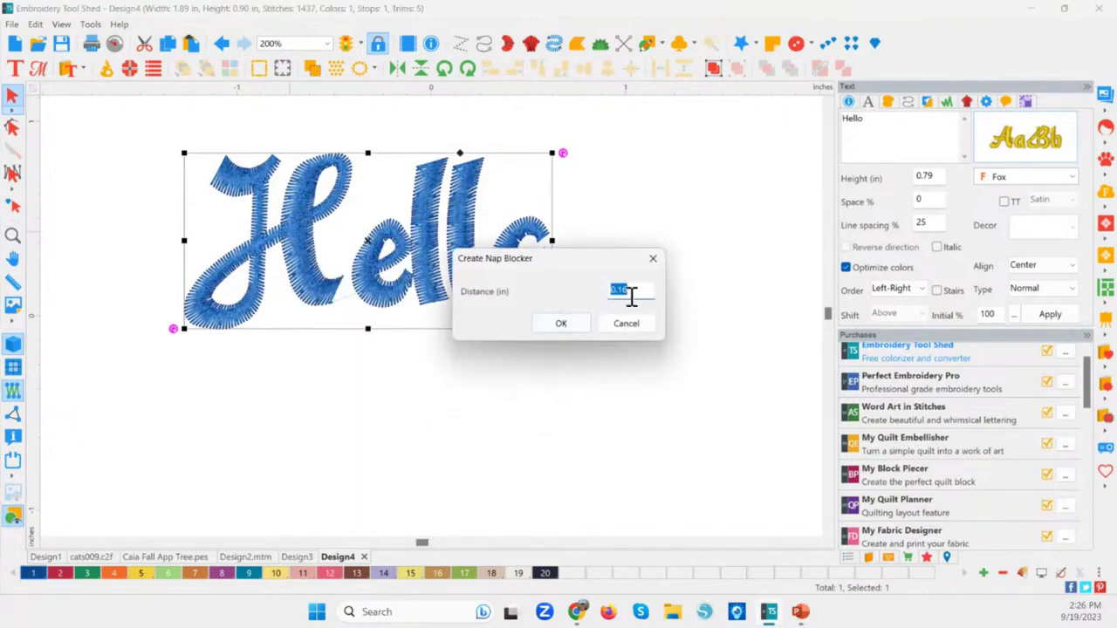
{"action": "type", "text": "0.16"}
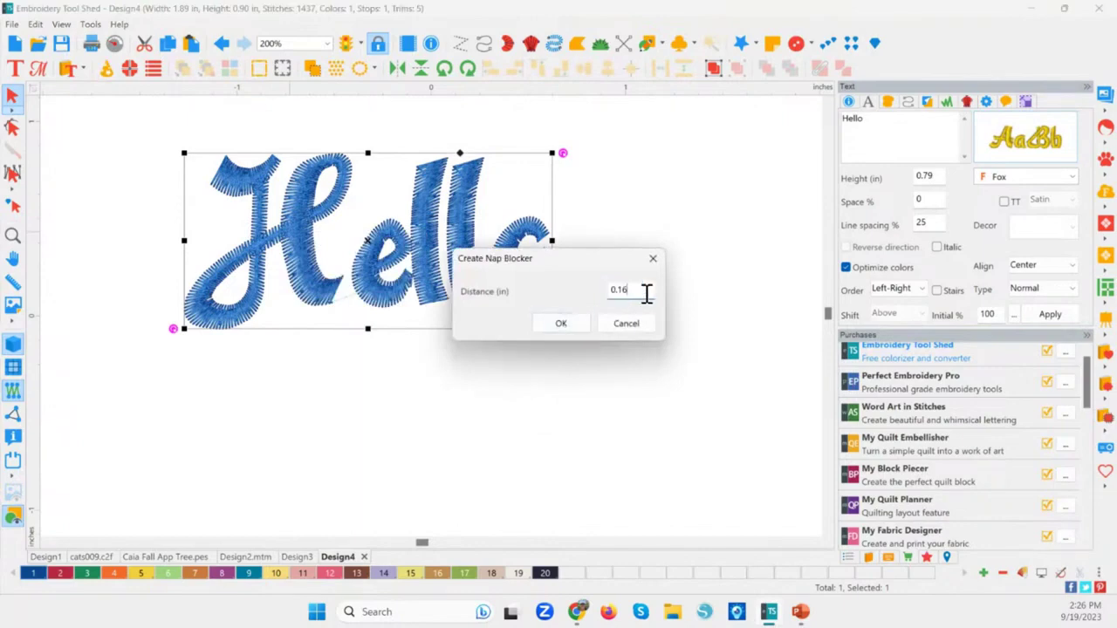
{"action": "left_click", "coordinate": [573, 328]}
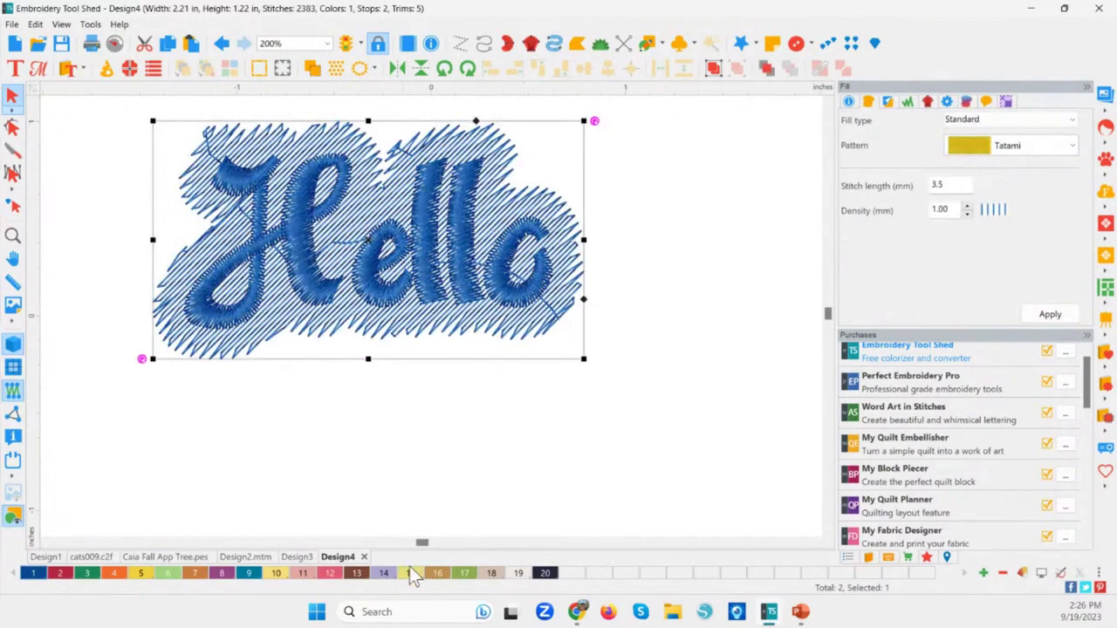
{"action": "left_click", "coordinate": [515, 569]}
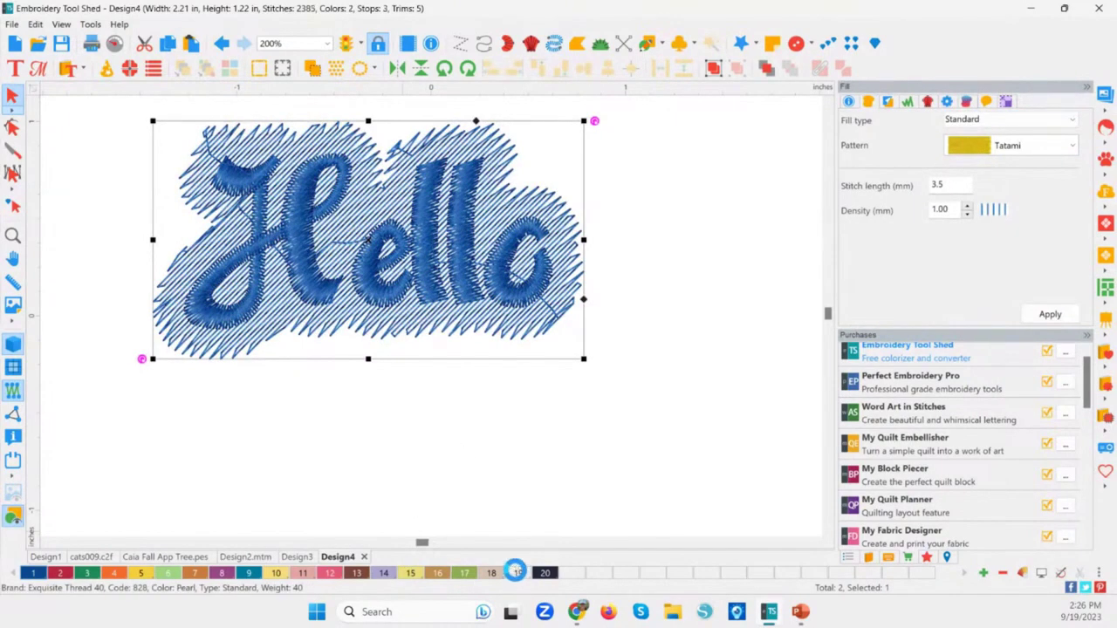
Step: View the whole Hello design and select the nap blocker layer behind the text
{"action": "left_click", "coordinate": [471, 443]}
{"action": "scroll", "coordinate": [427, 452], "scroll_direction": "down", "scroll_amount": 1}
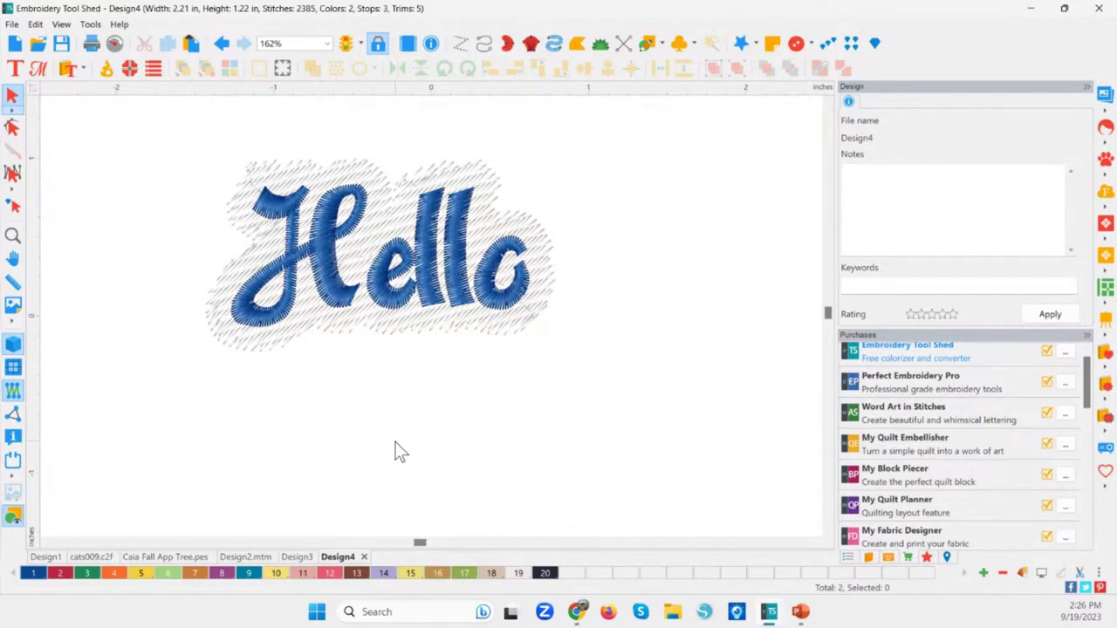
{"action": "left_click", "coordinate": [388, 211]}
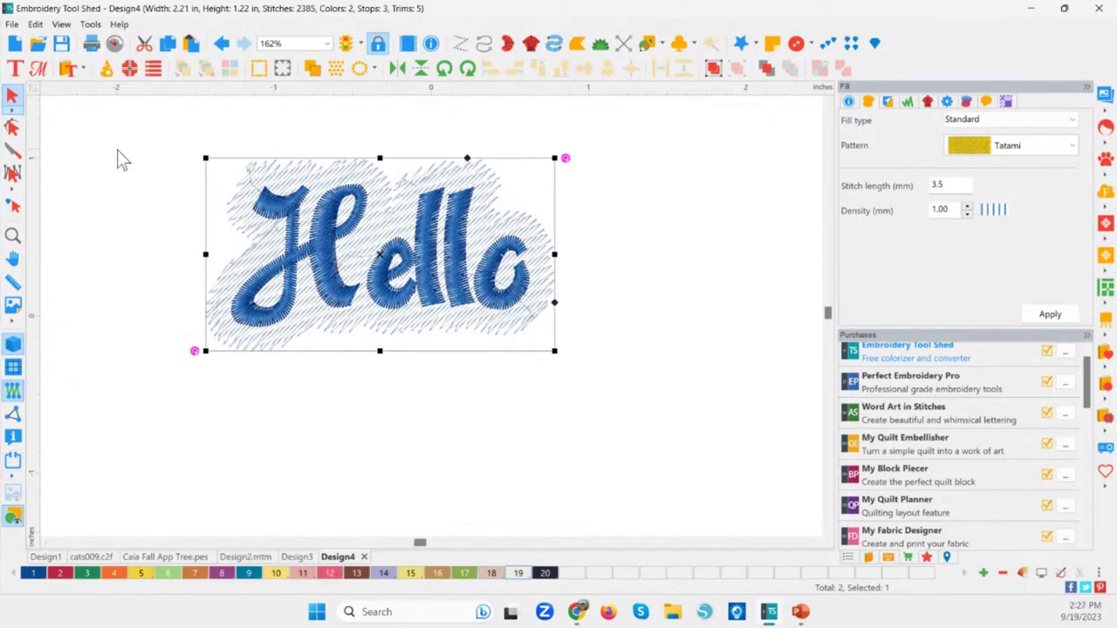
Step: Create a new blank design and merge the file Chase & Tyce Bag.vp3 into it
{"action": "left_click", "coordinate": [17, 46]}
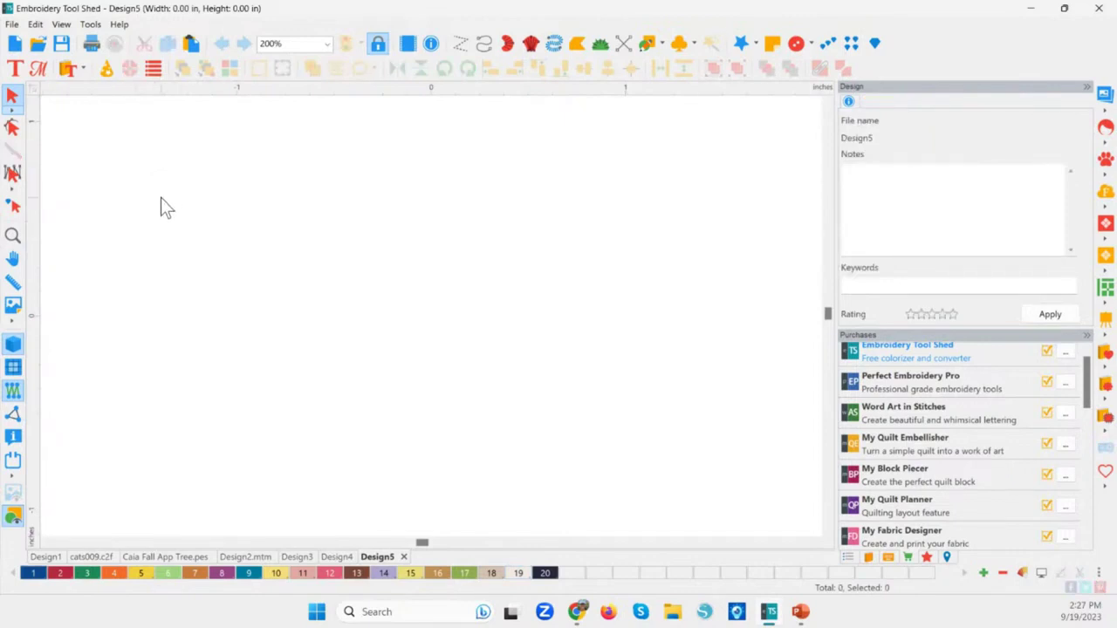
{"action": "left_click", "coordinate": [12, 23]}
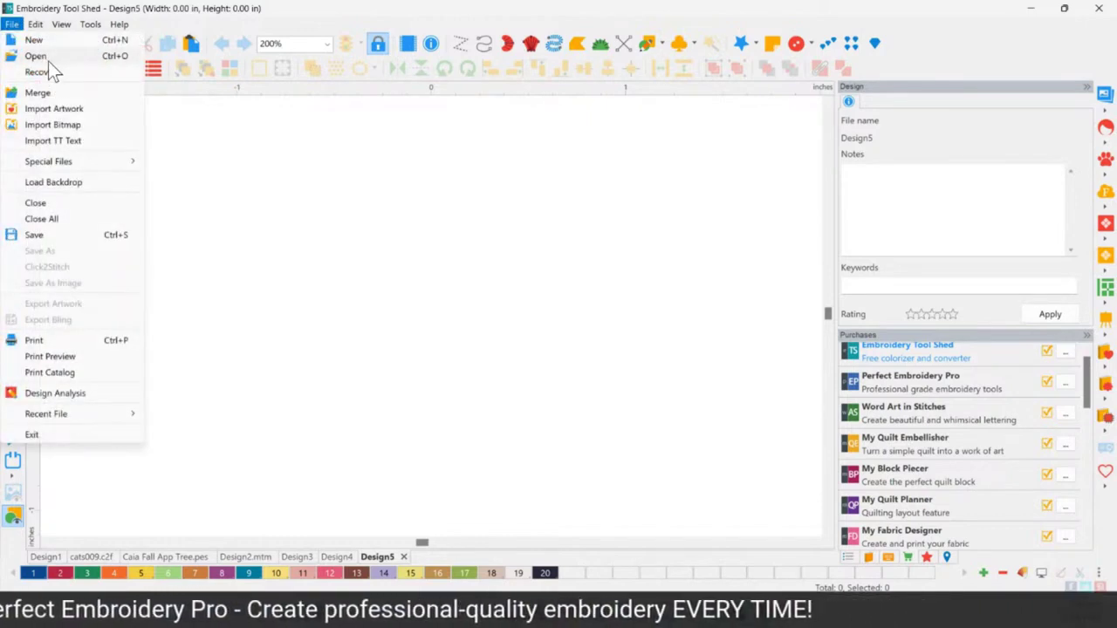
{"action": "left_click", "coordinate": [54, 95]}
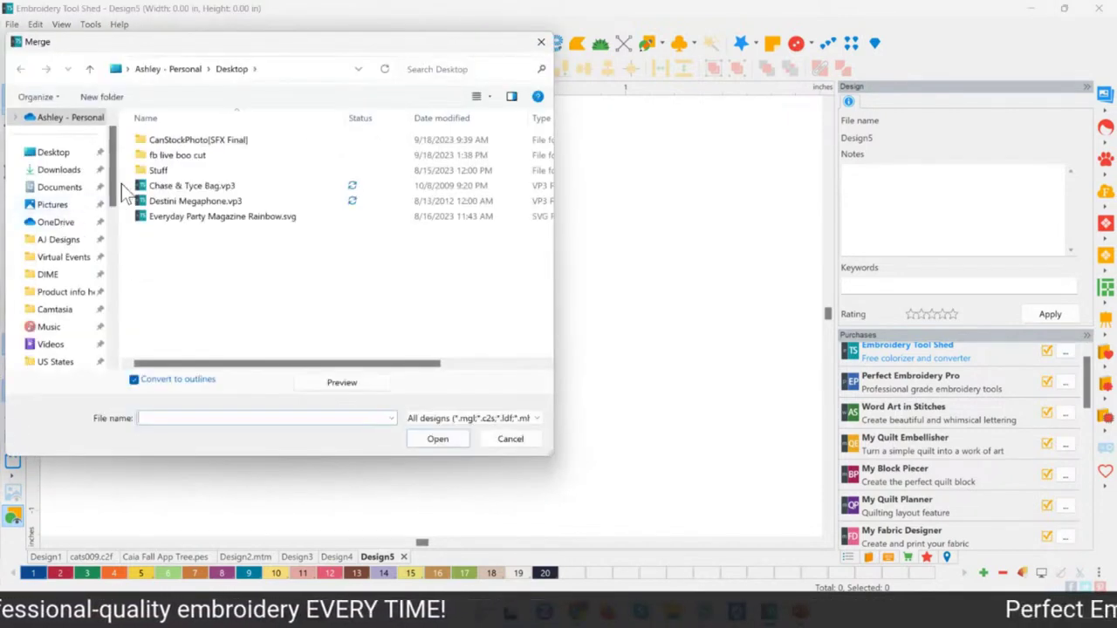
{"action": "scroll", "coordinate": [117, 174], "scroll_direction": "up", "scroll_amount": 2}
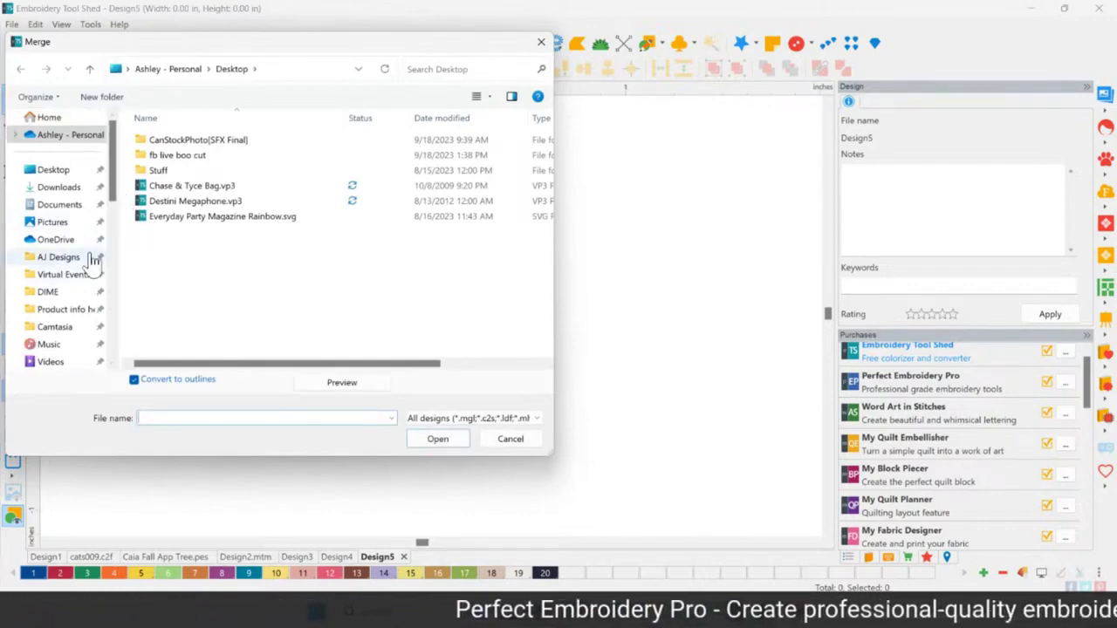
{"action": "left_click", "coordinate": [197, 185]}
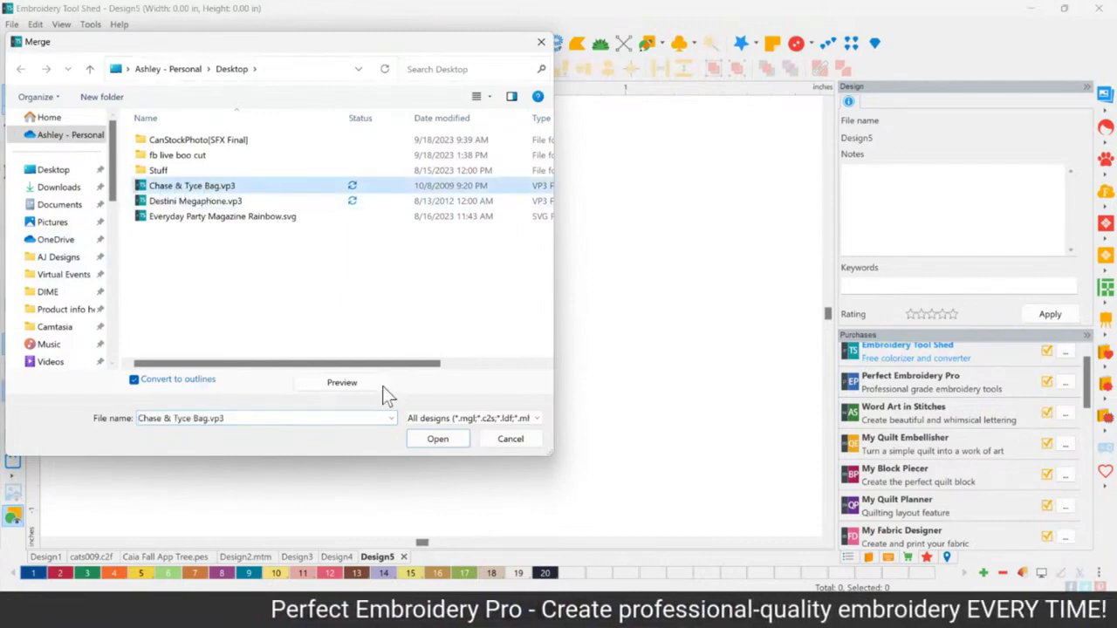
{"action": "left_click", "coordinate": [438, 440]}
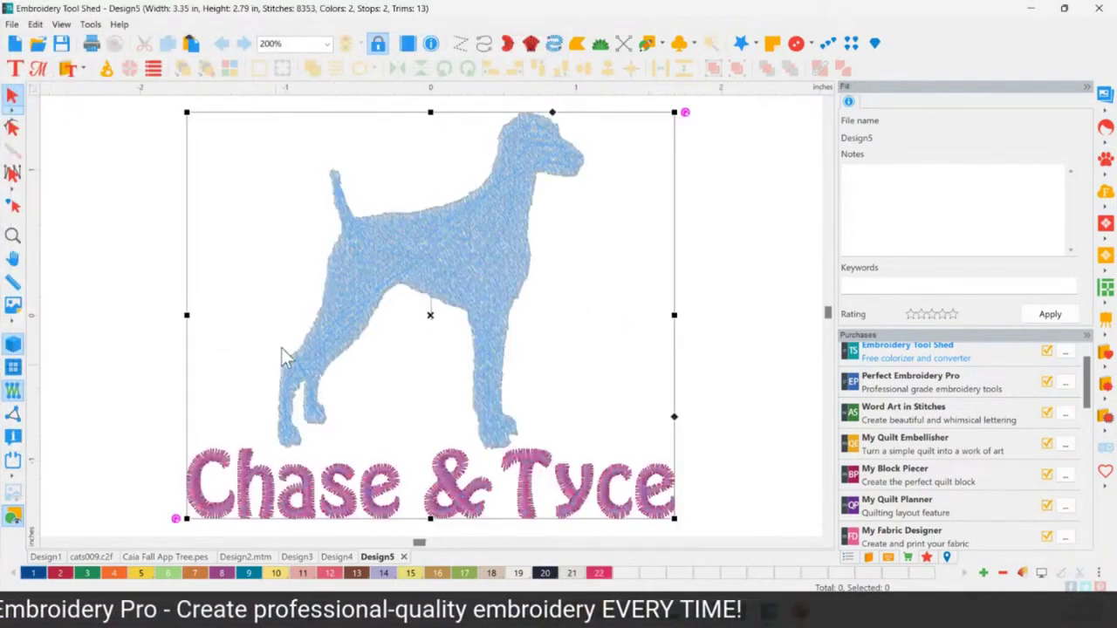
{"action": "left_click", "coordinate": [218, 294]}
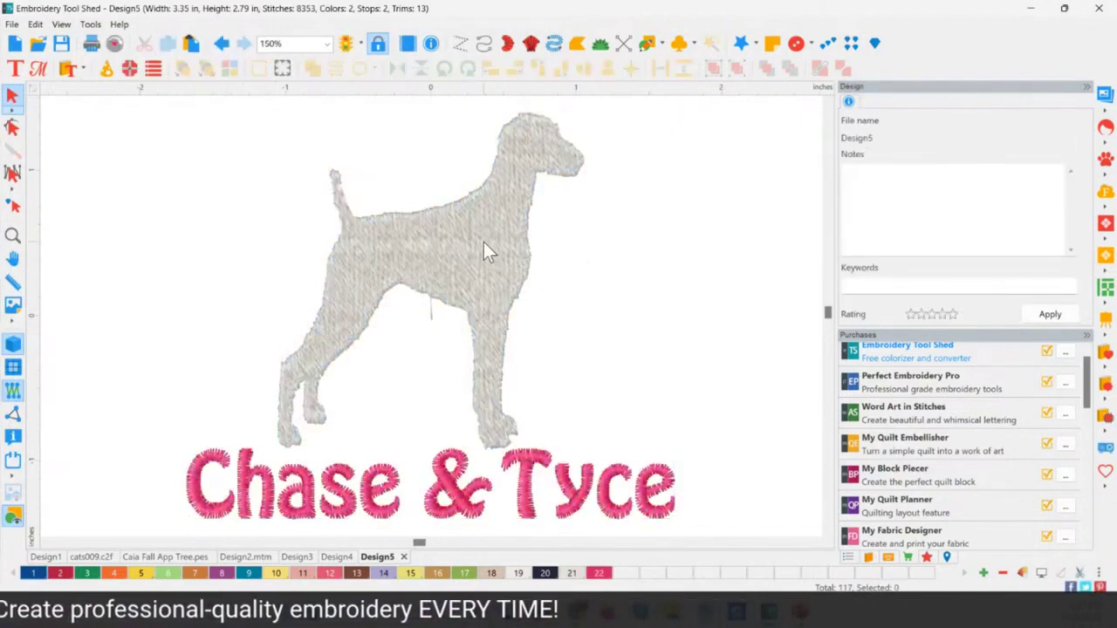
Step: Ungroup the merged dog-and-text design and box-select part of its stitch objects
{"action": "left_click", "coordinate": [484, 244]}
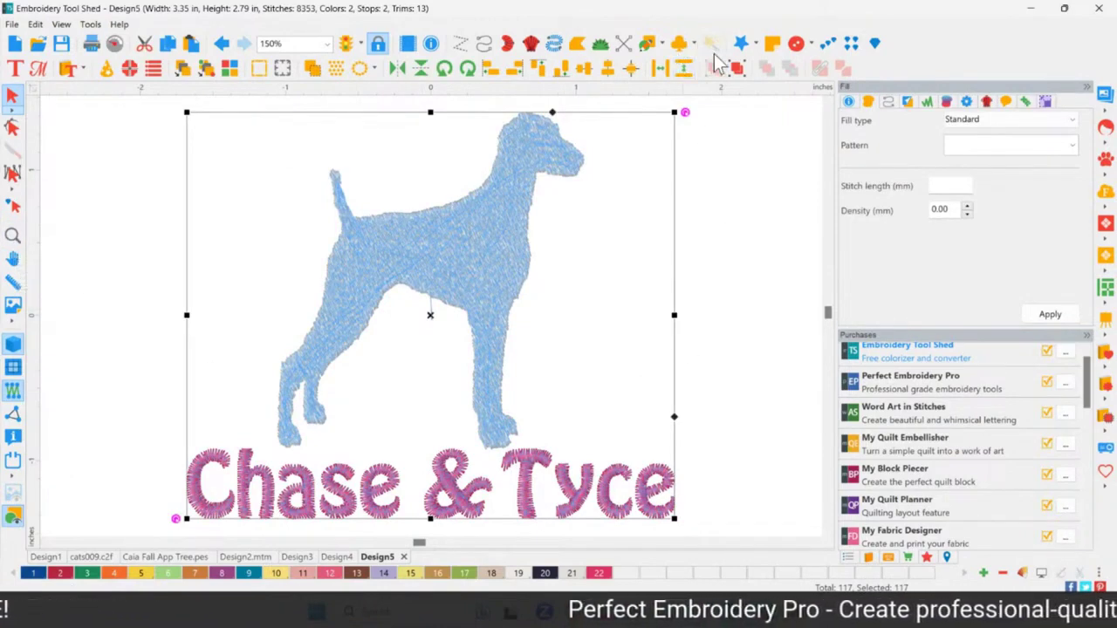
{"action": "left_click", "coordinate": [706, 224]}
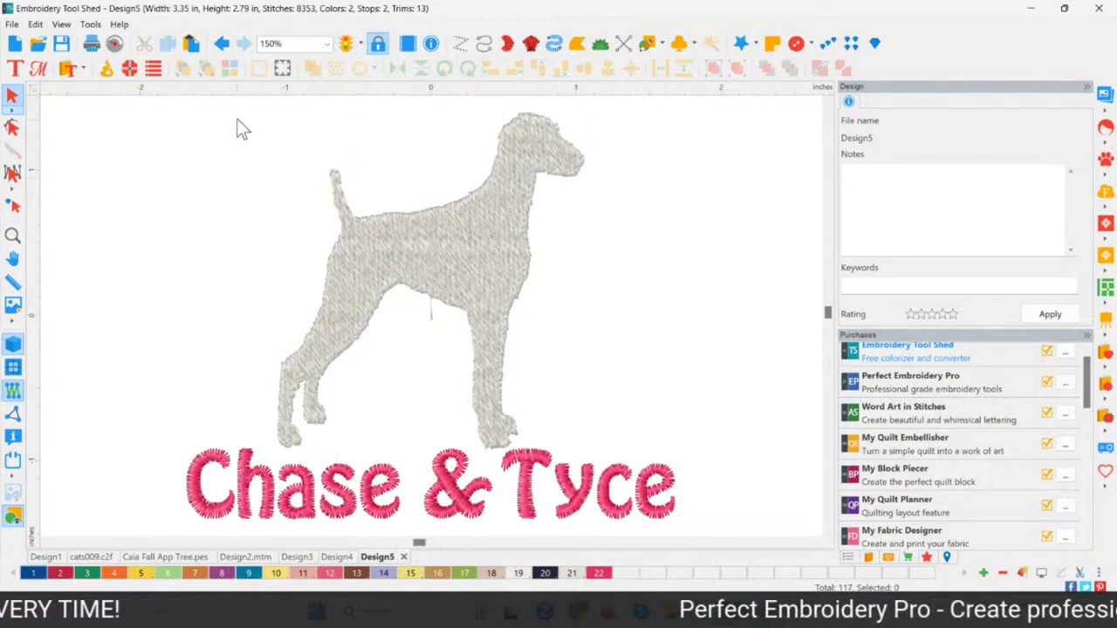
{"action": "left_click_drag", "start_coordinate": [237, 120], "coordinate": [706, 494]}
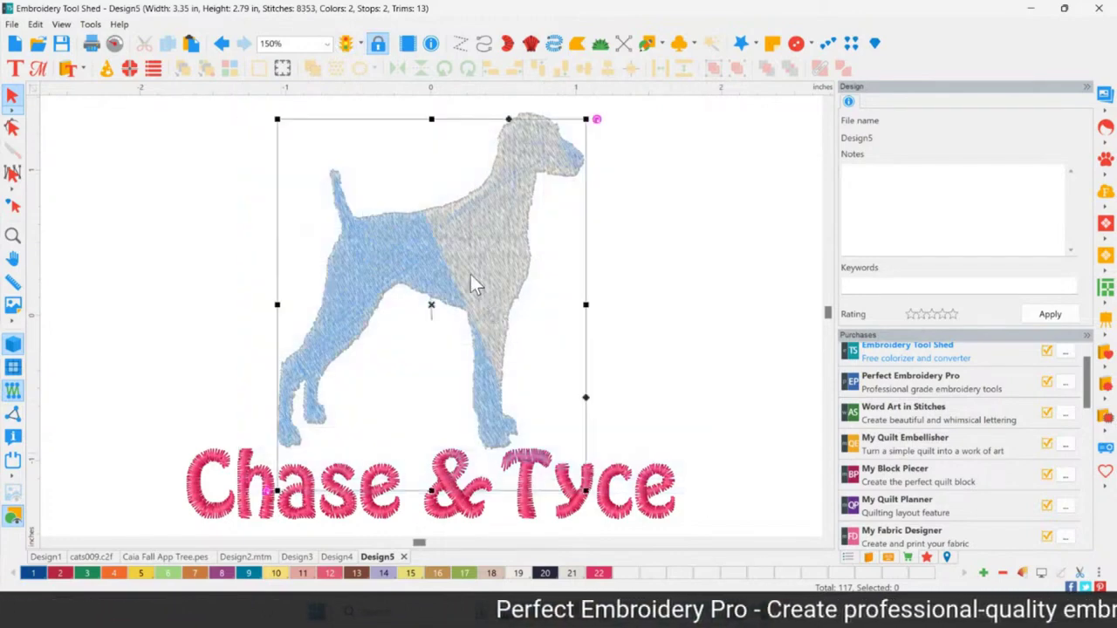
{"action": "left_click", "coordinate": [590, 268]}
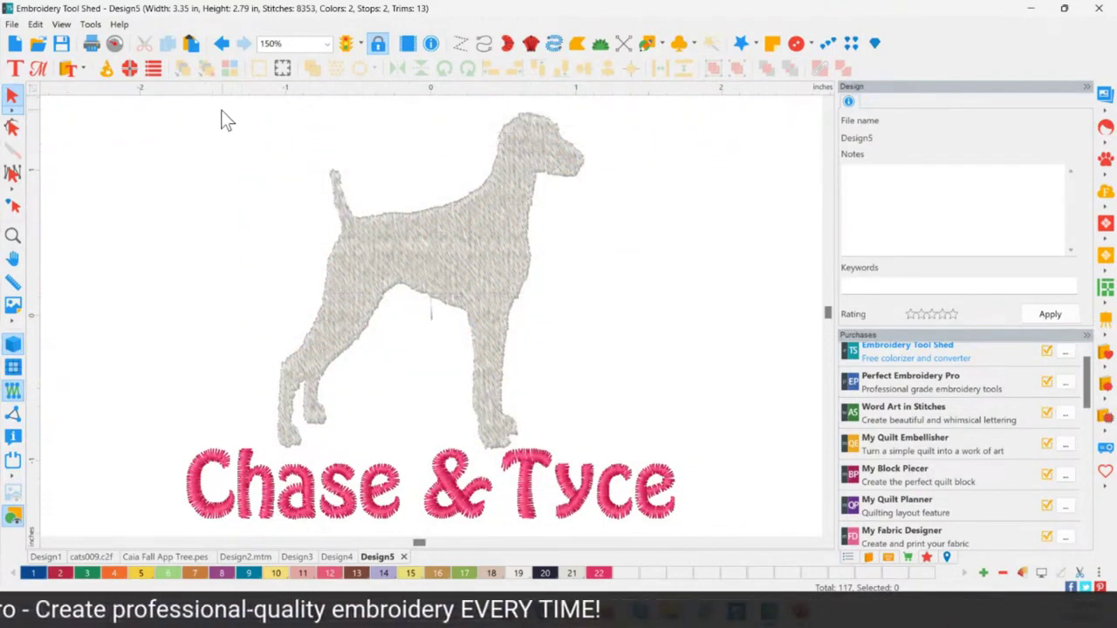
Step: Inspect the transform settings of the dog's 811 Exquisite Thread 40 color group and collapse both color groups in the stitch sequence
{"action": "scroll", "coordinate": [666, 374], "scroll_direction": "down", "scroll_amount": 2}
{"action": "left_click", "coordinate": [852, 556]}
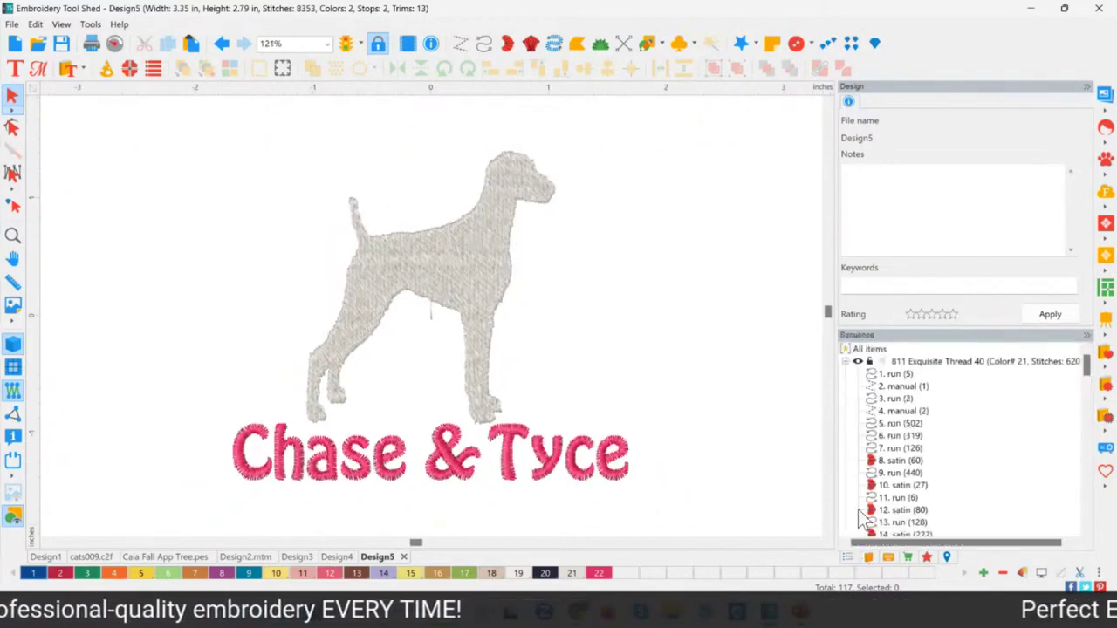
{"action": "left_click", "coordinate": [921, 362]}
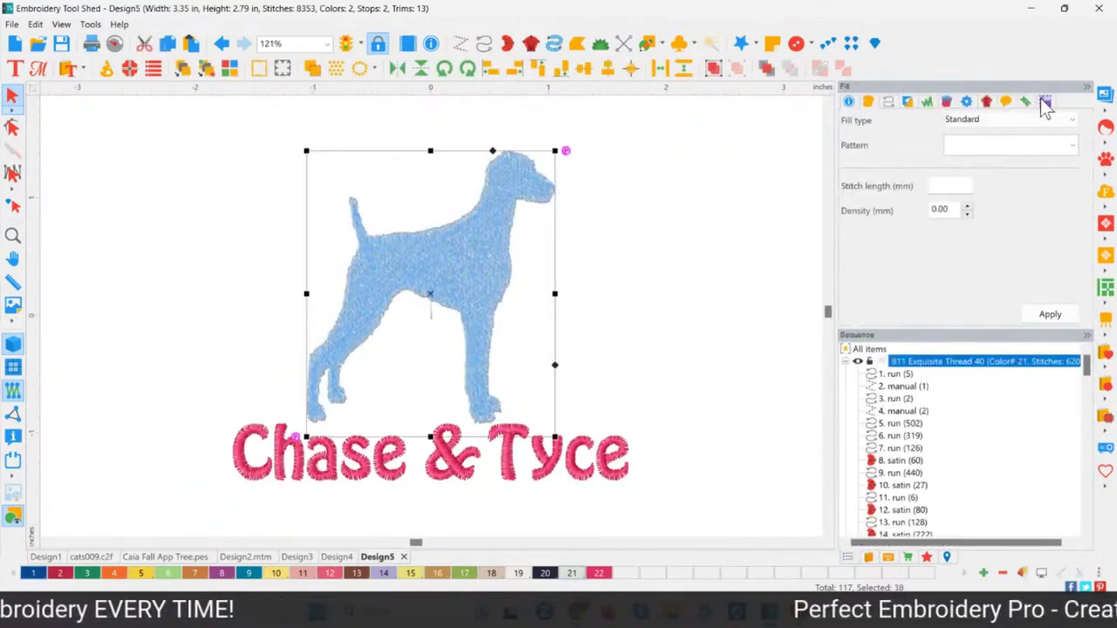
{"action": "left_click", "coordinate": [1045, 103]}
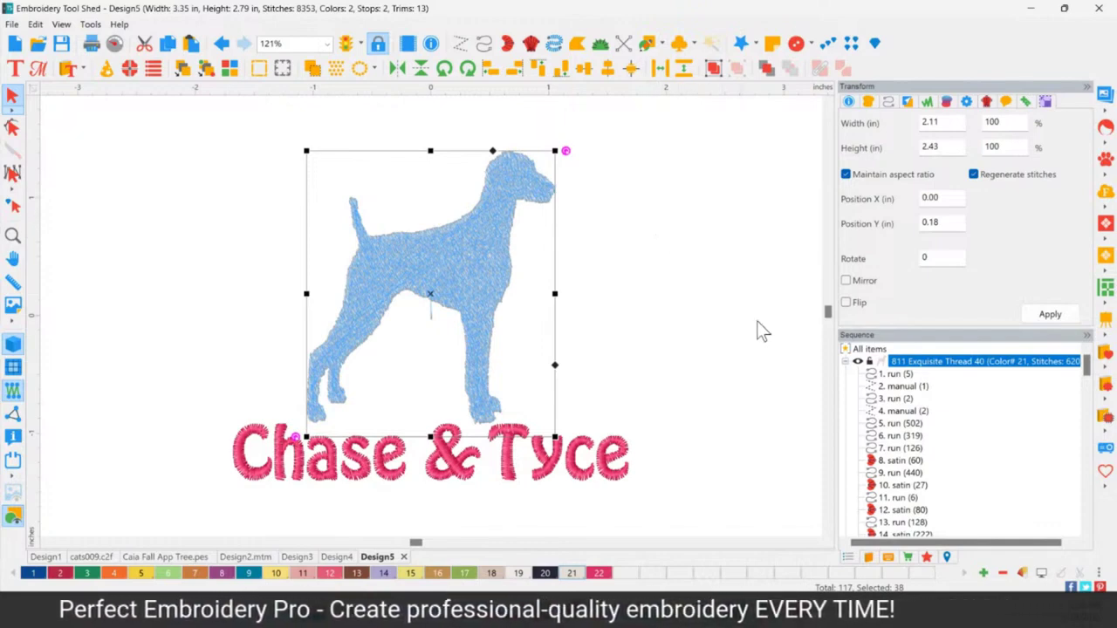
{"action": "left_click", "coordinate": [845, 362]}
{"action": "left_click", "coordinate": [620, 365]}
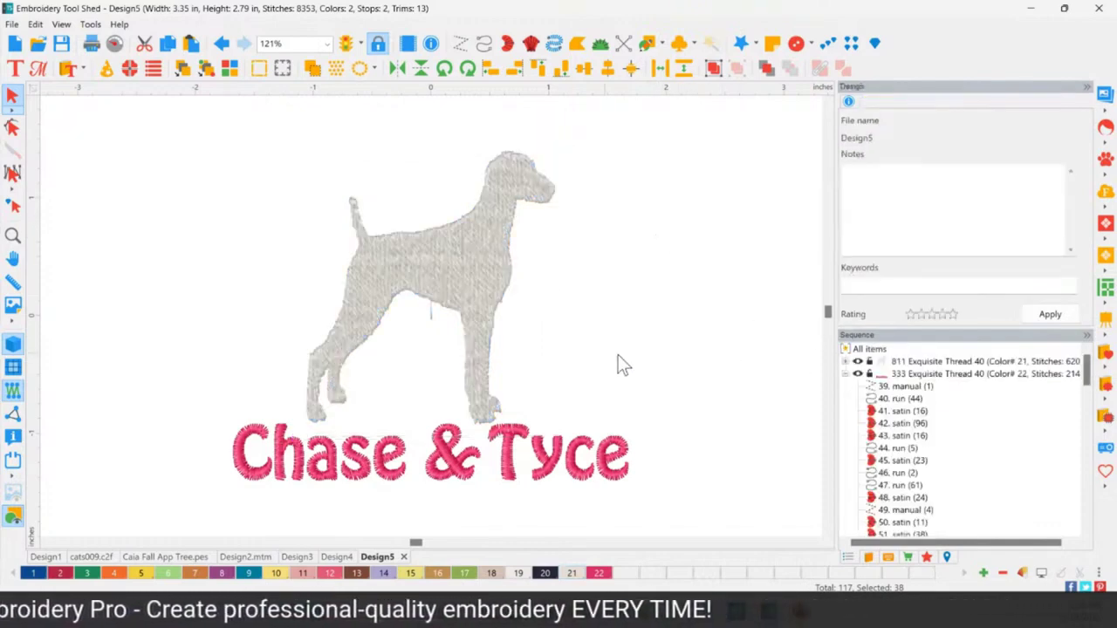
{"action": "left_click", "coordinate": [845, 373]}
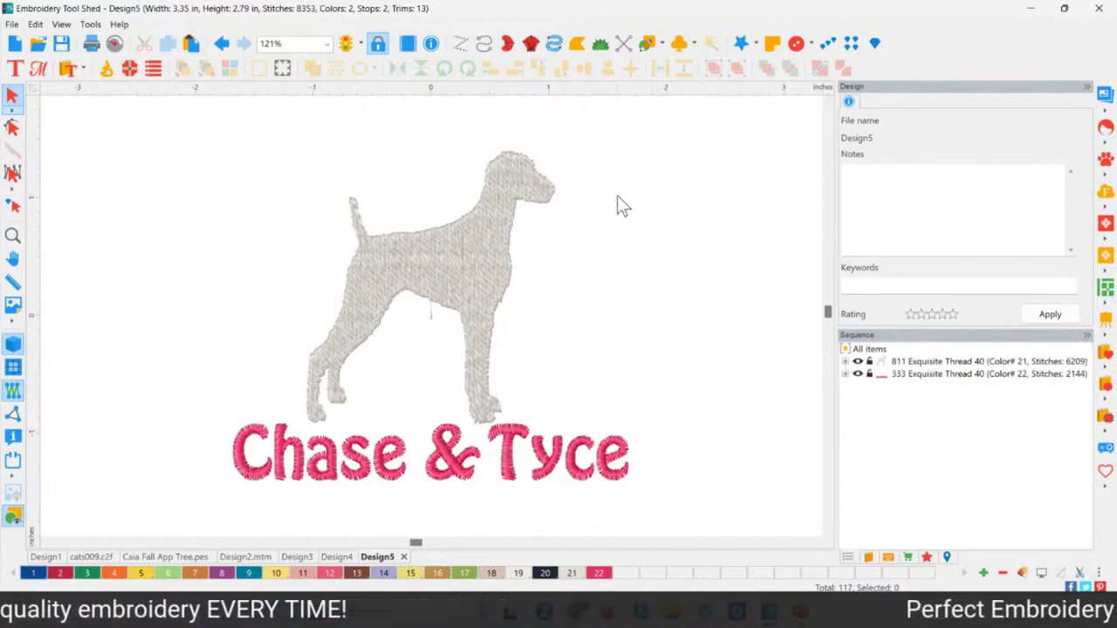
Step: Undo the ungrouping of the dog design and move the whole group about half an inch to the left
{"action": "key", "text": "ctrl+a"}
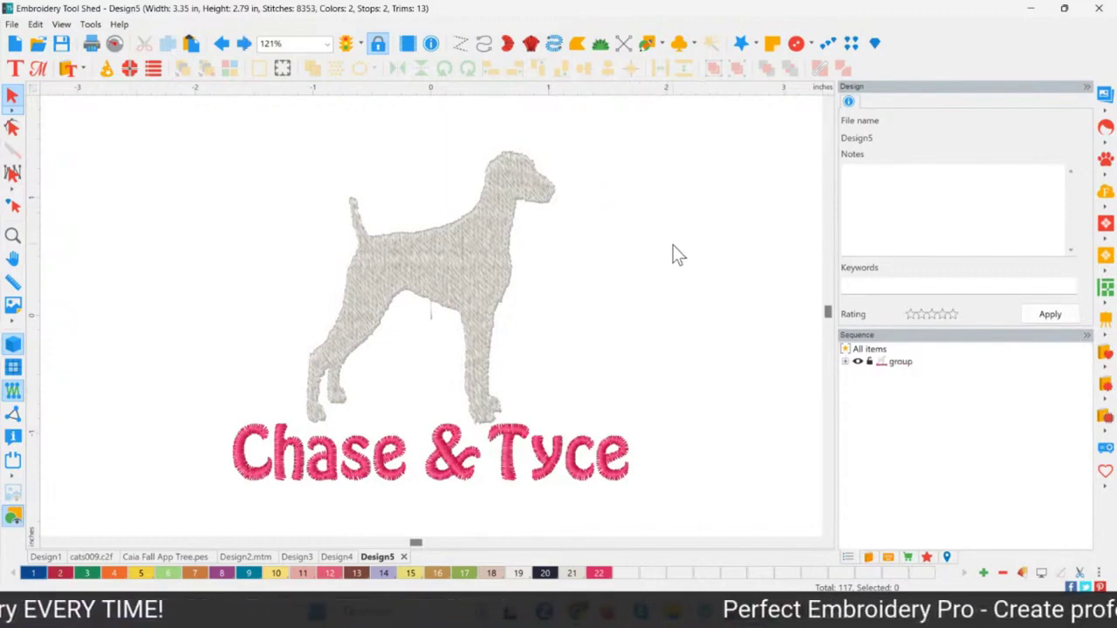
{"action": "key", "text": "Delete"}
{"action": "key", "text": "ctrl+z"}
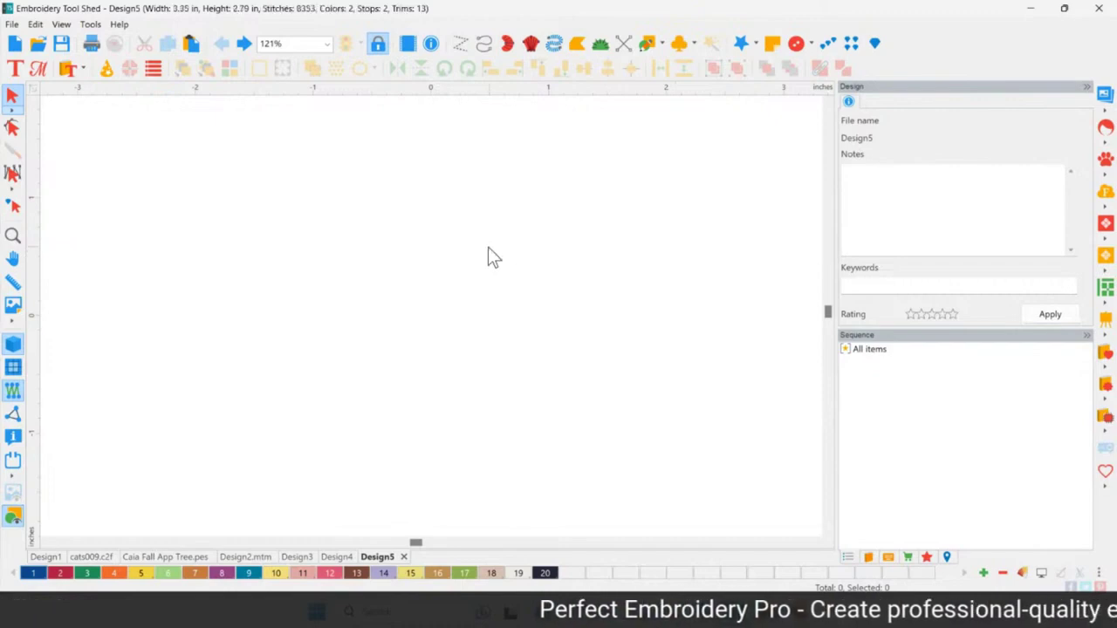
{"action": "left_click_drag", "start_coordinate": [495, 266], "coordinate": [421, 280]}
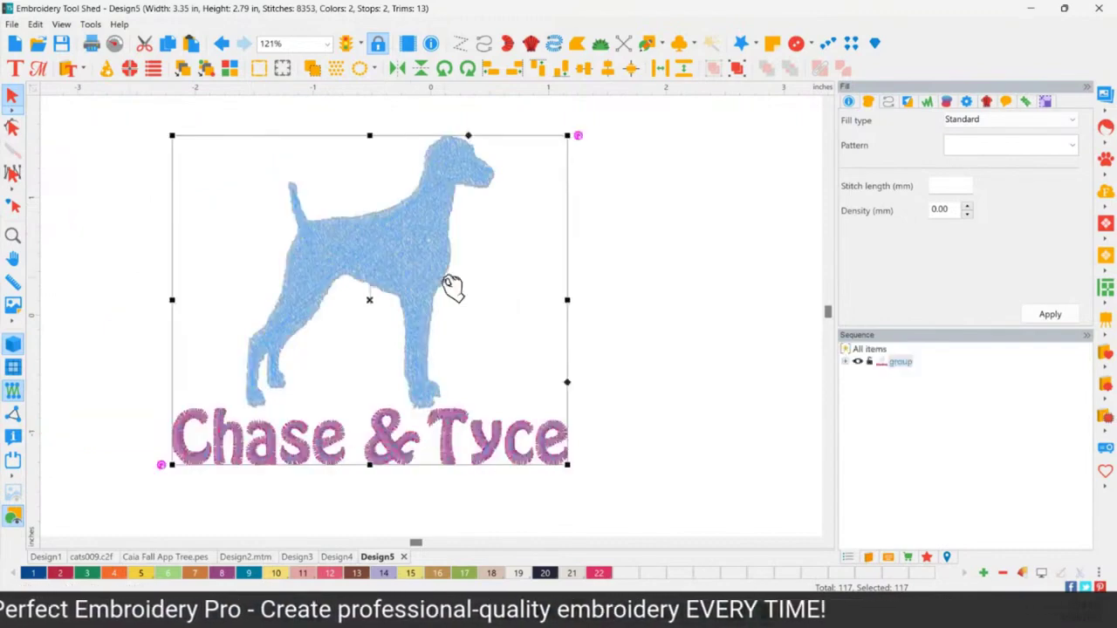
Step: Ungroup the moved dog-and-text design into separate objects
{"action": "left_click", "coordinate": [515, 297]}
{"action": "left_click", "coordinate": [404, 277]}
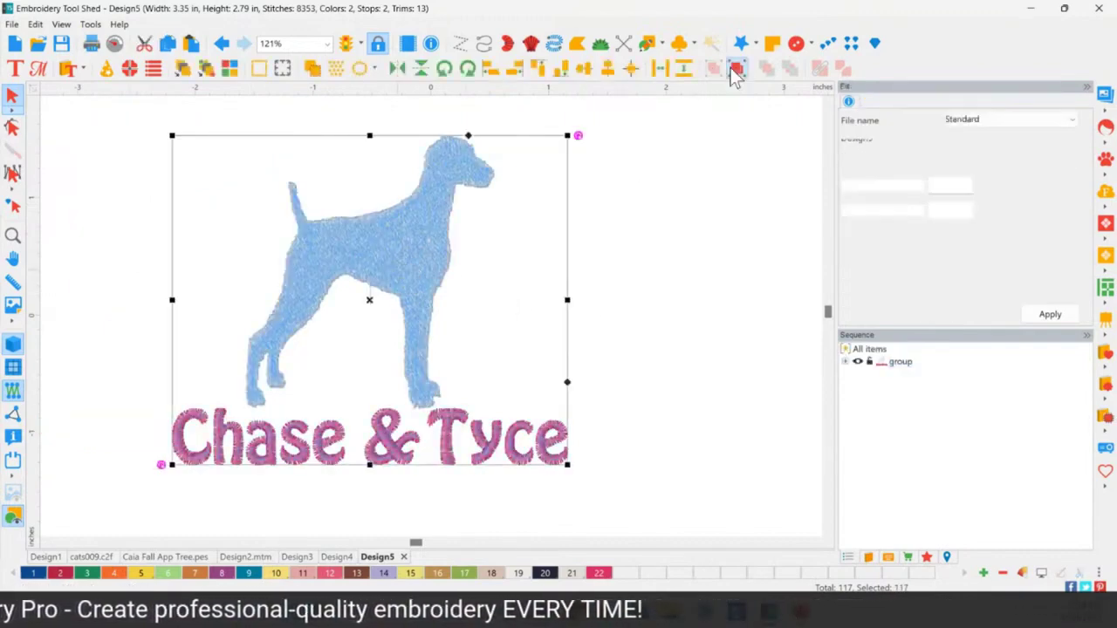
{"action": "left_click", "coordinate": [743, 75]}
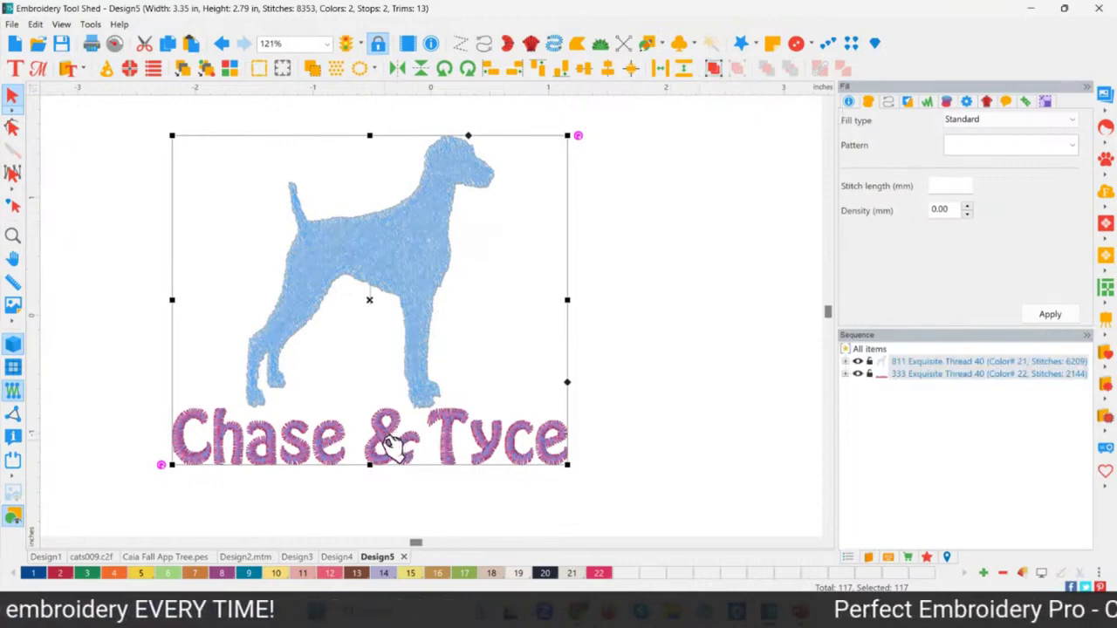
{"action": "left_click", "coordinate": [582, 317]}
Step: Select the letter c of the word Tyce on its own, and box-select the entire line of lettering
{"action": "left_click", "coordinate": [523, 452]}
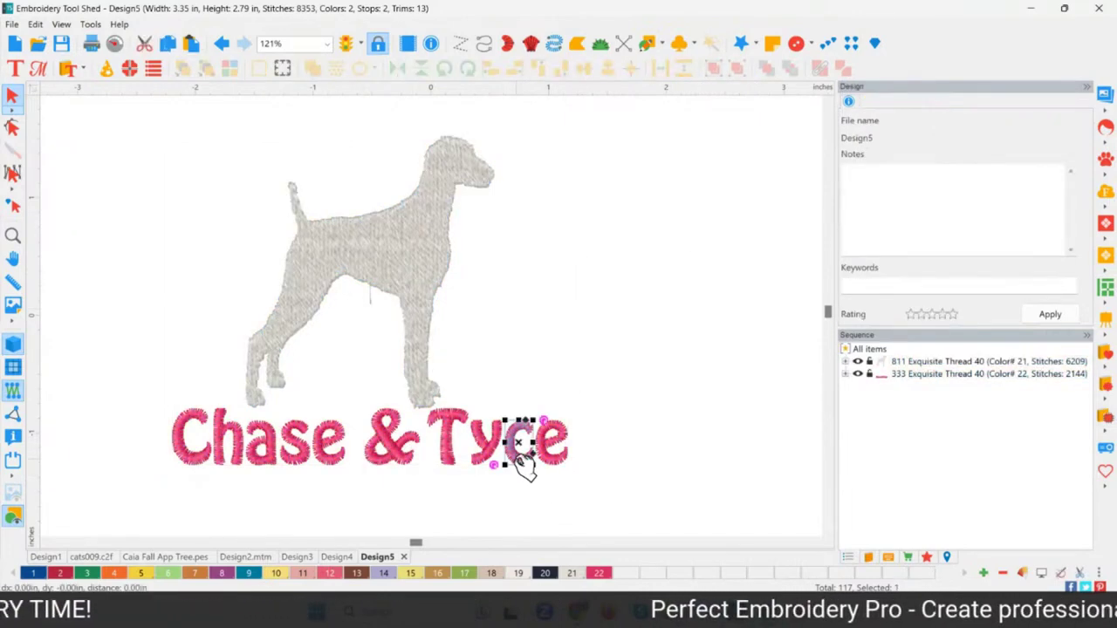
{"action": "left_click", "coordinate": [673, 396]}
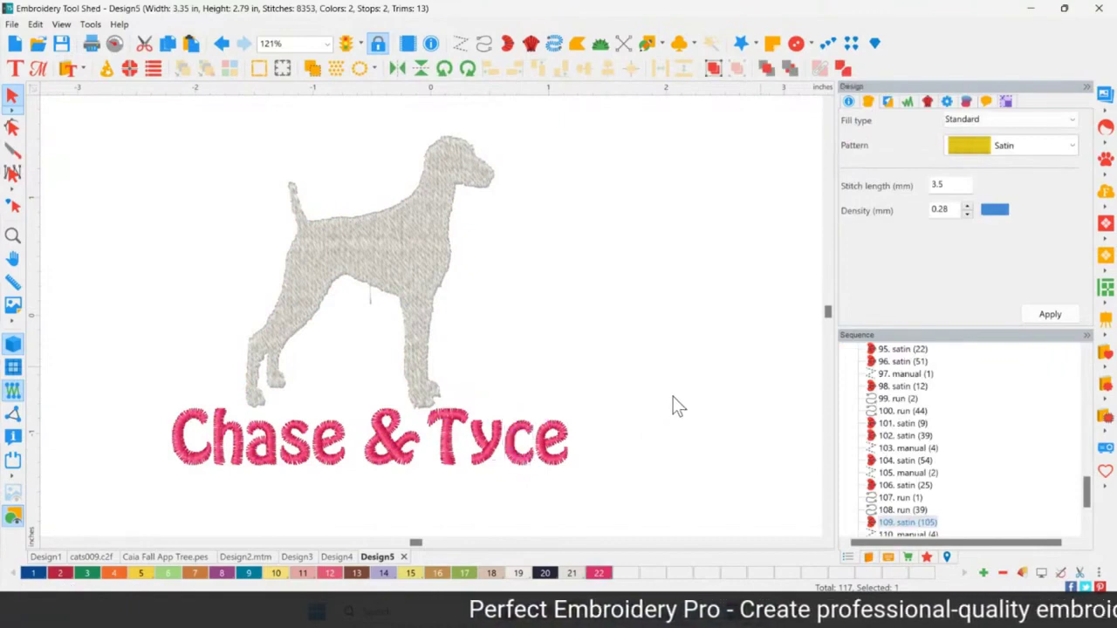
{"action": "left_click_drag", "start_coordinate": [125, 399], "coordinate": [611, 499]}
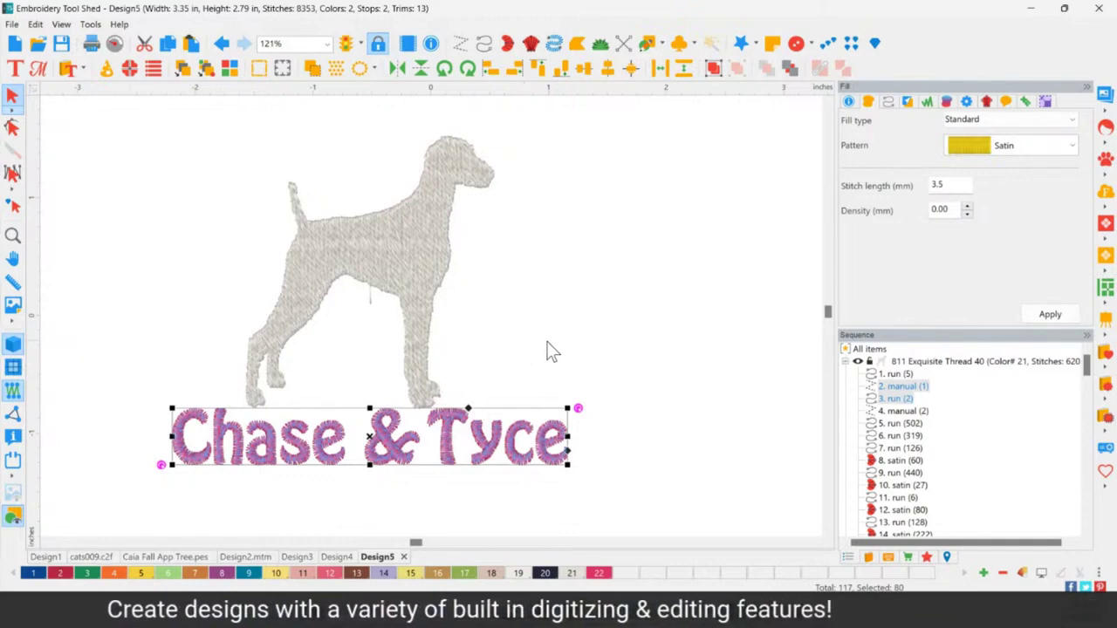
{"action": "left_click", "coordinate": [844, 361]}
{"action": "left_click", "coordinate": [594, 310]}
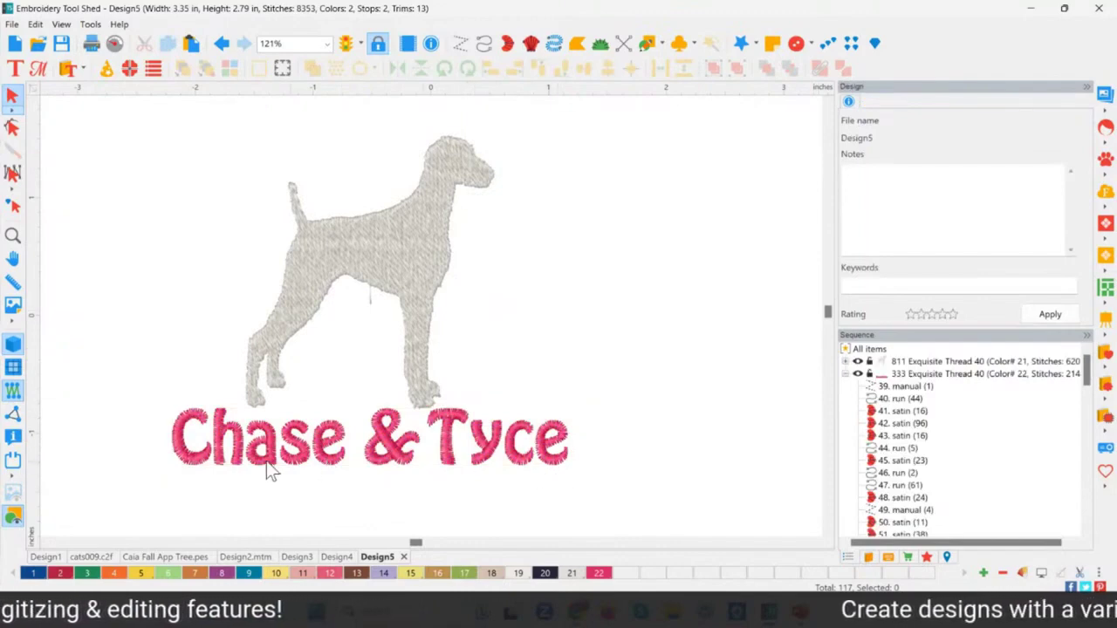
Step: Try selecting individual letter pieces in both words, and box-select all the lettering again before collapsing the sequence's color groups
{"action": "left_click", "coordinate": [517, 454]}
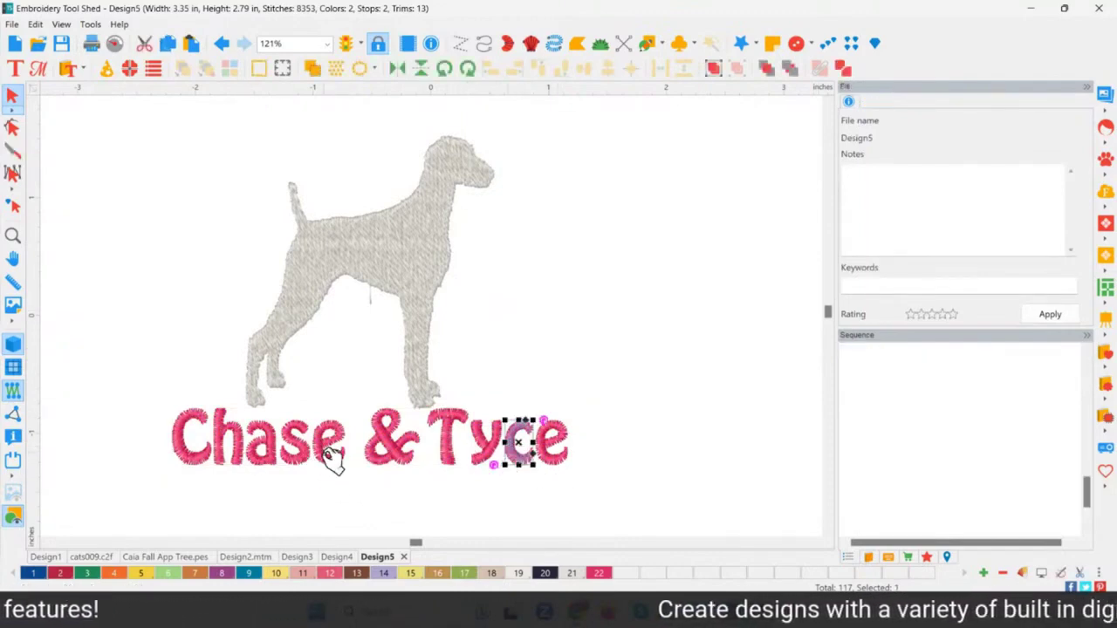
{"action": "left_click", "coordinate": [319, 454]}
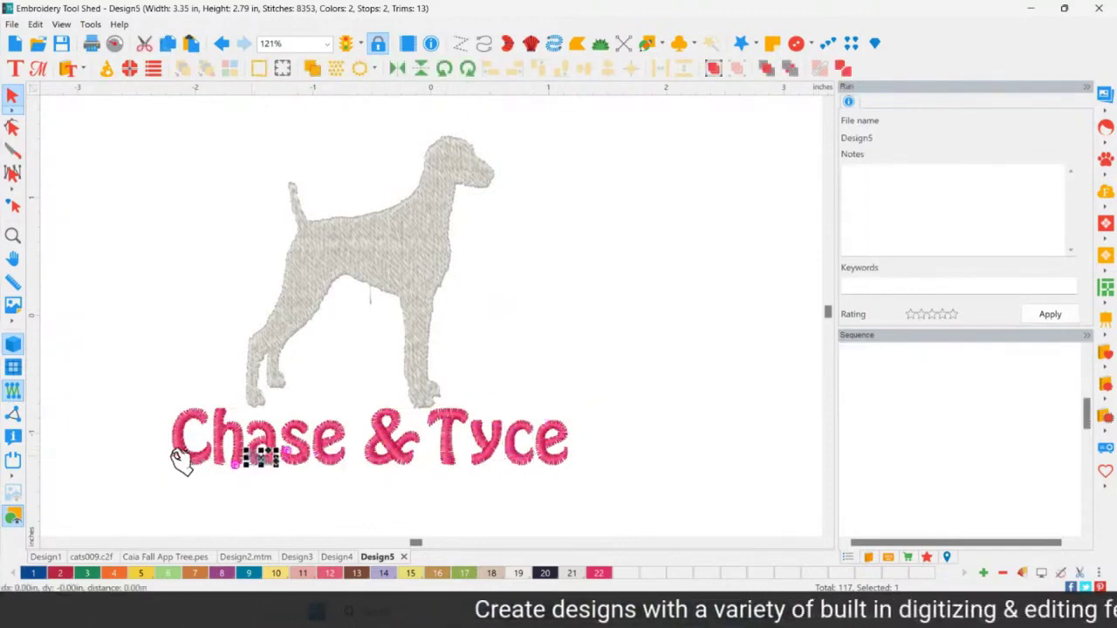
{"action": "left_click", "coordinate": [131, 412]}
{"action": "left_click_drag", "start_coordinate": [154, 404], "coordinate": [589, 497]}
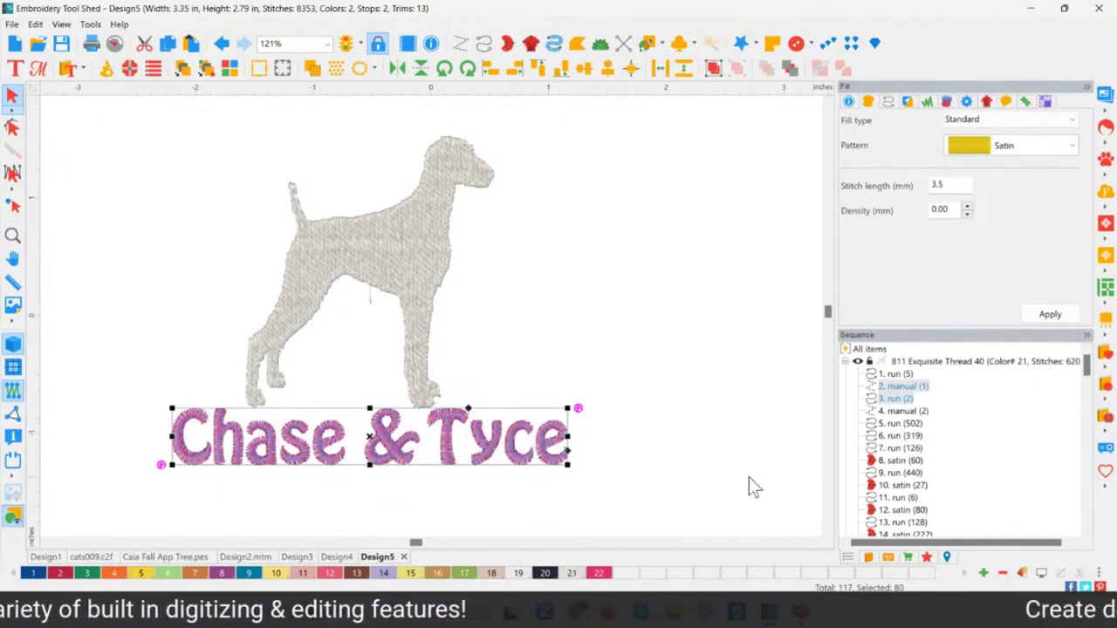
{"action": "left_click", "coordinate": [708, 453]}
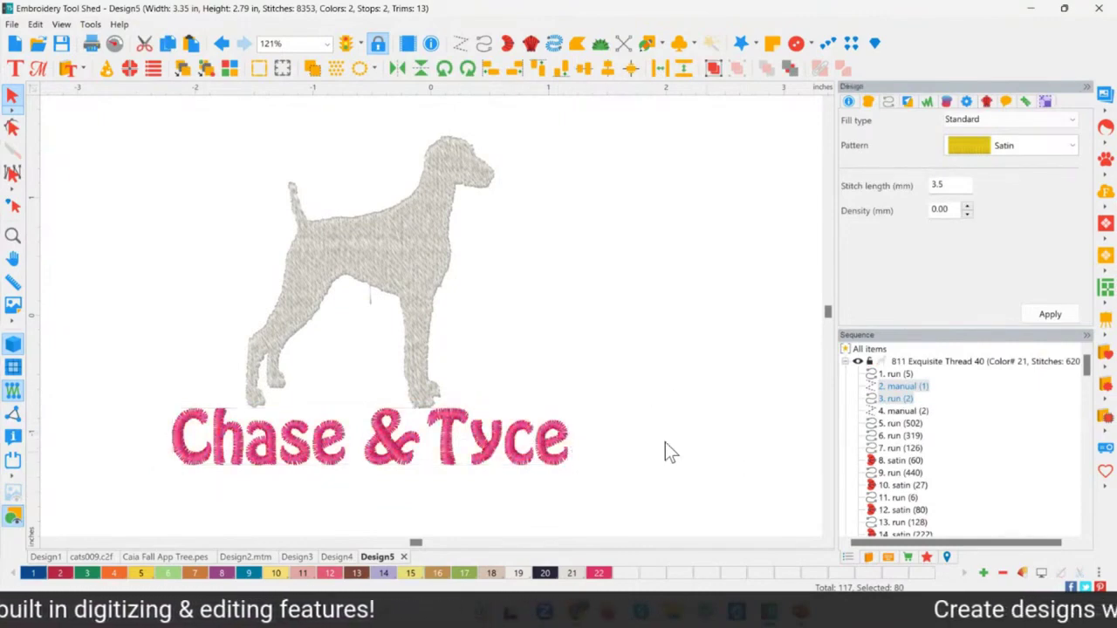
{"action": "left_click", "coordinate": [845, 362]}
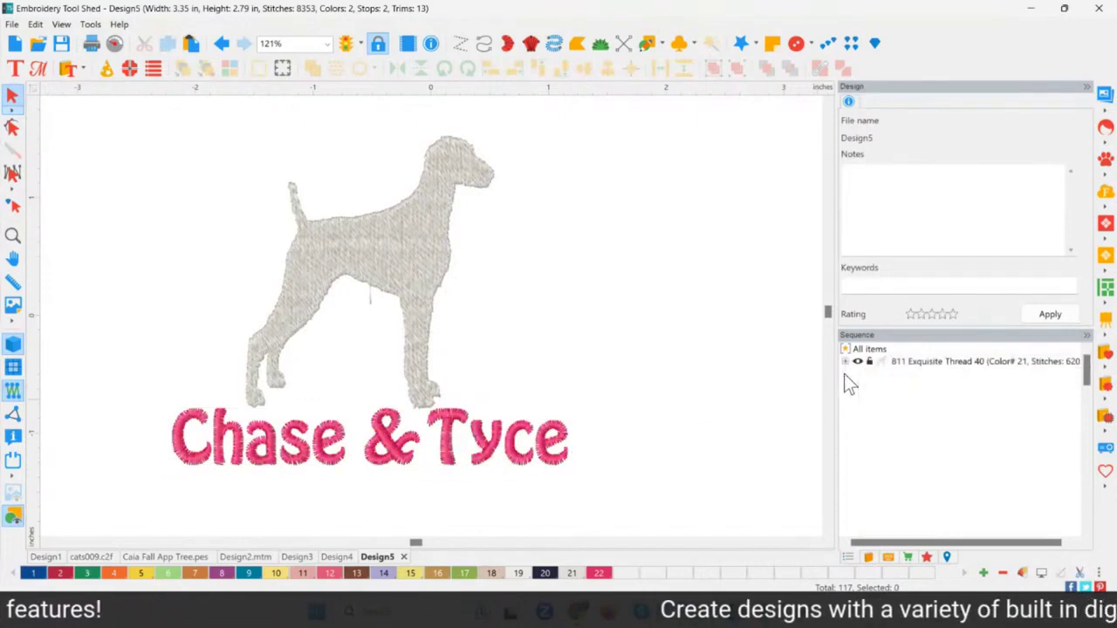
Step: Select the dog and the lettering in turn through their 811 and 333 thread color groups, ending with the dog selected
{"action": "left_click", "coordinate": [912, 363]}
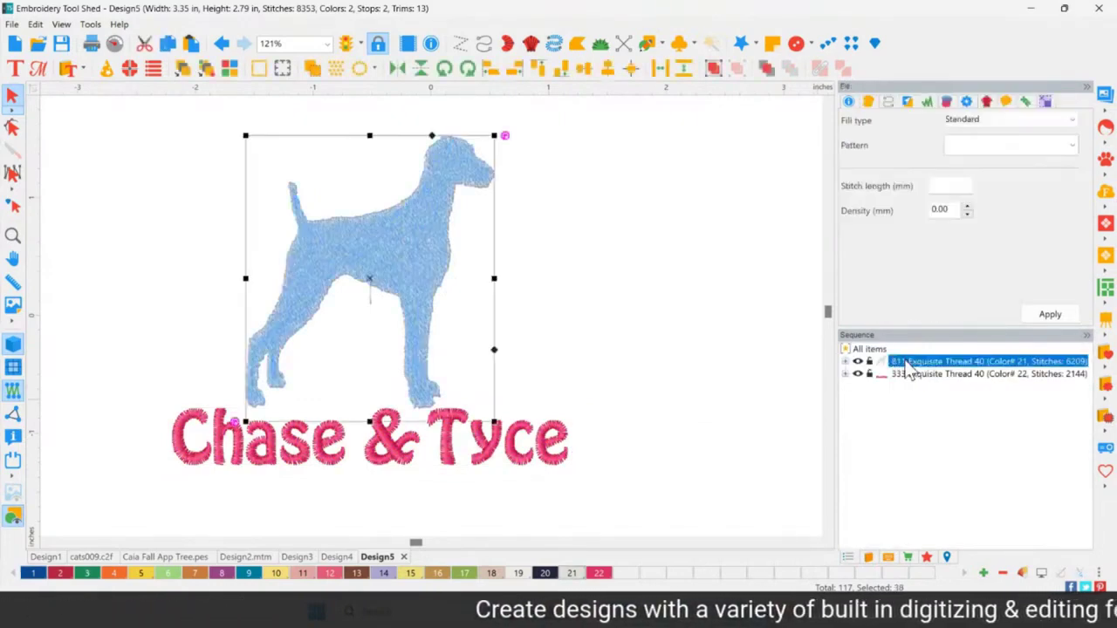
{"action": "left_click", "coordinate": [908, 375], "text": "shift"}
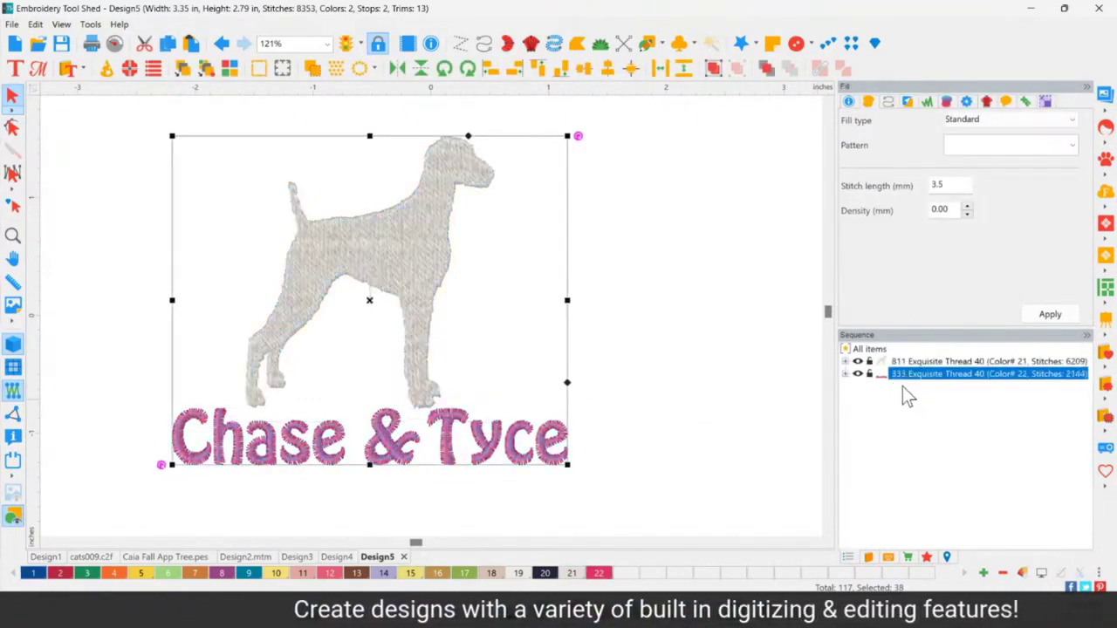
{"action": "left_click", "coordinate": [367, 274]}
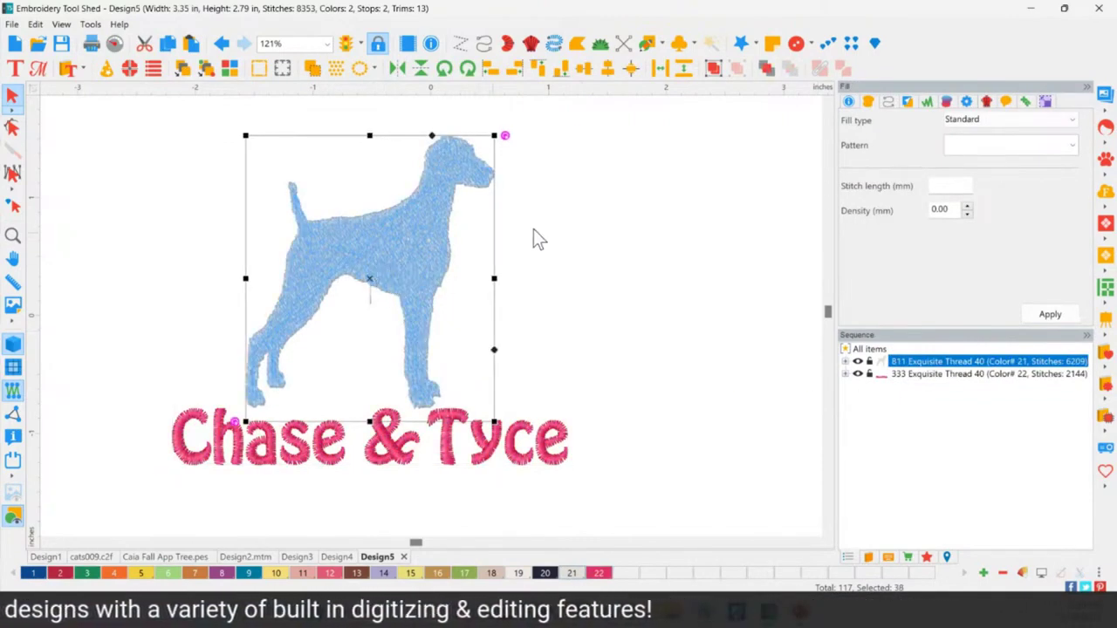
Step: Examine the dog's width and height in its Transform properties, and clear the selection before box-selecting the dog again
{"action": "left_click", "coordinate": [1047, 103]}
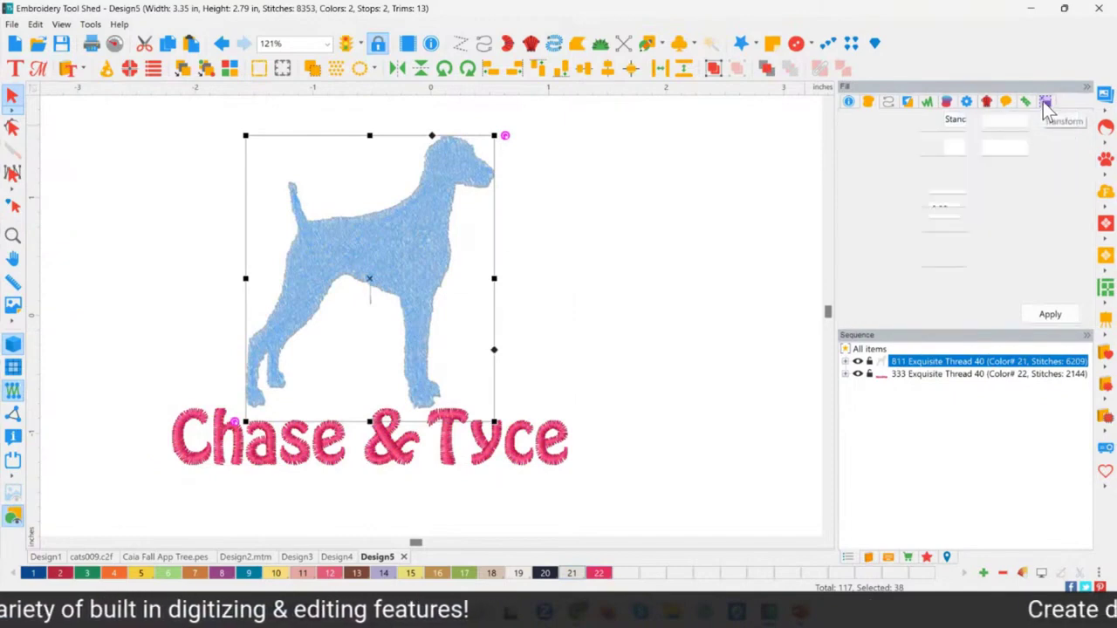
{"action": "left_click", "coordinate": [947, 122]}
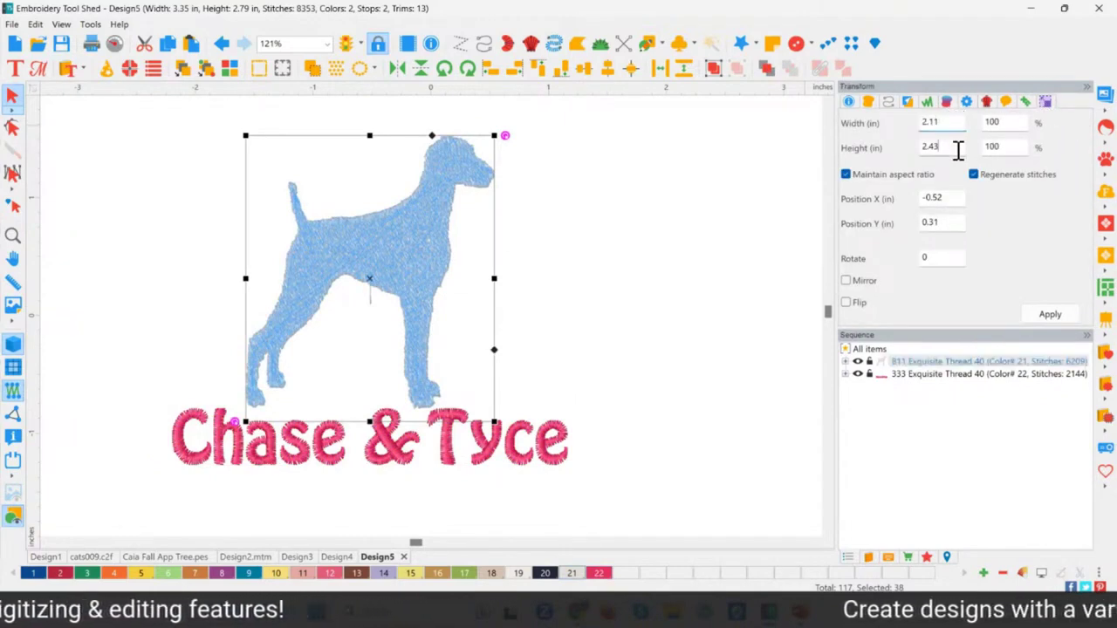
{"action": "left_click", "coordinate": [929, 121]}
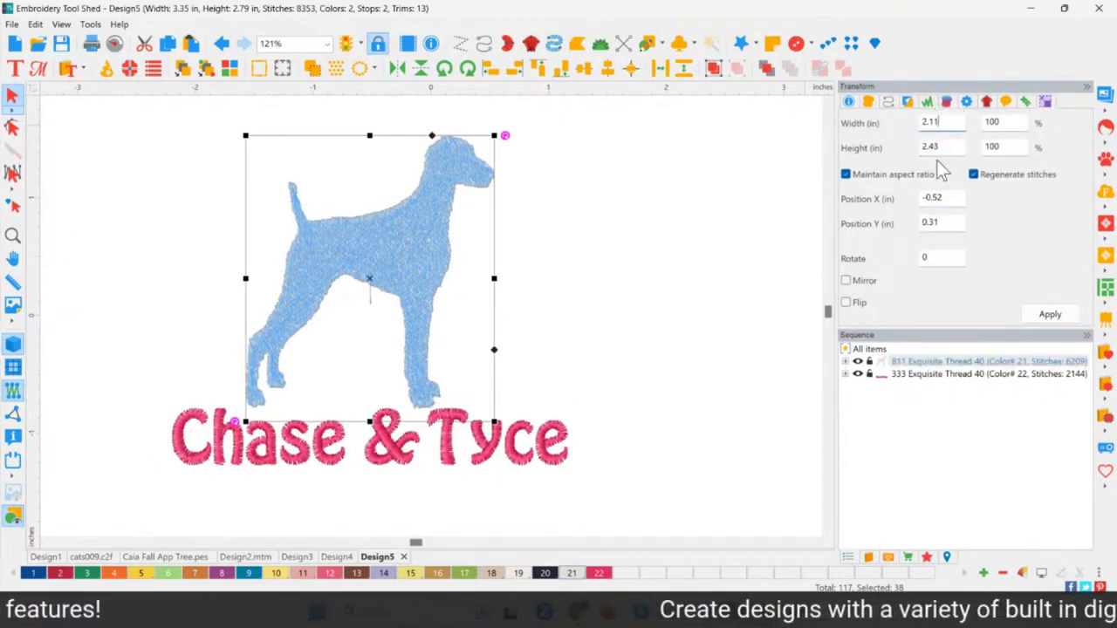
{"action": "left_click", "coordinate": [943, 147]}
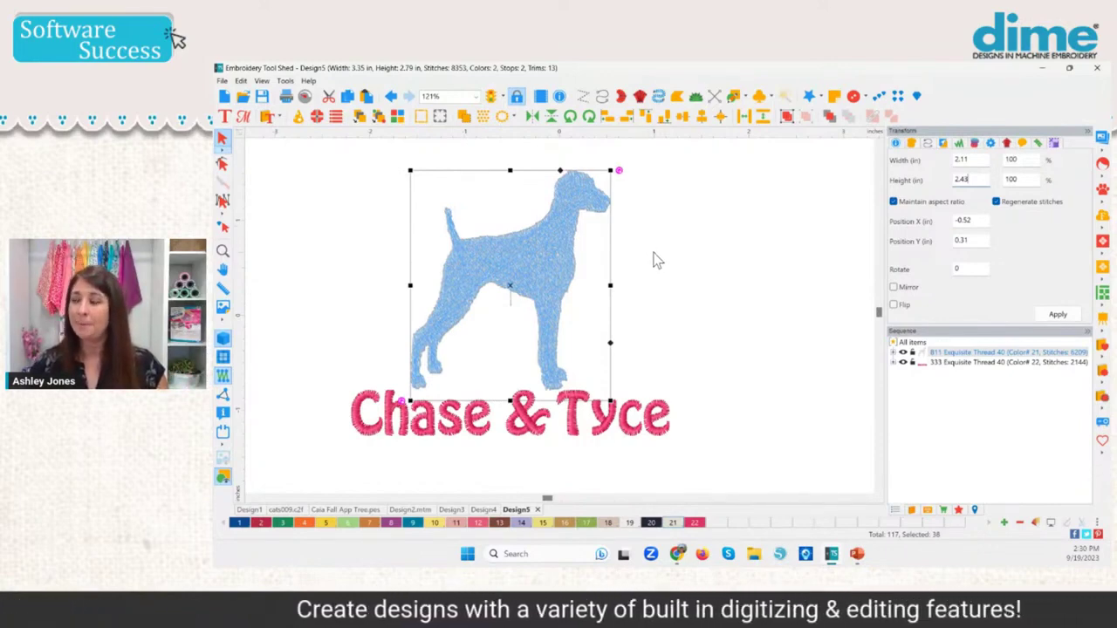
{"action": "left_click", "coordinate": [657, 266]}
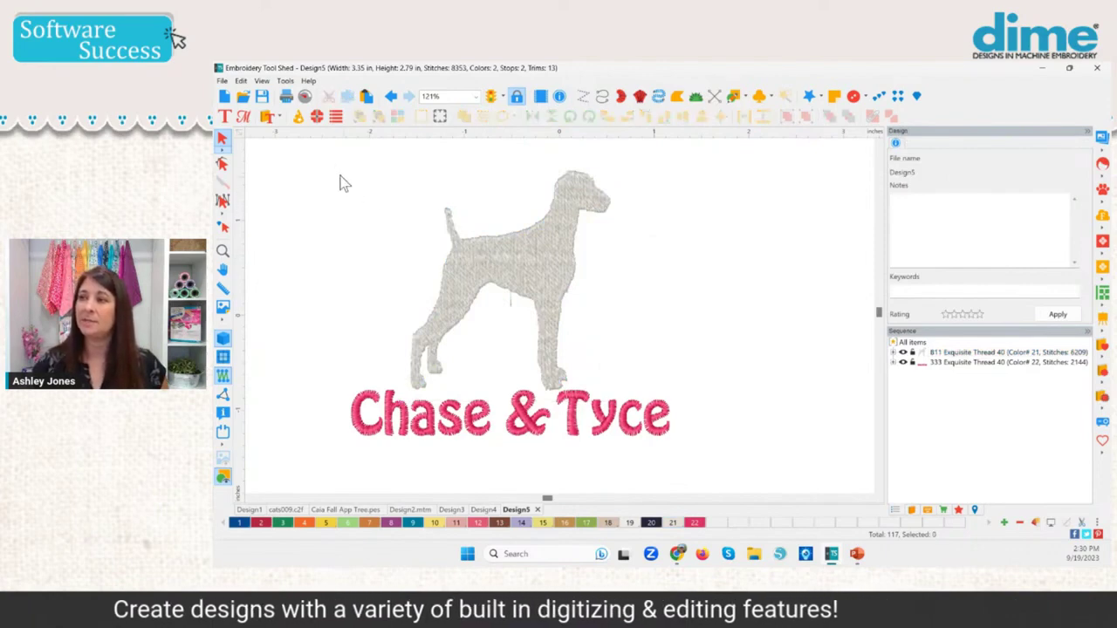
{"action": "left_click_drag", "start_coordinate": [352, 155], "coordinate": [663, 403]}
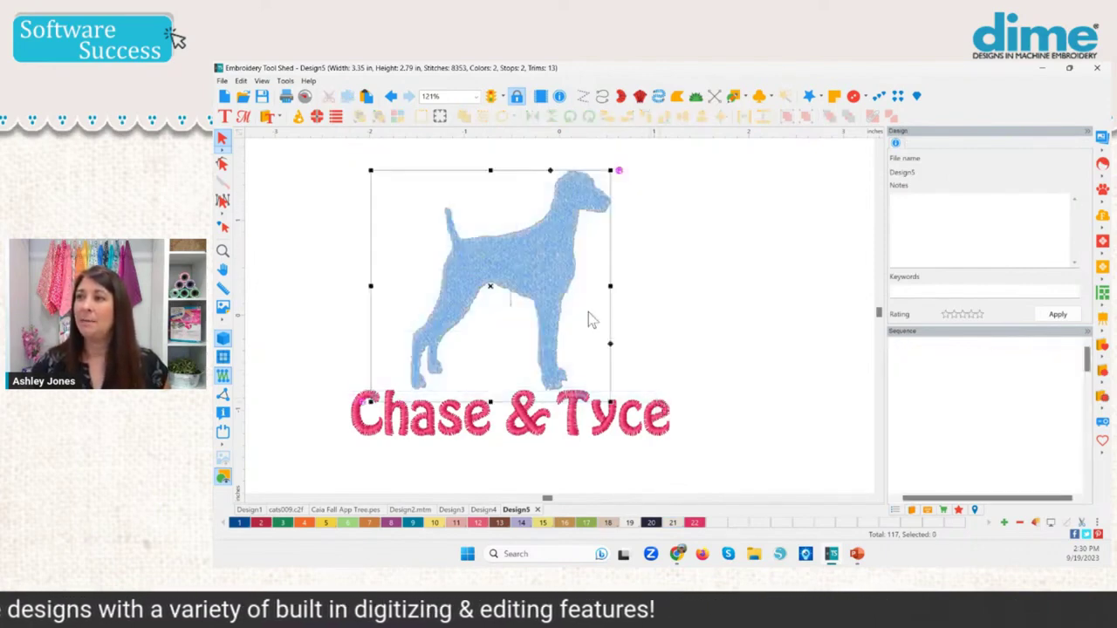
Step: Turn the Machine option for removing stitches shorter than 0.2 mm off and back on, and accept the options
{"action": "left_click", "coordinate": [286, 81]}
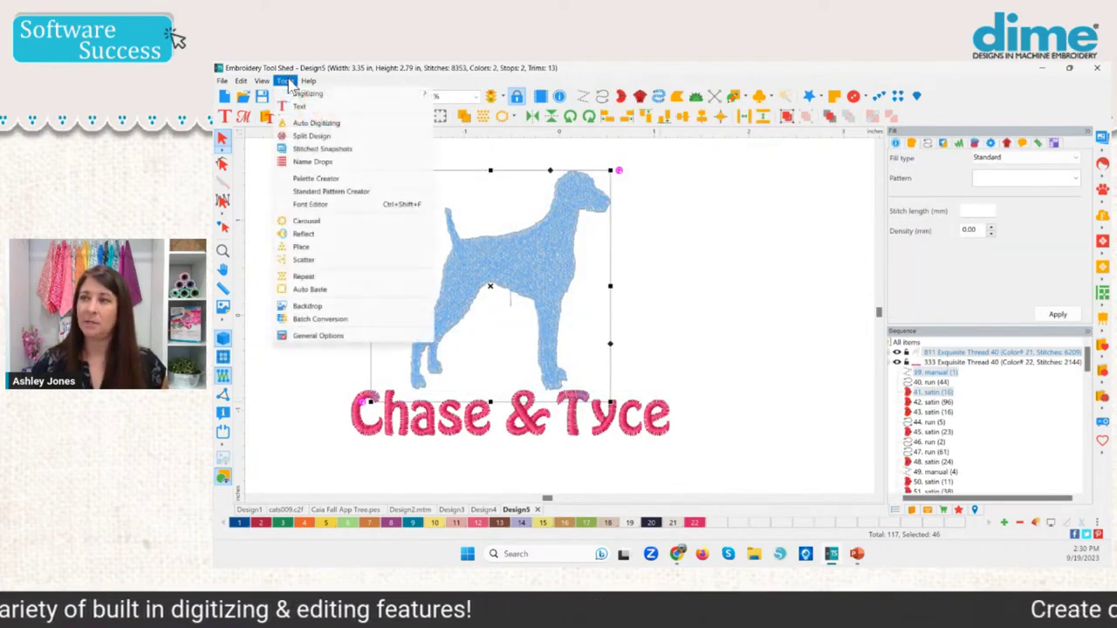
{"action": "left_click", "coordinate": [349, 334]}
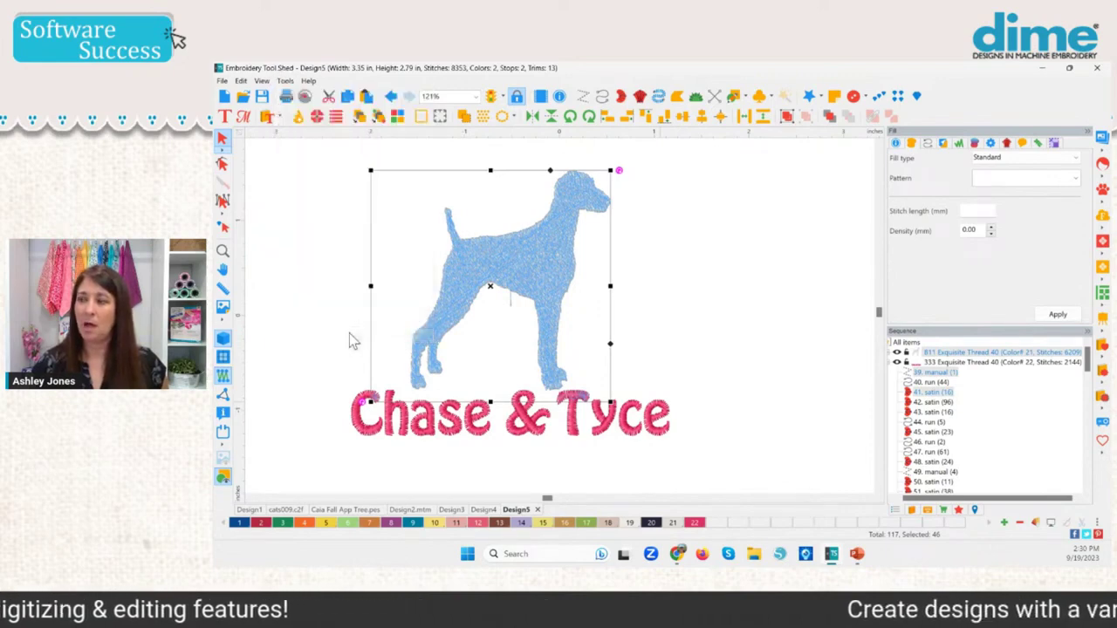
{"action": "left_click", "coordinate": [611, 138]}
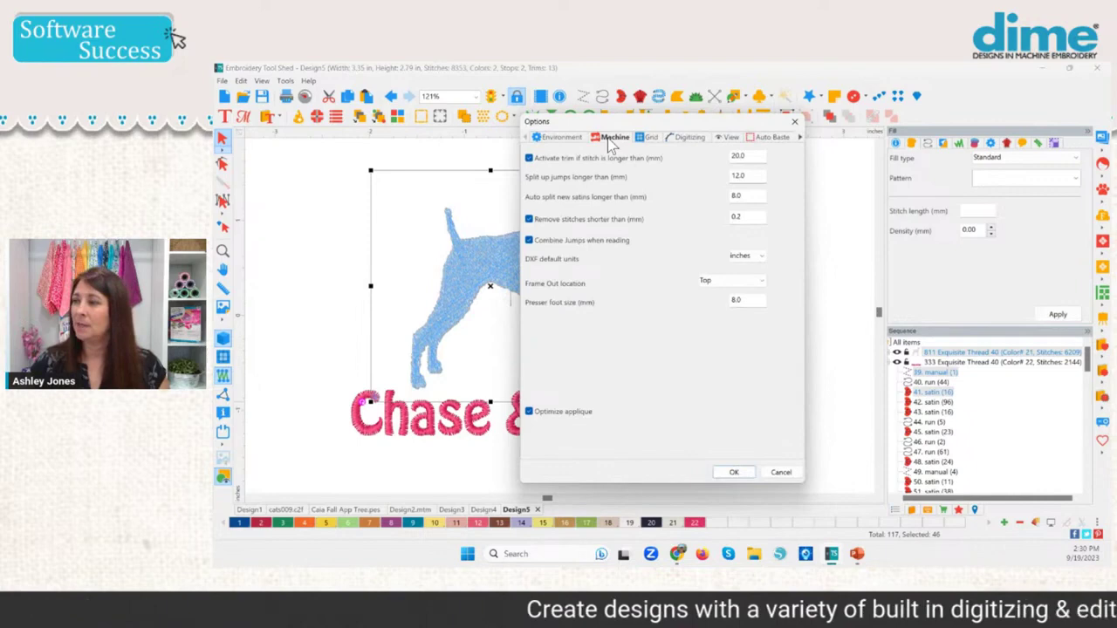
{"action": "left_click", "coordinate": [552, 222]}
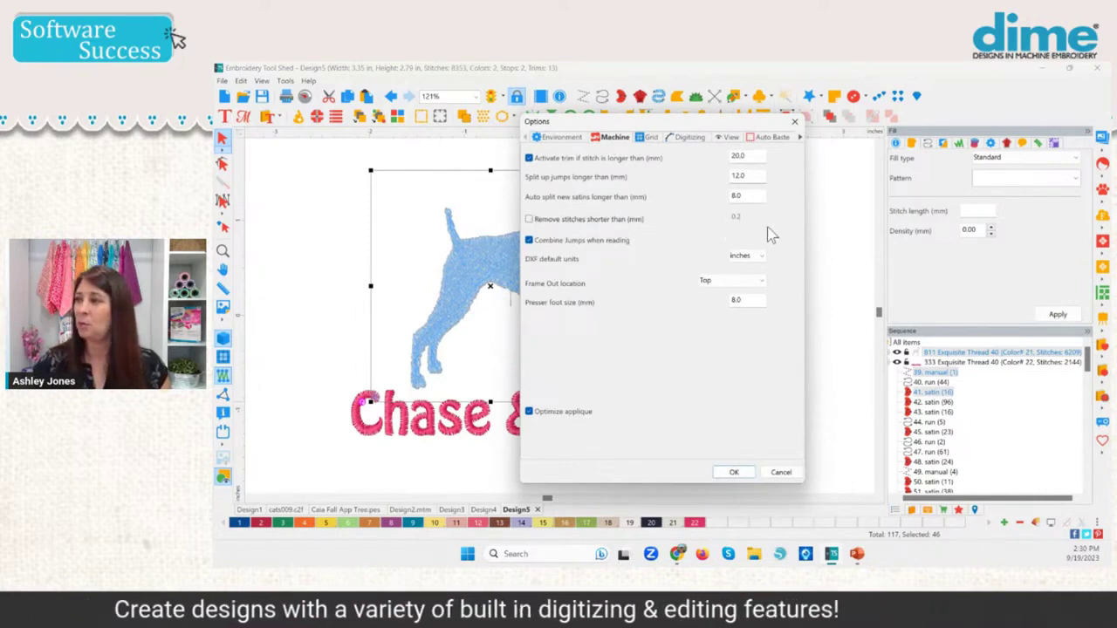
{"action": "left_click", "coordinate": [530, 220]}
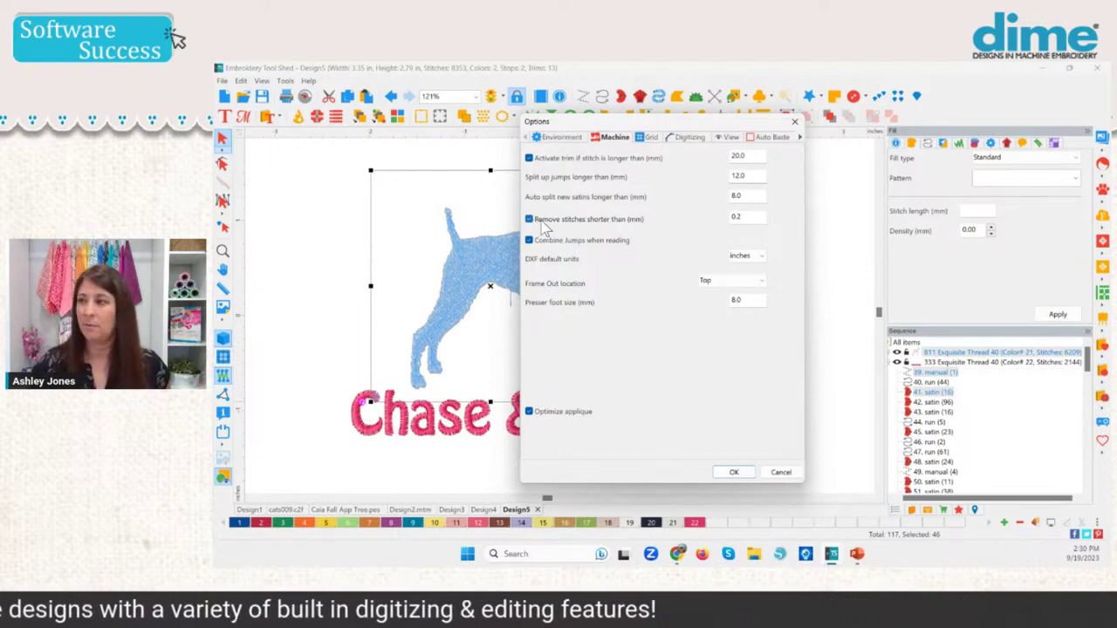
{"action": "left_click", "coordinate": [540, 225]}
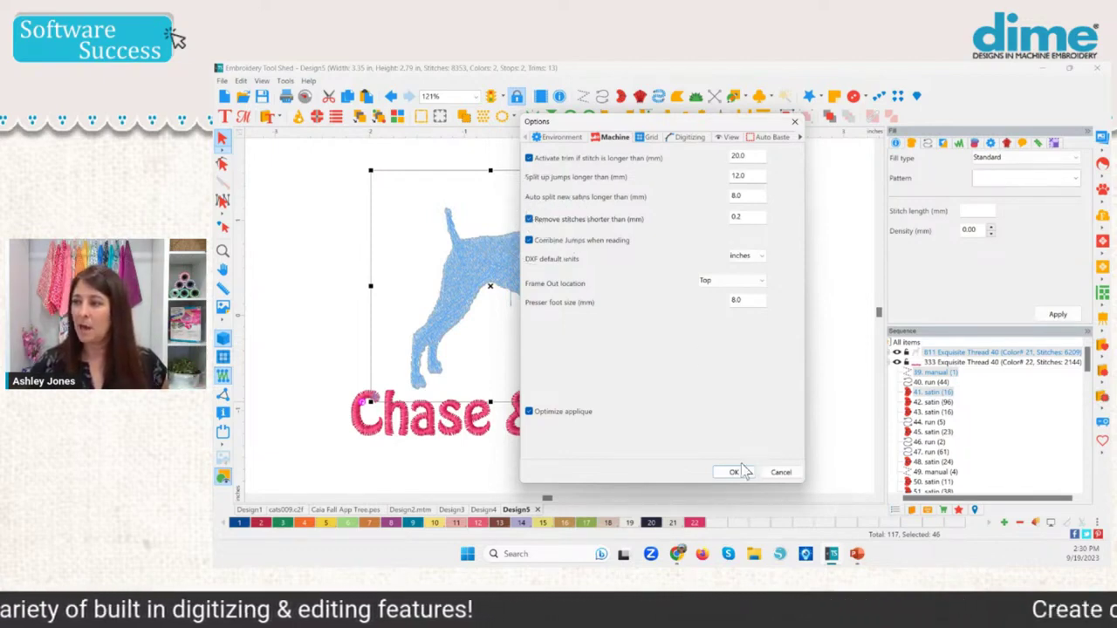
{"action": "left_click", "coordinate": [730, 473]}
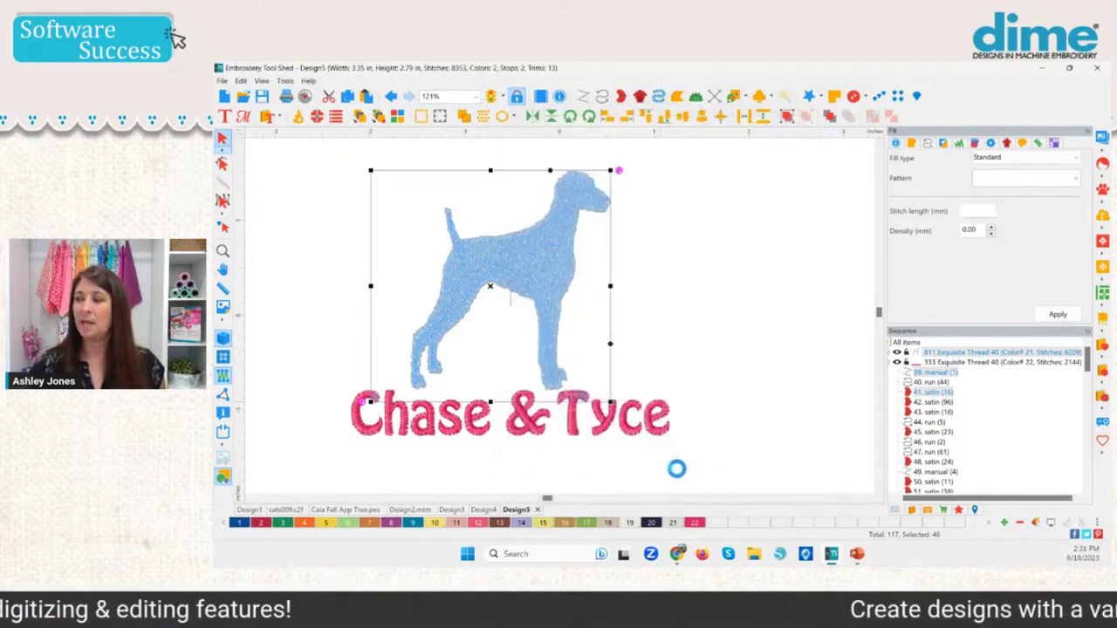
Step: Save the design to the desktop as Design5.pes in Baby Lock/Brother/Bernina (PES v9) format, and close the original without saving changes
{"action": "left_click", "coordinate": [223, 82]}
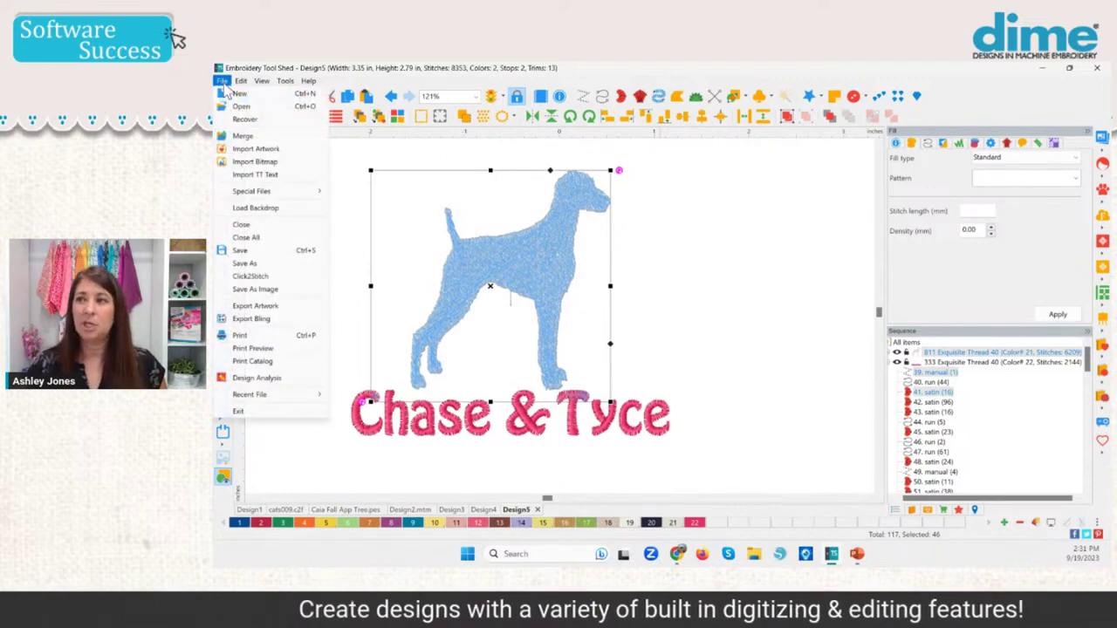
{"action": "left_click", "coordinate": [255, 261]}
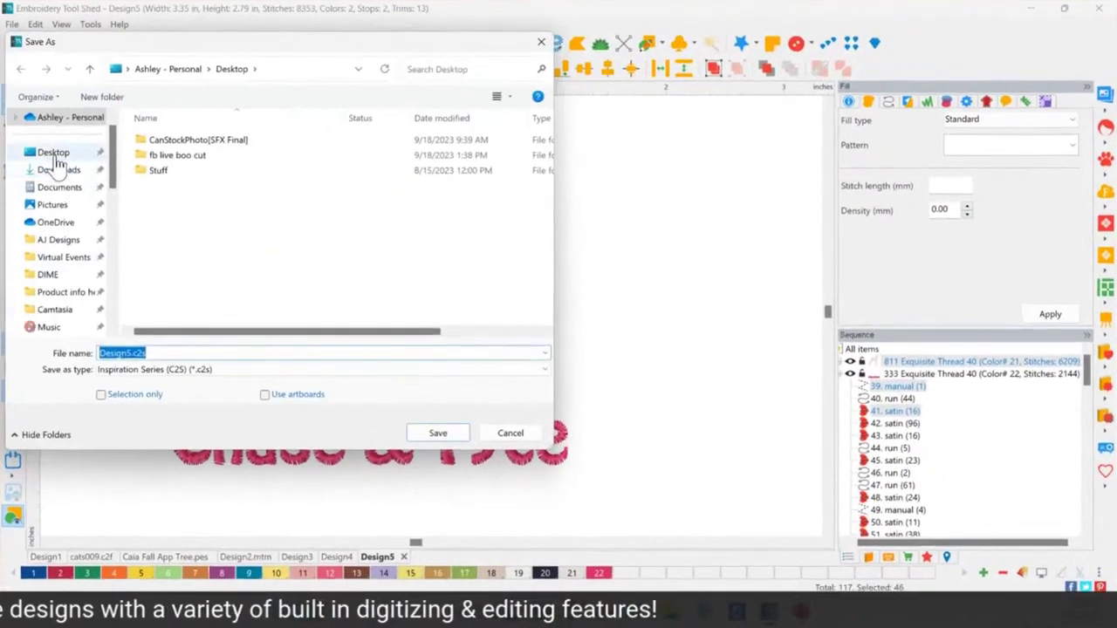
{"action": "left_click", "coordinate": [255, 184]}
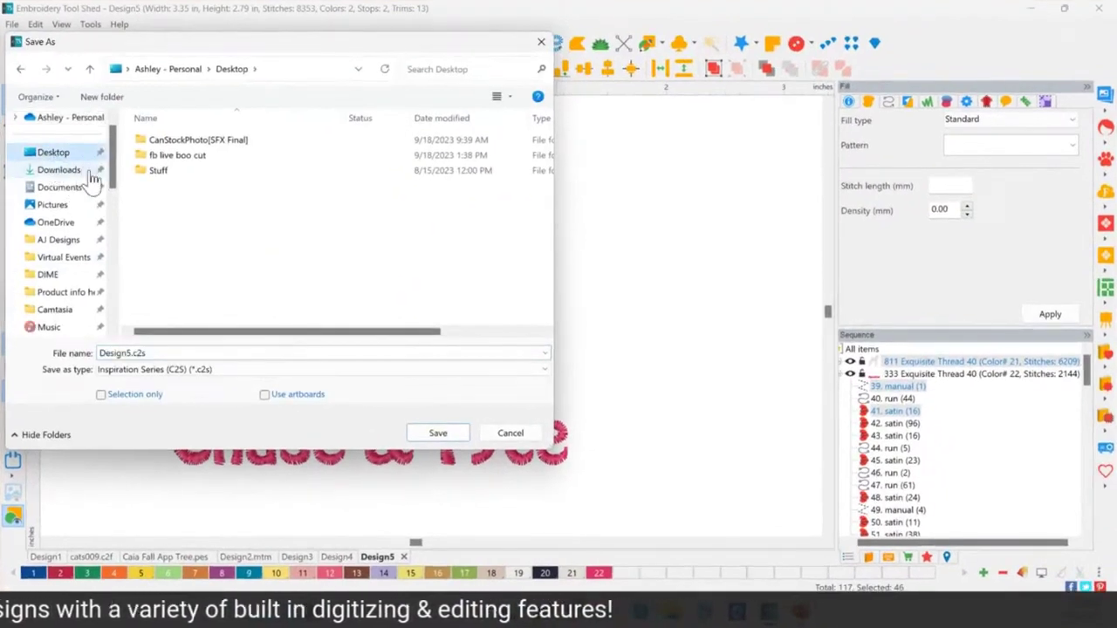
{"action": "left_click", "coordinate": [175, 370]}
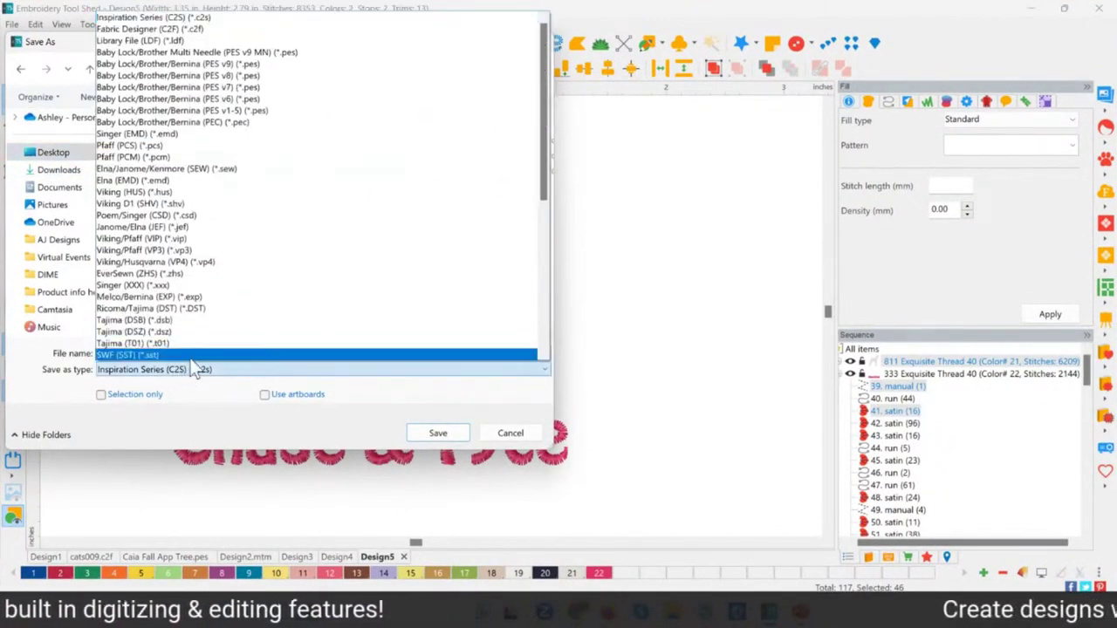
{"action": "left_click", "coordinate": [274, 69]}
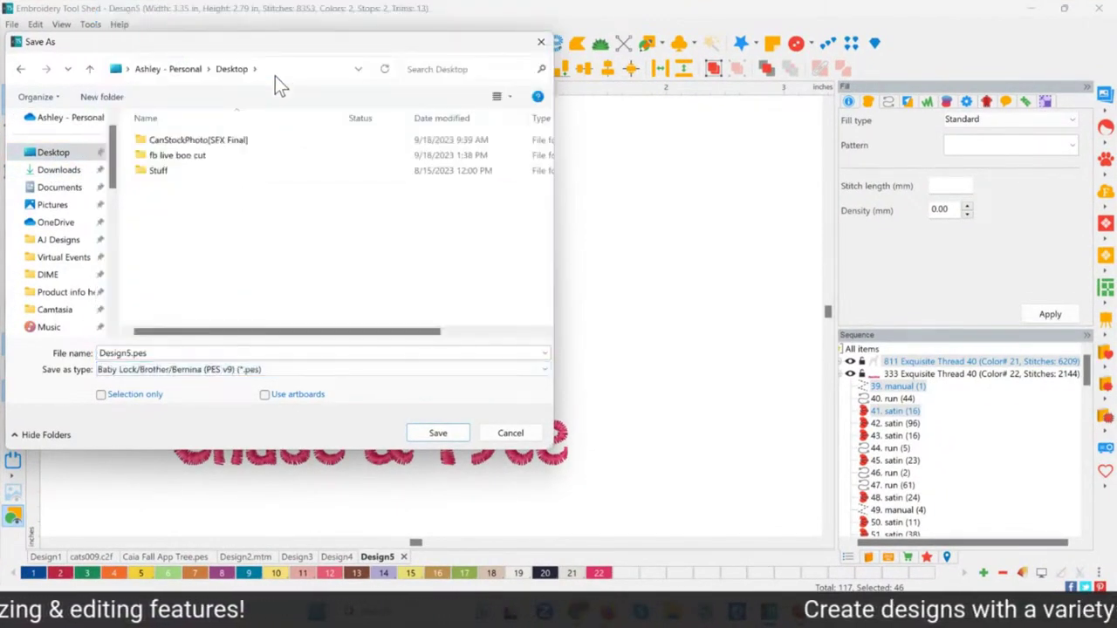
{"action": "left_click", "coordinate": [452, 439]}
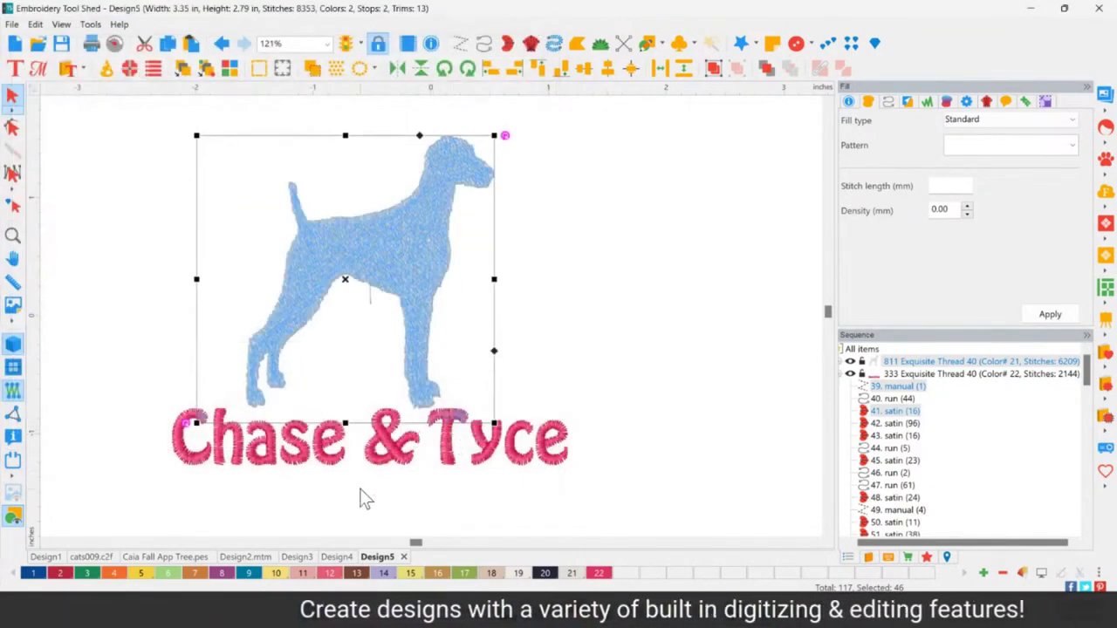
{"action": "left_click", "coordinate": [403, 557]}
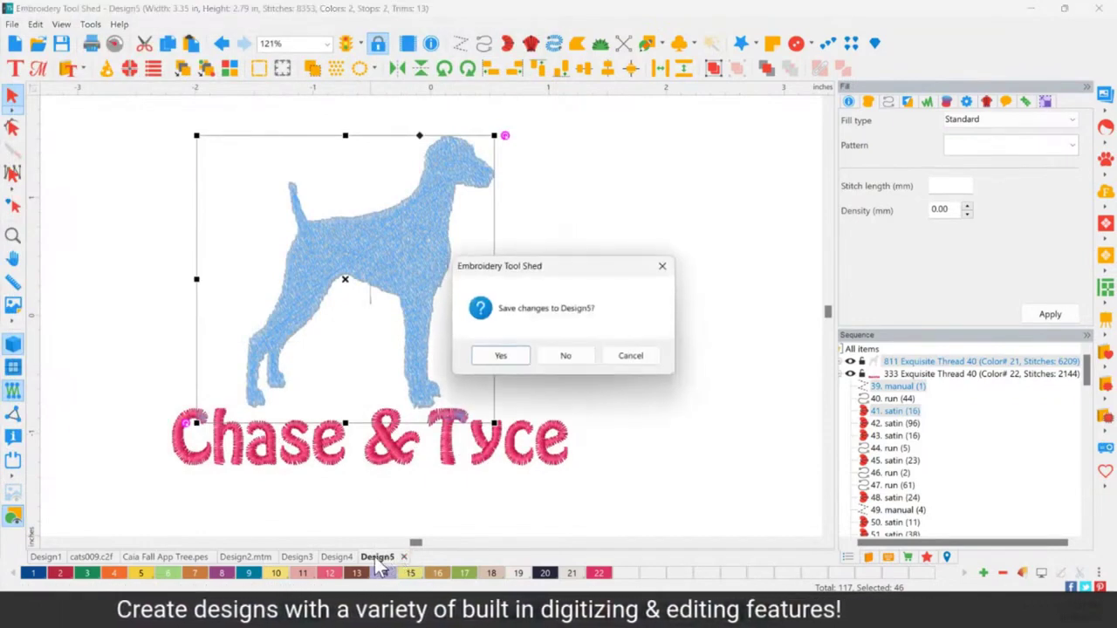
{"action": "left_click", "coordinate": [566, 355]}
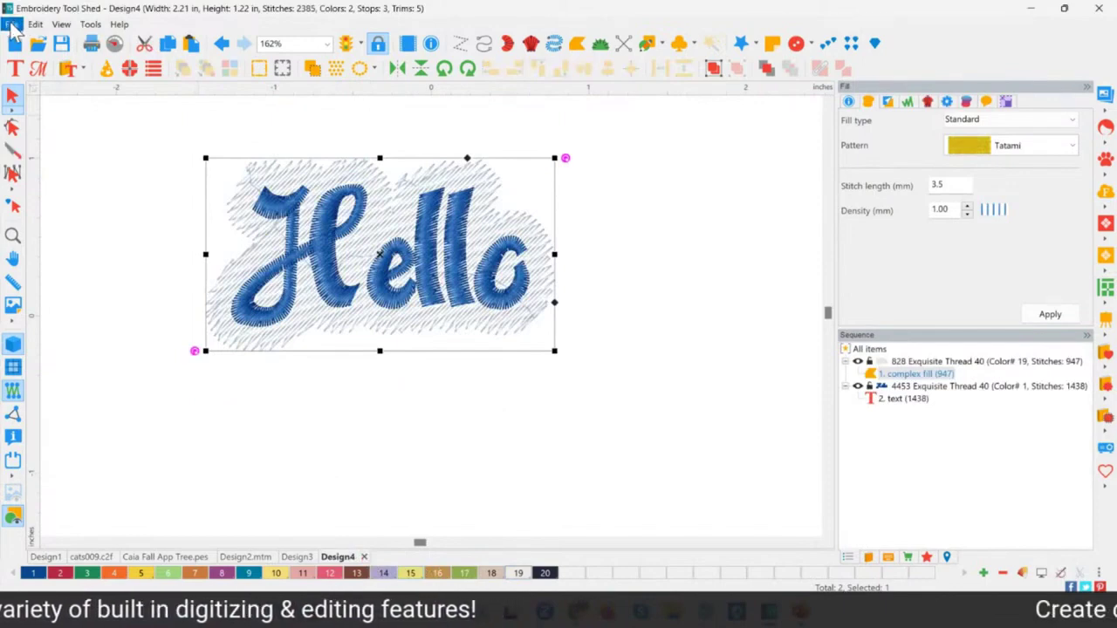
Step: Open Design5.pes from the desktop, and select and deselect the middle satin section of the dog's body
{"action": "left_click", "coordinate": [35, 24]}
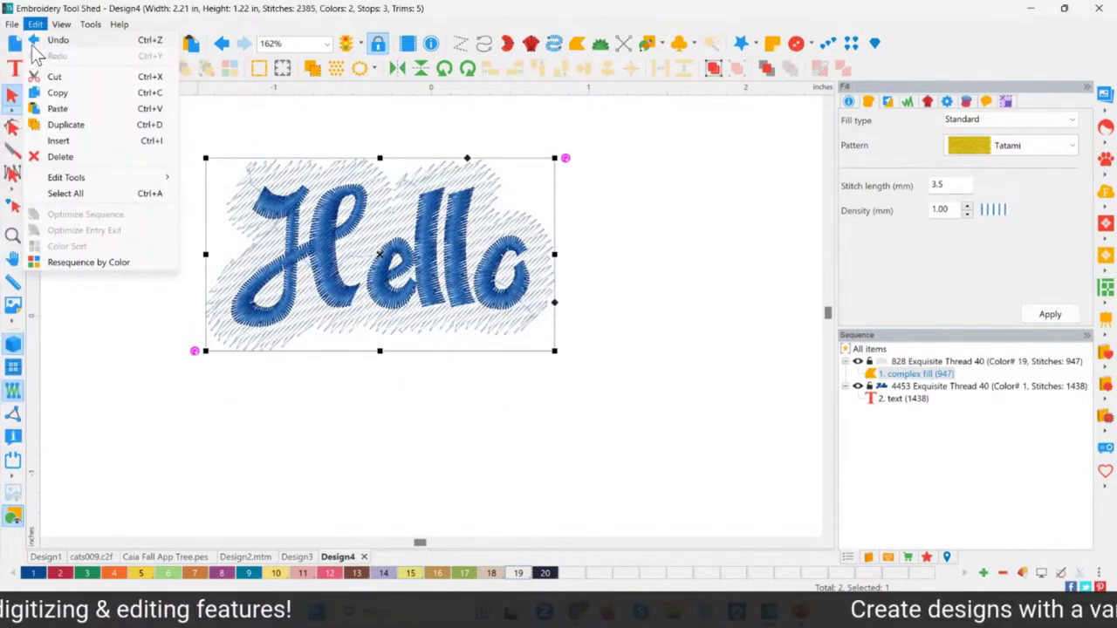
{"action": "mouse_move", "coordinate": [12, 23]}
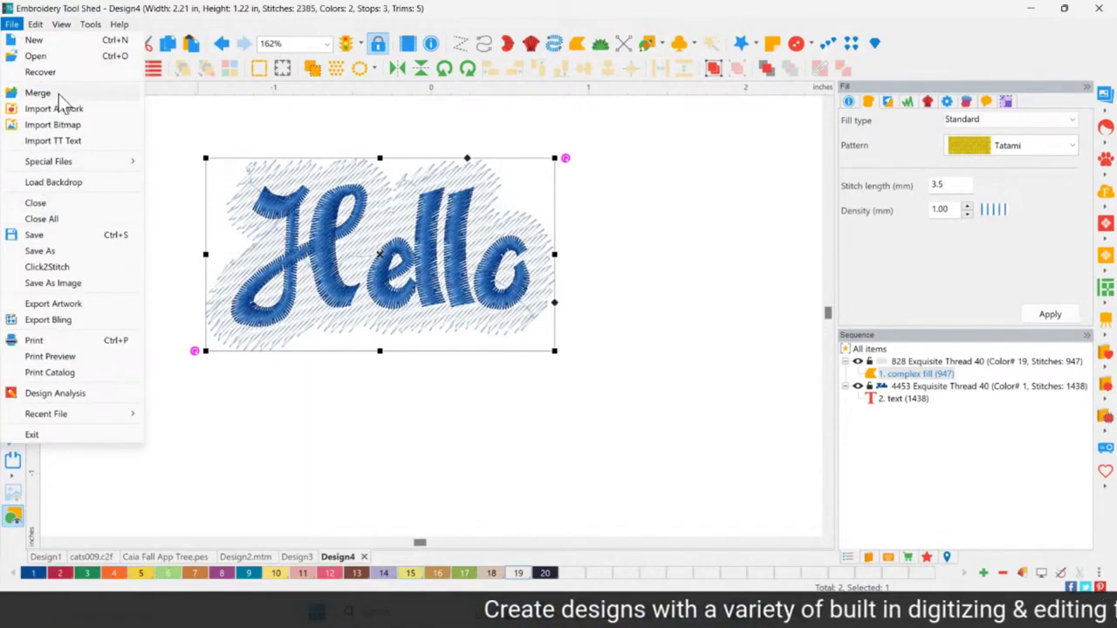
{"action": "left_click", "coordinate": [35, 56]}
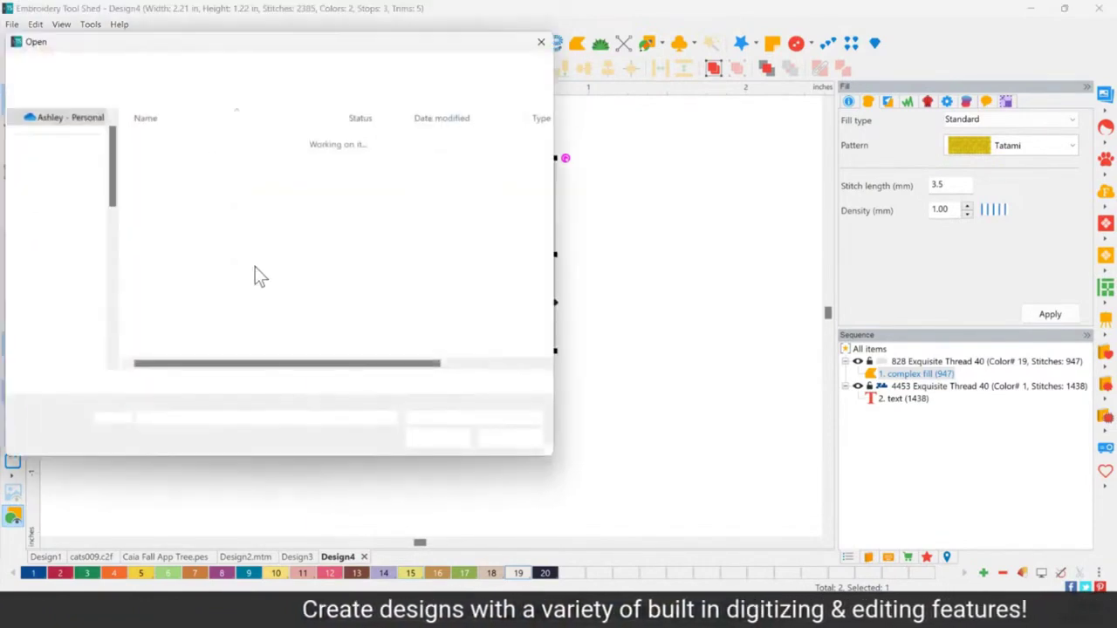
{"action": "left_click", "coordinate": [165, 201]}
{"action": "double_click", "coordinate": [166, 202]}
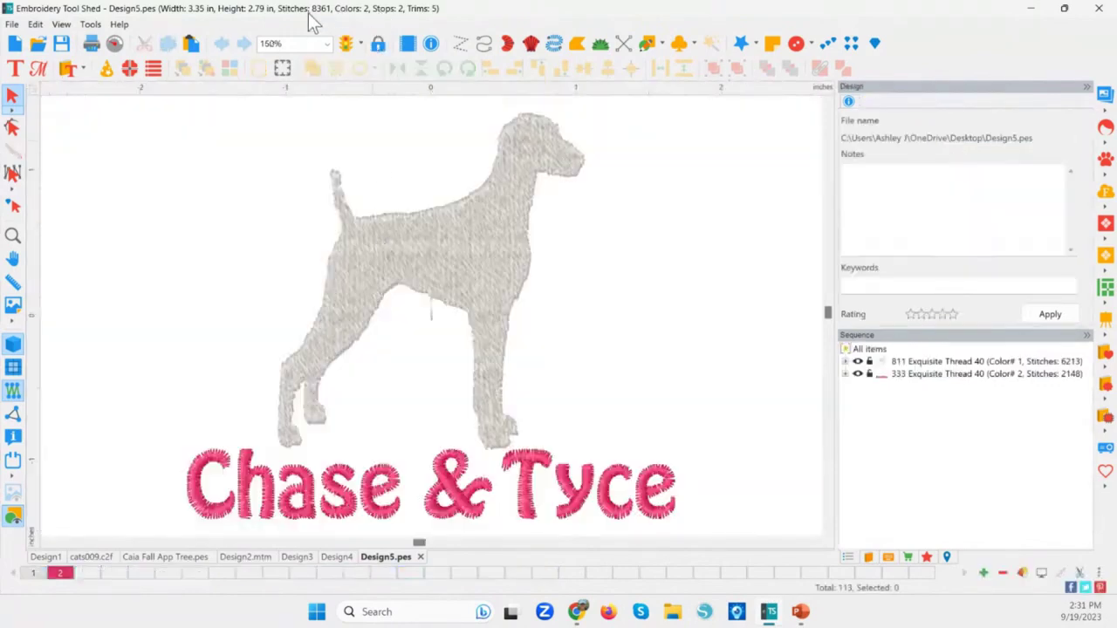
{"action": "left_click", "coordinate": [417, 187]}
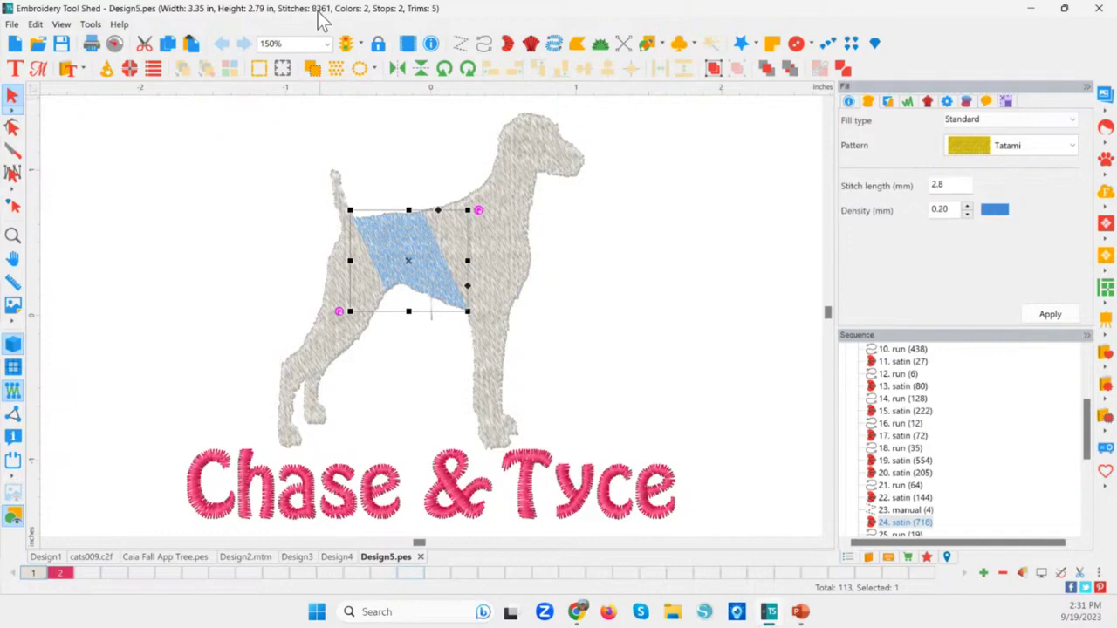
{"action": "left_click", "coordinate": [369, 162]}
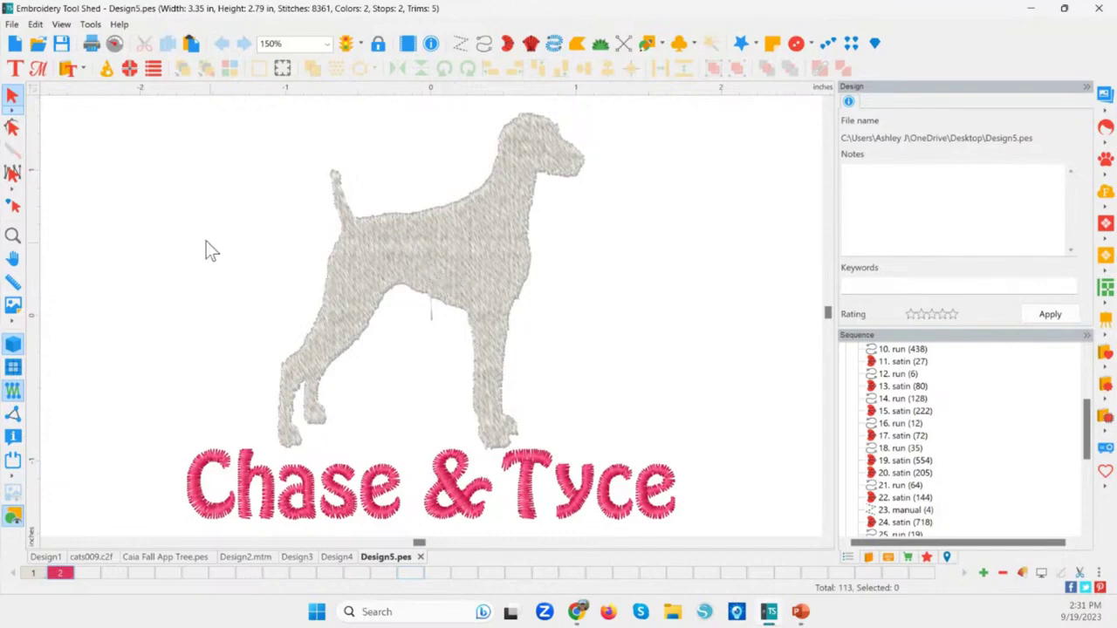
Step: Start a new blank design and open the megaphone VP3 design file from the desktop
{"action": "left_click", "coordinate": [15, 43]}
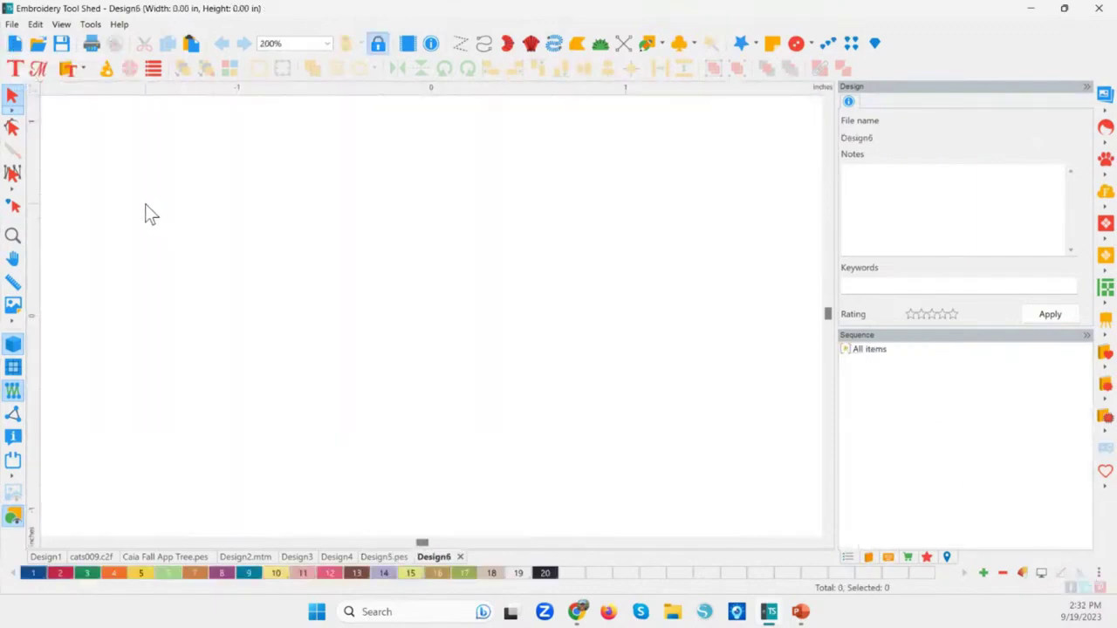
{"action": "left_click", "coordinate": [13, 24]}
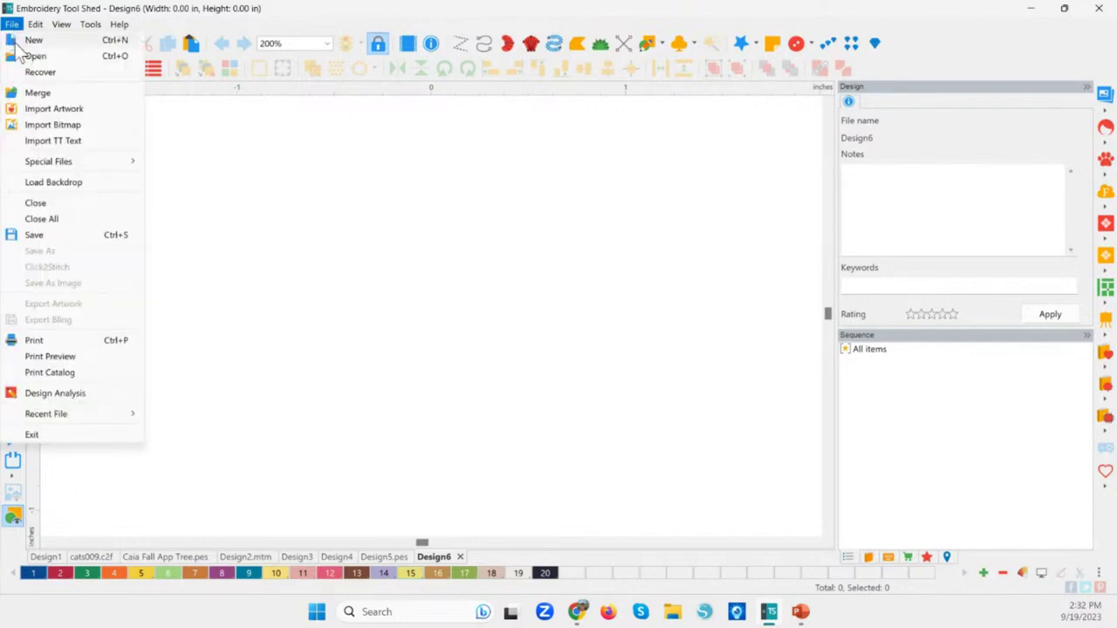
{"action": "left_click", "coordinate": [39, 58]}
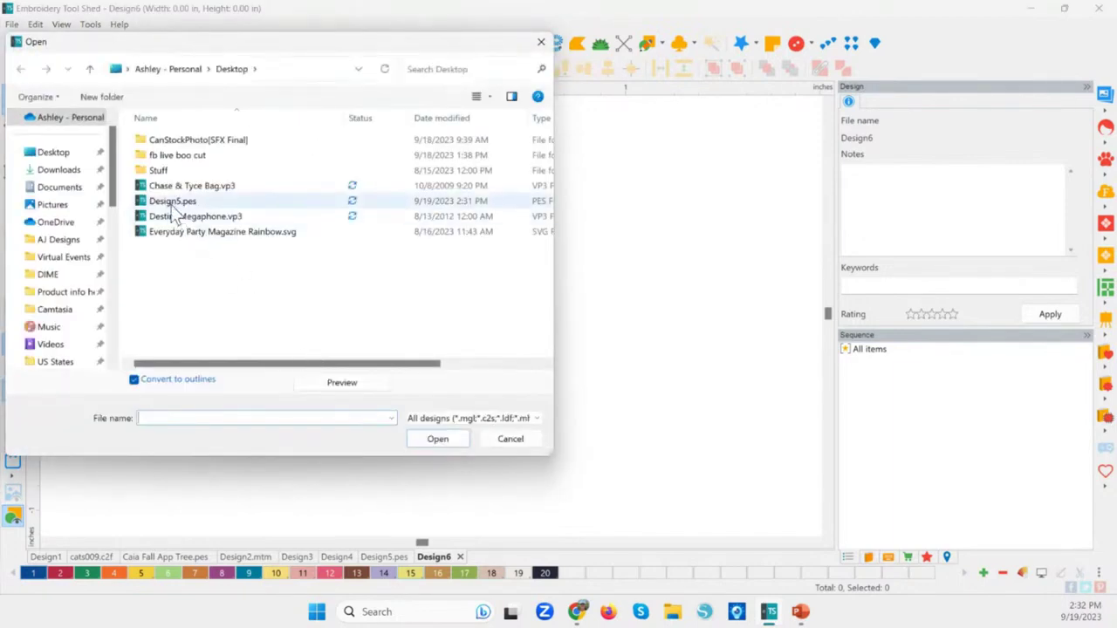
{"action": "left_click", "coordinate": [185, 218]}
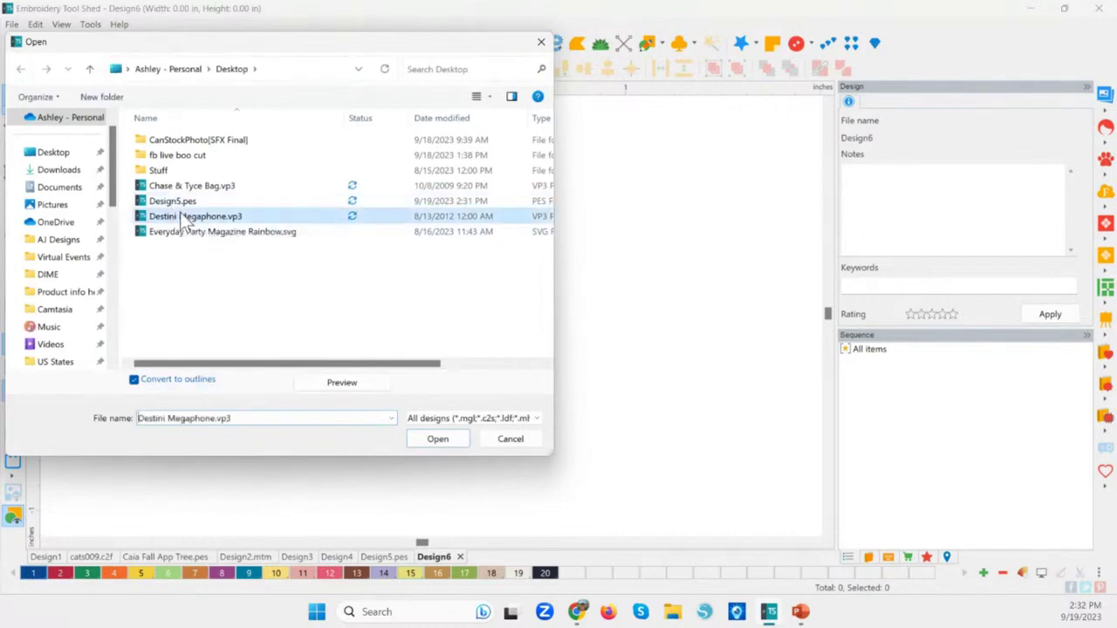
{"action": "left_click", "coordinate": [439, 439]}
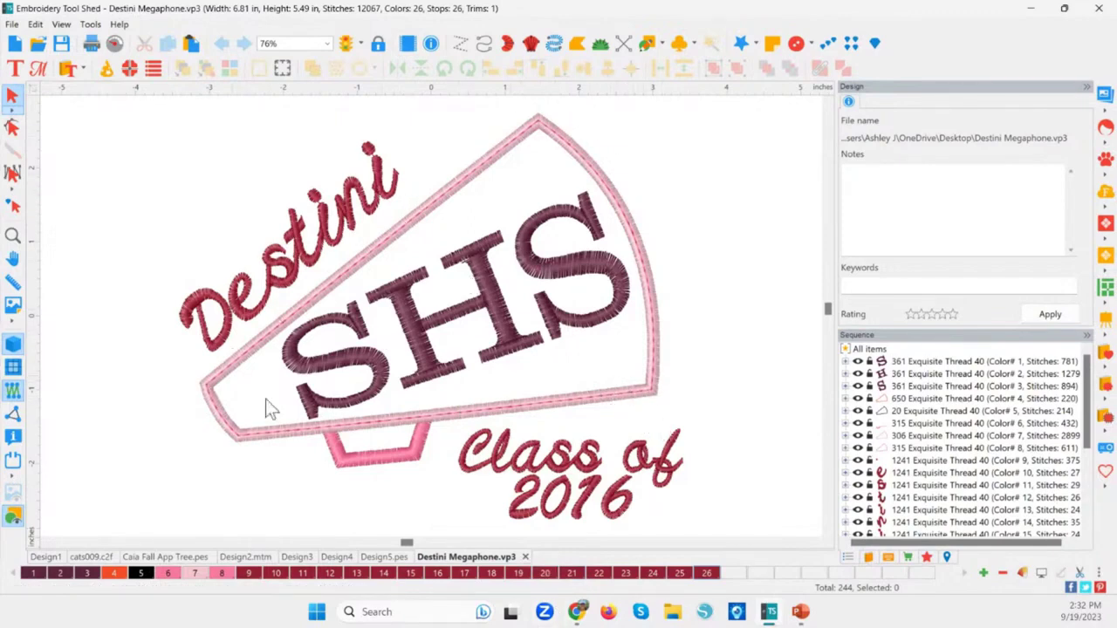
Step: Select the megaphone design's 650, 315 and 306 thread color groups in turn, expand the 306 group, and clear the selection
{"action": "left_click", "coordinate": [897, 399]}
{"action": "left_click", "coordinate": [910, 423]}
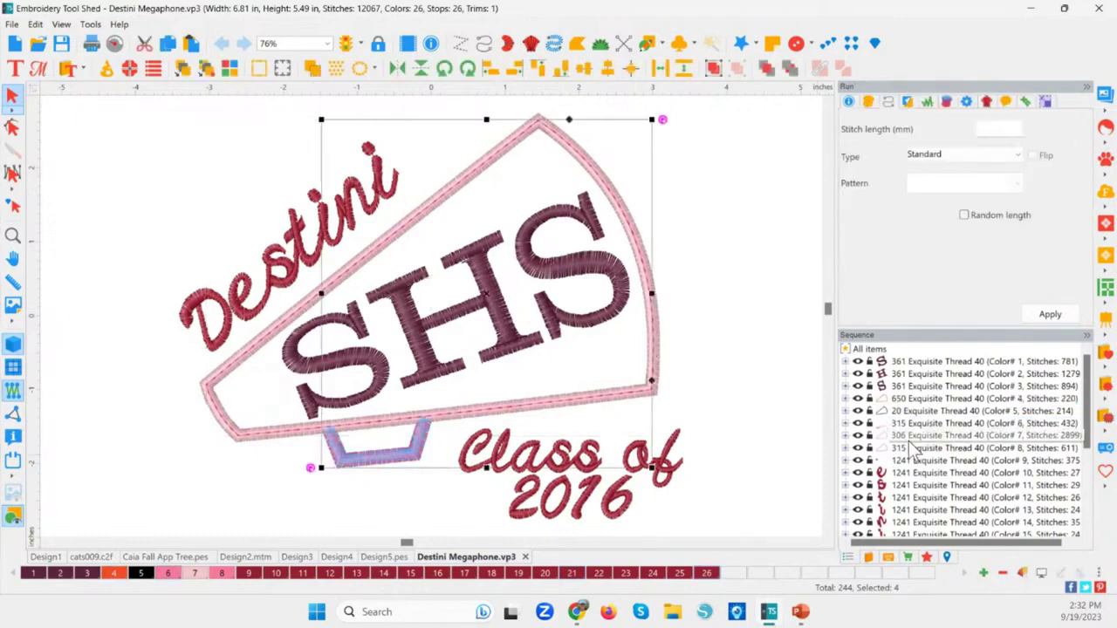
{"action": "left_click", "coordinate": [915, 437]}
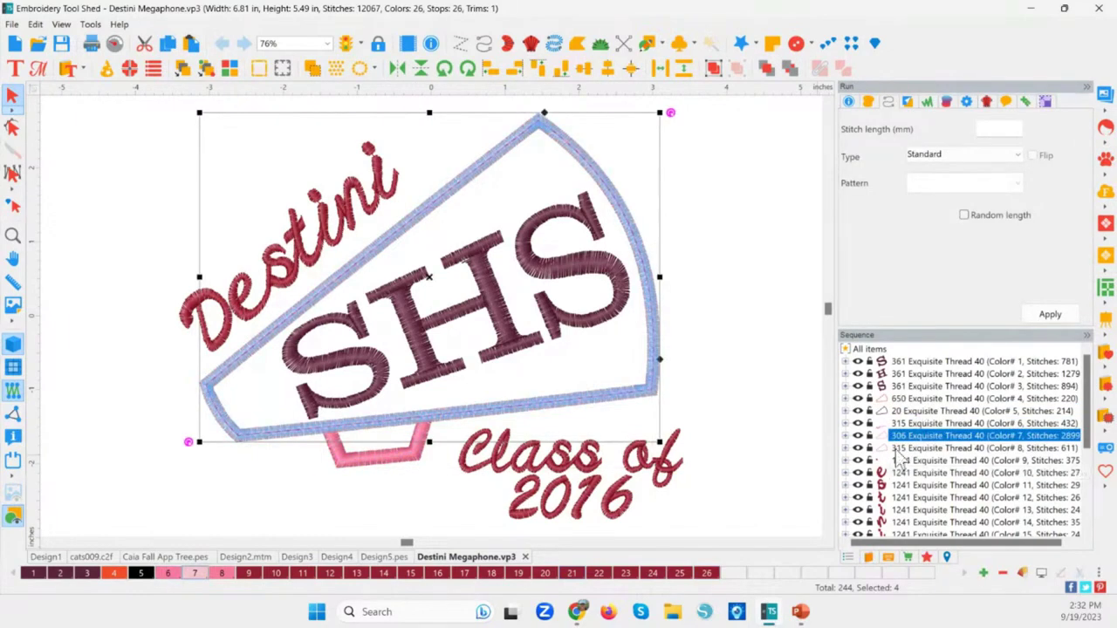
{"action": "left_click", "coordinate": [846, 436]}
{"action": "key", "text": "Escape"}
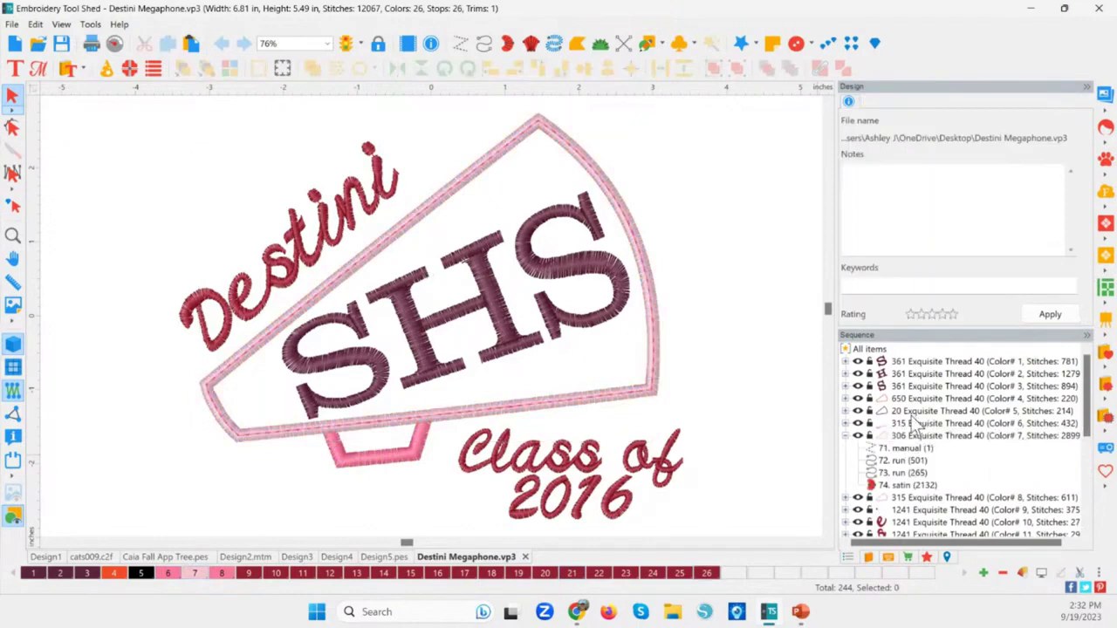
Step: Apply Percentage pull compensation of 130 to the megaphone outline's 306 thread color group, and clear the selection
{"action": "left_click", "coordinate": [913, 401]}
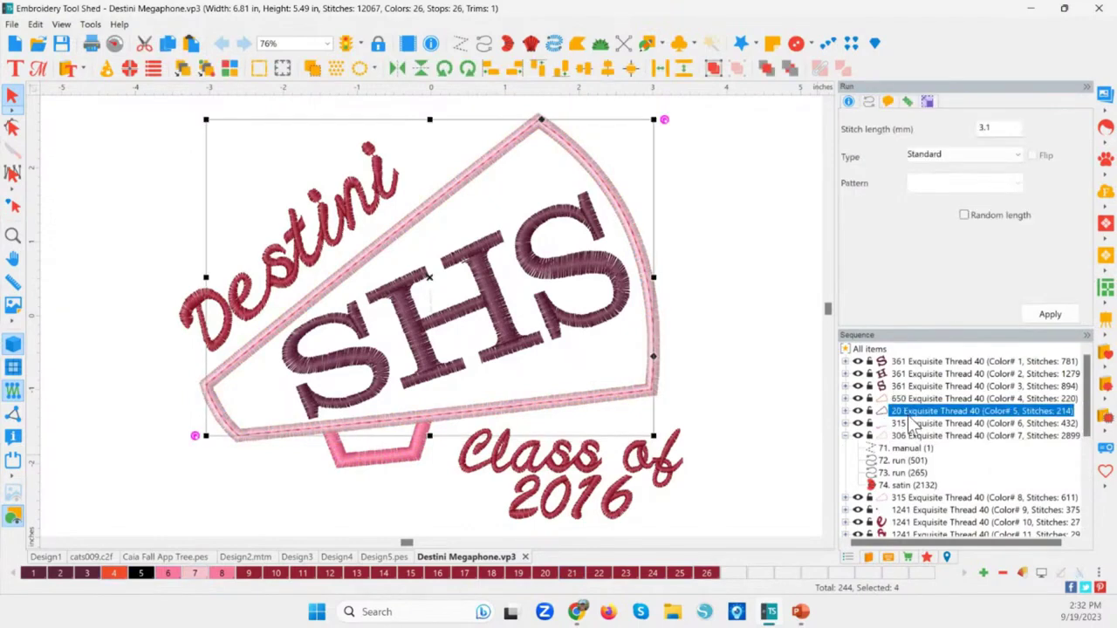
{"action": "left_click", "coordinate": [913, 424]}
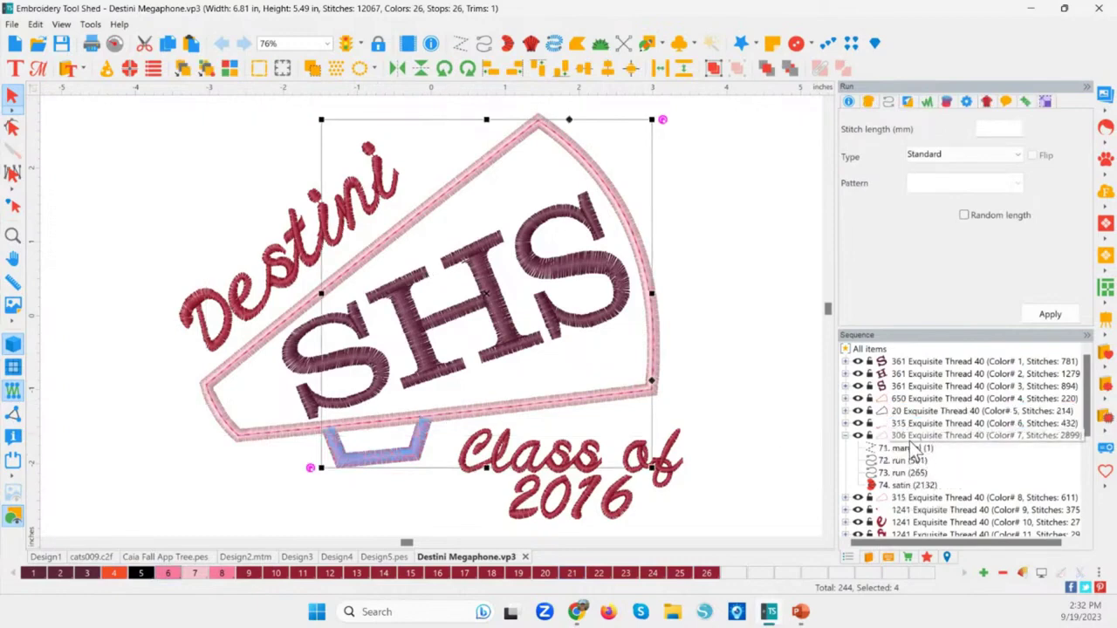
{"action": "left_click_drag", "start_coordinate": [912, 436], "coordinate": [874, 443]}
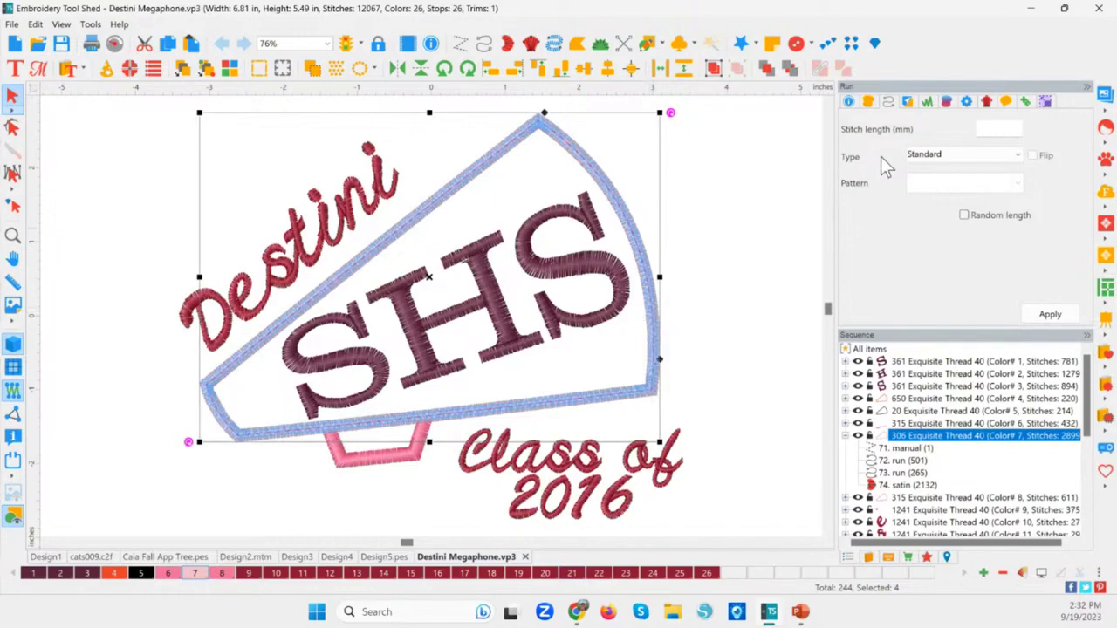
{"action": "left_click", "coordinate": [928, 103]}
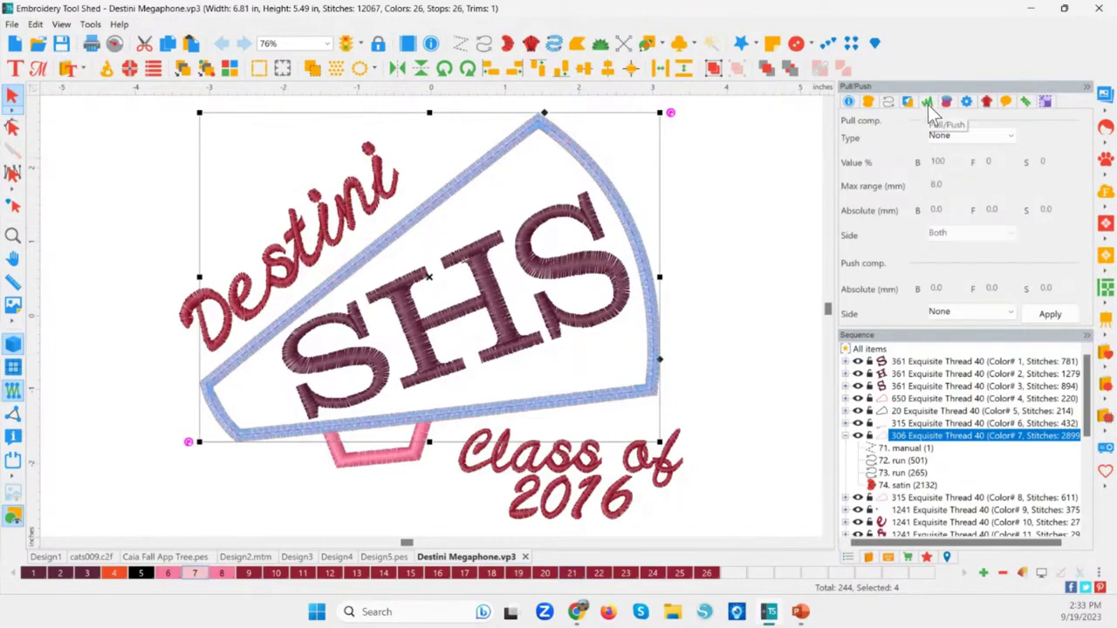
{"action": "left_click", "coordinate": [951, 135]}
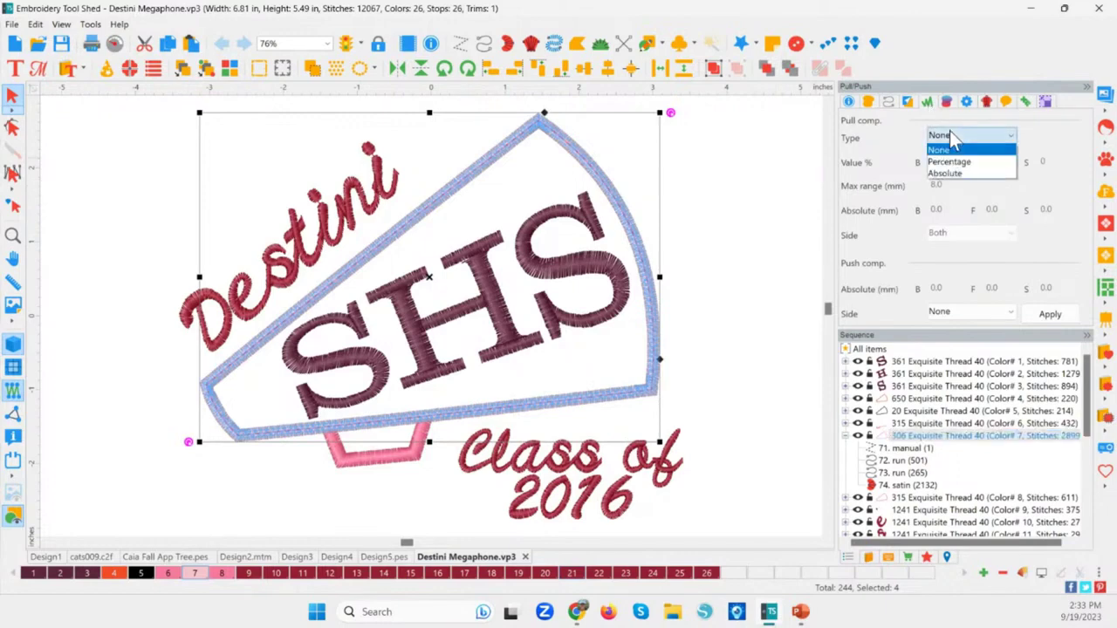
{"action": "left_click", "coordinate": [955, 164]}
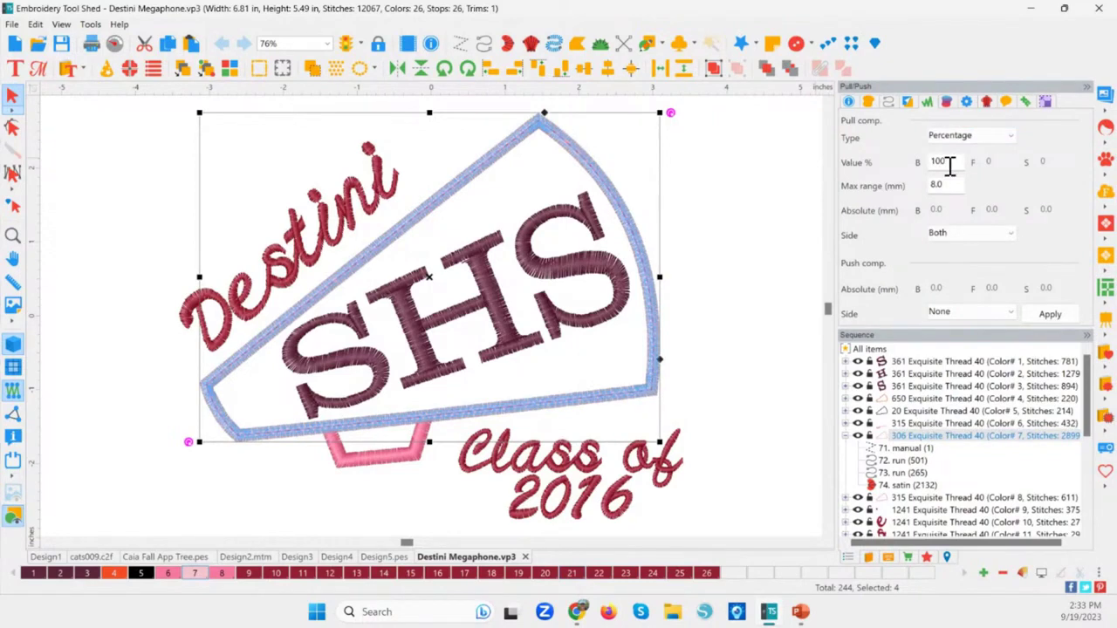
{"action": "left_click", "coordinate": [951, 165]}
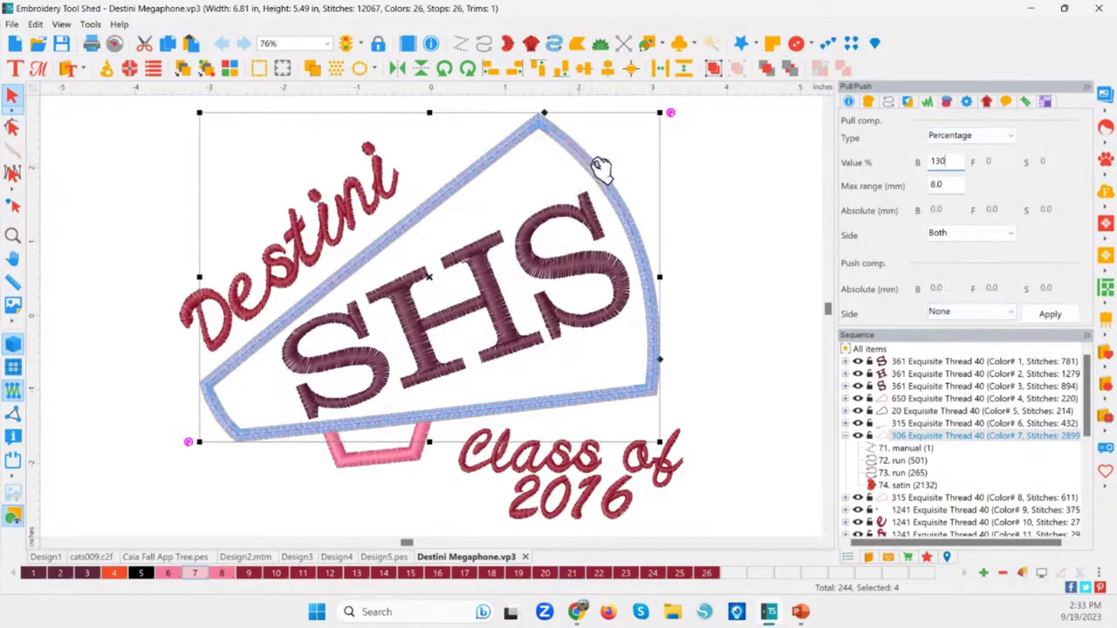
{"action": "left_click", "coordinate": [1072, 316]}
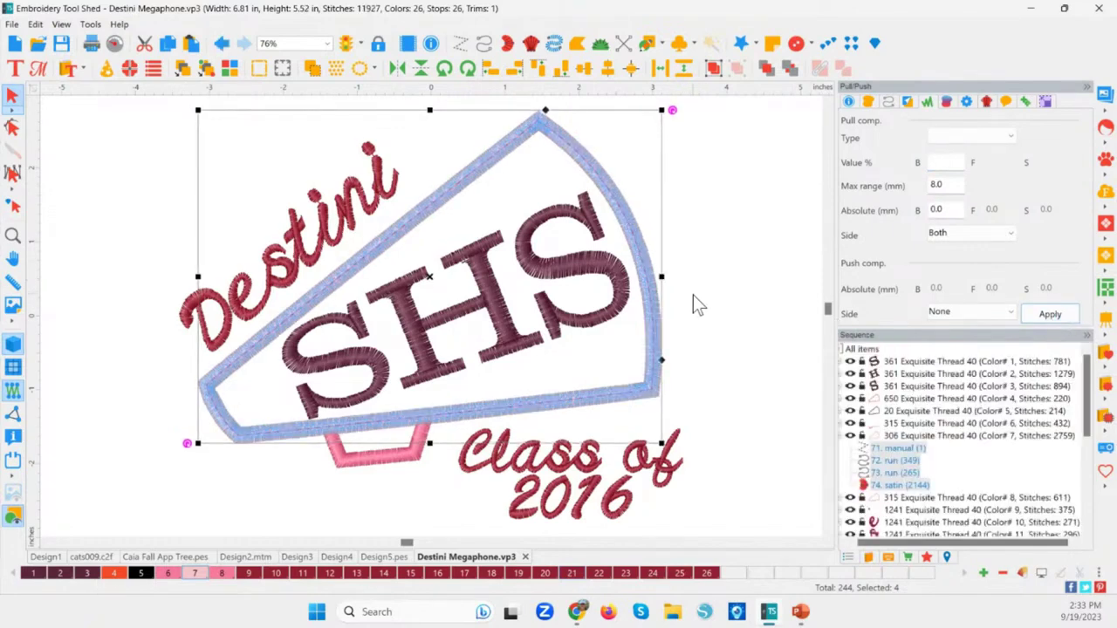
{"action": "left_click", "coordinate": [710, 321]}
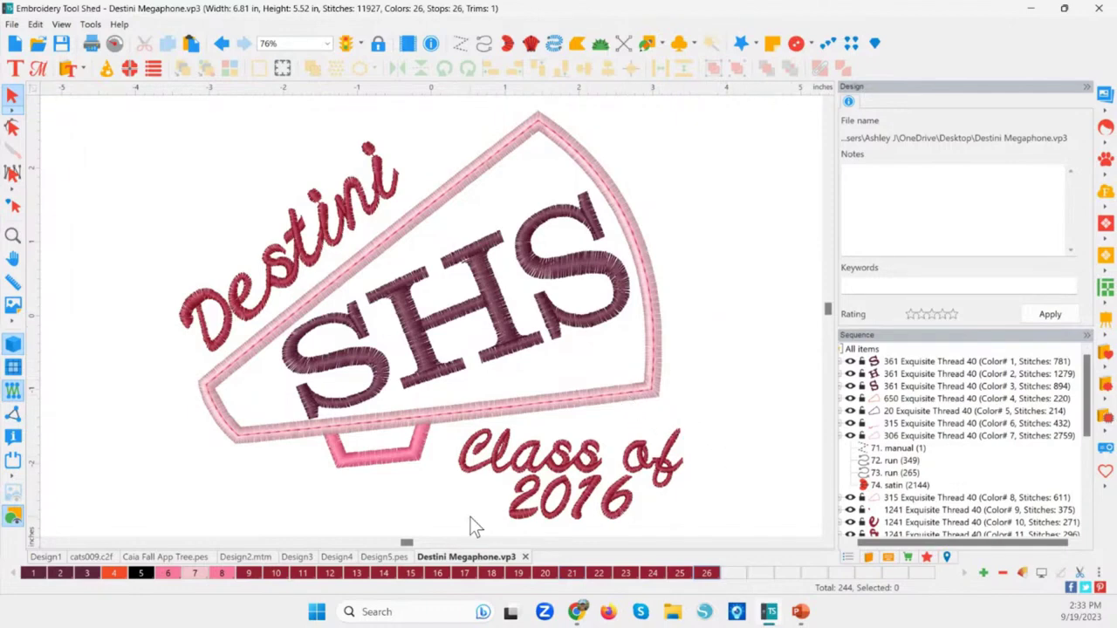
Step: View the open designs Design2.mtm, Design3 and Design5.pes in turn
{"action": "left_click", "coordinate": [247, 559]}
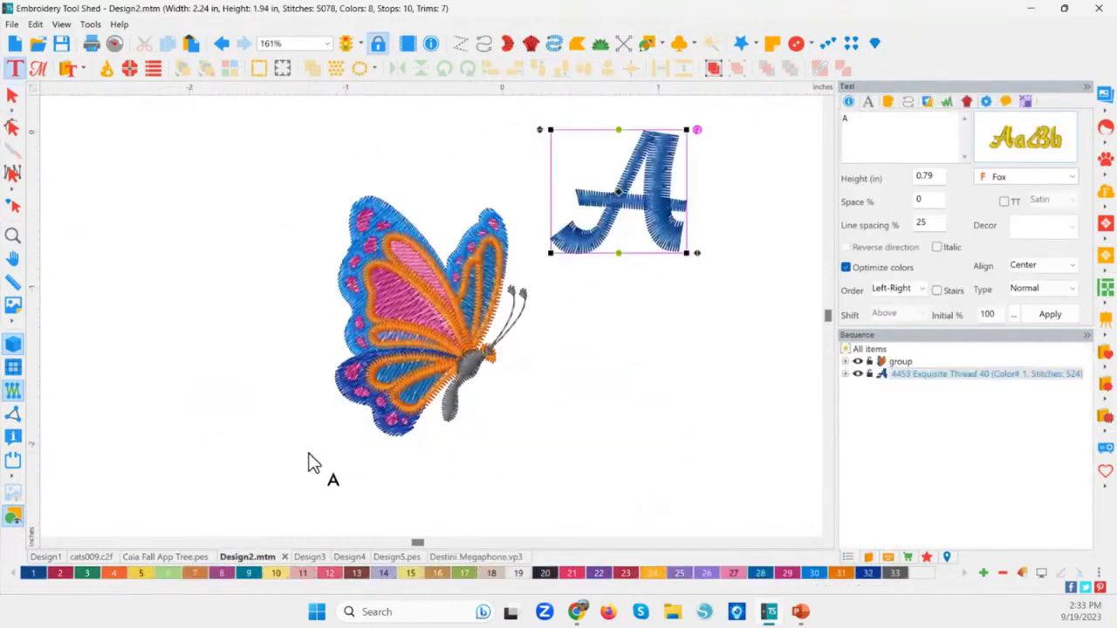
{"action": "left_click", "coordinate": [309, 557]}
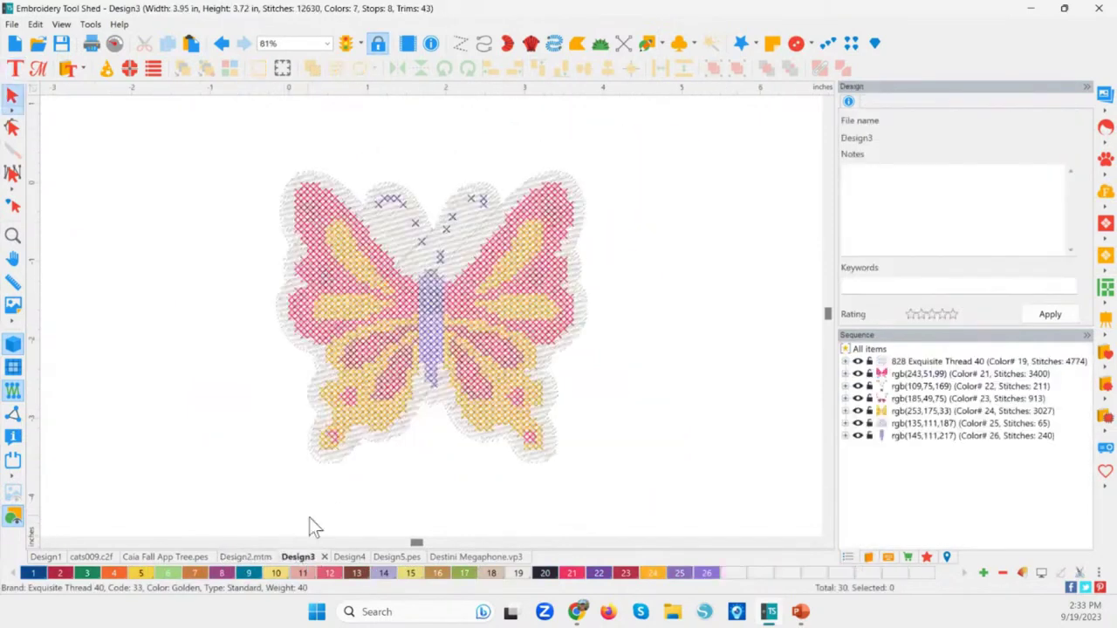
{"action": "left_click", "coordinate": [397, 558]}
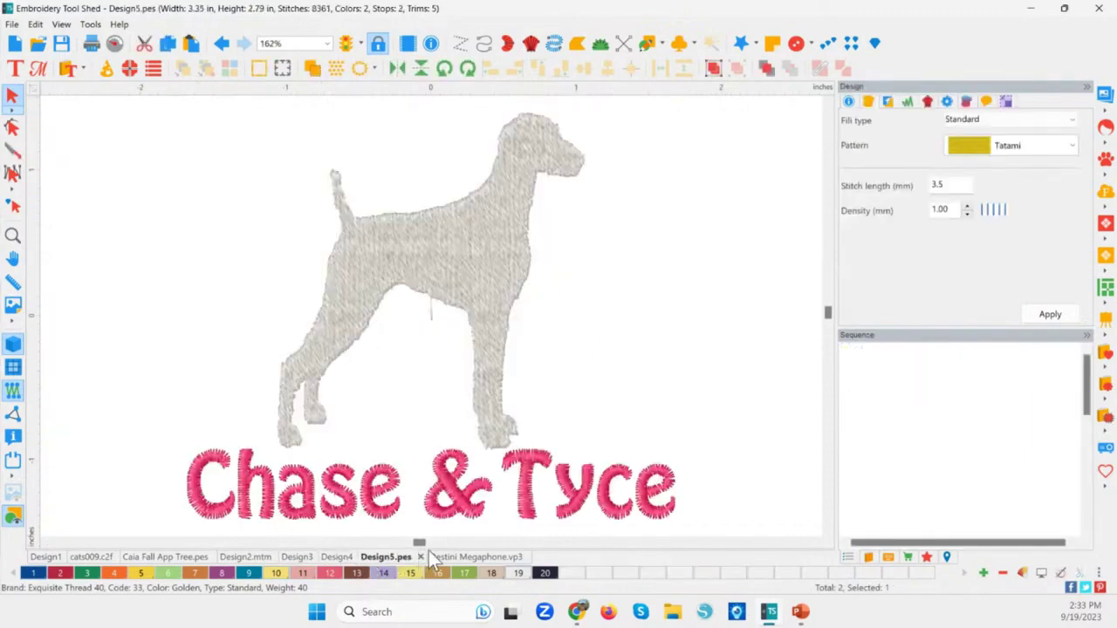
Step: Start a new blank design, draw a thin horizontal artwork rectangle about 1.60 by 0.15 inches near its upper edge, and select it
{"action": "left_click", "coordinate": [14, 42]}
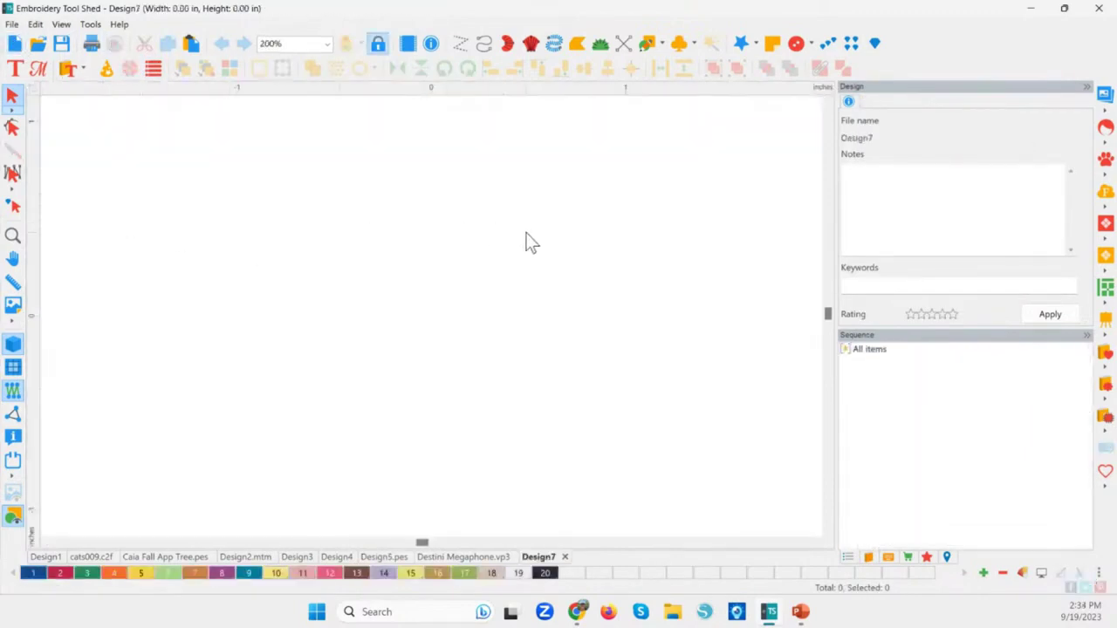
{"action": "left_click", "coordinate": [665, 47]}
{"action": "left_click", "coordinate": [688, 77]}
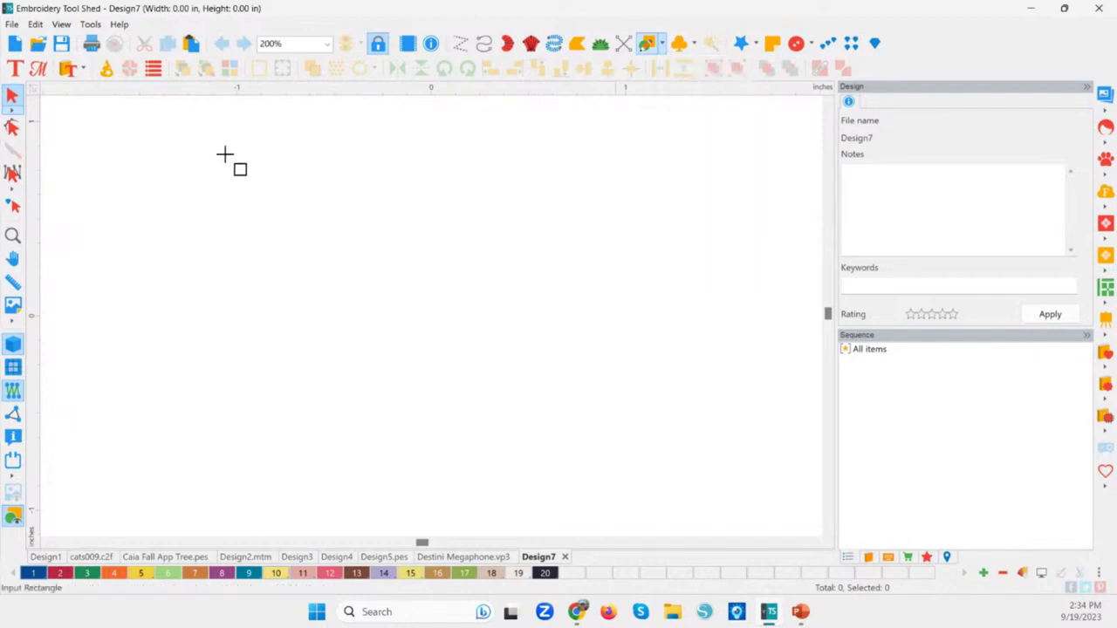
{"action": "left_click_drag", "start_coordinate": [198, 132], "coordinate": [507, 159]}
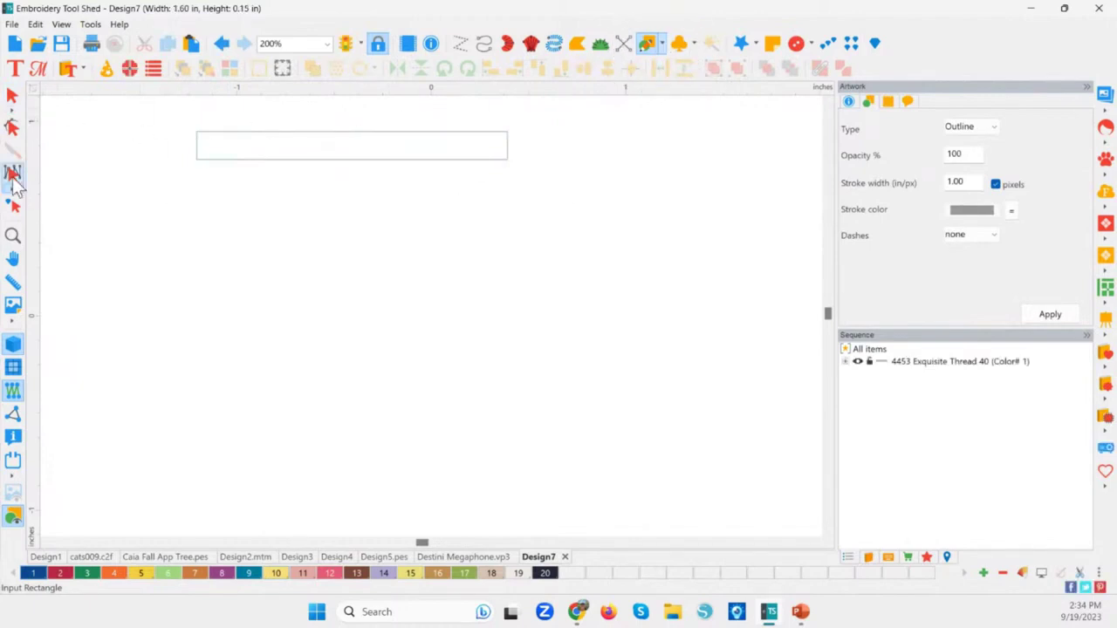
{"action": "left_click", "coordinate": [12, 95]}
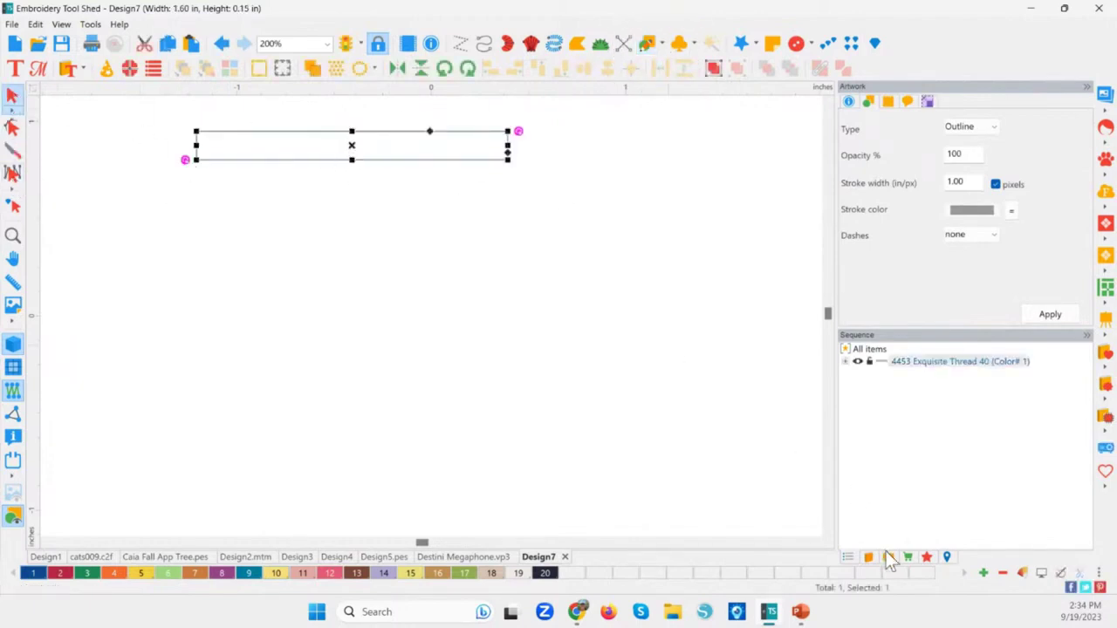
Step: Try the Standard fill and the run outline effects on the rectangle, and return it to plain artwork
{"action": "left_click", "coordinate": [927, 557]}
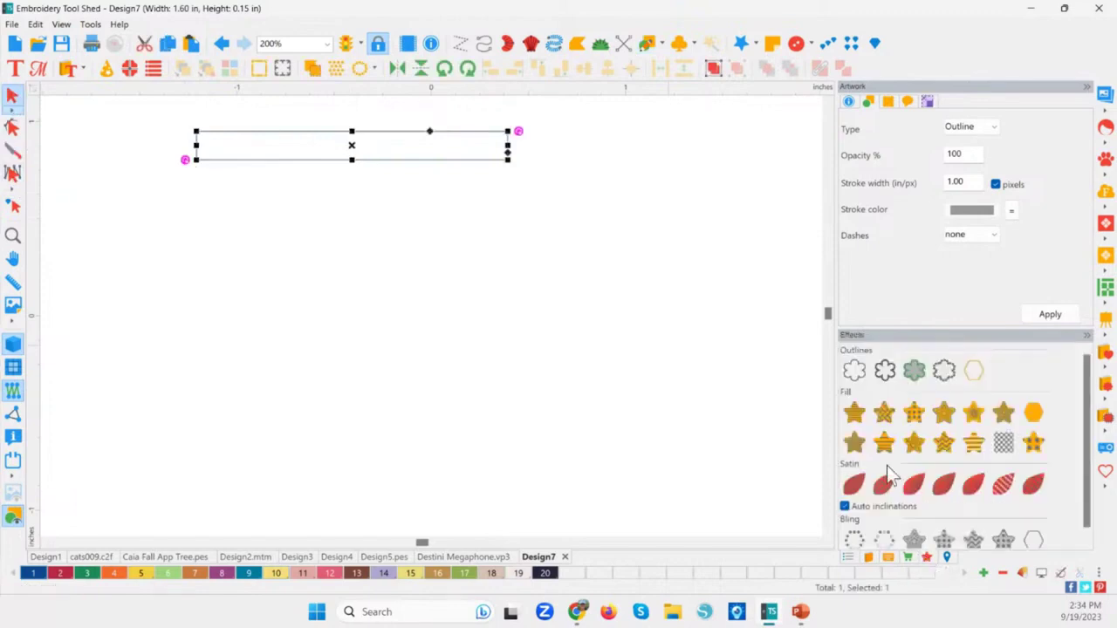
{"action": "left_click", "coordinate": [853, 415]}
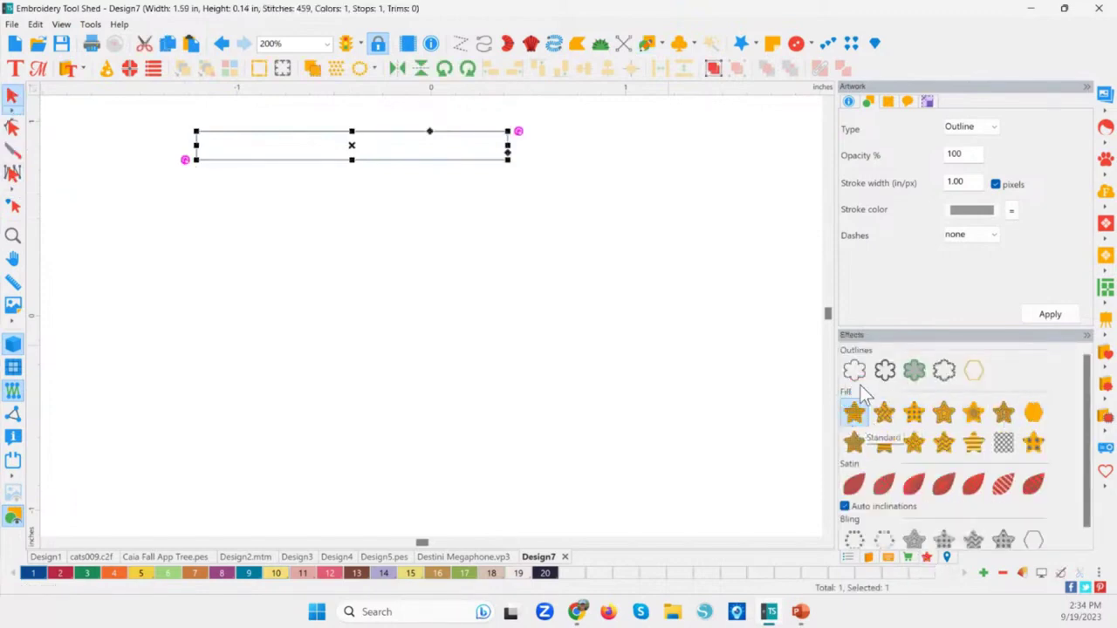
{"action": "left_click", "coordinate": [853, 383]}
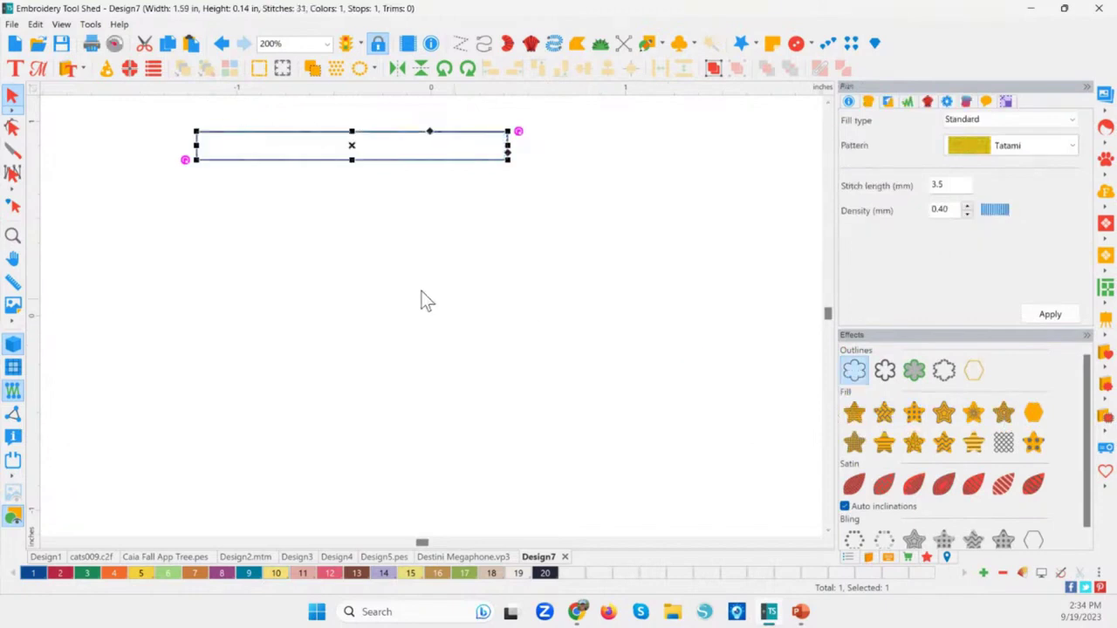
{"action": "left_click", "coordinate": [984, 375]}
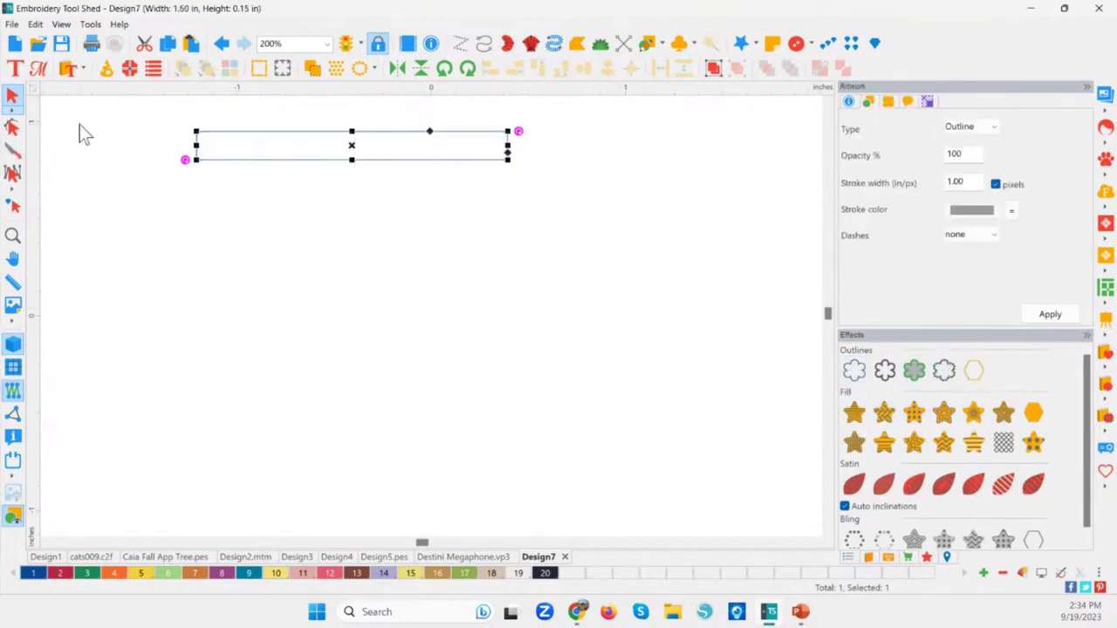
Step: Curve both long edges of the rectangle inward, convert the shape to satin stitches, and deselect it
{"action": "left_click", "coordinate": [10, 128]}
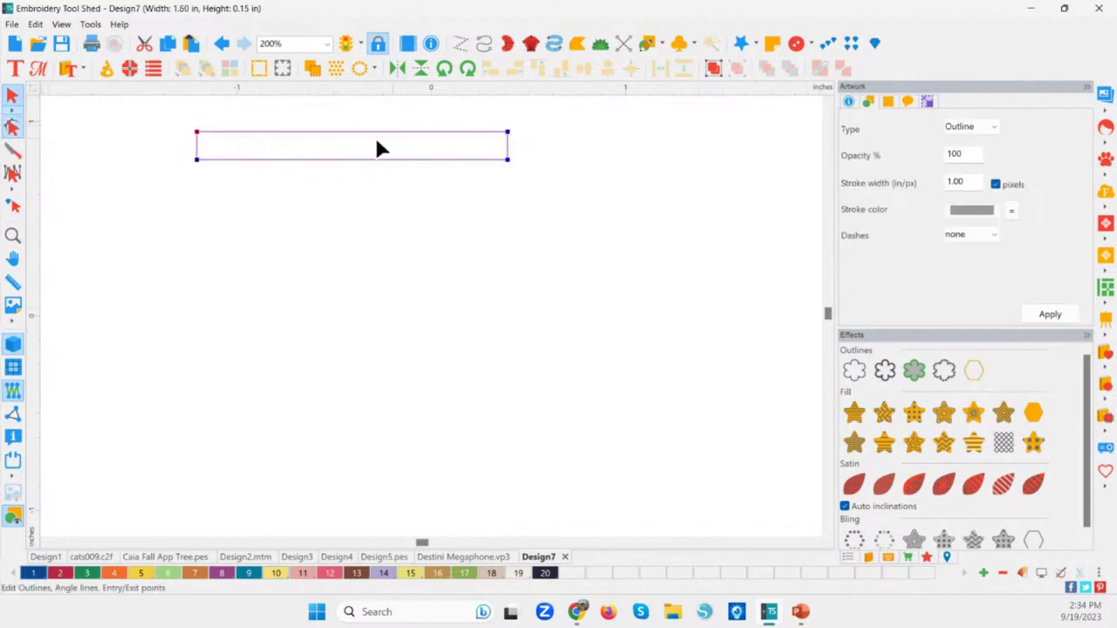
{"action": "left_click_drag", "start_coordinate": [355, 136], "coordinate": [341, 160]}
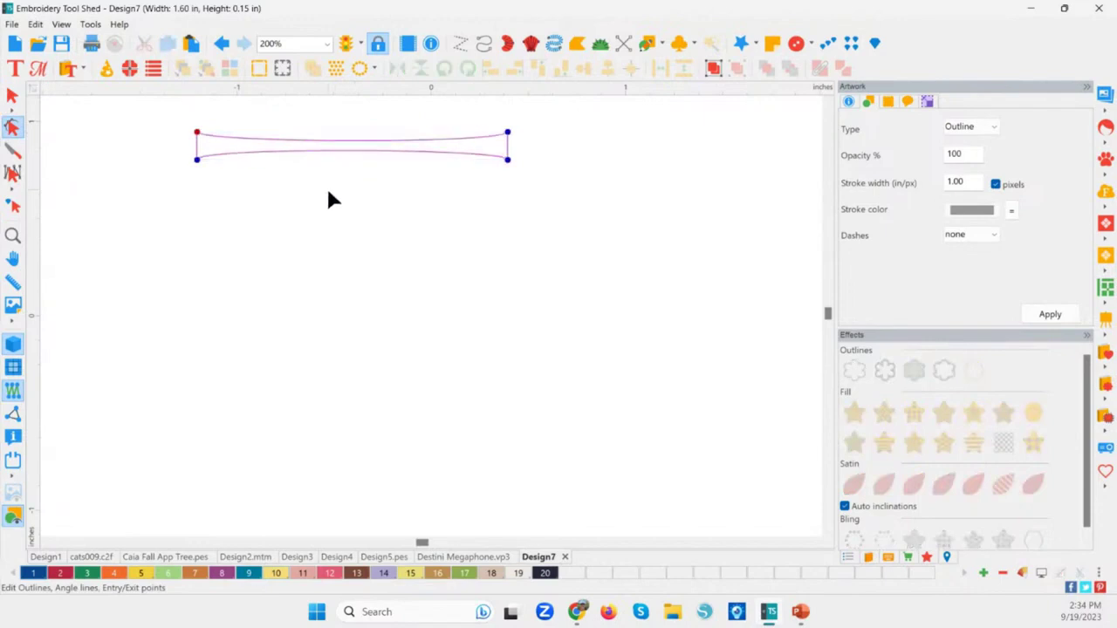
{"action": "left_click", "coordinate": [14, 98]}
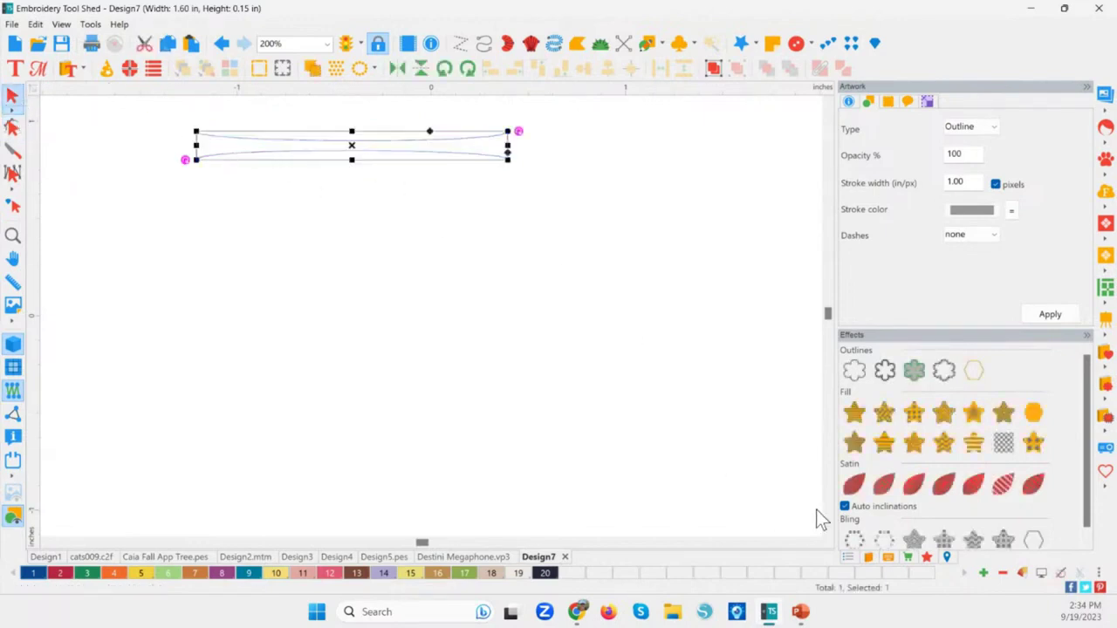
{"action": "left_click", "coordinate": [854, 485]}
{"action": "left_click", "coordinate": [391, 261]}
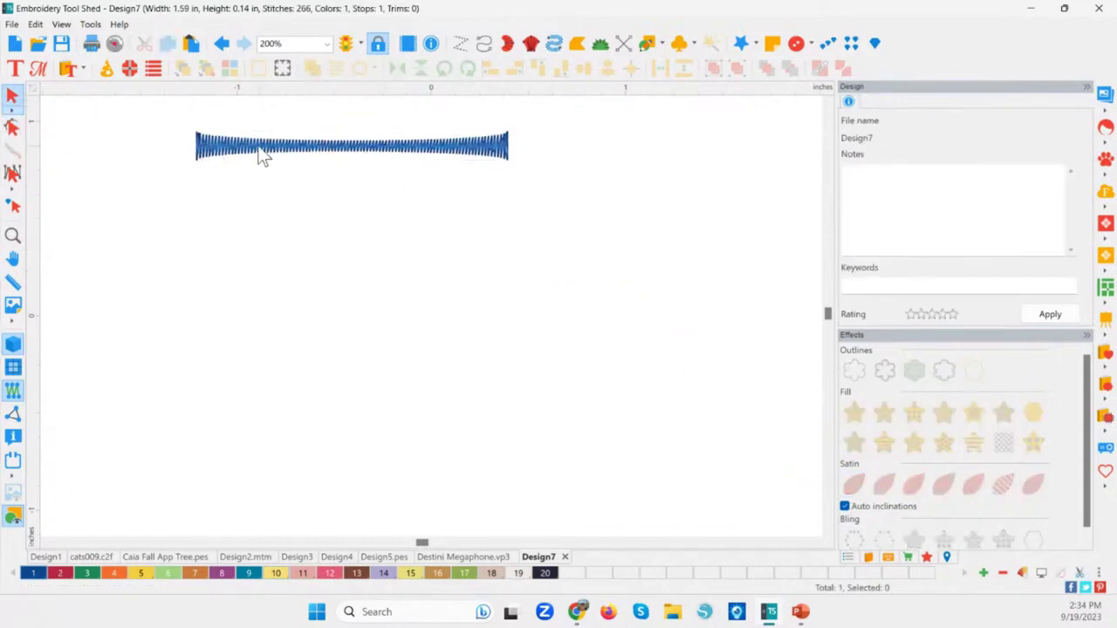
Step: Draw a straight horizontal Steil column just below the curved satin bar, matching its length
{"action": "left_click", "coordinate": [551, 47]}
{"action": "left_click", "coordinate": [199, 186]}
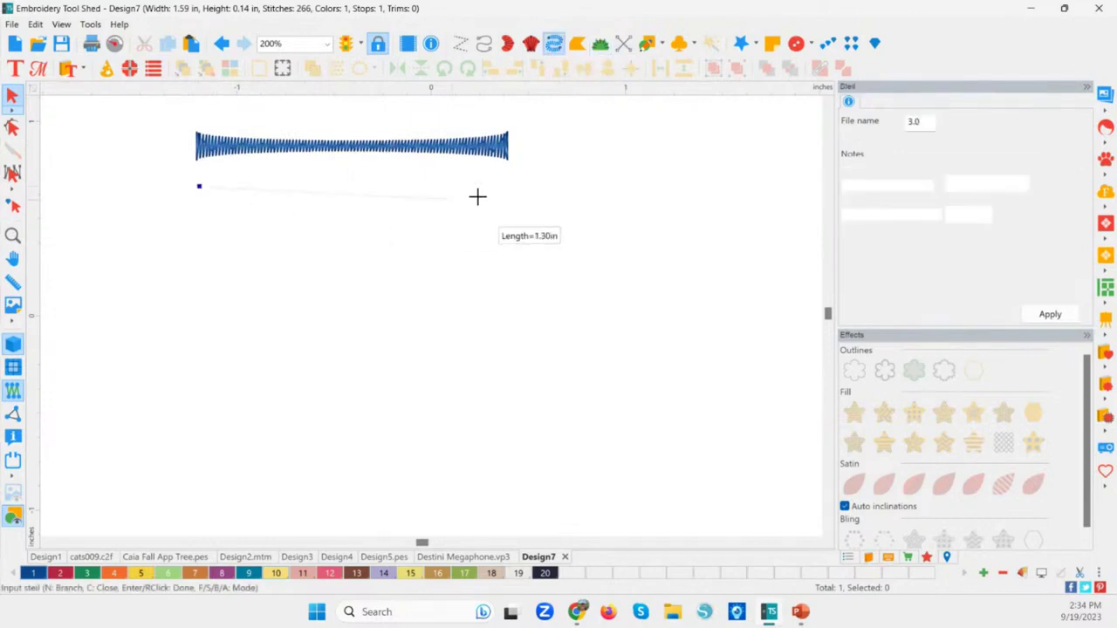
{"action": "left_click", "coordinate": [506, 186]}
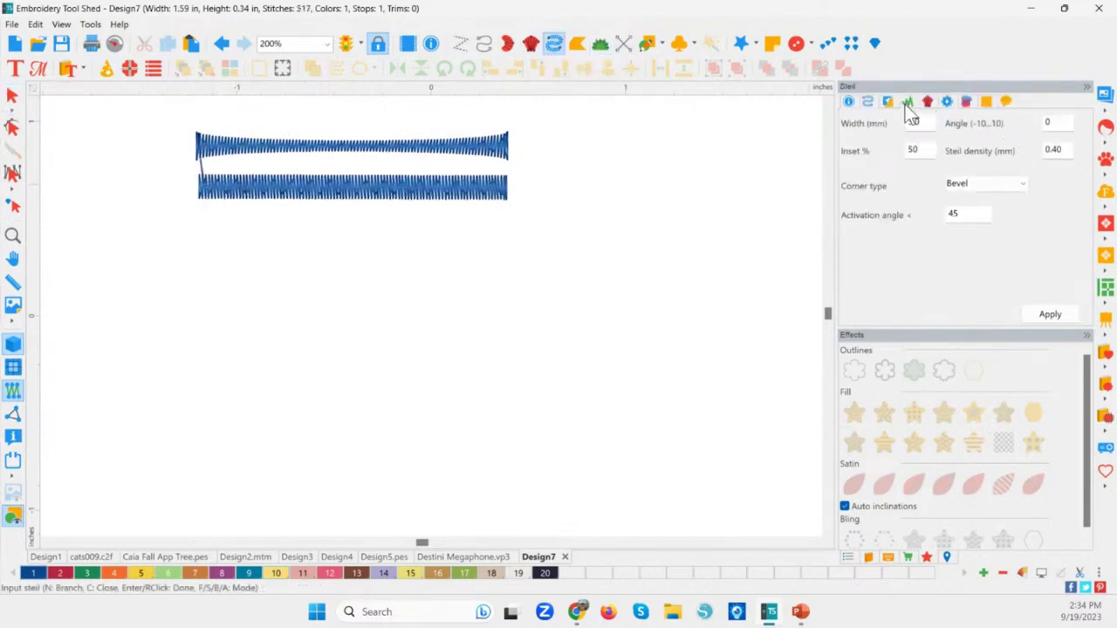
Step: Choose Percentage as the pull compensation type for the Steil column
{"action": "left_click", "coordinate": [908, 104]}
{"action": "left_click", "coordinate": [969, 135]}
{"action": "left_click", "coordinate": [958, 160]}
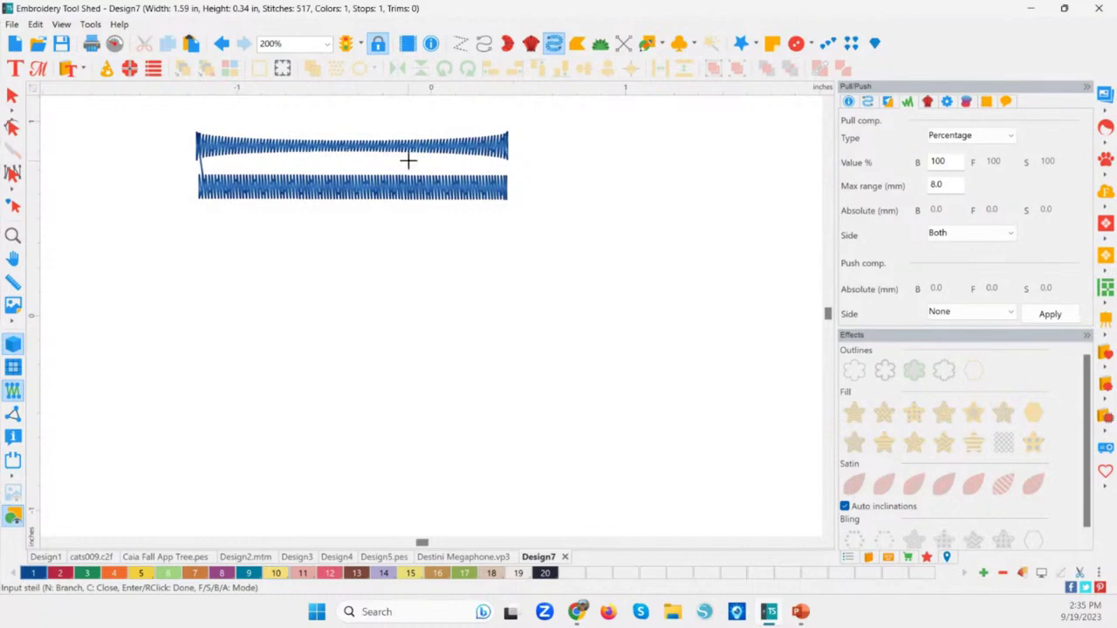
Step: Select the Steil column and compare its stitches up close with the curved satin bar above it
{"action": "left_click", "coordinate": [13, 96]}
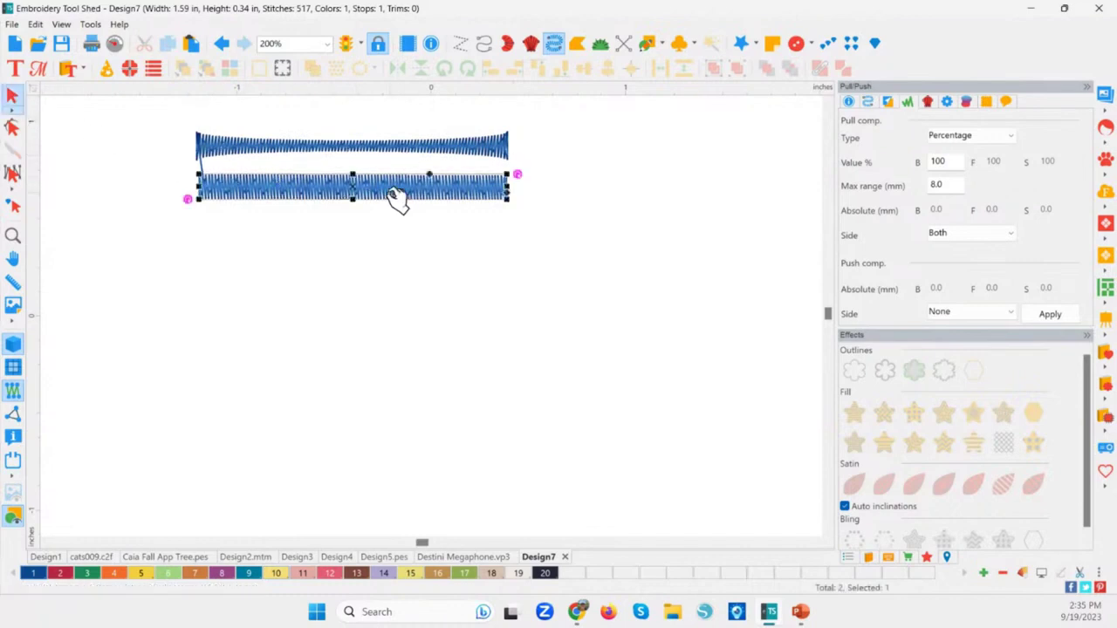
{"action": "left_click", "coordinate": [215, 210]}
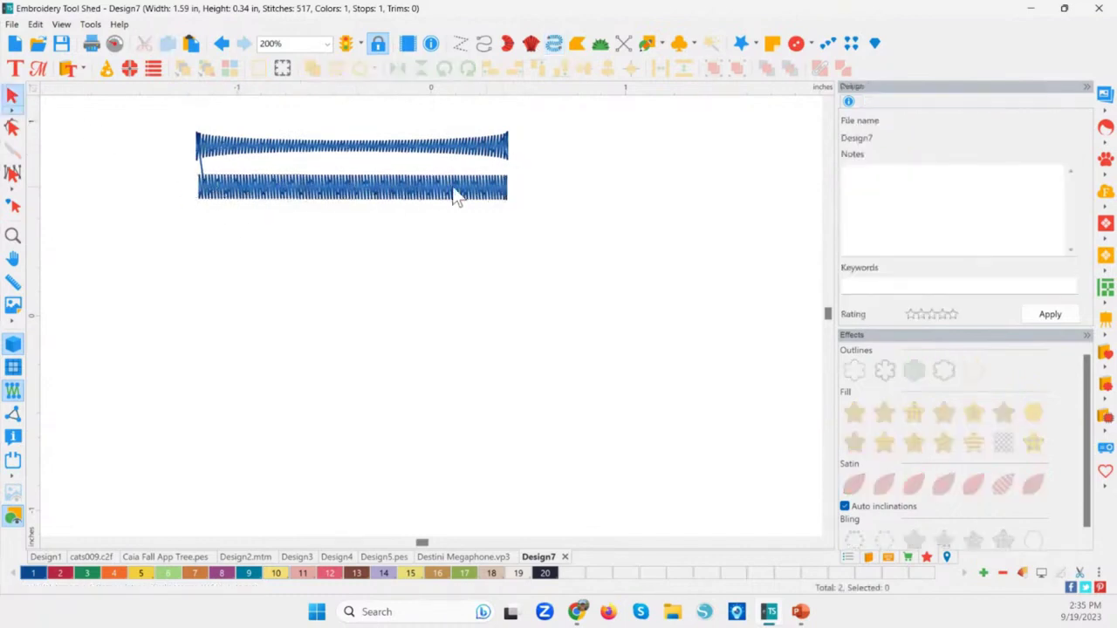
{"action": "left_click", "coordinate": [385, 194]}
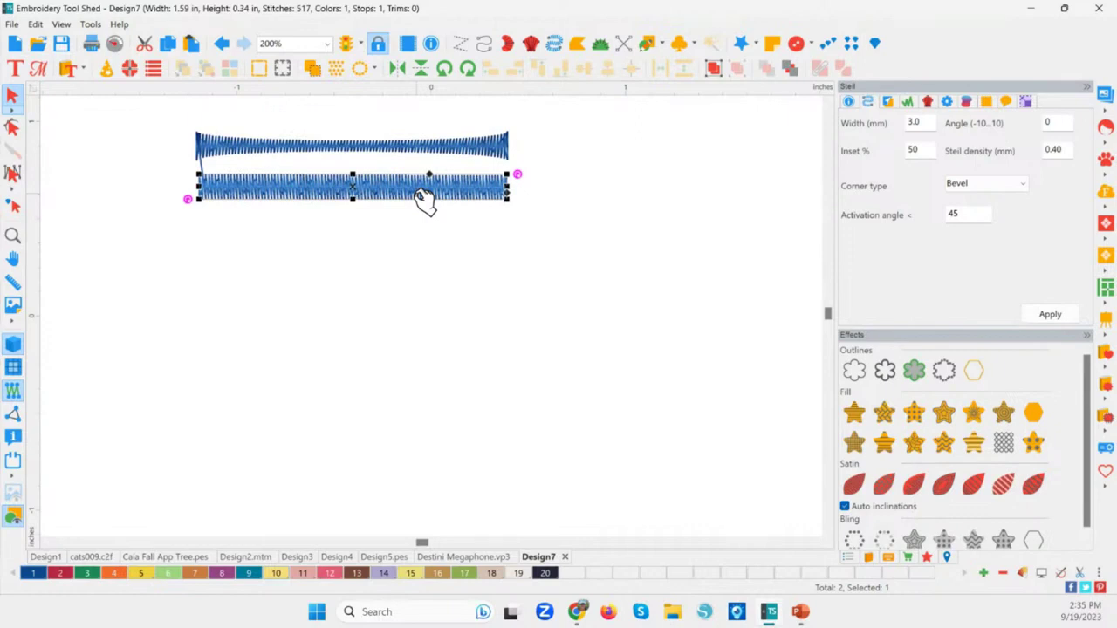
{"action": "left_click", "coordinate": [13, 237]}
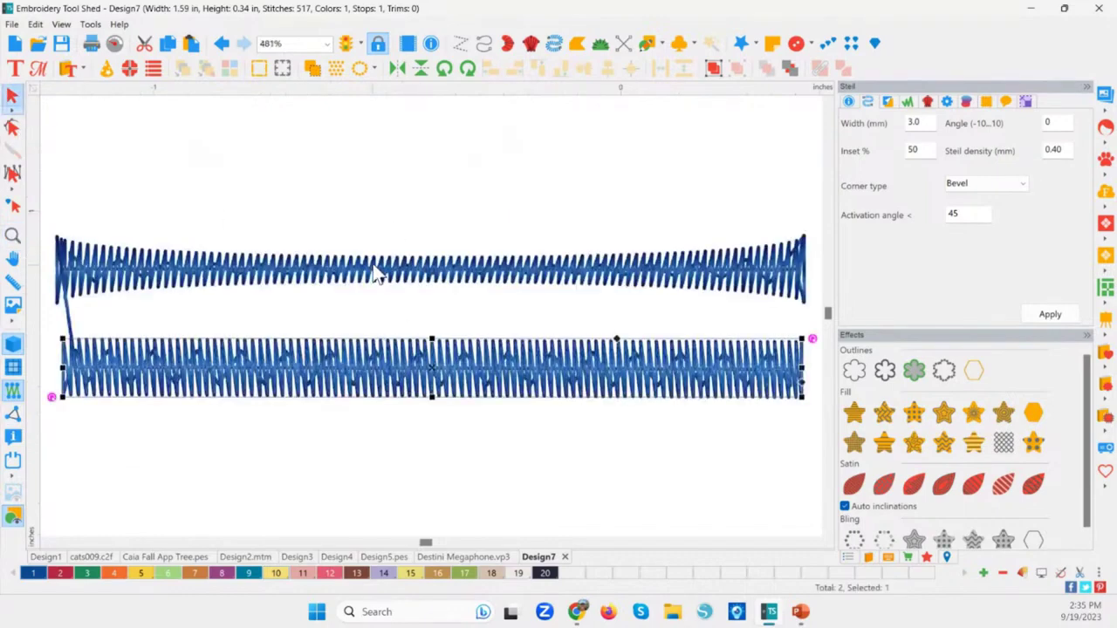
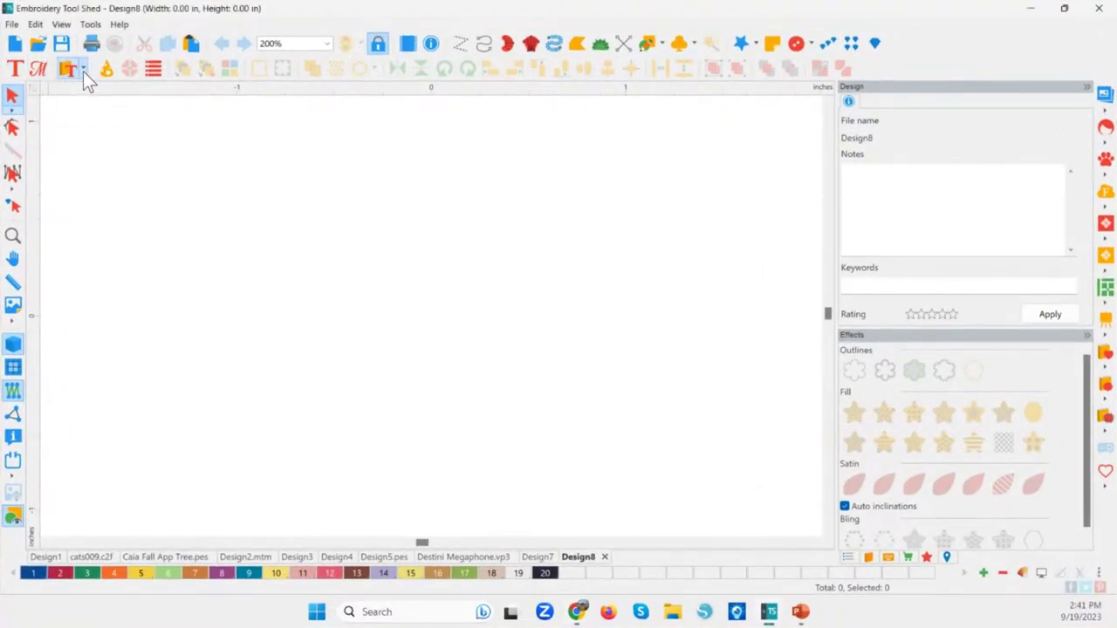
Step: Open the Text Designs catalog for the blank Design8 and browse its Charms designs down to the sports motifs
{"action": "left_click", "coordinate": [83, 72]}
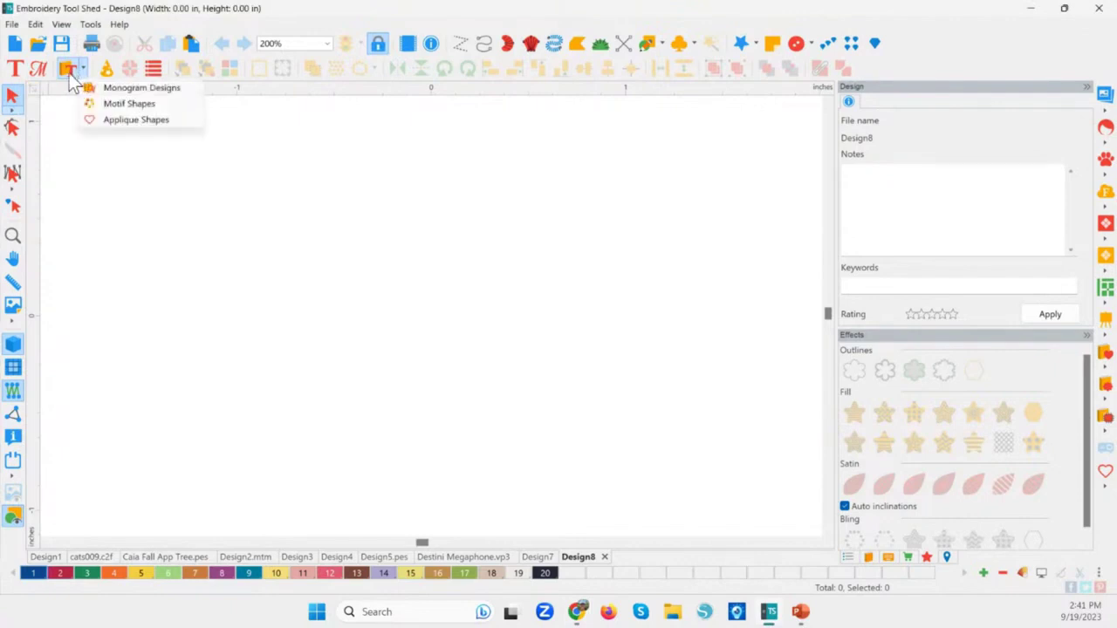
{"action": "left_click", "coordinate": [68, 75]}
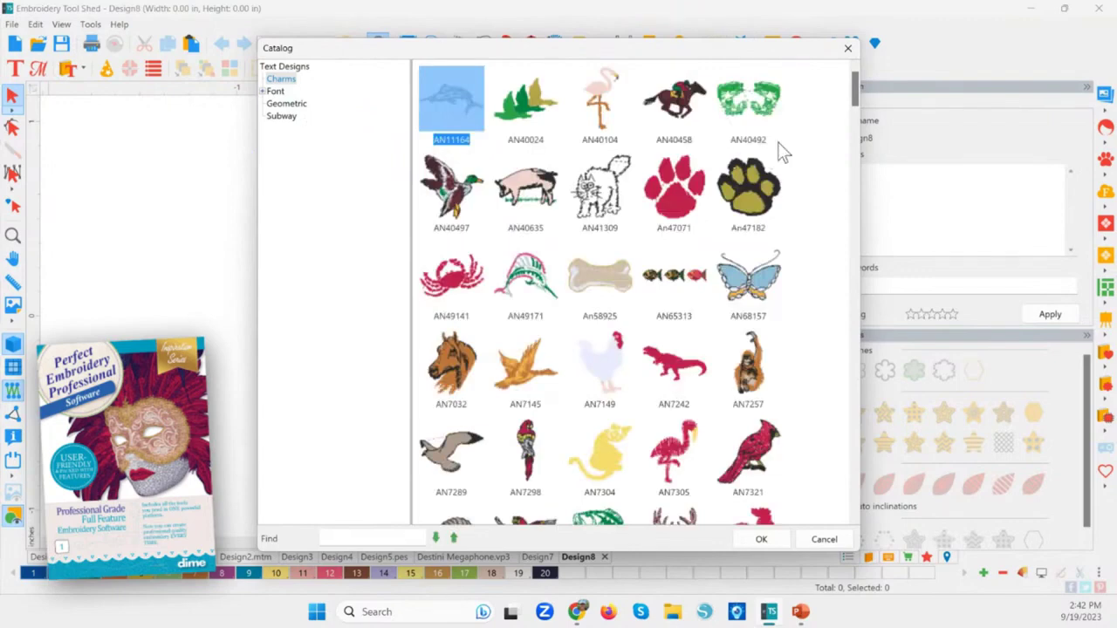
{"action": "left_click_drag", "start_coordinate": [858, 85], "coordinate": [850, 462]}
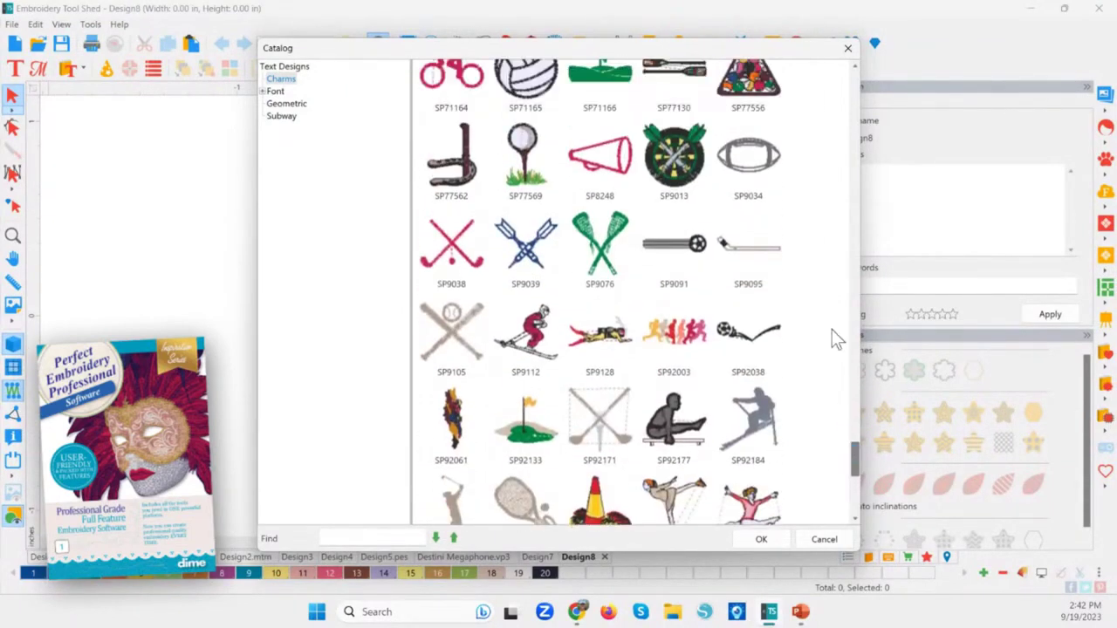
Step: Insert the SP9034 football charm from the catalog into Design8 and deselect it
{"action": "left_click", "coordinate": [748, 157]}
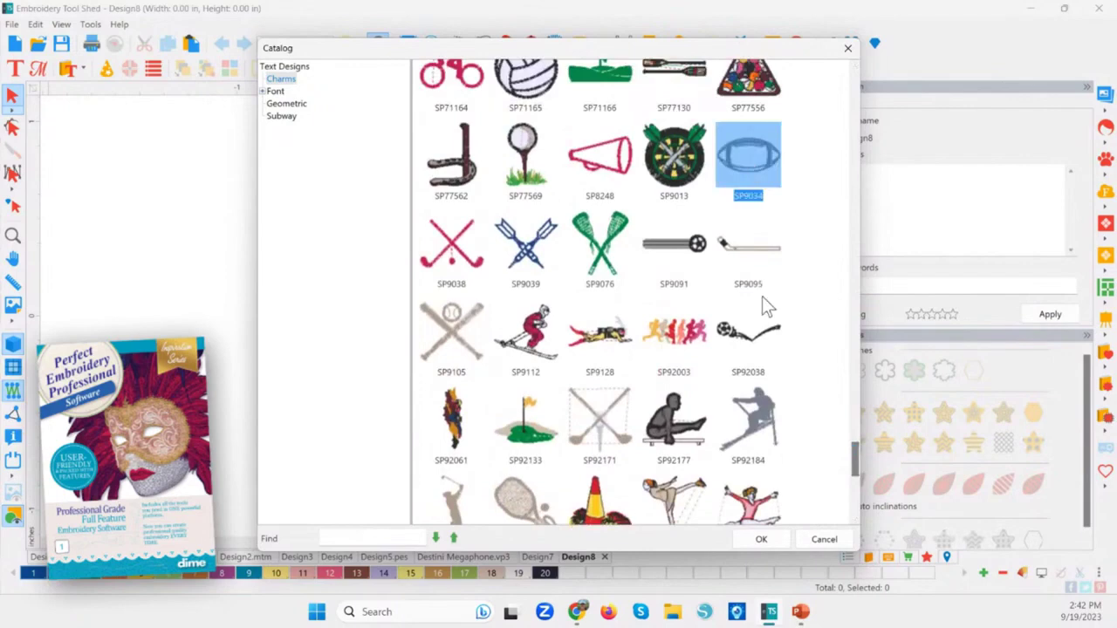
{"action": "left_click", "coordinate": [758, 538]}
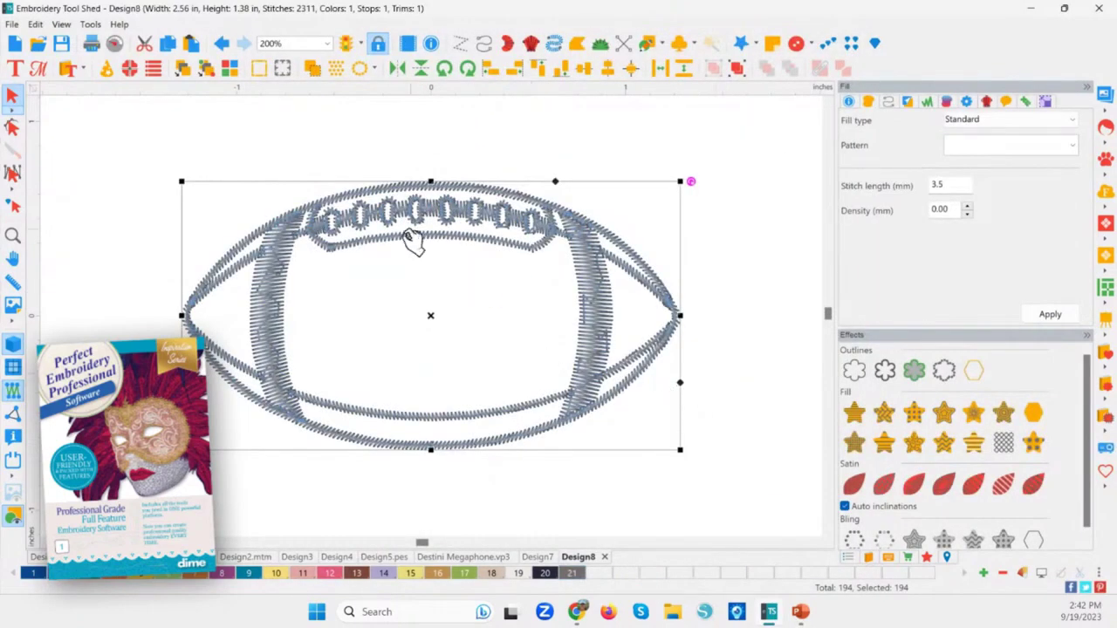
{"action": "left_click", "coordinate": [85, 307]}
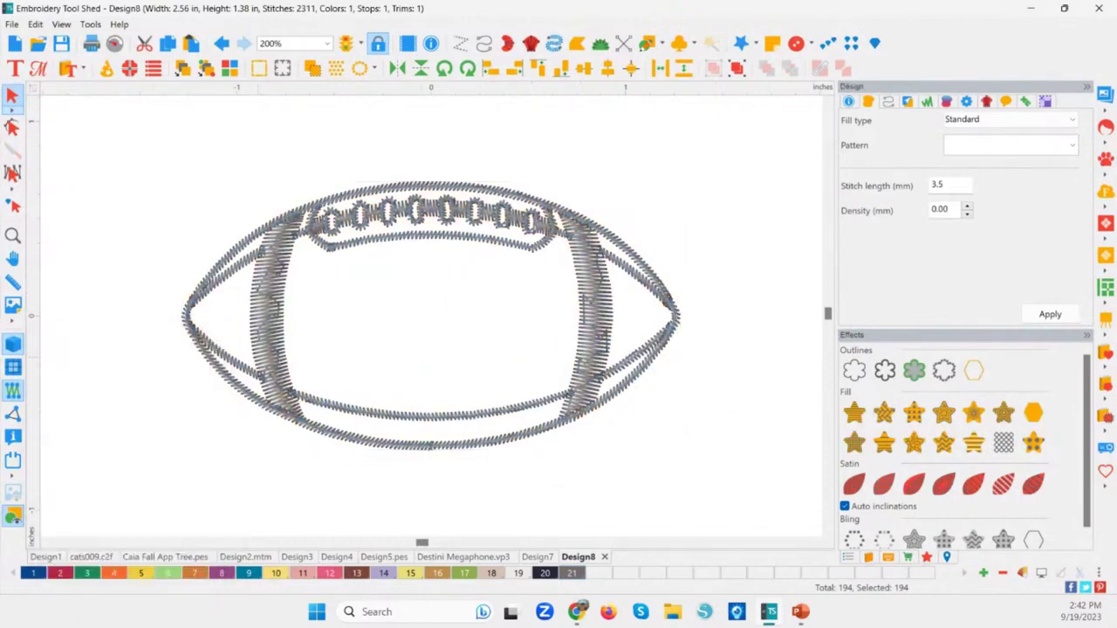
Step: Show the stitch sequence and ungroup the football design into its separate objects
{"action": "left_click", "coordinate": [849, 557]}
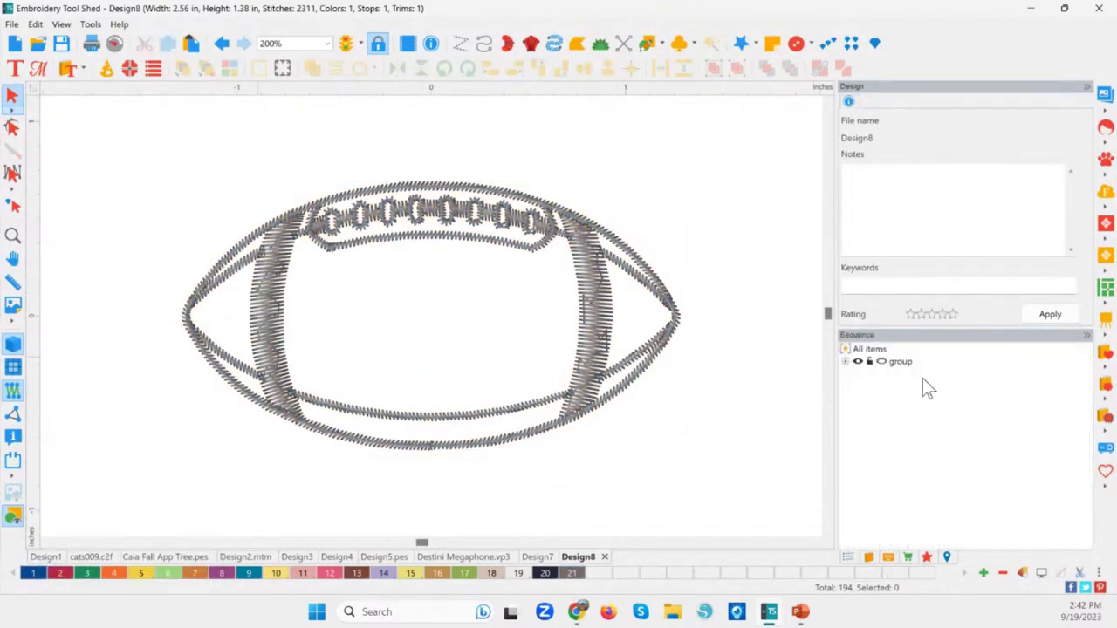
{"action": "left_click", "coordinate": [894, 363]}
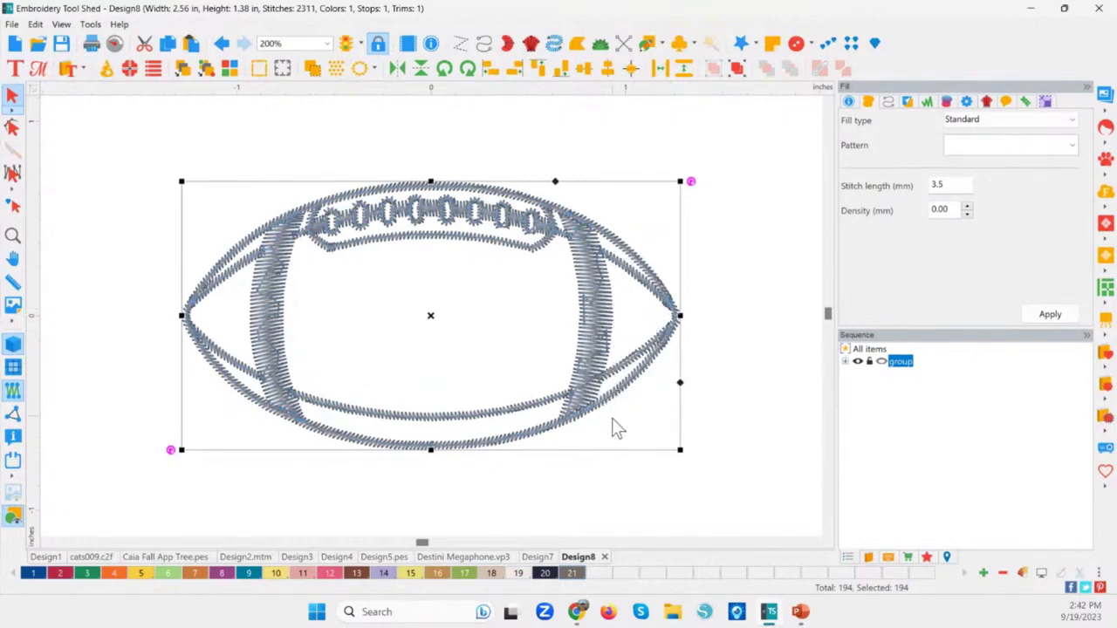
{"action": "left_click", "coordinate": [710, 427]}
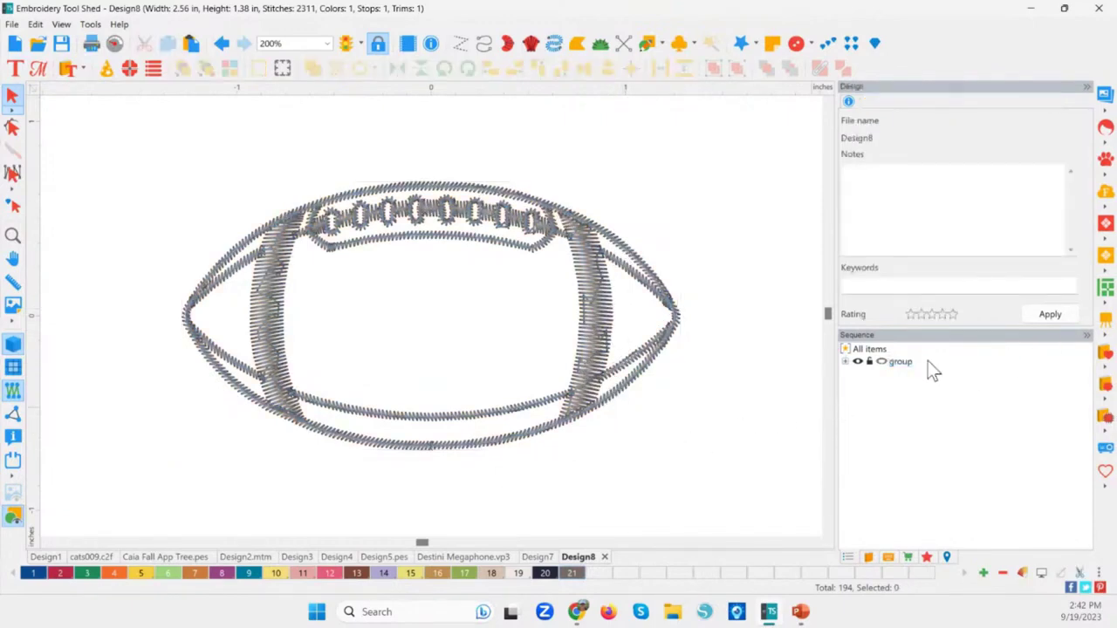
{"action": "left_click", "coordinate": [619, 392]}
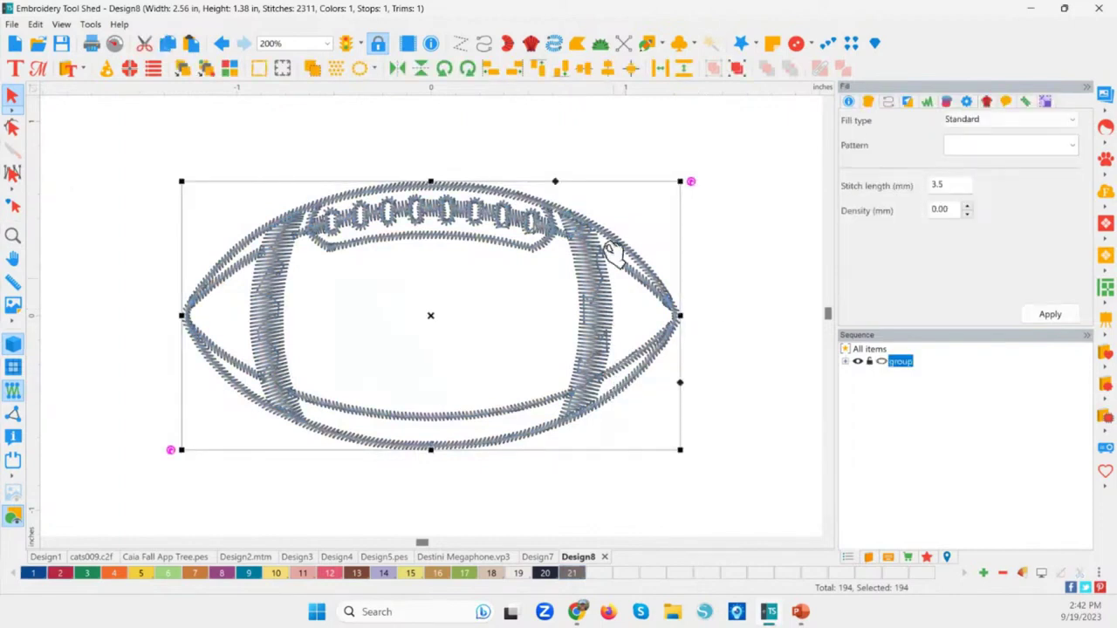
{"action": "left_click", "coordinate": [738, 69]}
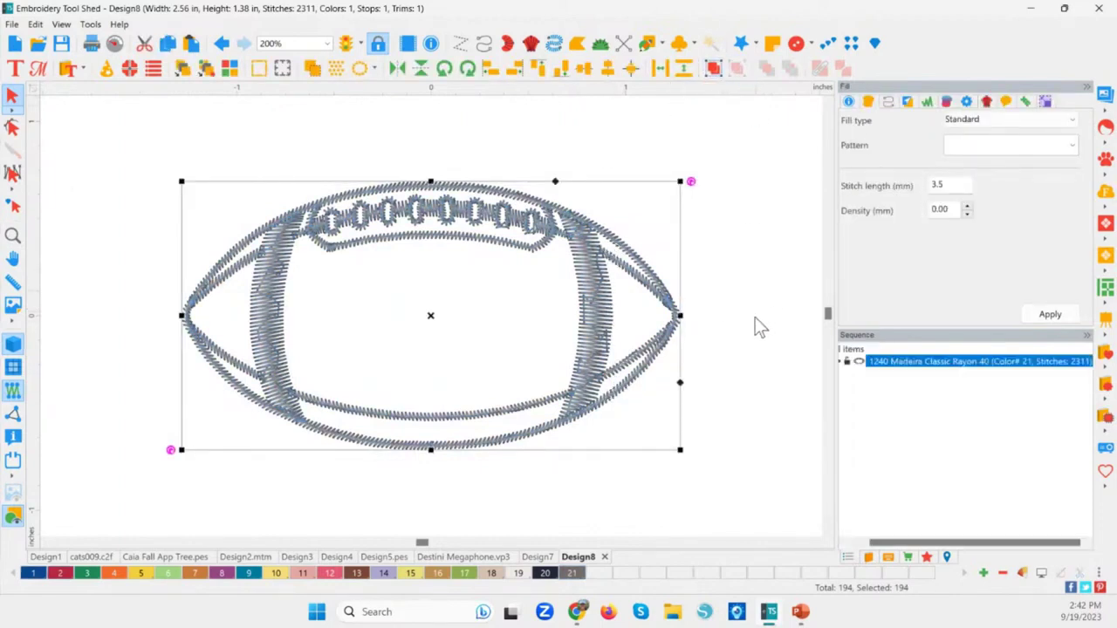
Step: Expand the football's thread color in the sequence, check individual run and satin objects, and select the outer satin outline
{"action": "left_click_drag", "start_coordinate": [906, 541], "coordinate": [846, 544]}
{"action": "left_click", "coordinate": [845, 362]}
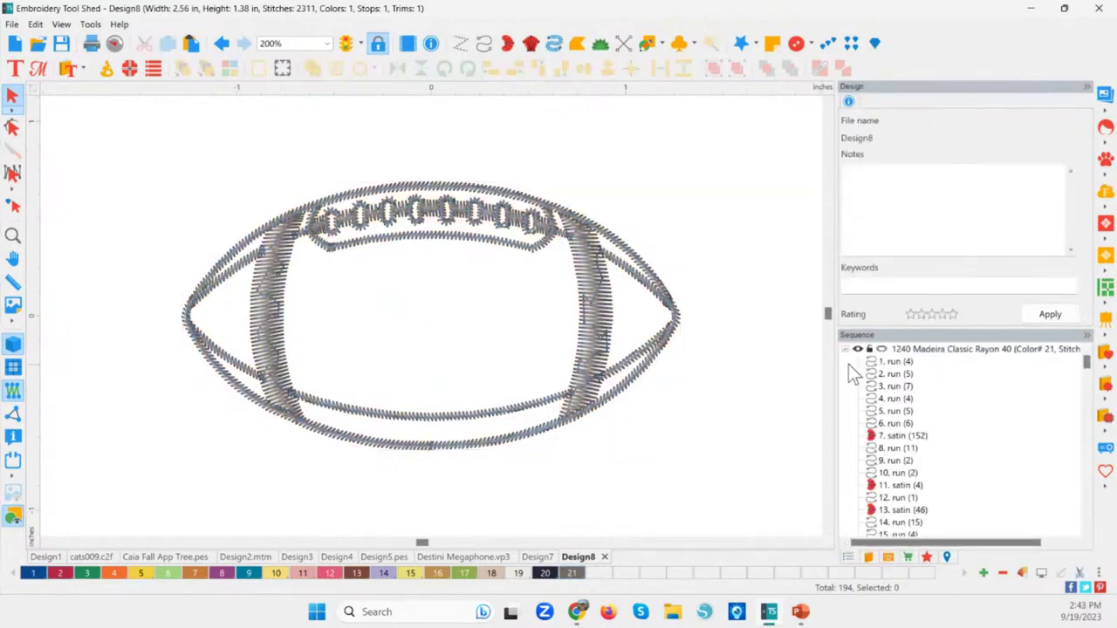
{"action": "left_click", "coordinate": [895, 374]}
{"action": "left_click", "coordinate": [898, 386]}
{"action": "left_click", "coordinate": [901, 436]}
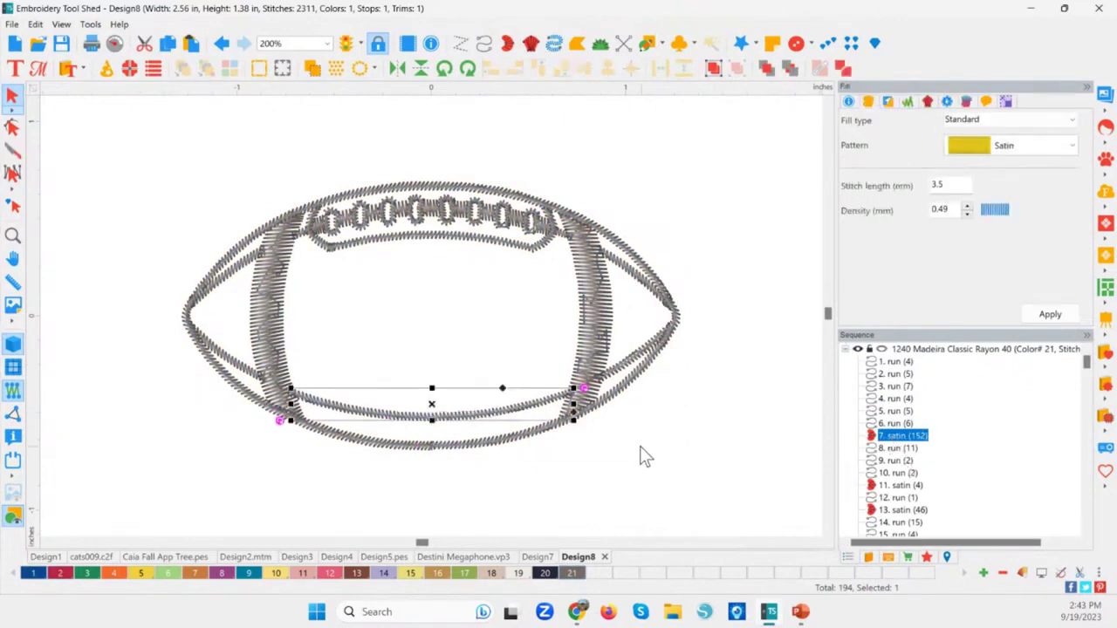
{"action": "left_click", "coordinate": [572, 430]}
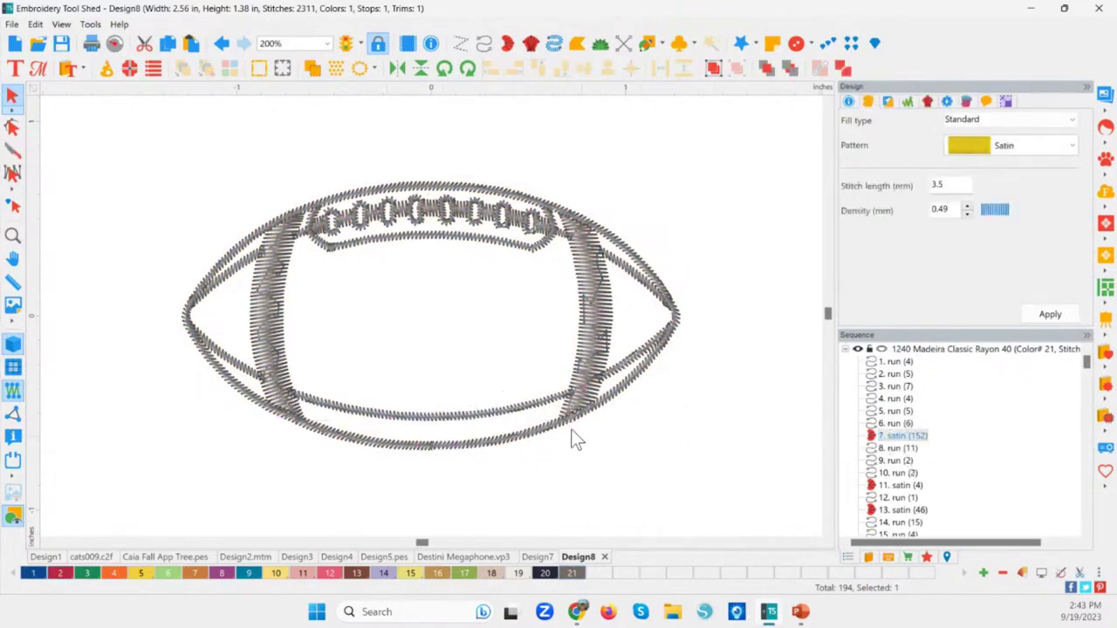
{"action": "left_click", "coordinate": [525, 446]}
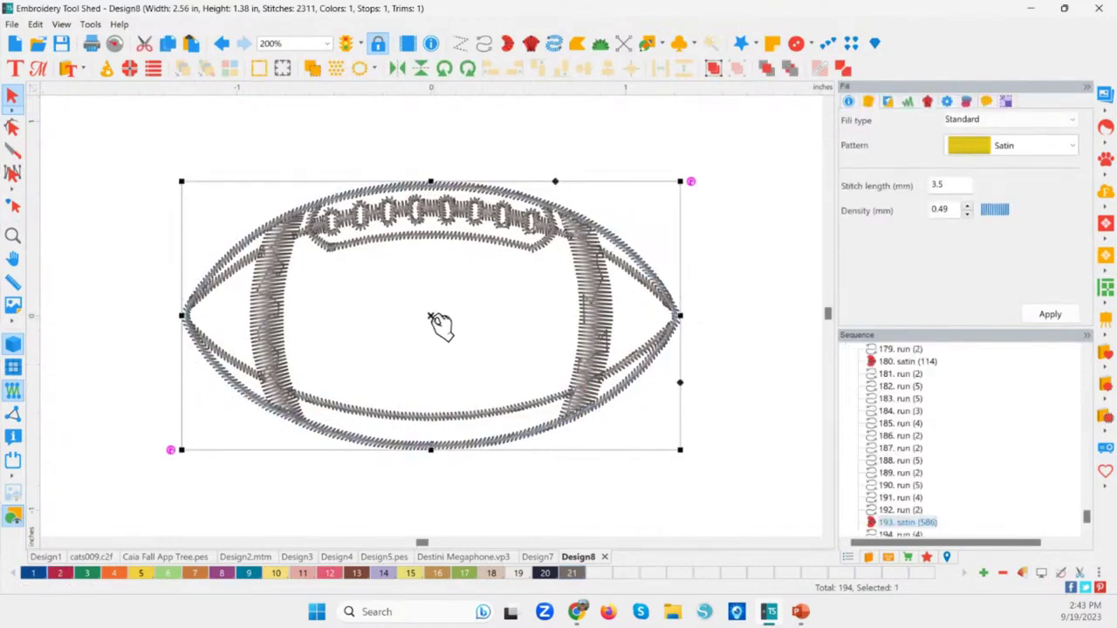
{"action": "left_click", "coordinate": [439, 324]}
{"action": "left_click_drag", "start_coordinate": [439, 325], "coordinate": [40, 274]}
{"action": "left_click", "coordinate": [14, 237]}
{"action": "left_click", "coordinate": [169, 399]}
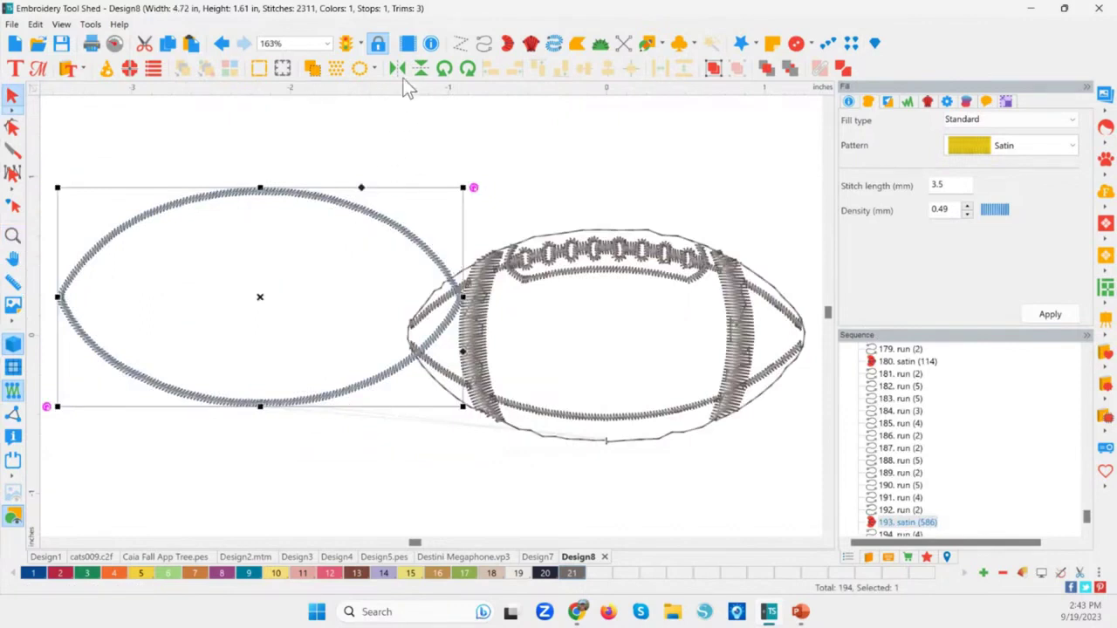
{"action": "left_click", "coordinate": [224, 46]}
{"action": "key", "text": "ctrl+z"}
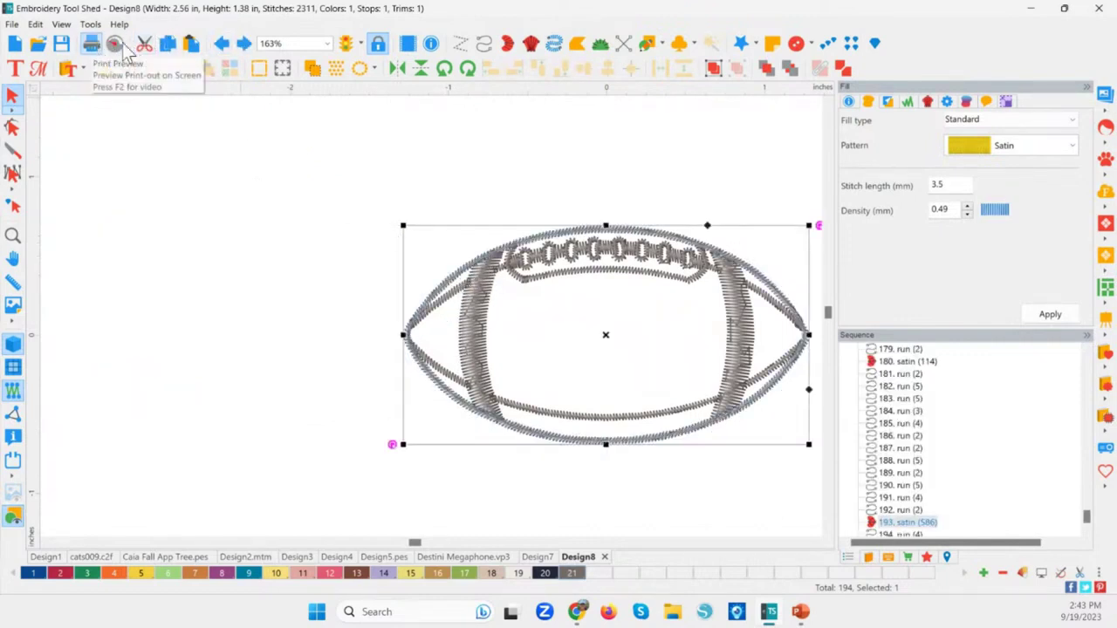
Step: Paste a copy of the football's outer satin outline and place it beside the original football
{"action": "left_click", "coordinate": [192, 45]}
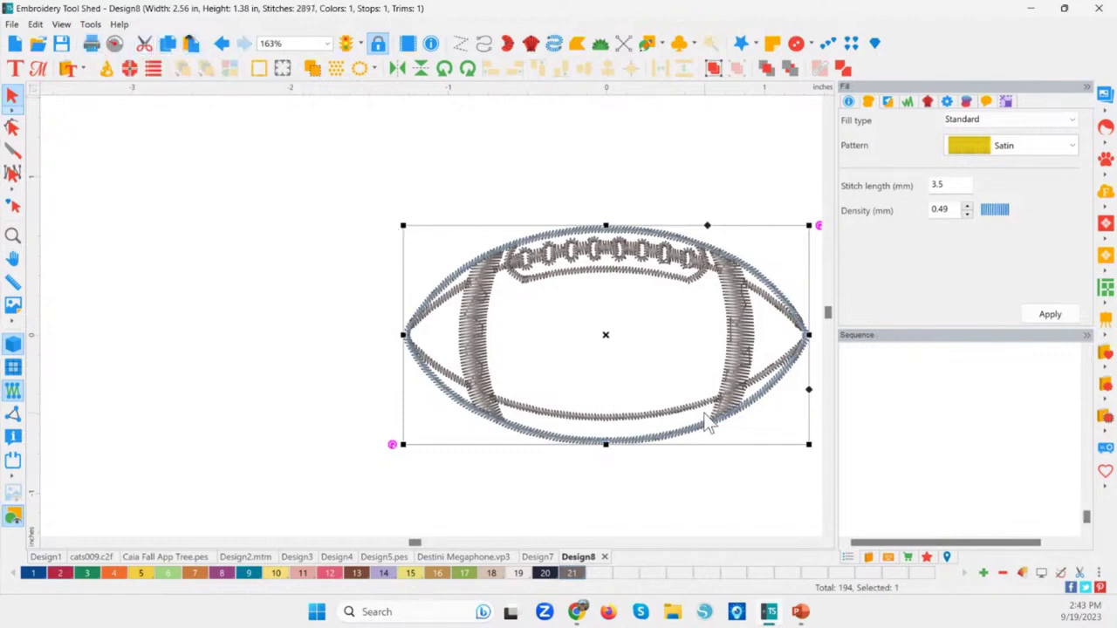
{"action": "left_click_drag", "start_coordinate": [611, 343], "coordinate": [164, 332]}
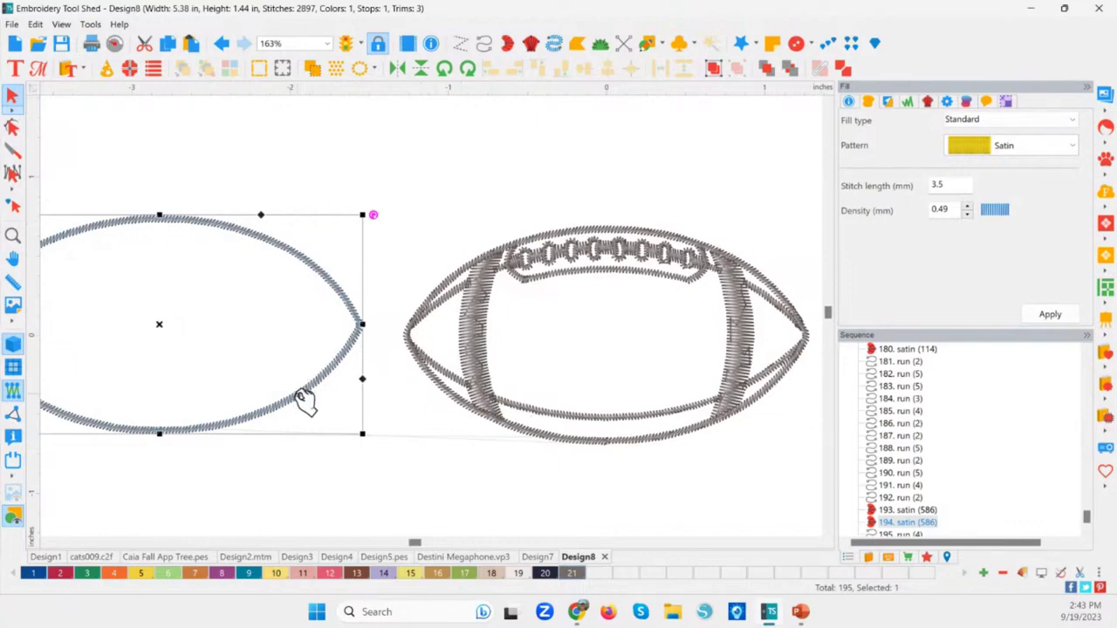
Step: Select all objects of the original football and group them
{"action": "scroll", "coordinate": [297, 401], "scroll_direction": "down", "scroll_amount": 1}
{"action": "left_click_drag", "start_coordinate": [382, 191], "coordinate": [816, 464]}
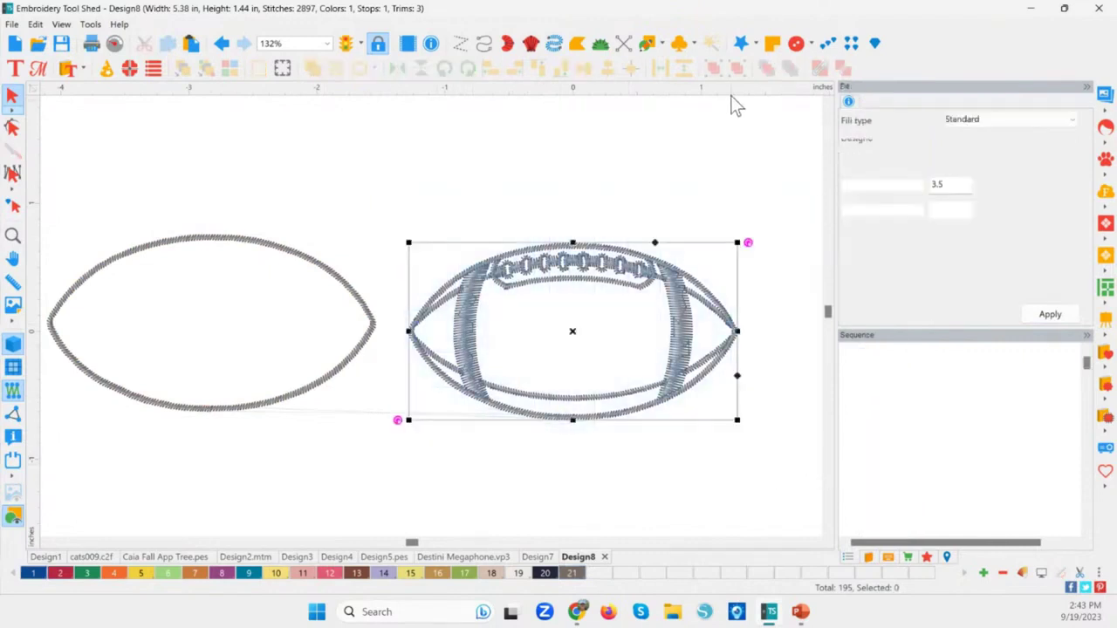
{"action": "left_click", "coordinate": [713, 68]}
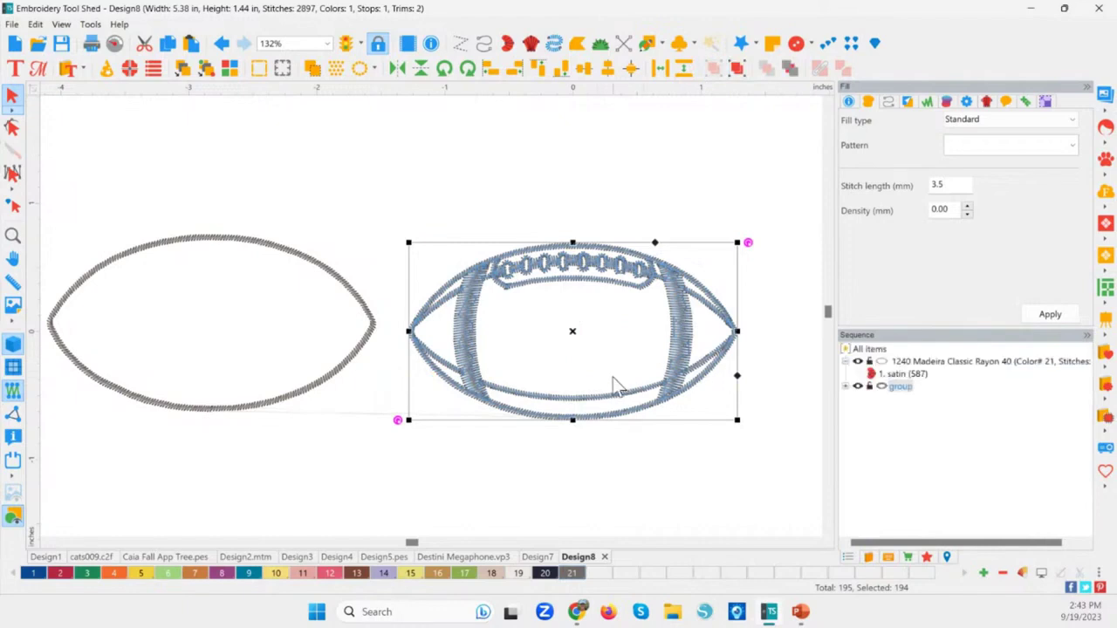
Step: Convert the copied outline into a Tatami fill with the Effects and color it with brown-orange thread 7
{"action": "left_click", "coordinate": [306, 389]}
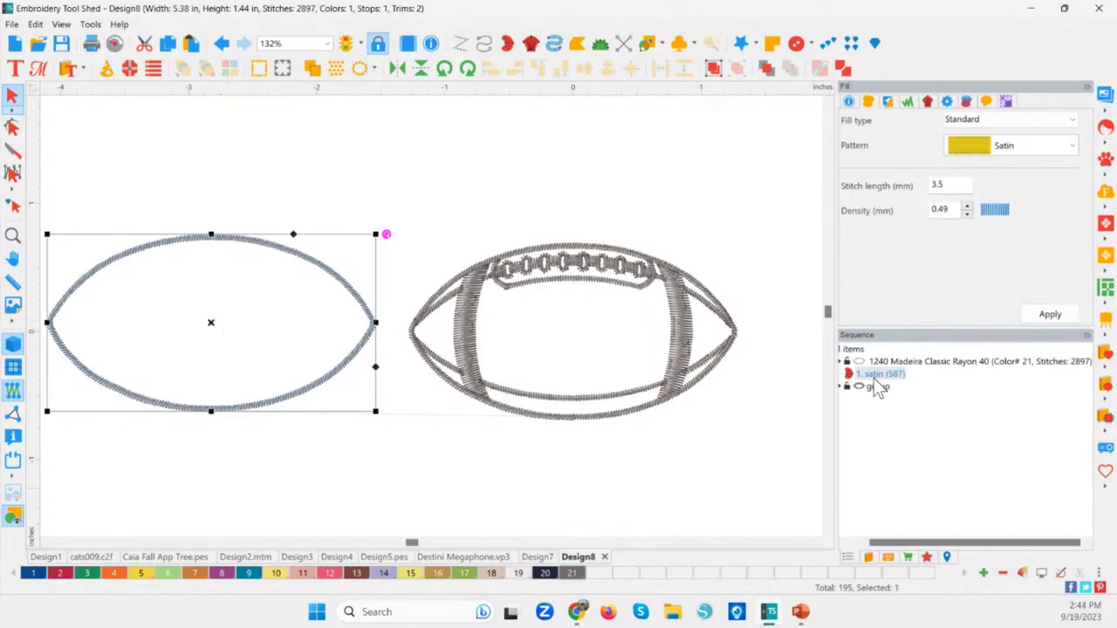
{"action": "left_click", "coordinate": [928, 559]}
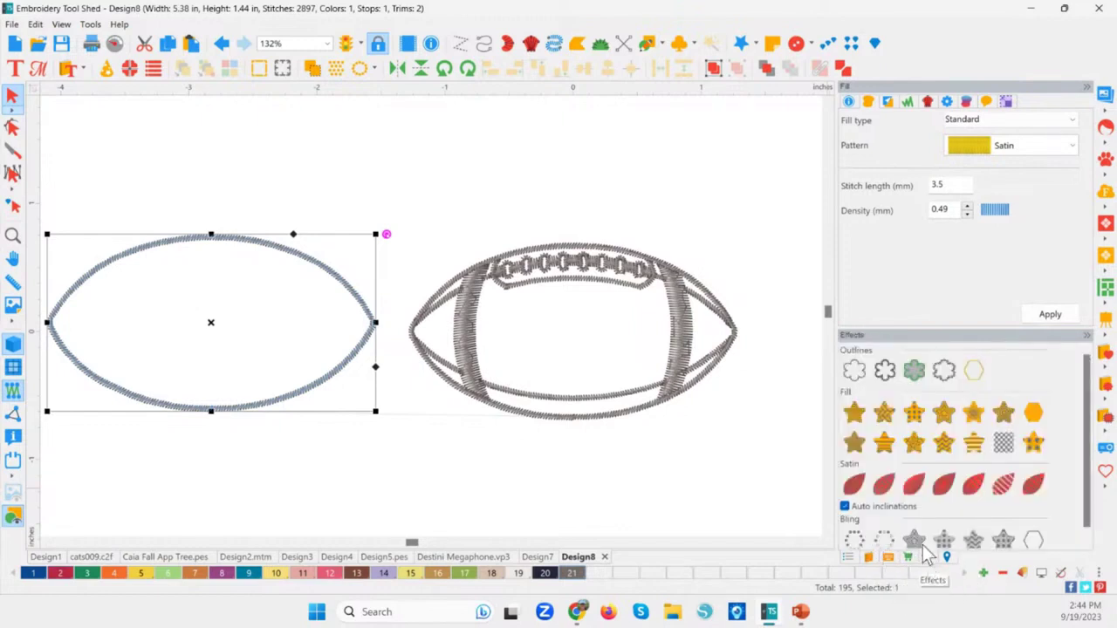
{"action": "left_click", "coordinate": [854, 413]}
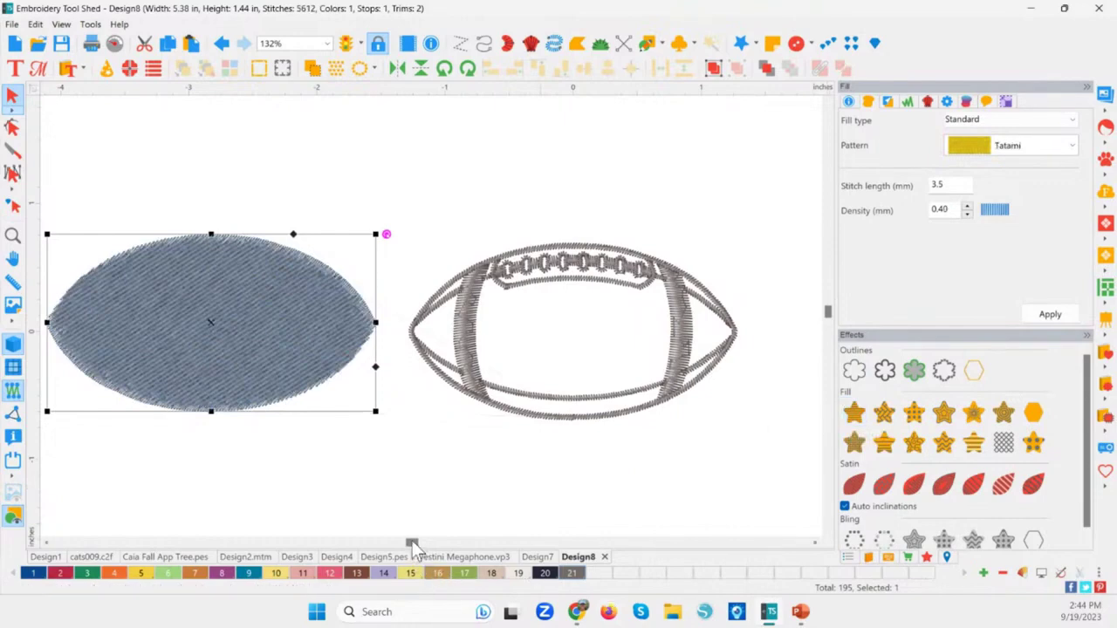
{"action": "left_click", "coordinate": [194, 575]}
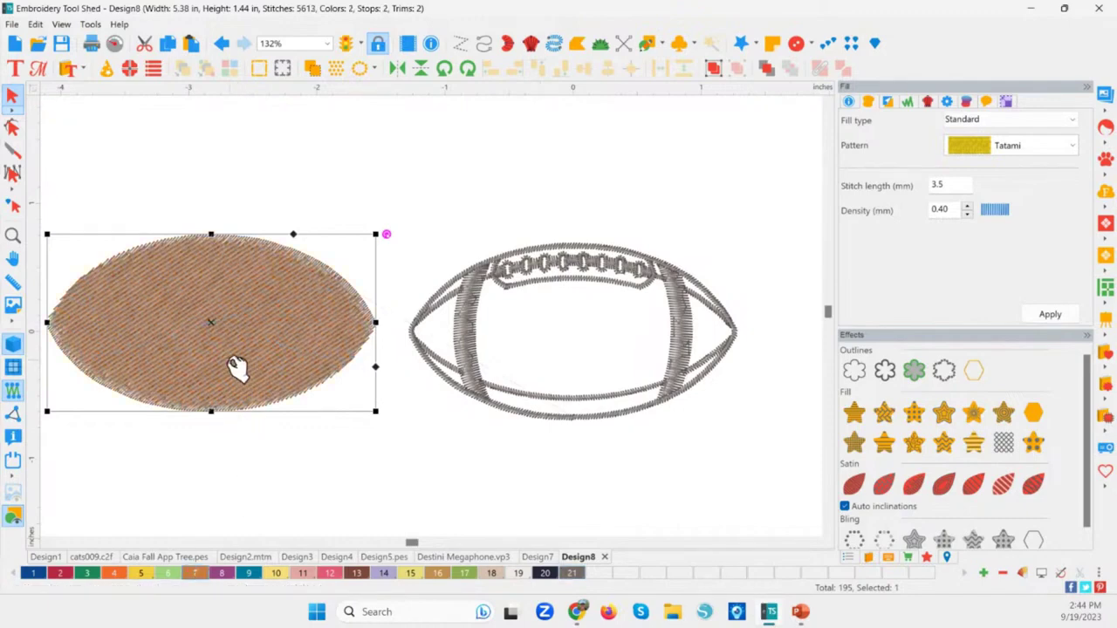
{"action": "left_click", "coordinate": [282, 500]}
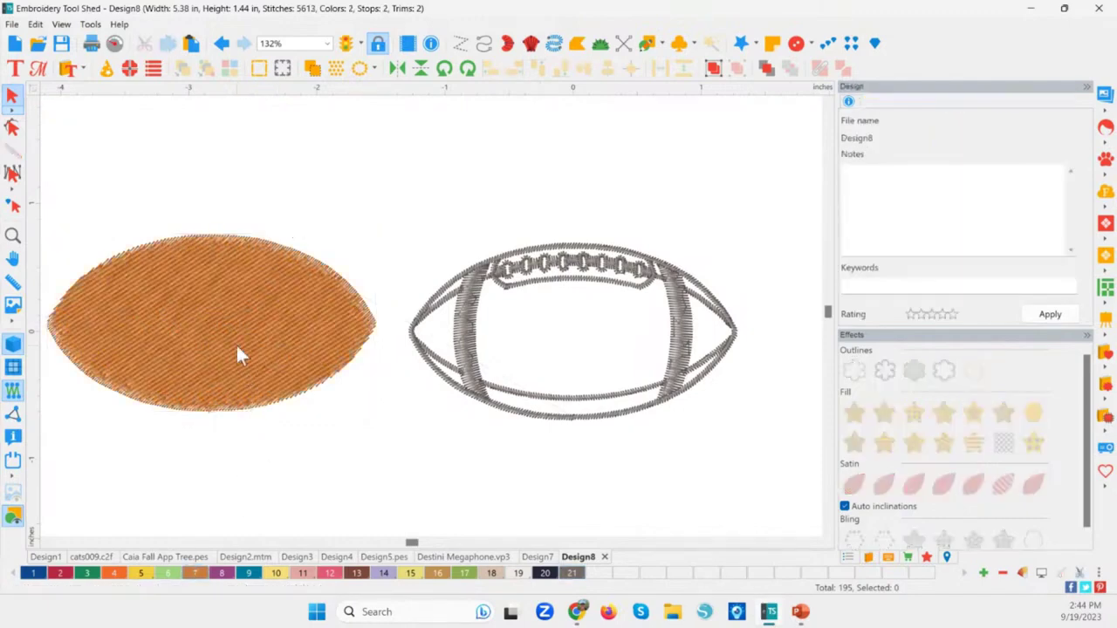
Step: Recolor the grouped football outline with Pearl thread 19
{"action": "left_click", "coordinate": [427, 362]}
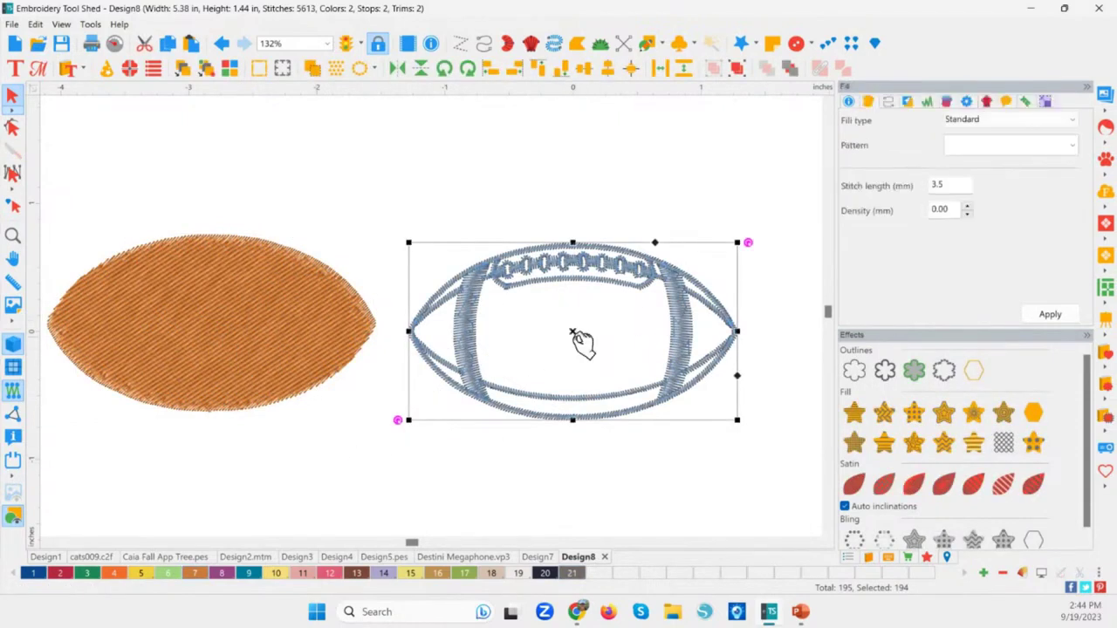
{"action": "left_click", "coordinate": [517, 572]}
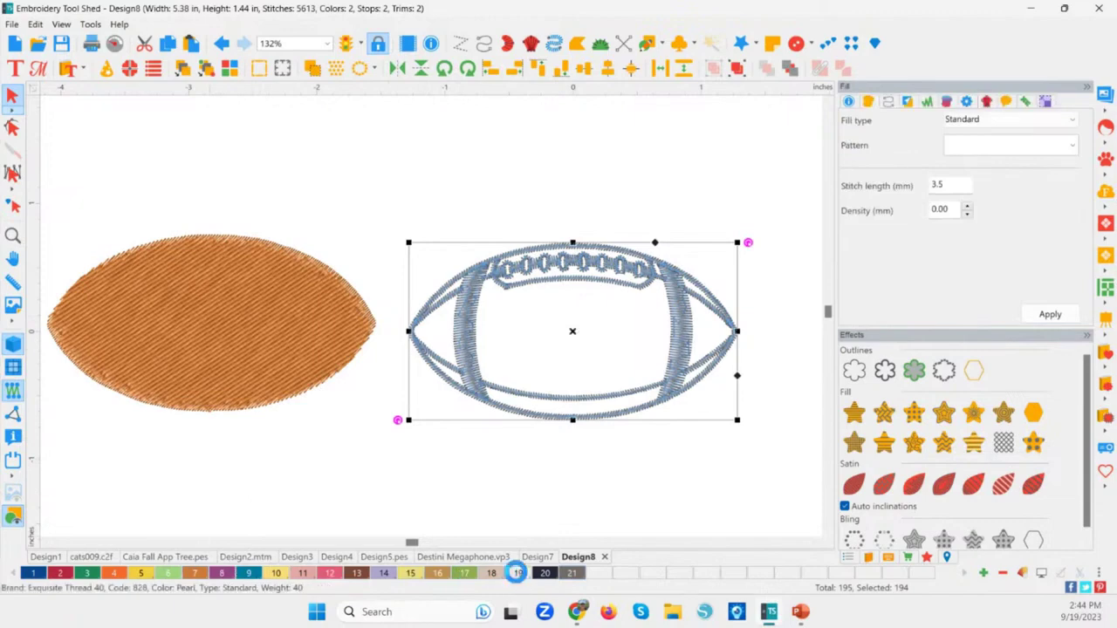
{"action": "left_click", "coordinate": [507, 487]}
Step: Move the filled shape up beside the football, then select both and align them centered on each other
{"action": "left_click_drag", "start_coordinate": [221, 310], "coordinate": [248, 233]}
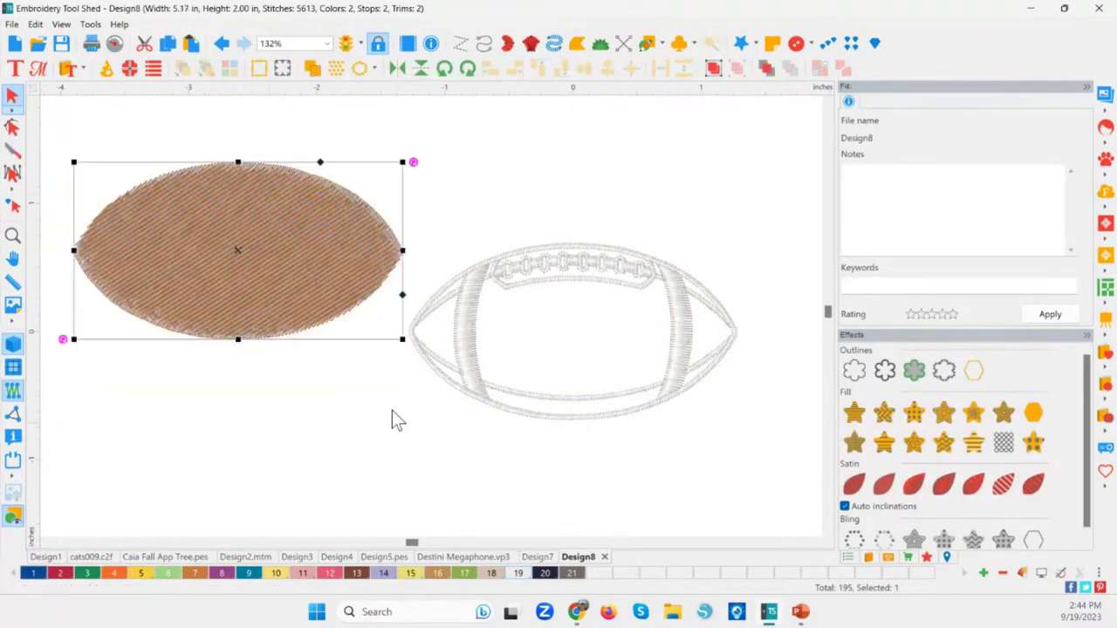
{"action": "scroll", "coordinate": [392, 411], "scroll_direction": "down", "scroll_amount": 2}
{"action": "left_click_drag", "start_coordinate": [73, 137], "coordinate": [720, 481]}
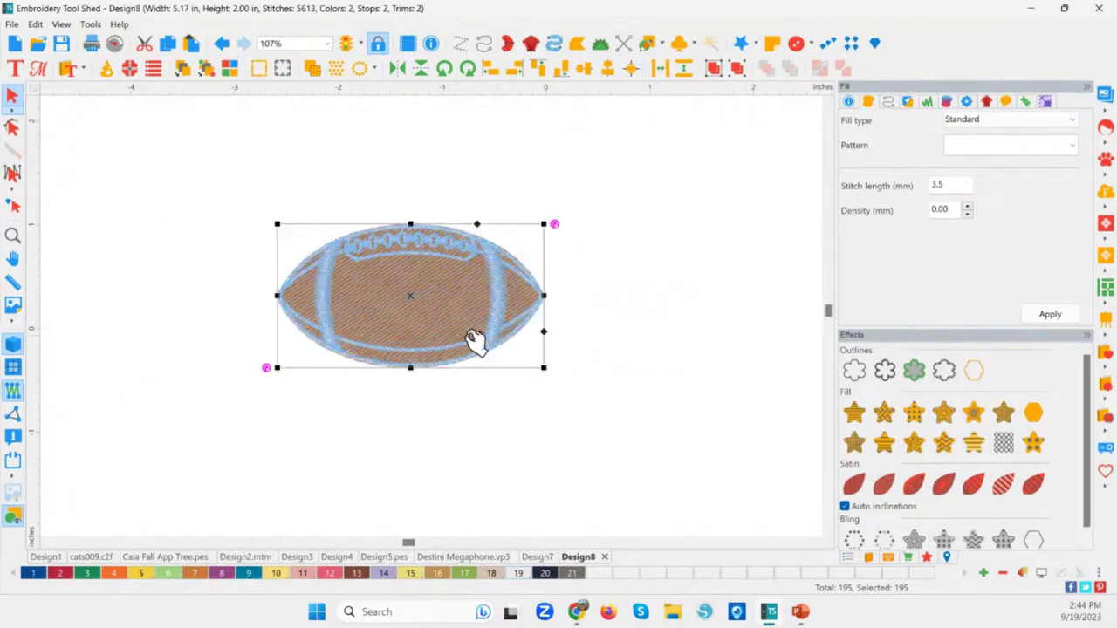
{"action": "left_click", "coordinate": [472, 460]}
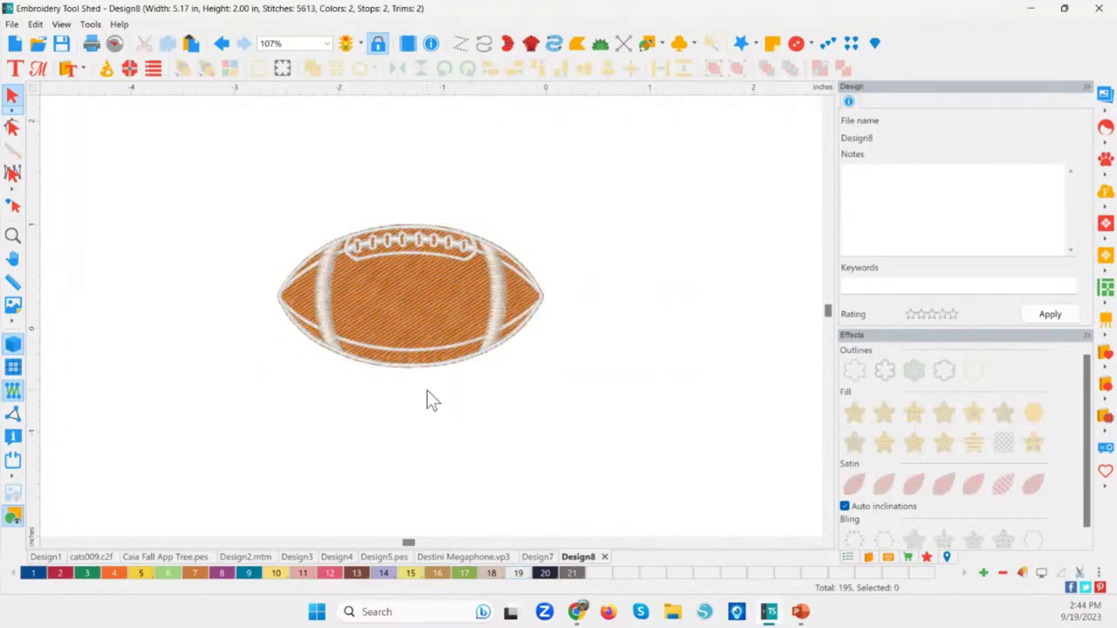
Step: Select the whole football and rotate it slightly counterclockwise
{"action": "left_click_drag", "start_coordinate": [244, 213], "coordinate": [661, 521]}
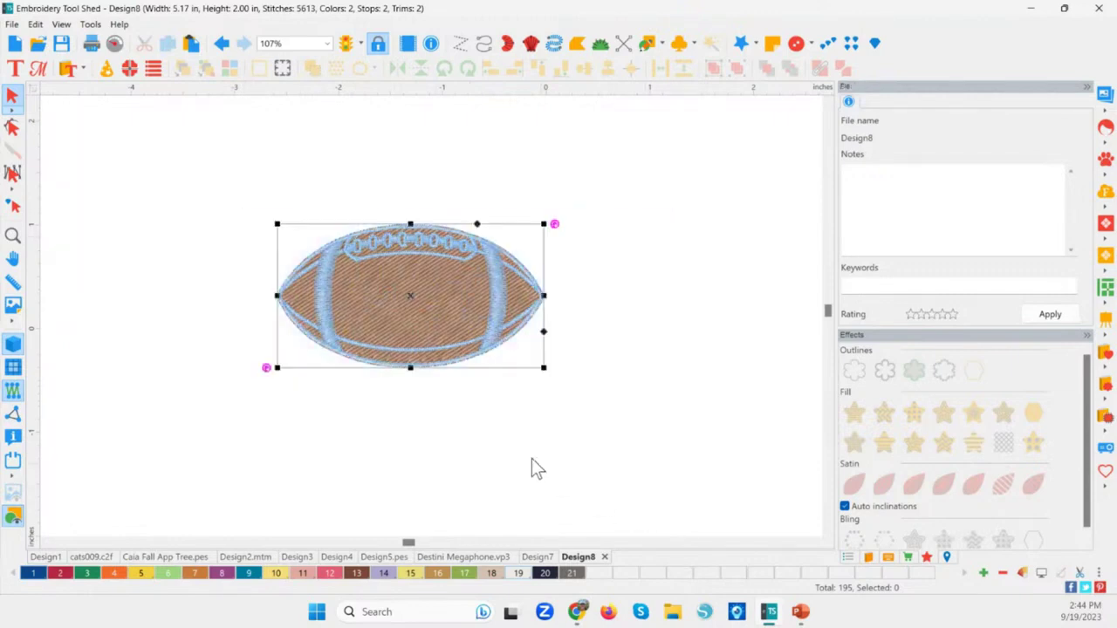
{"action": "scroll", "coordinate": [546, 266], "scroll_direction": "down", "scroll_amount": 1}
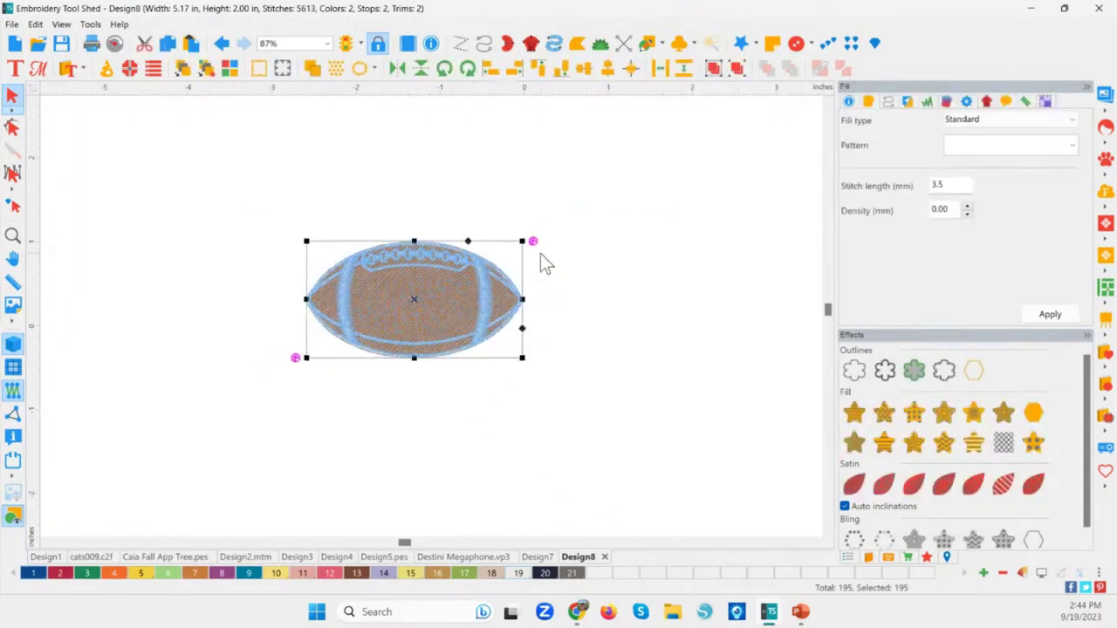
{"action": "left_click_drag", "start_coordinate": [537, 244], "coordinate": [542, 210]}
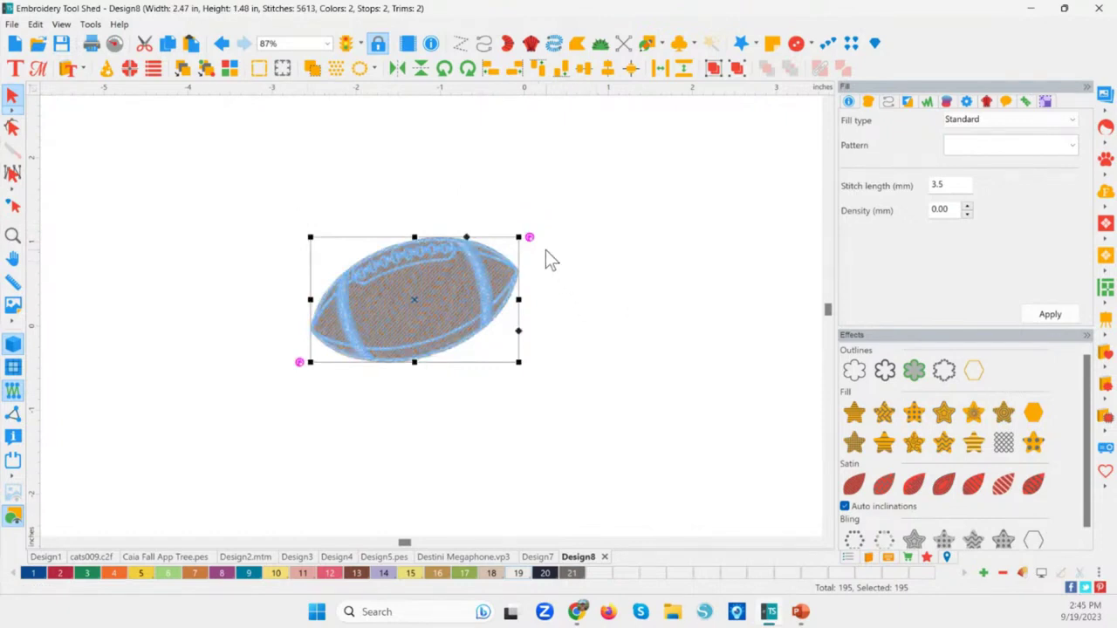
Step: Add lettering with the person's first name in the Fox font below the football and color it Cranberry
{"action": "left_click", "coordinate": [14, 69]}
{"action": "left_click", "coordinate": [382, 442]}
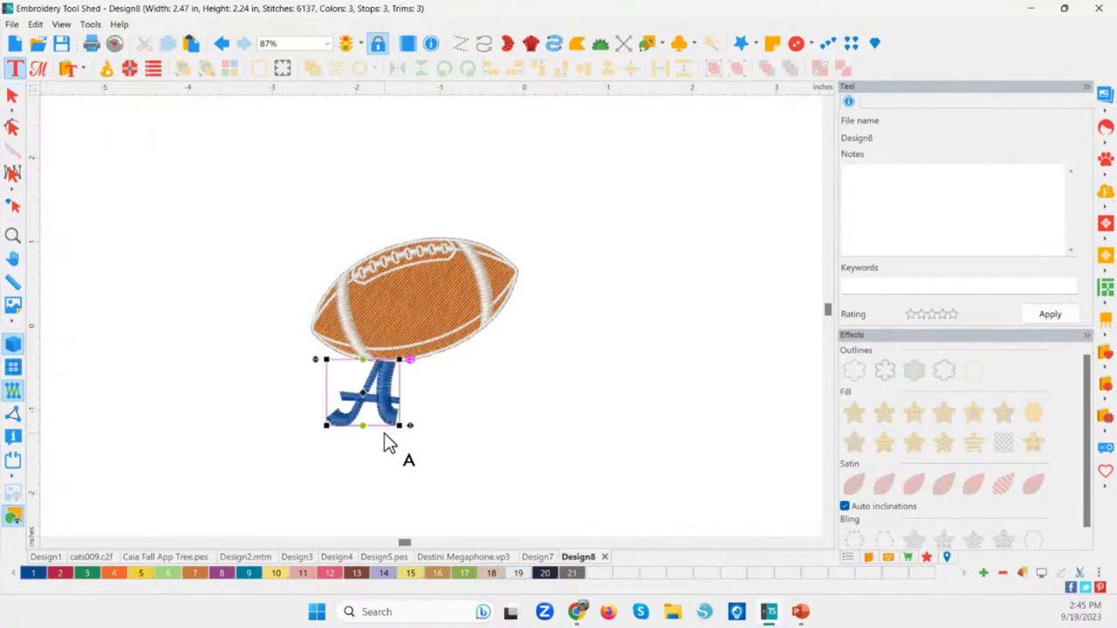
{"action": "left_click", "coordinate": [884, 118]}
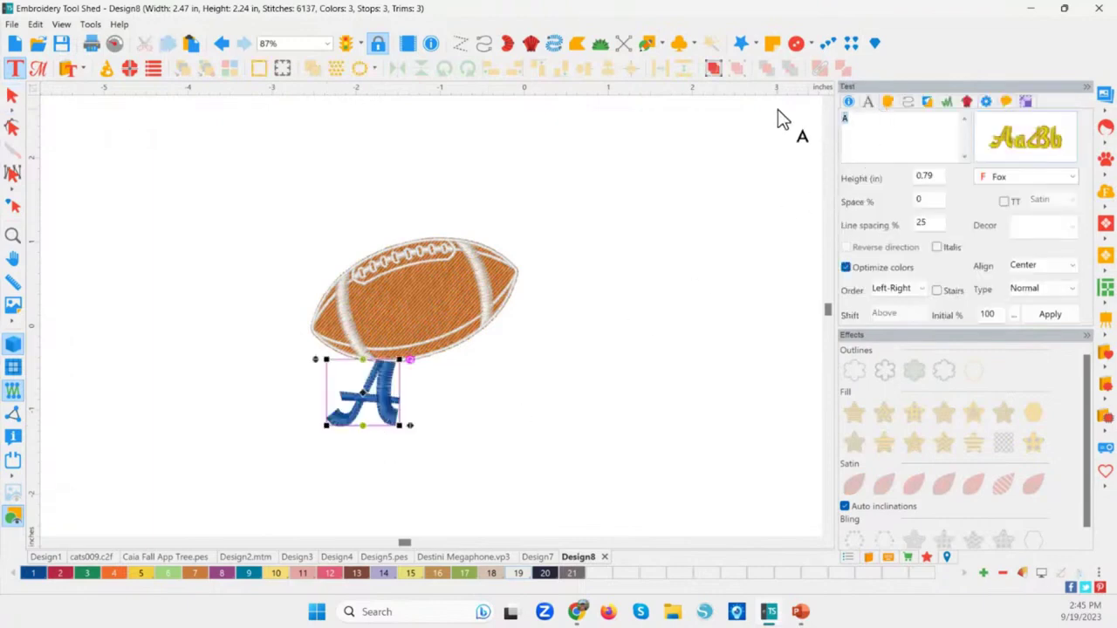
{"action": "type", "text": "Alex"}
{"action": "left_click", "coordinate": [1047, 314]}
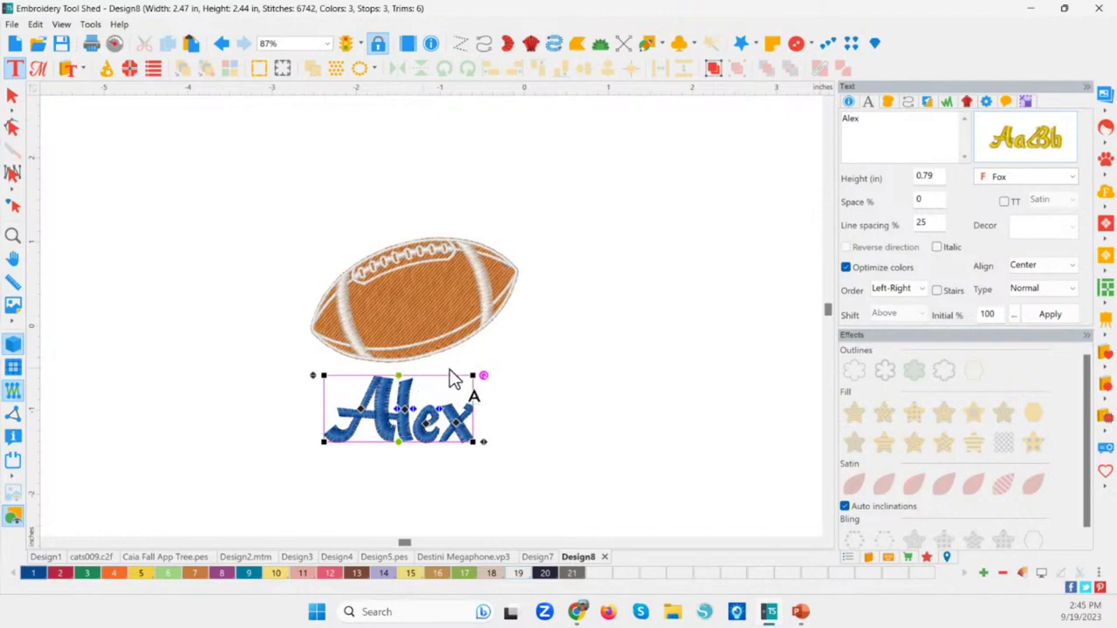
{"action": "left_click", "coordinate": [61, 573]}
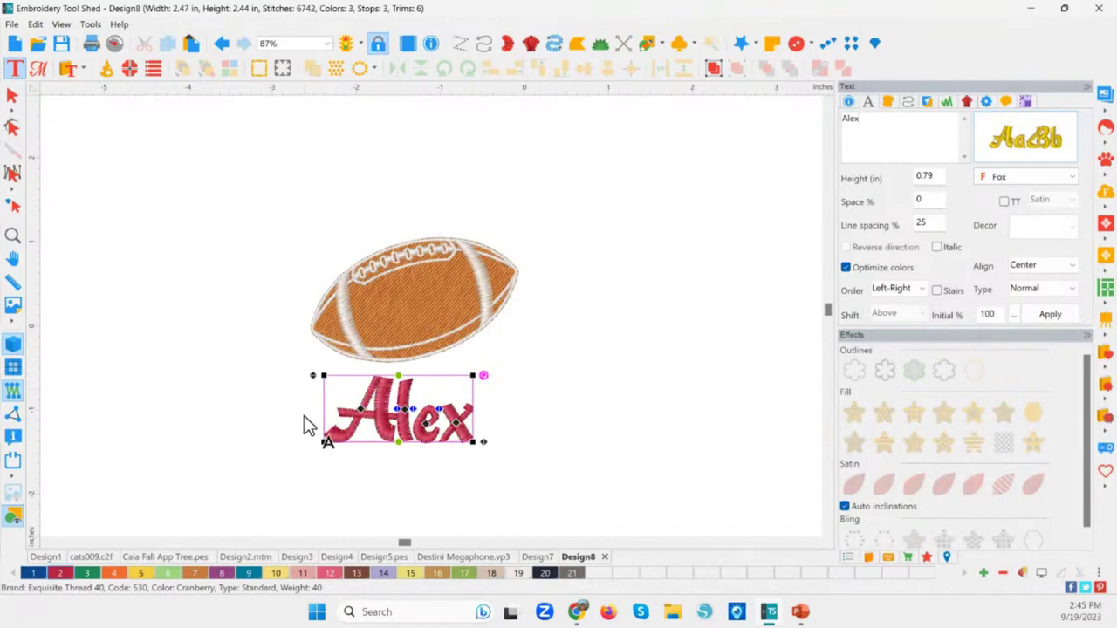
Step: Change the name lettering below the football to the Arial font, then deselect it
{"action": "left_click", "coordinate": [12, 94]}
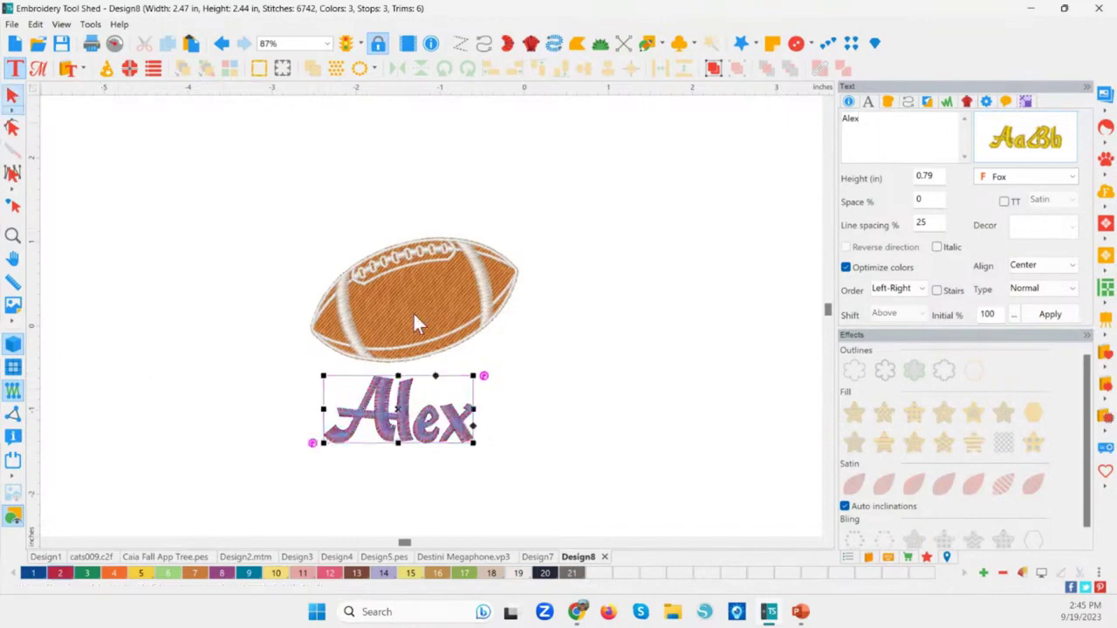
{"action": "left_click", "coordinate": [1031, 153]}
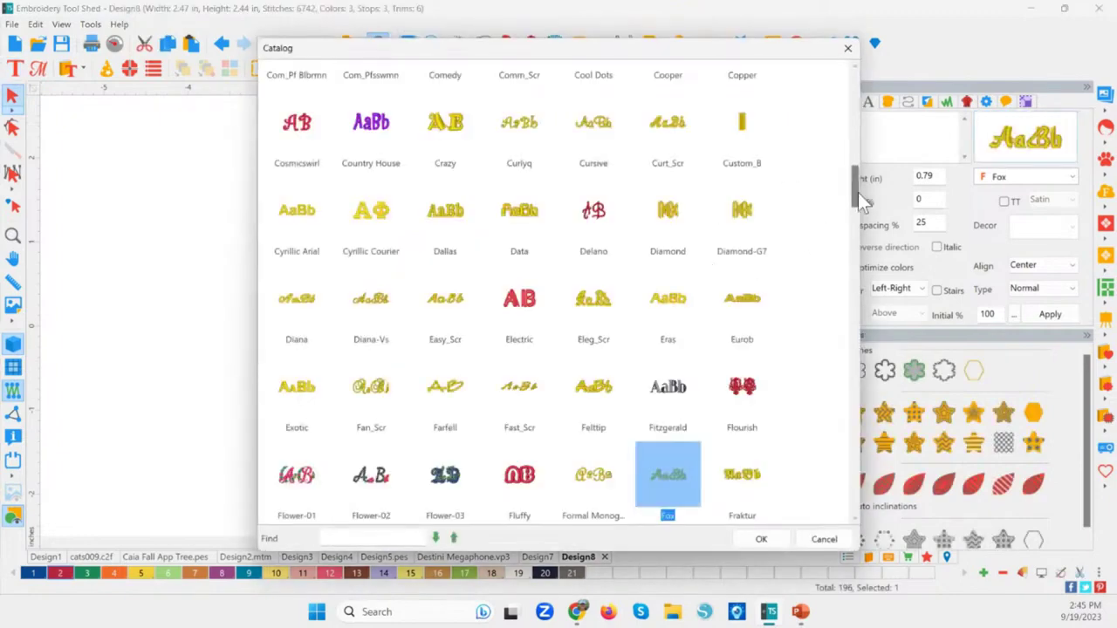
{"action": "left_click_drag", "start_coordinate": [860, 194], "coordinate": [860, 189]}
{"action": "scroll", "coordinate": [860, 199], "scroll_direction": "up", "scroll_amount": 5}
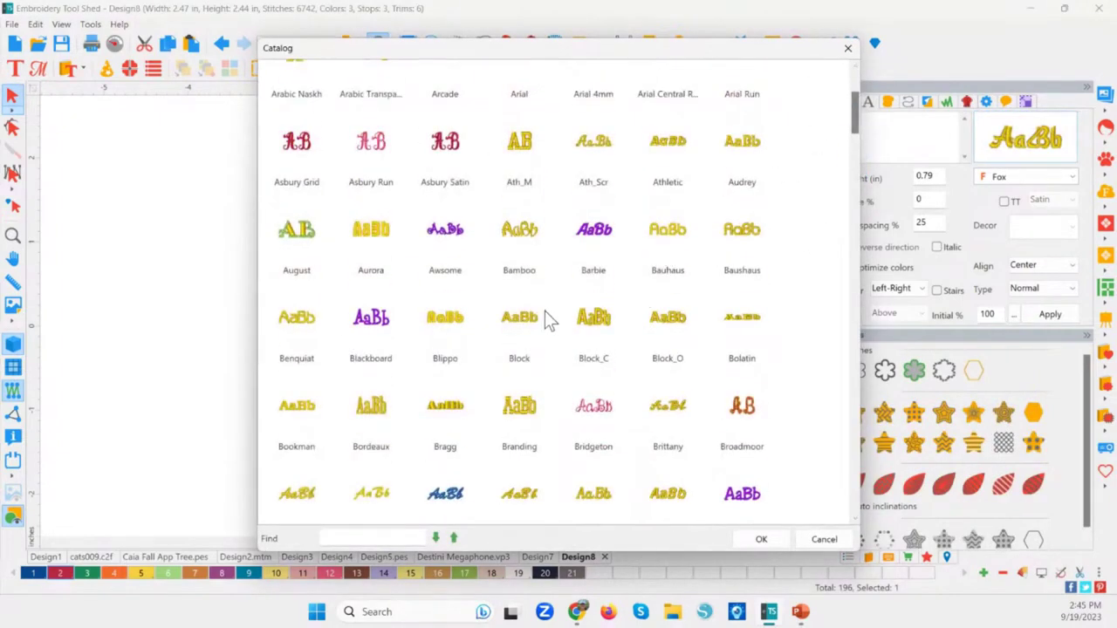
{"action": "left_click", "coordinate": [521, 314]}
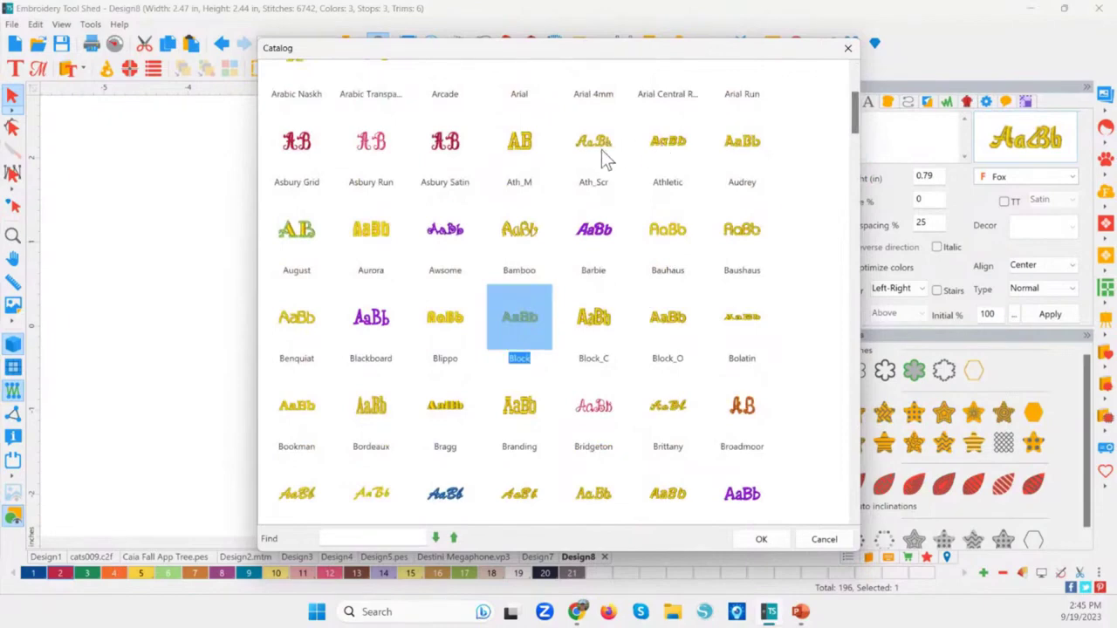
{"action": "left_click", "coordinate": [690, 260]}
{"action": "double_click", "coordinate": [690, 257]}
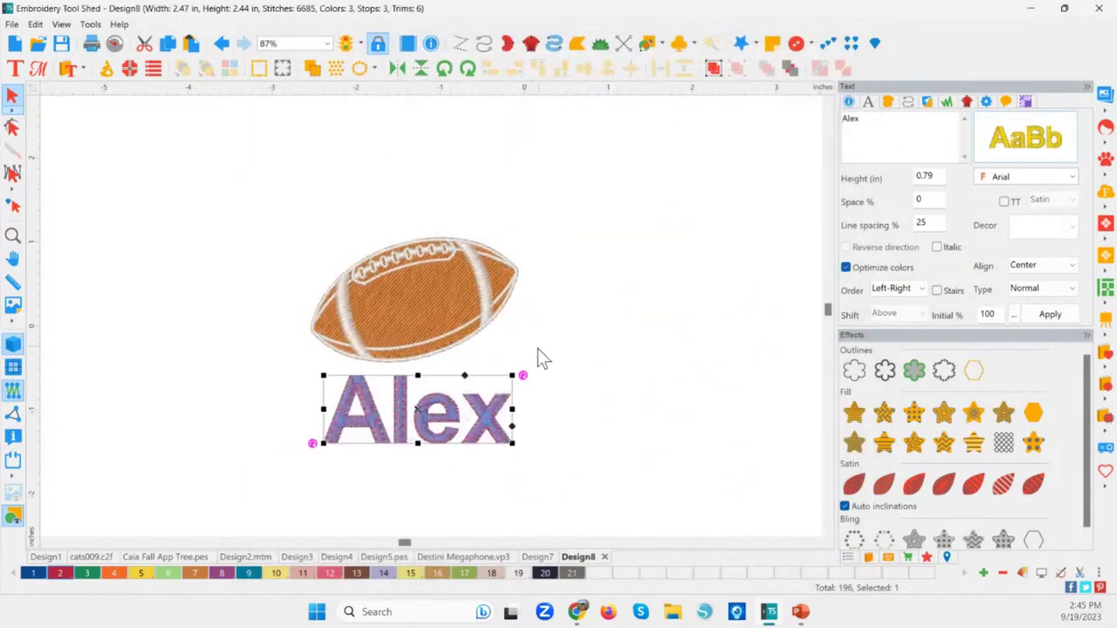
{"action": "left_click", "coordinate": [611, 350]}
{"action": "left_click", "coordinate": [491, 419]}
{"action": "left_click", "coordinate": [556, 225]}
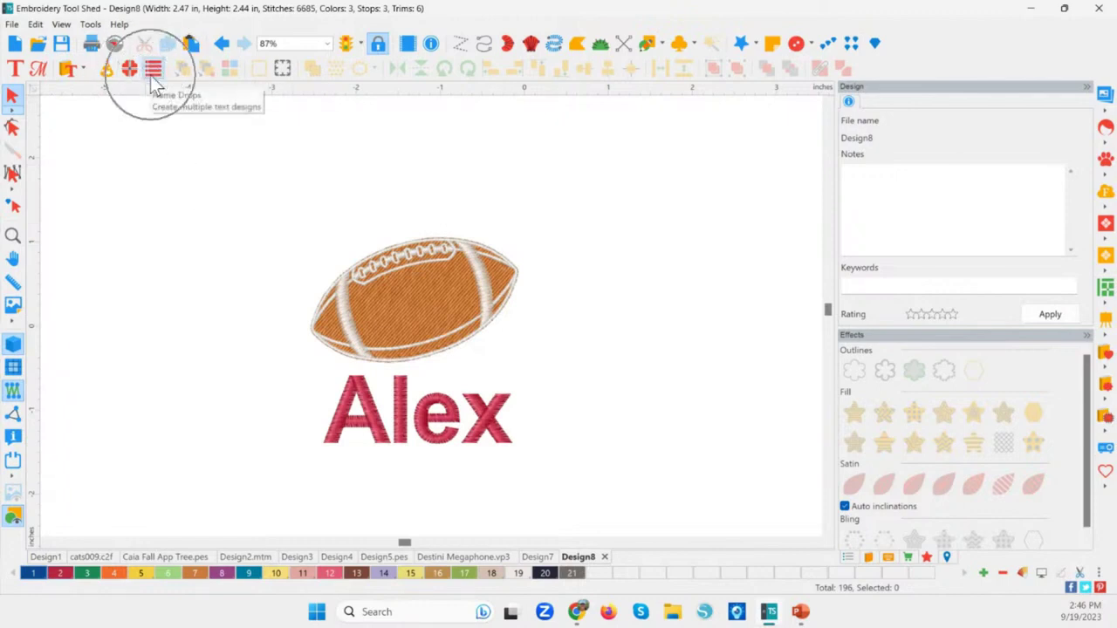
Step: Select the football and lettering together, start Name Drops with them and clear the placeholder text in the first row of both columns
{"action": "left_click_drag", "start_coordinate": [225, 171], "coordinate": [683, 567]}
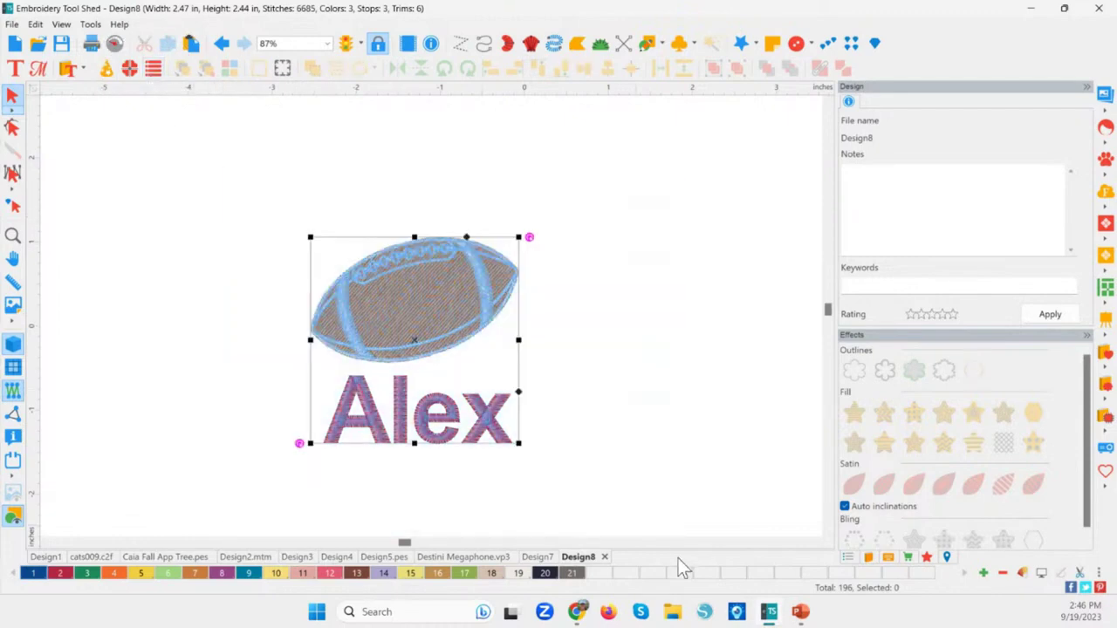
{"action": "left_click", "coordinate": [154, 73]}
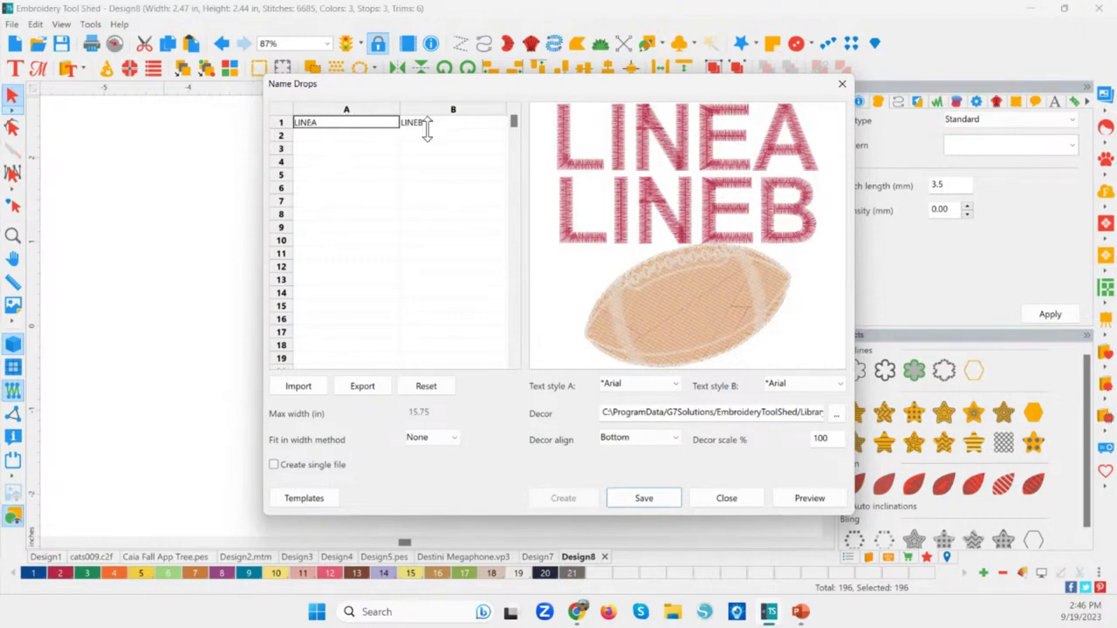
{"action": "left_click_drag", "start_coordinate": [432, 127], "coordinate": [371, 128]}
{"action": "key", "text": "Delete"}
{"action": "left_click", "coordinate": [344, 130]}
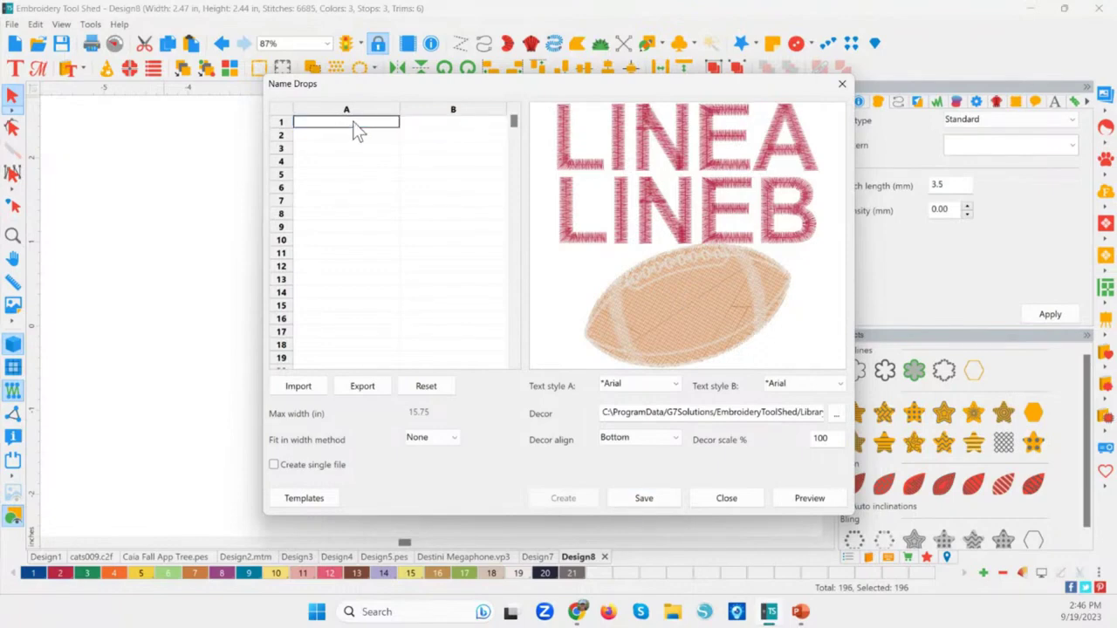
Step: Enter four first names in column A of the name list, one per row in rows 1 to 4
{"action": "type", "text": "Alex"}
{"action": "key", "text": "Tab"}
{"action": "left_click", "coordinate": [337, 135]}
{"action": "type", "text": "Jason"}
{"action": "left_click", "coordinate": [329, 149]}
{"action": "type", "text": "Lily"}
{"action": "key", "text": "BackSpace"}
{"action": "type", "text": "ly"}
{"action": "left_click", "coordinate": [342, 164]}
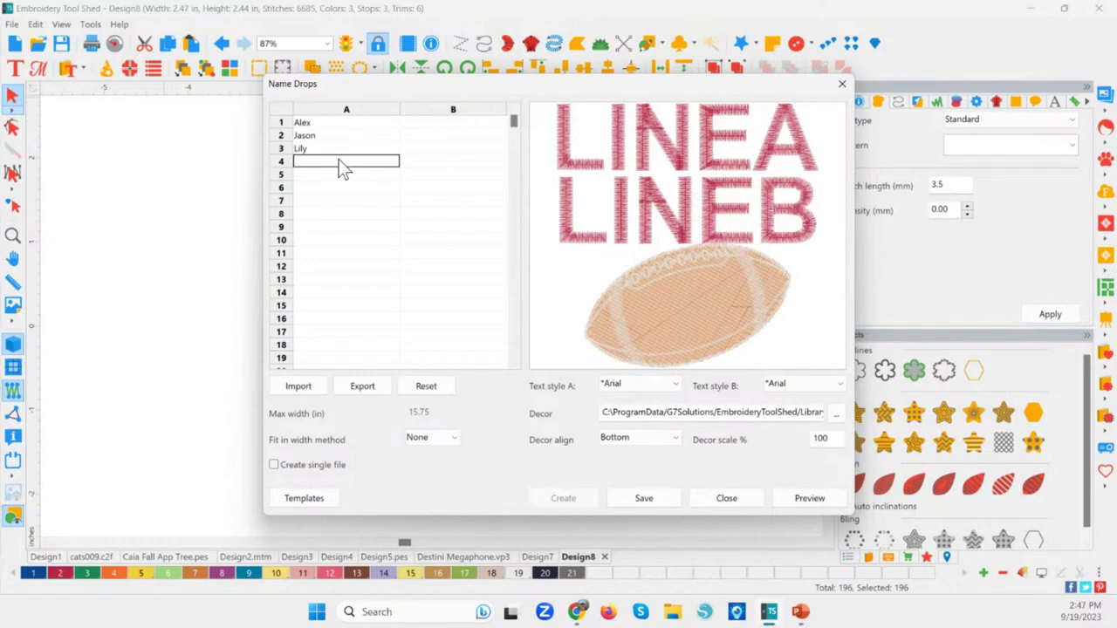
{"action": "type", "text": "Steven"}
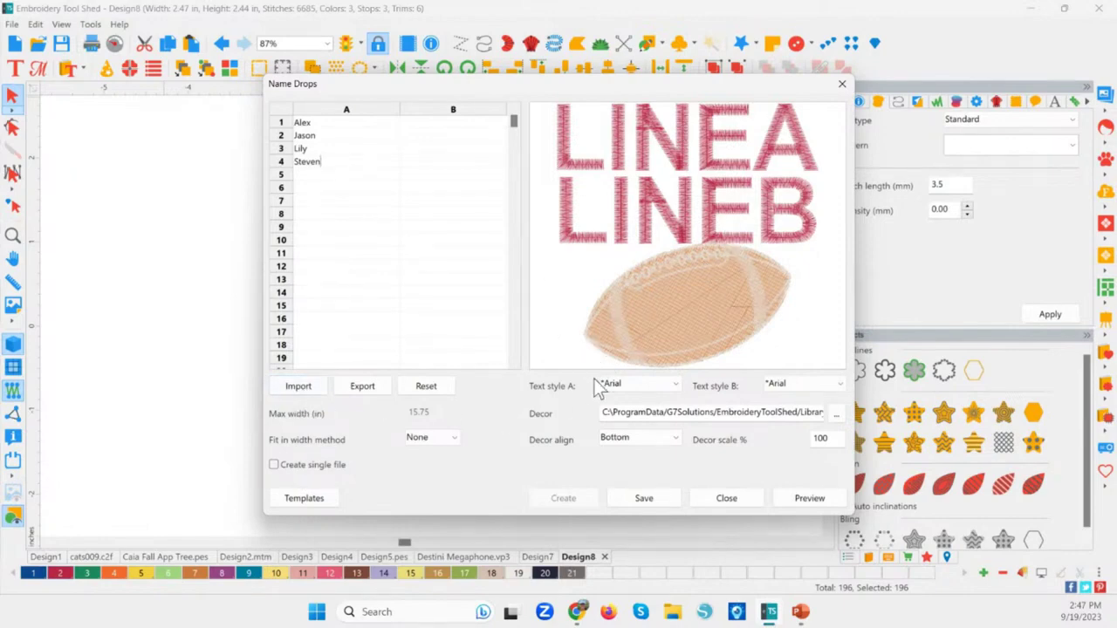
Step: Preview the Name Drops design with the name in row 4
{"action": "left_click", "coordinate": [317, 126]}
{"action": "left_click", "coordinate": [319, 135]}
{"action": "left_click", "coordinate": [318, 149]}
{"action": "left_click", "coordinate": [319, 162]}
{"action": "left_click", "coordinate": [825, 498]}
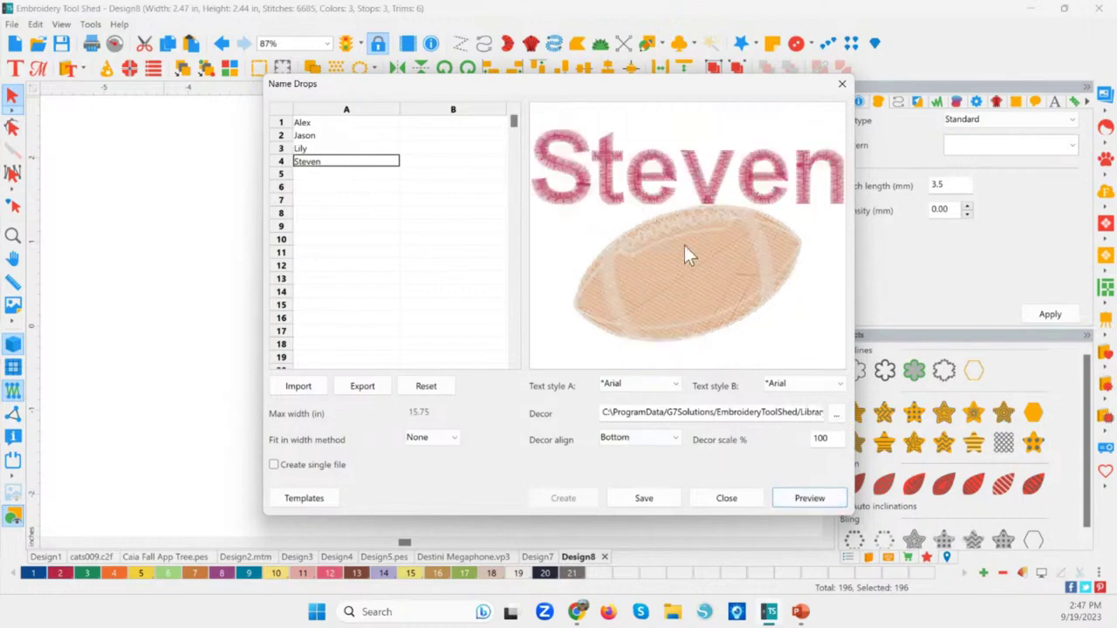
Step: Preview the name with the football decor aligned Right, then return the decor alignment to Bottom and preview again
{"action": "left_click", "coordinate": [634, 437]}
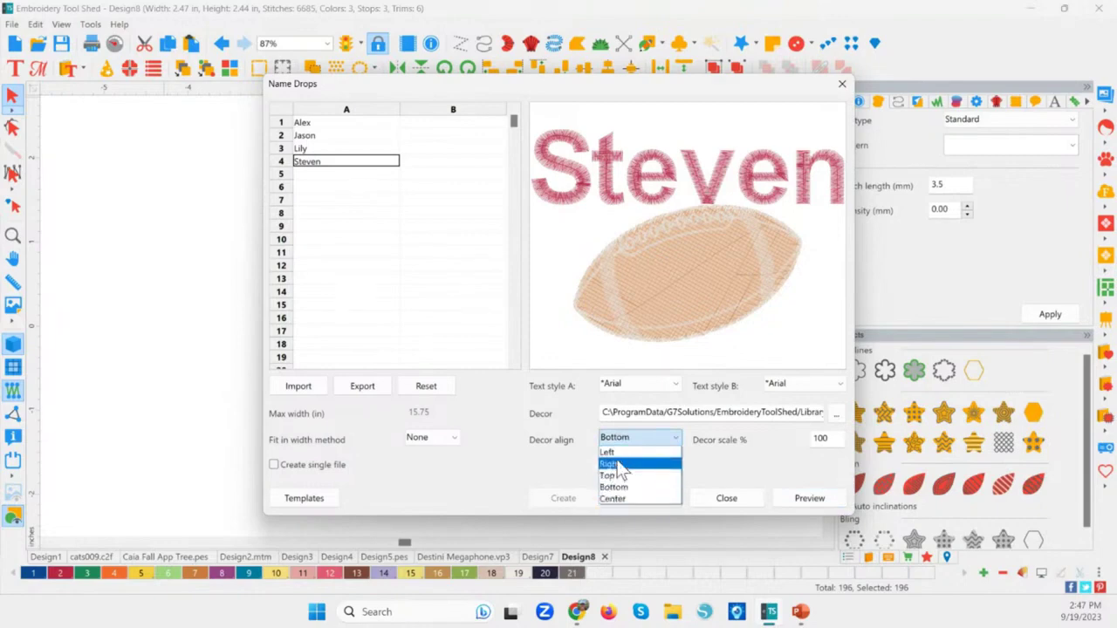
{"action": "left_click", "coordinate": [615, 487]}
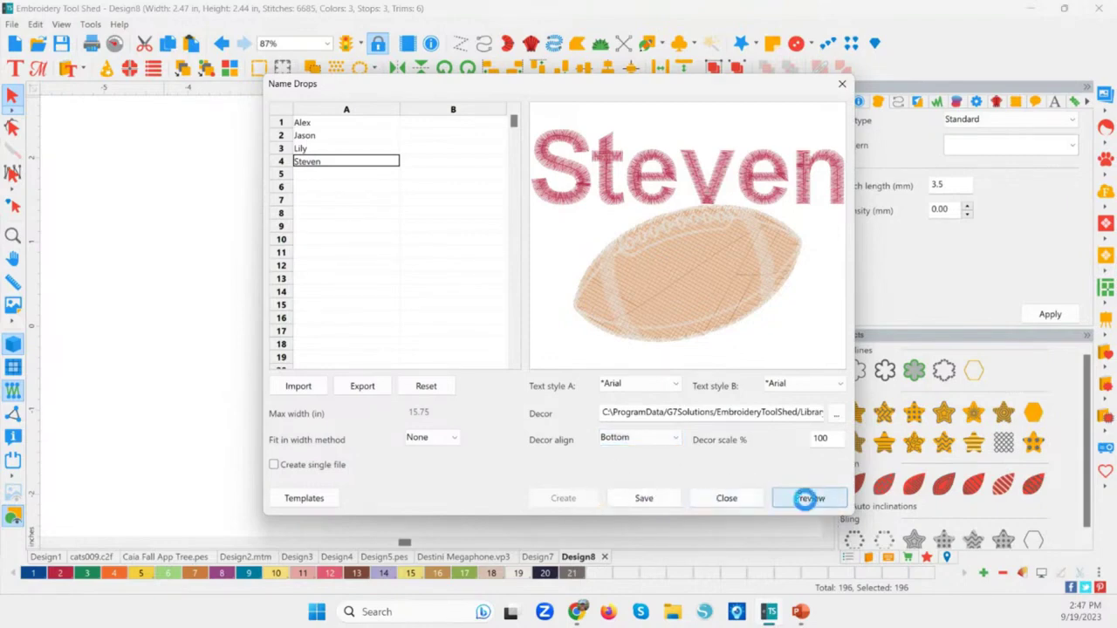
{"action": "left_click", "coordinate": [642, 438]}
{"action": "left_click", "coordinate": [613, 465]}
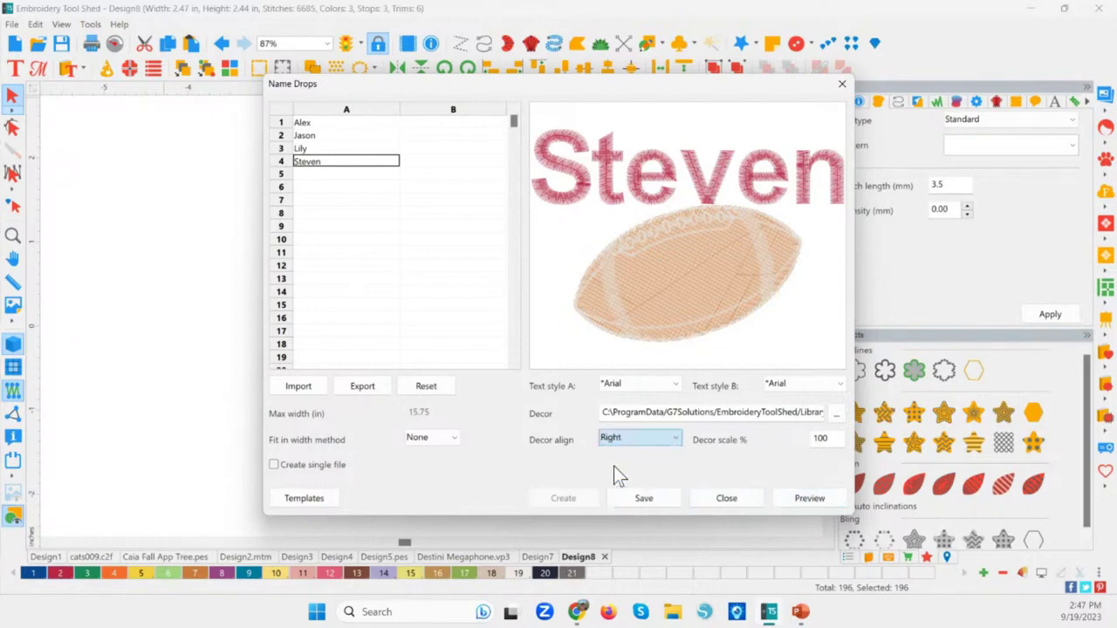
{"action": "left_click", "coordinate": [809, 499]}
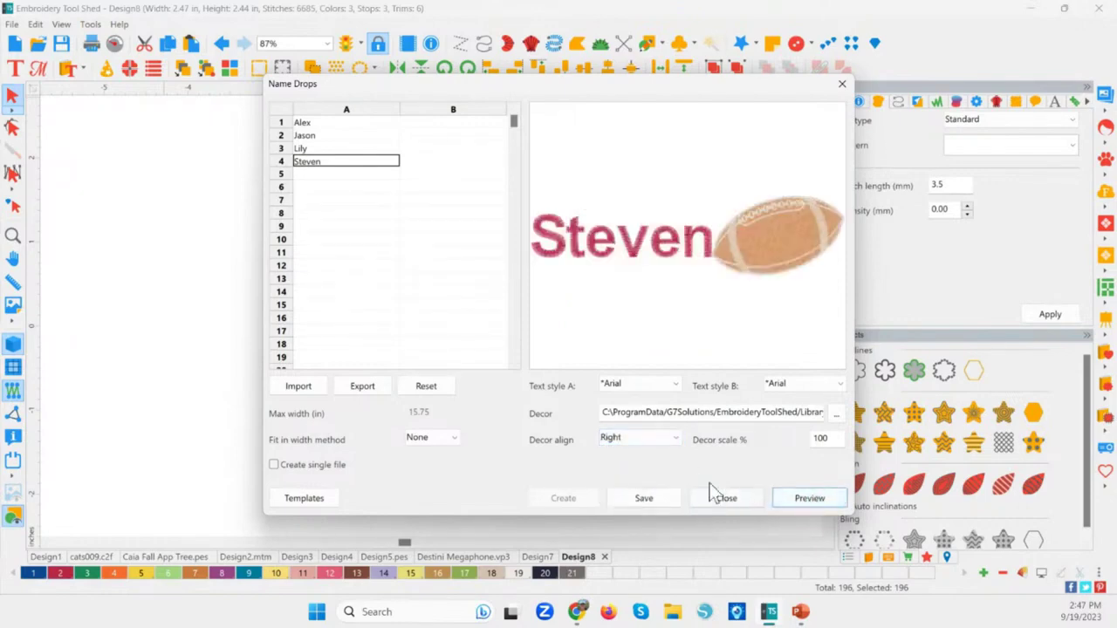
{"action": "left_click", "coordinate": [640, 439]}
{"action": "left_click", "coordinate": [621, 487]}
{"action": "left_click", "coordinate": [822, 502]}
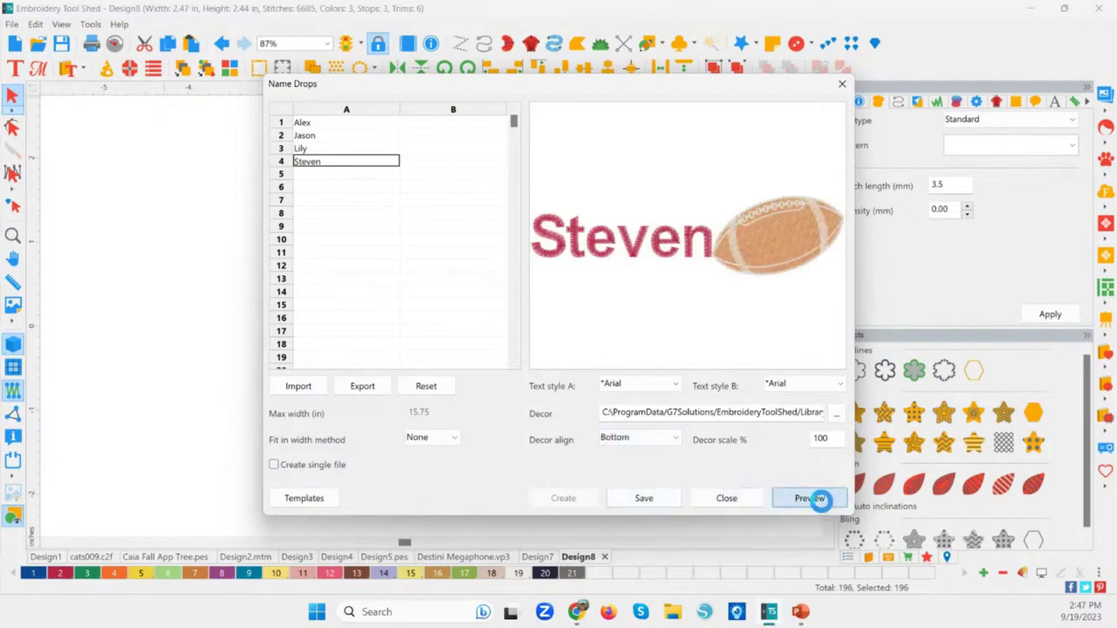
Step: Set the decor alignment to Top and preview the layout with the names in rows 4 and 2
{"action": "left_click", "coordinate": [636, 438]}
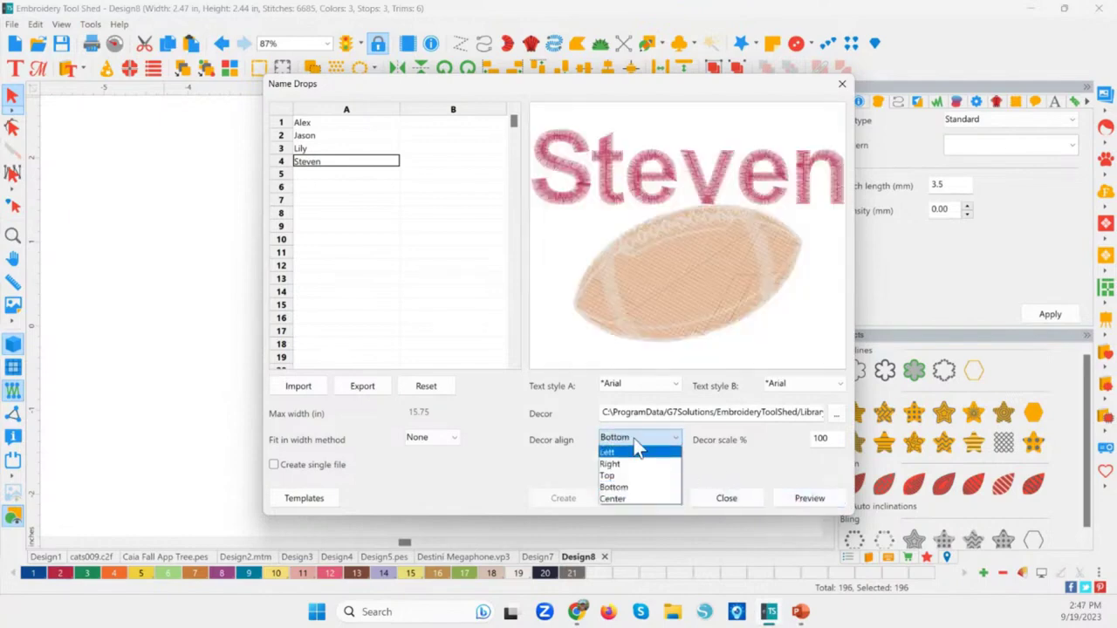
{"action": "left_click", "coordinate": [620, 476]}
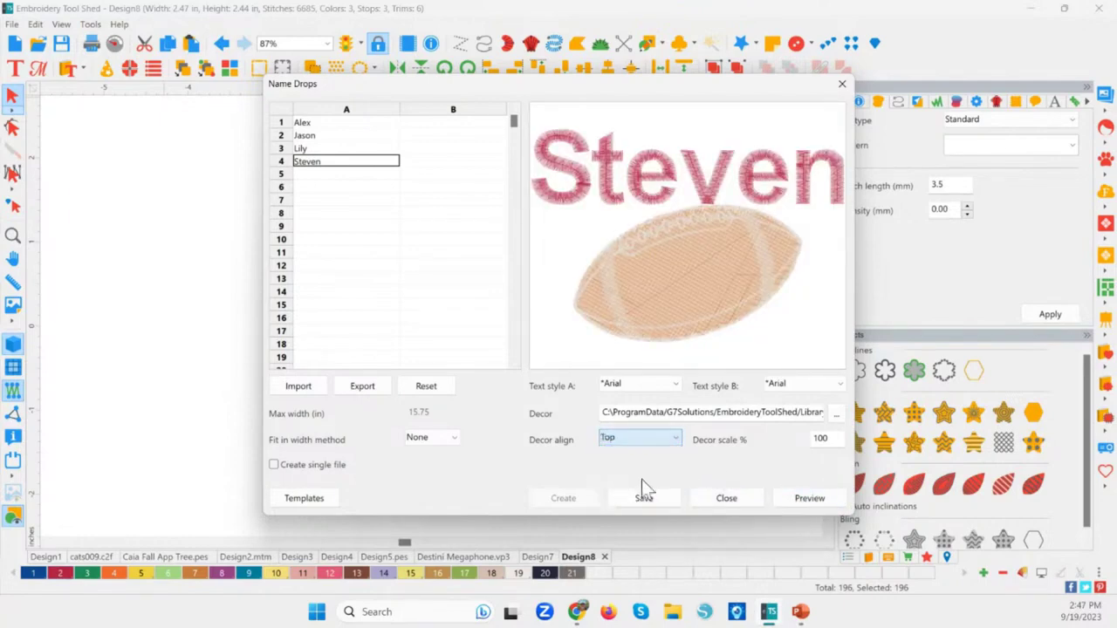
{"action": "left_click", "coordinate": [816, 498]}
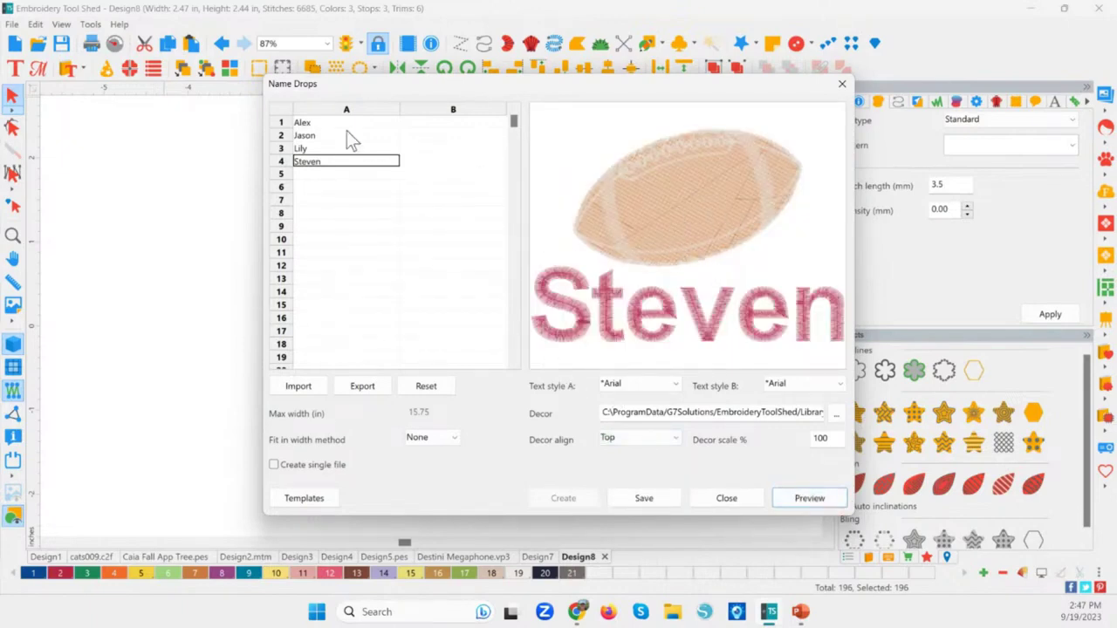
{"action": "left_click", "coordinate": [305, 149]}
{"action": "left_click", "coordinate": [314, 137]}
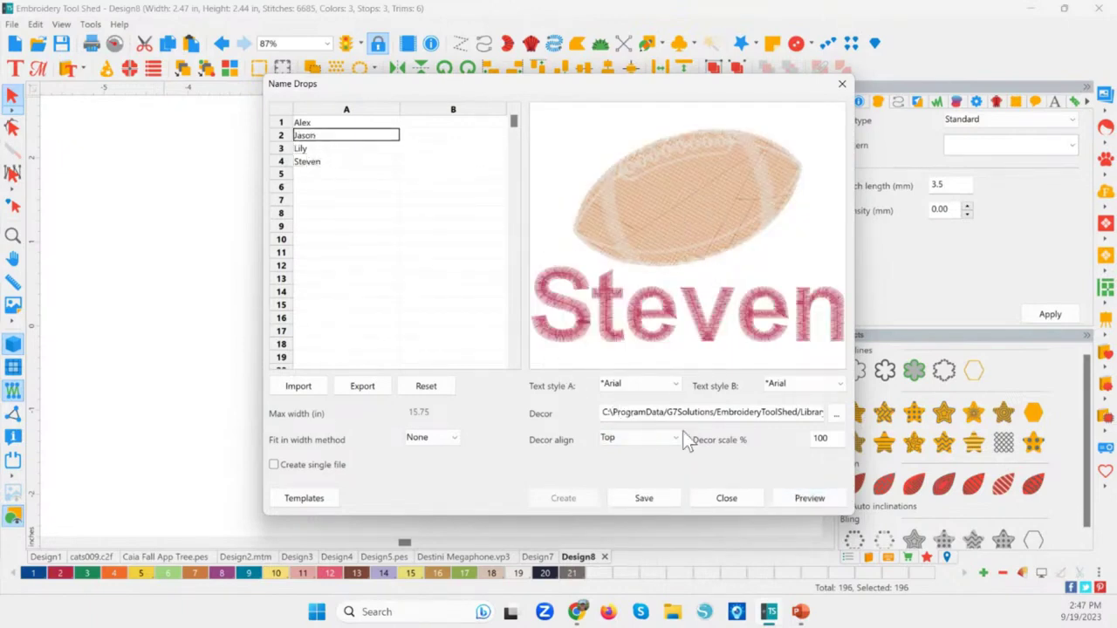
{"action": "left_click", "coordinate": [804, 502]}
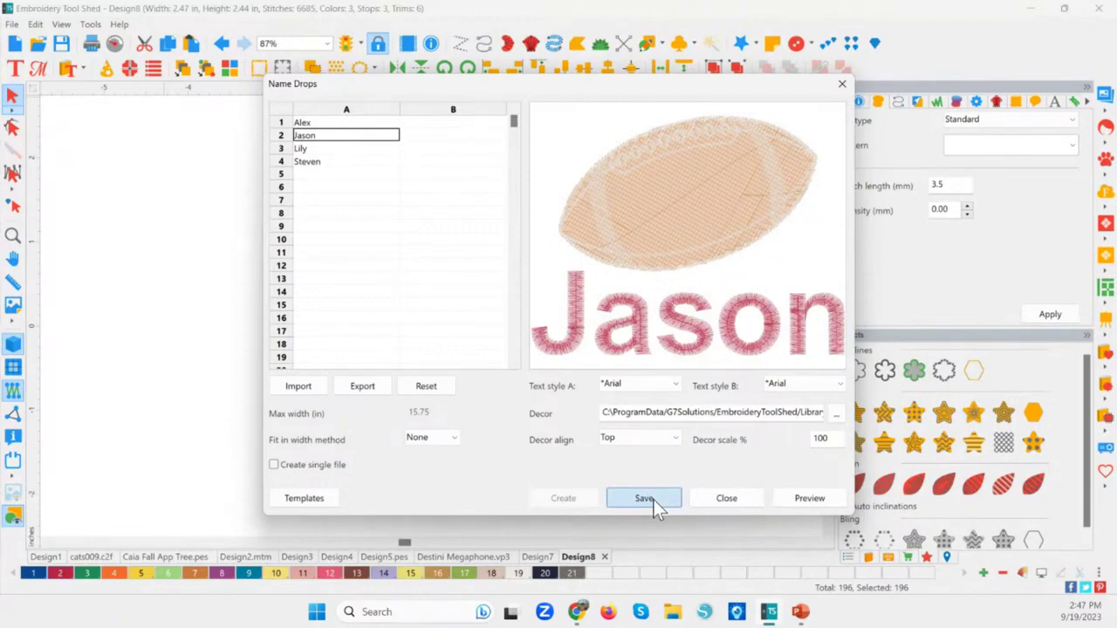
Step: Save the names as separate designs to the Desktop under the name Name Drop in Janome/Elna (JEF) format
{"action": "left_click", "coordinate": [274, 465]}
{"action": "left_click", "coordinate": [275, 466]}
{"action": "left_click", "coordinate": [653, 501]}
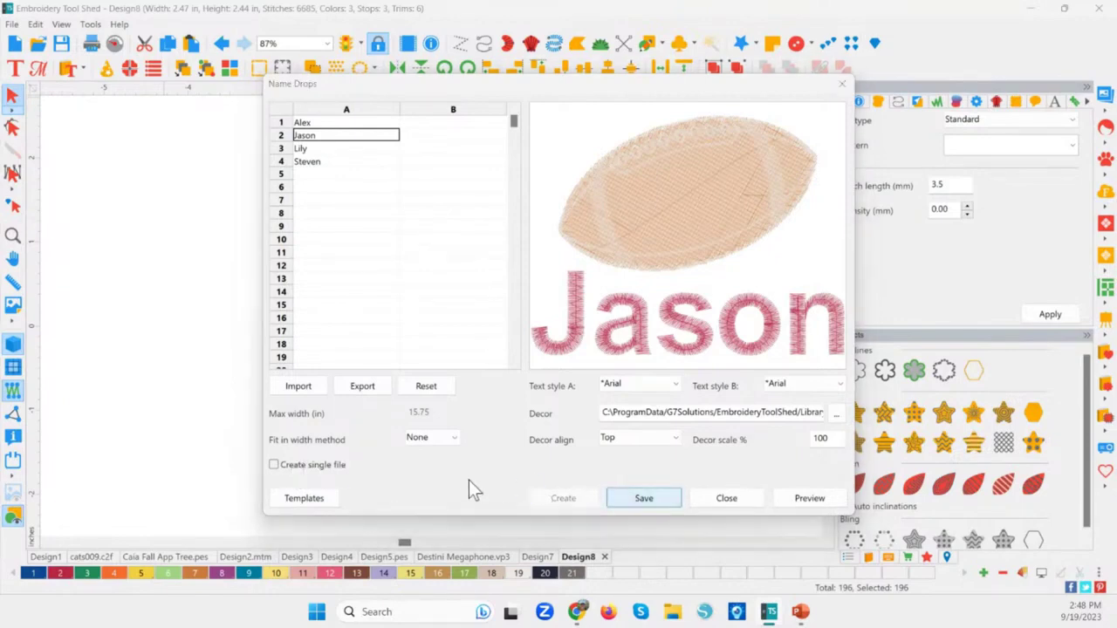
{"action": "left_click", "coordinate": [301, 218]}
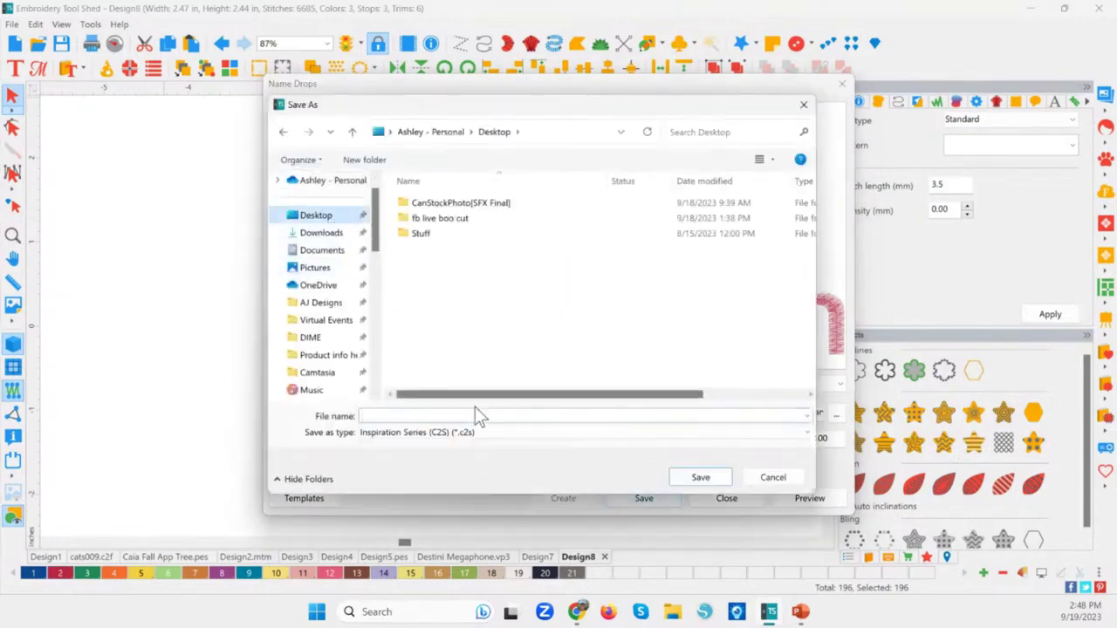
{"action": "type", "text": "Name Drops"}
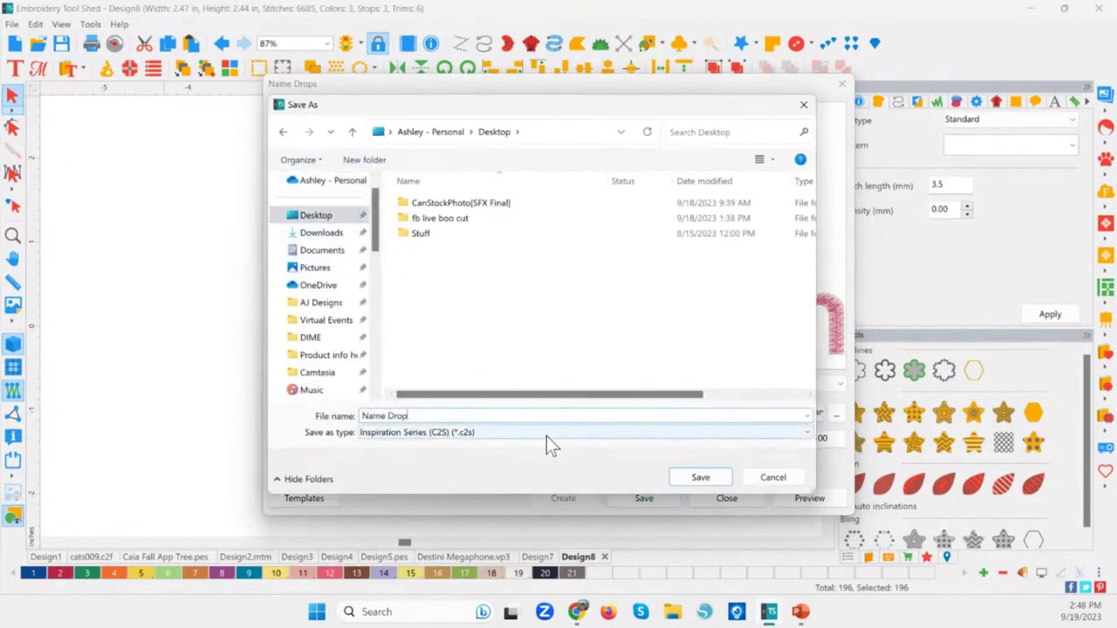
{"action": "left_click", "coordinate": [547, 433]}
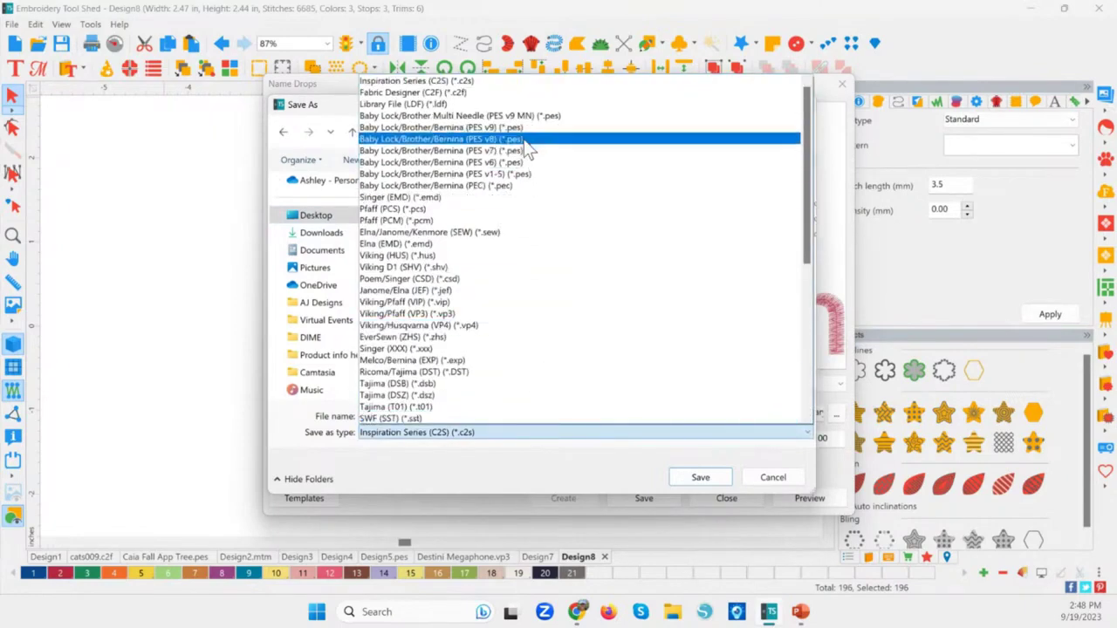
{"action": "left_click", "coordinate": [494, 292]}
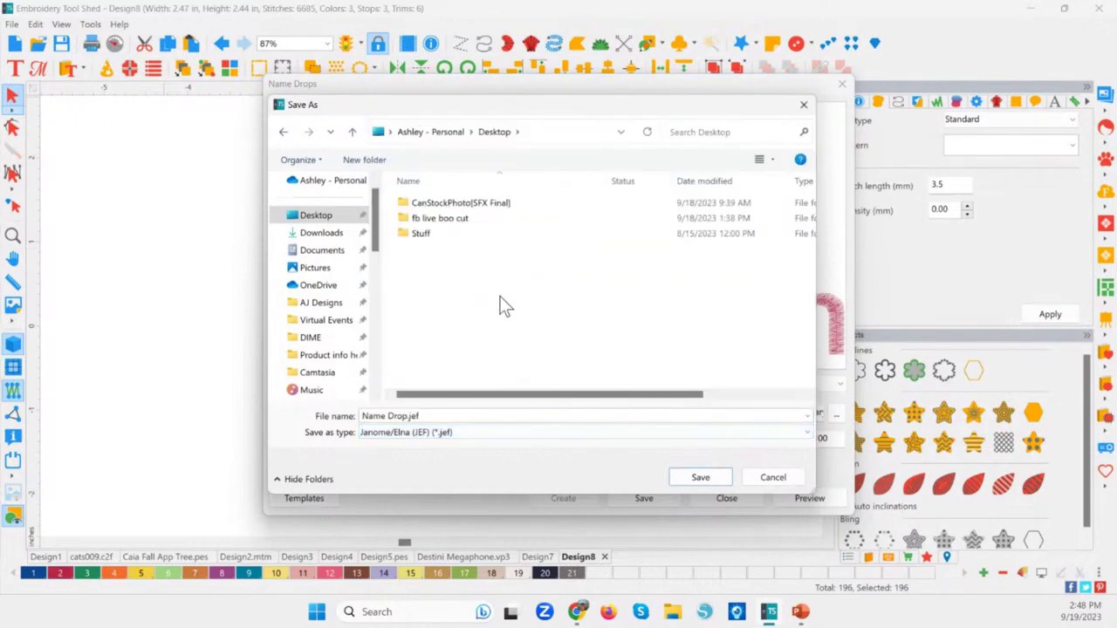
{"action": "left_click", "coordinate": [701, 478]}
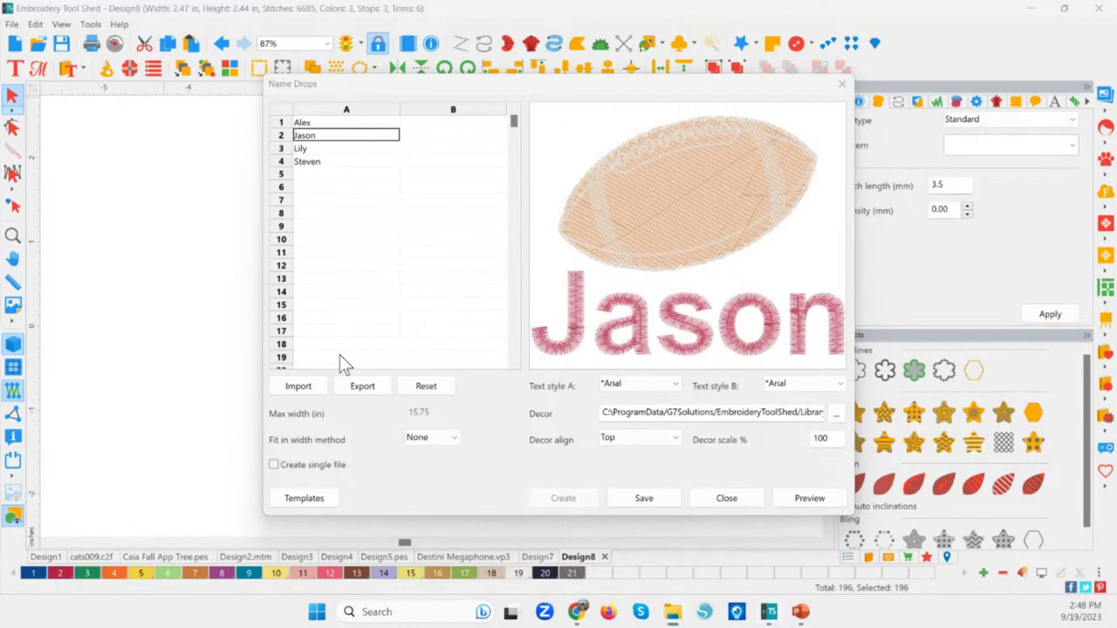
Step: Display the saved JEF files in the name drop folder as large thumbnails, inspect each design and close the folder
{"action": "left_click_drag", "start_coordinate": [0, 40], "coordinate": [593, 58]}
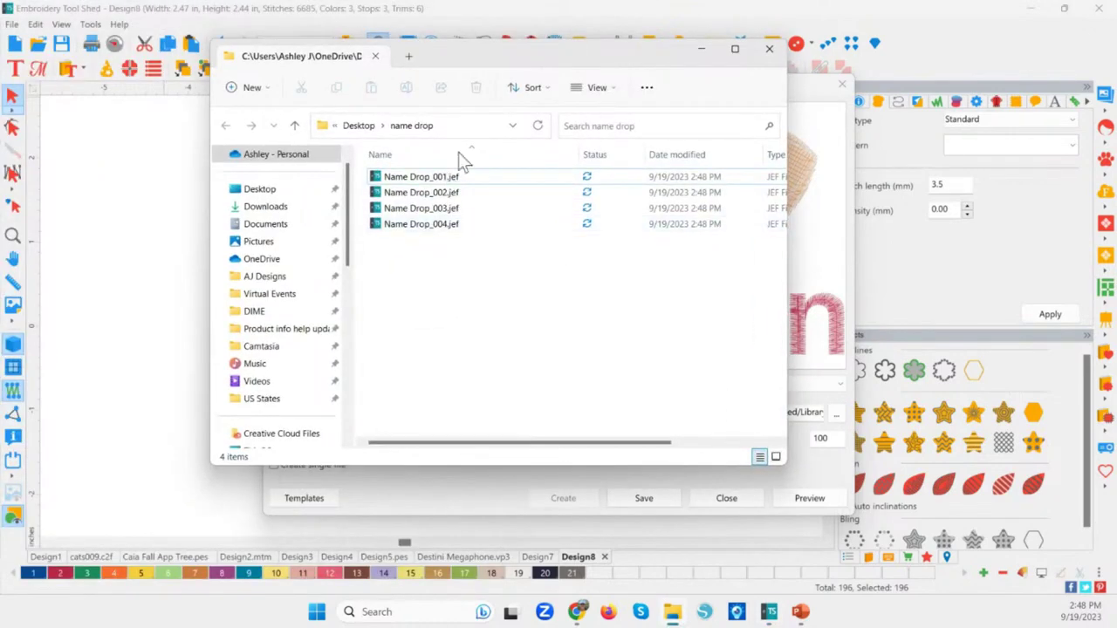
{"action": "left_click", "coordinate": [597, 87]}
{"action": "left_click", "coordinate": [594, 119]}
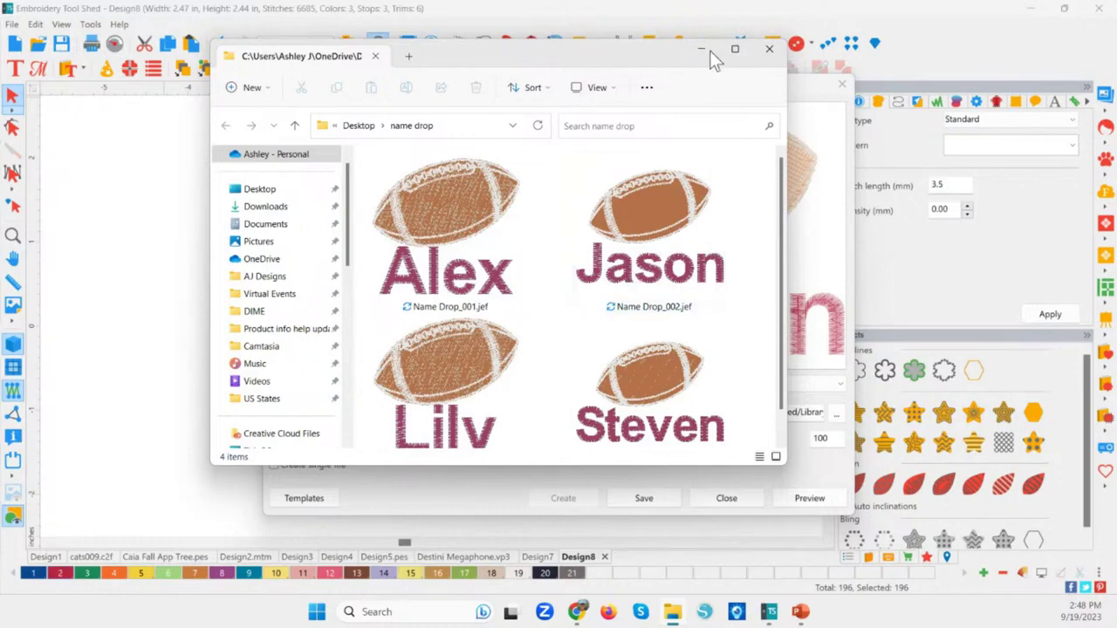
{"action": "left_click", "coordinate": [454, 217]}
{"action": "left_click", "coordinate": [681, 292]}
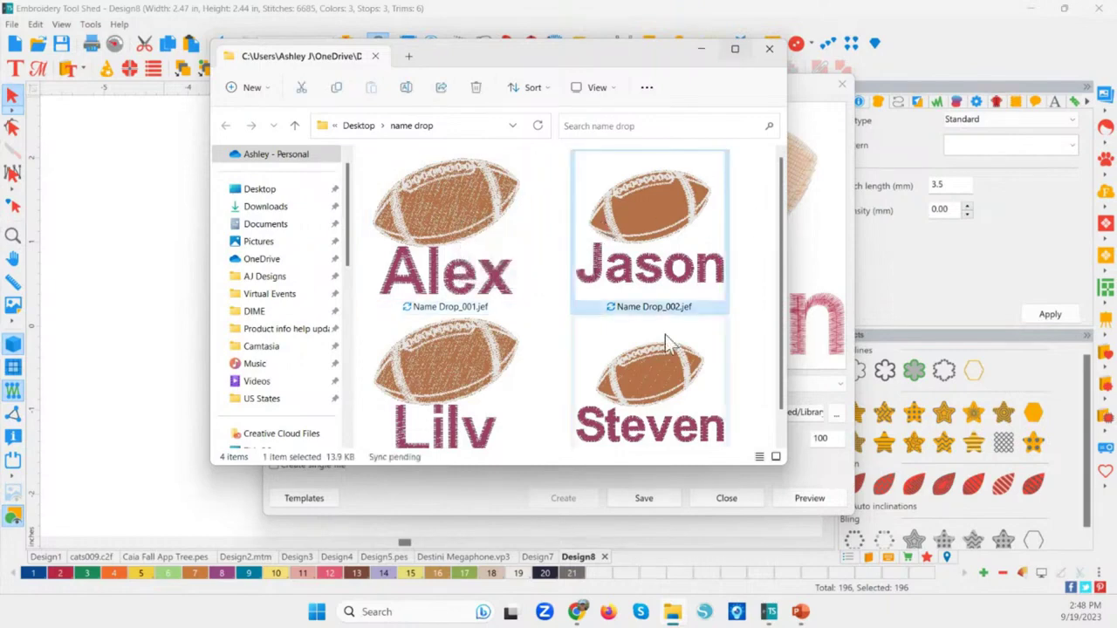
{"action": "left_click", "coordinate": [678, 403]}
{"action": "left_click", "coordinate": [445, 384]}
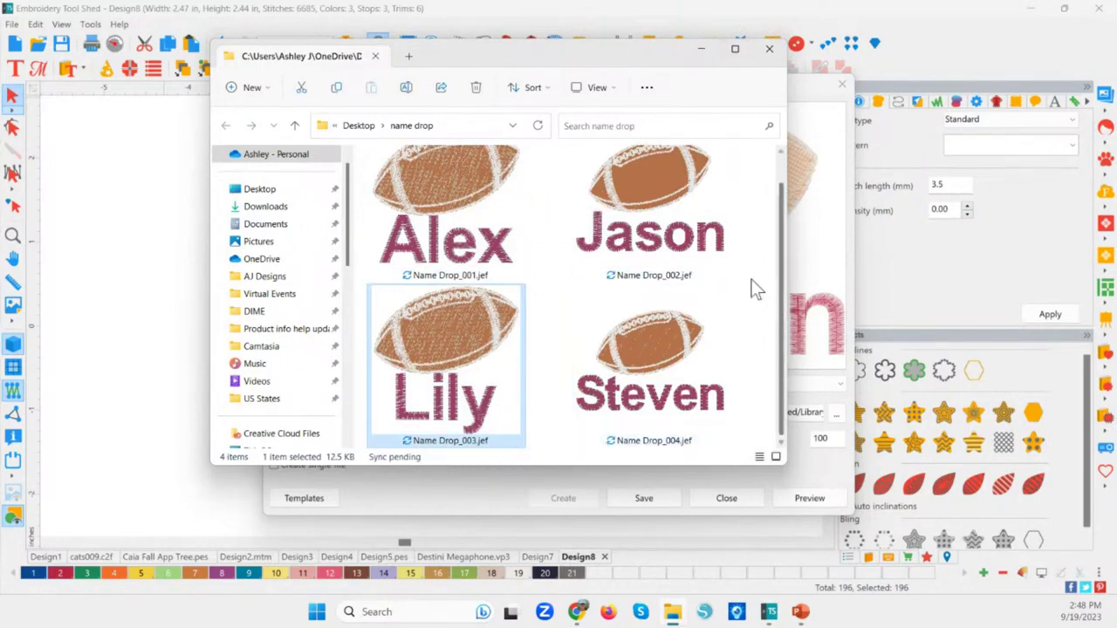
{"action": "left_click", "coordinate": [768, 50]}
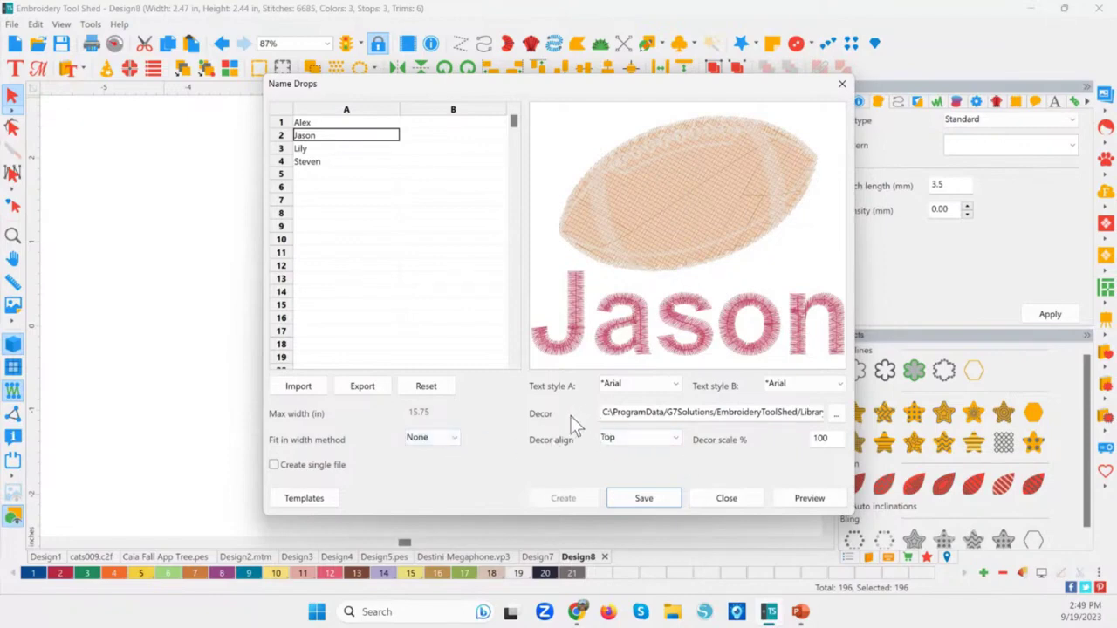
Step: Check the choices available for Text style A in Name Drops
{"action": "left_click", "coordinate": [616, 437]}
{"action": "left_click", "coordinate": [640, 387]}
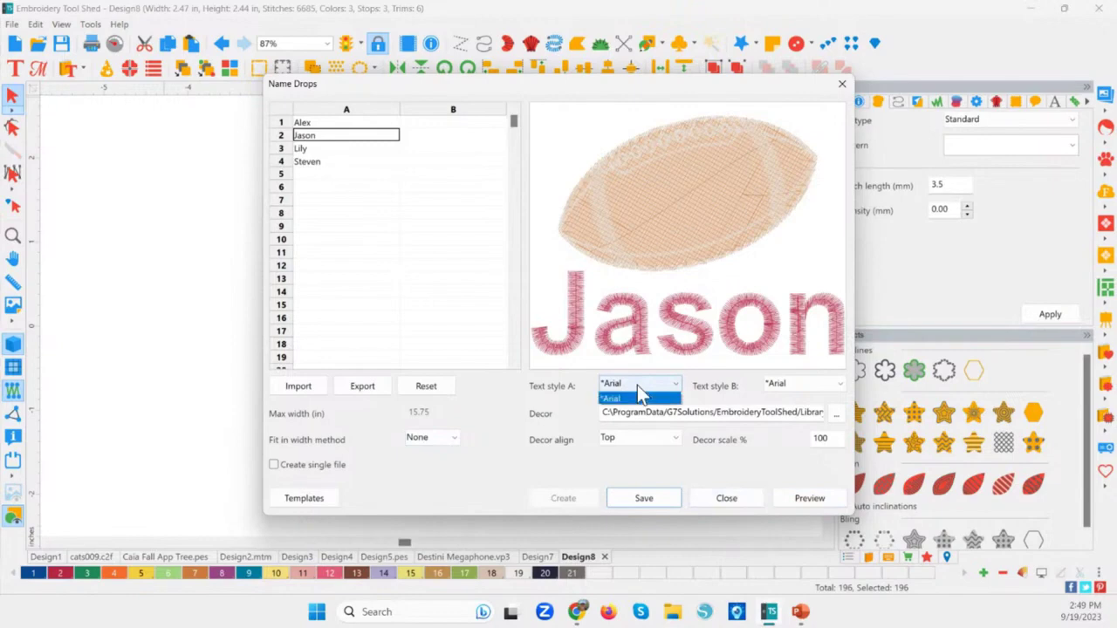
{"action": "left_click", "coordinate": [734, 501]}
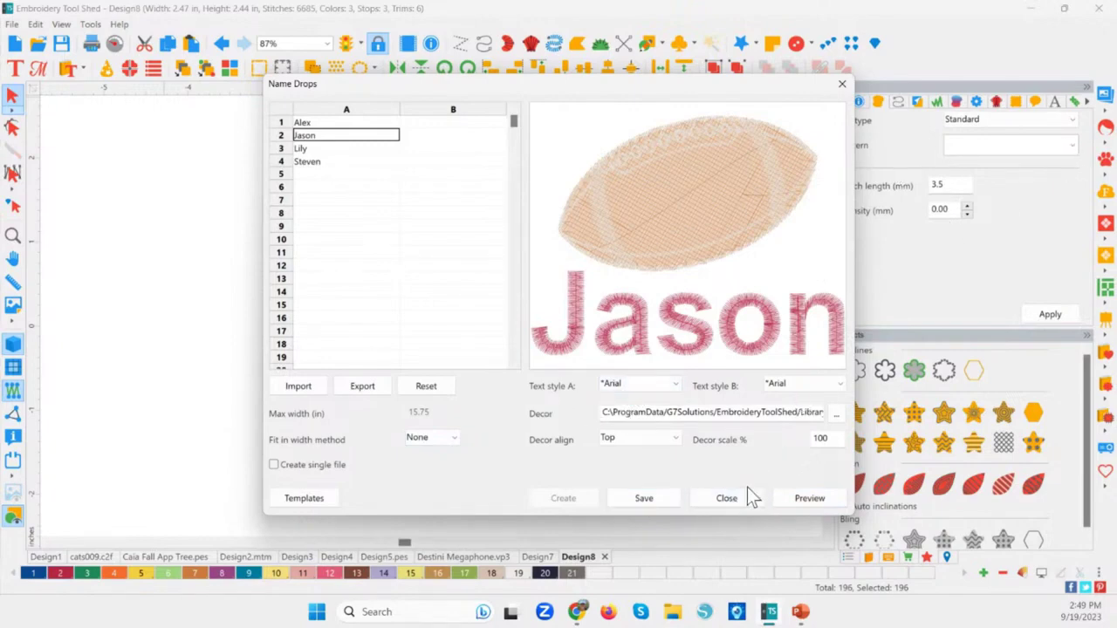
Step: Close Name Drops and change the lettering below the football to the Aurora font
{"action": "left_click", "coordinate": [729, 498]}
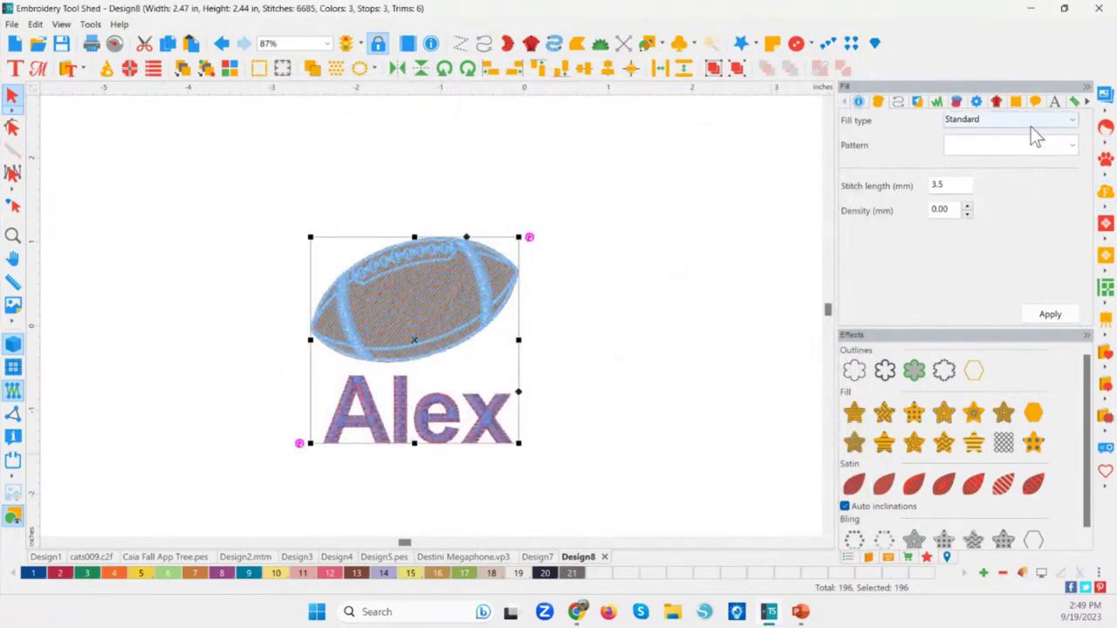
{"action": "left_click", "coordinate": [1085, 102]}
{"action": "left_click", "coordinate": [1085, 102]}
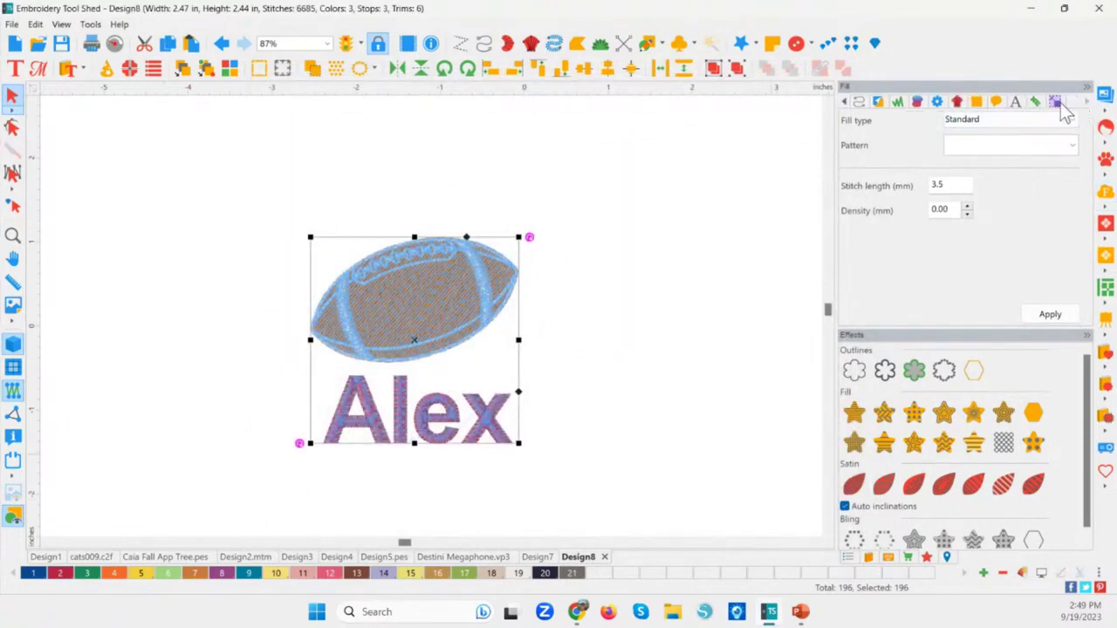
{"action": "left_click", "coordinate": [1054, 102]}
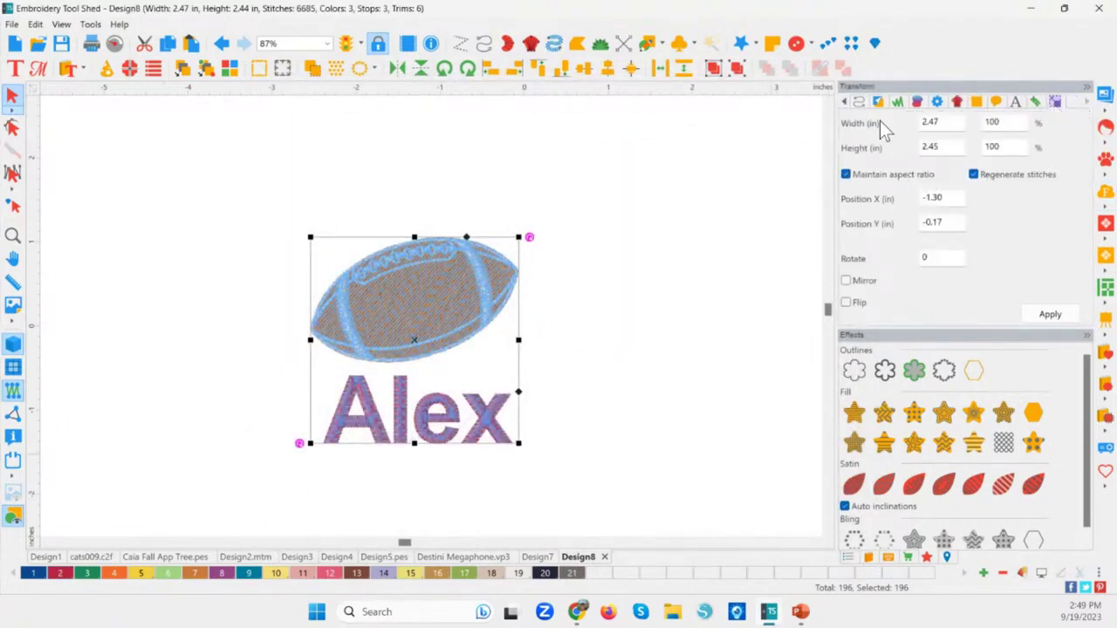
{"action": "left_click", "coordinate": [436, 426]}
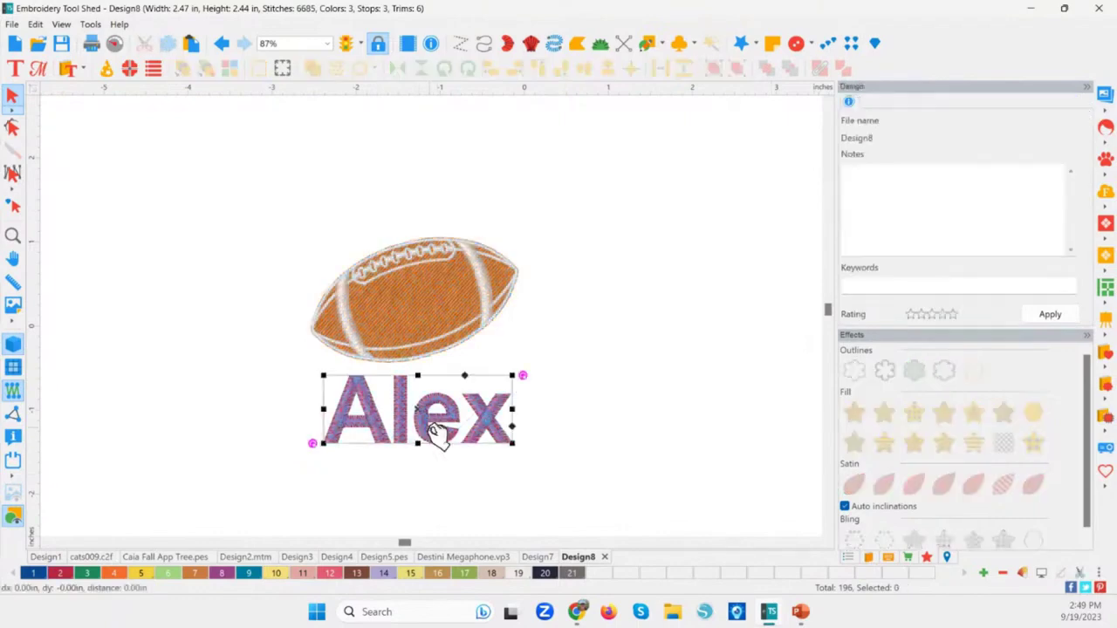
{"action": "left_click", "coordinate": [1006, 175]}
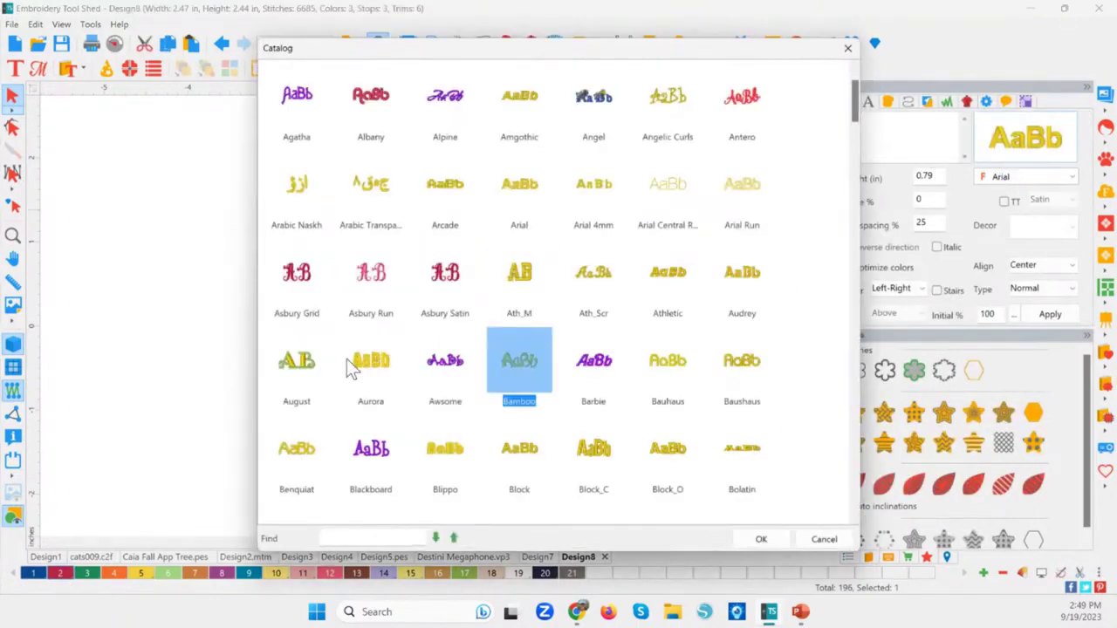
{"action": "double_click", "coordinate": [343, 362]}
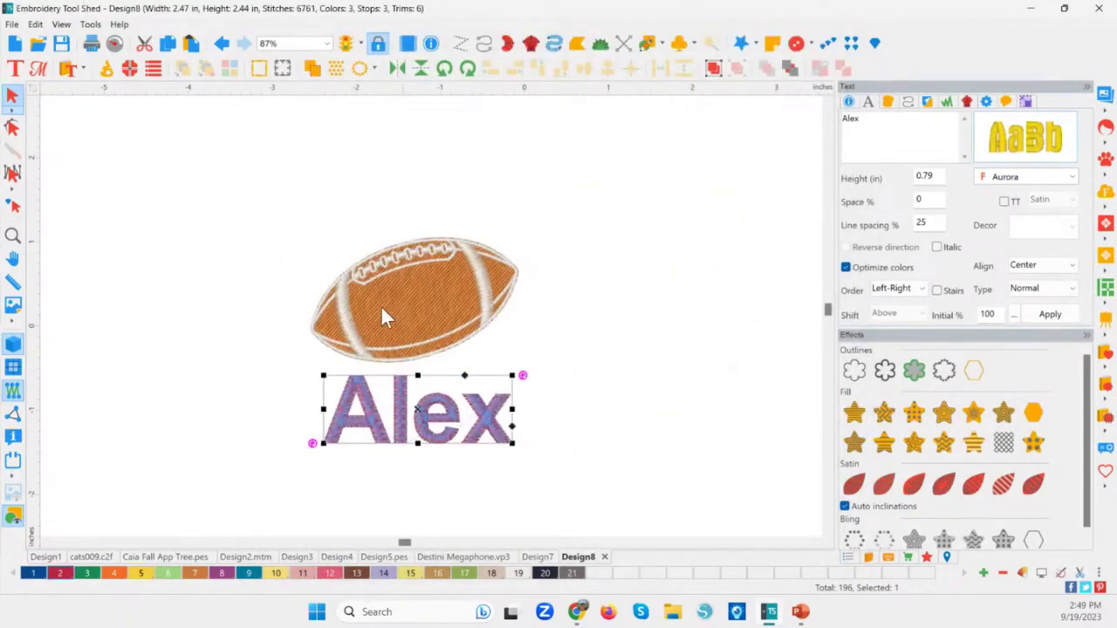
{"action": "left_click", "coordinate": [419, 299]}
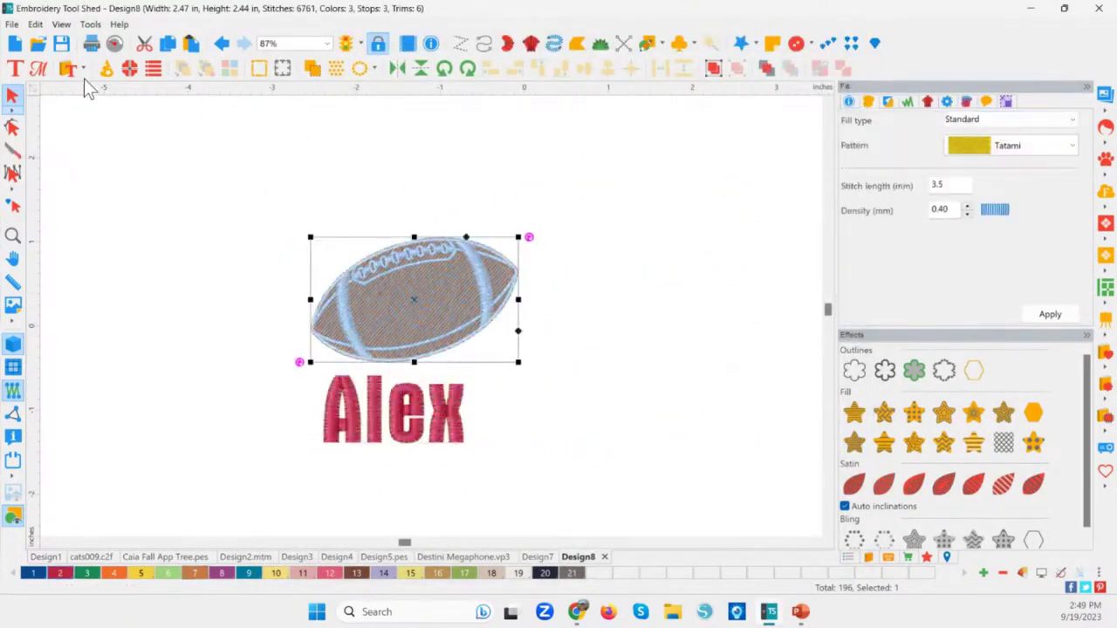
{"action": "left_click", "coordinate": [153, 70]}
{"action": "left_click", "coordinate": [679, 358]}
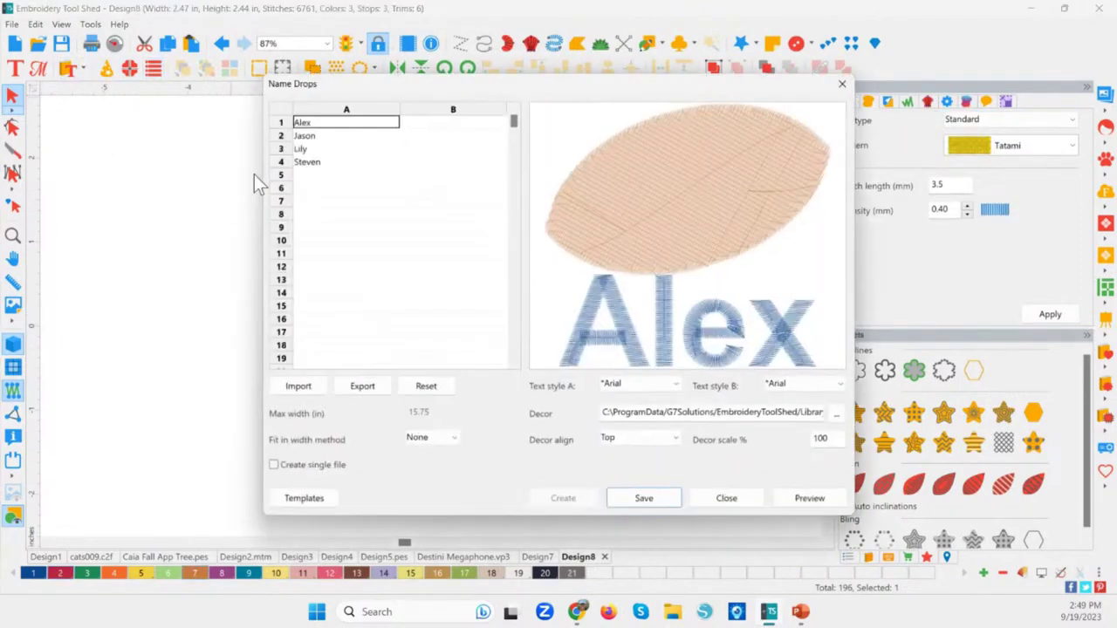
{"action": "left_click", "coordinate": [316, 137]}
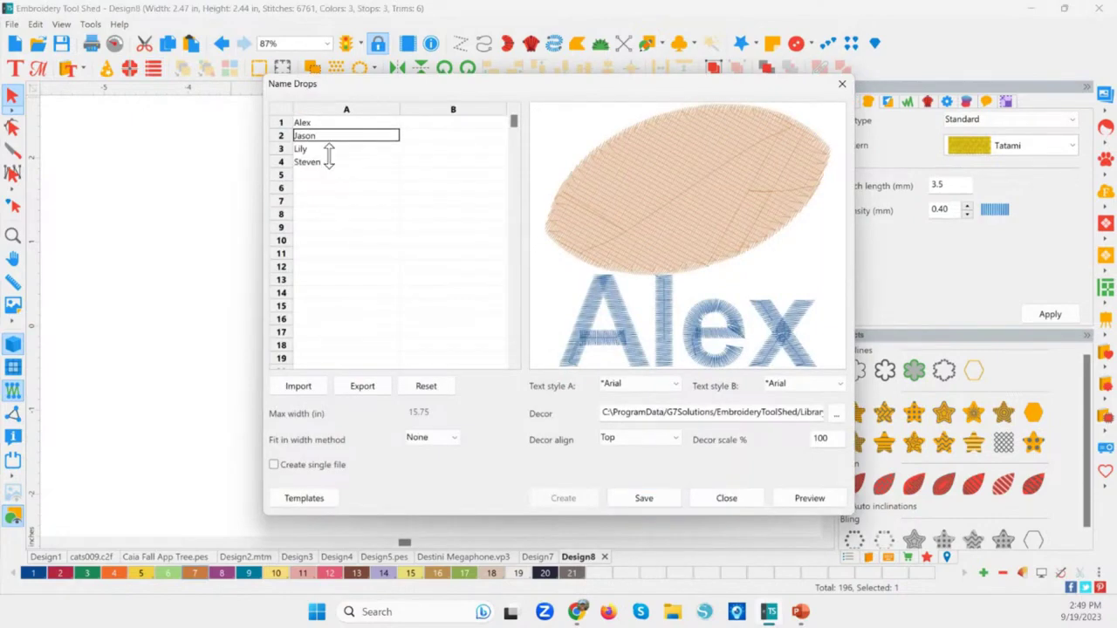
{"action": "left_click", "coordinate": [739, 495]}
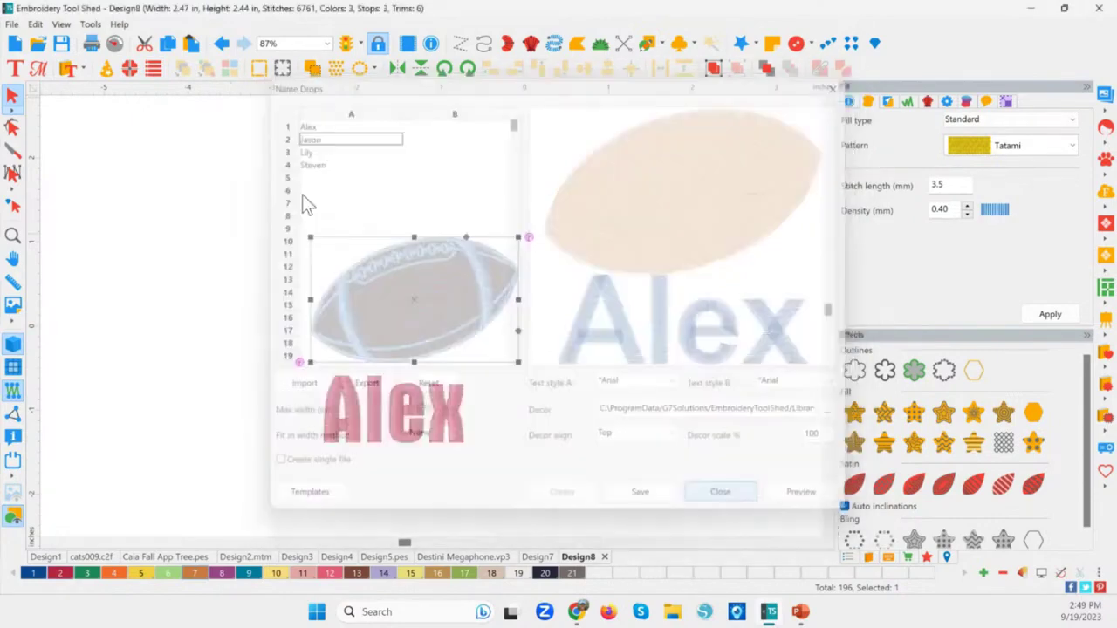
Step: Select the whole design, load it into Name Drops, check the choices for Text style A and close the dialog
{"action": "key", "text": "ctrl+a"}
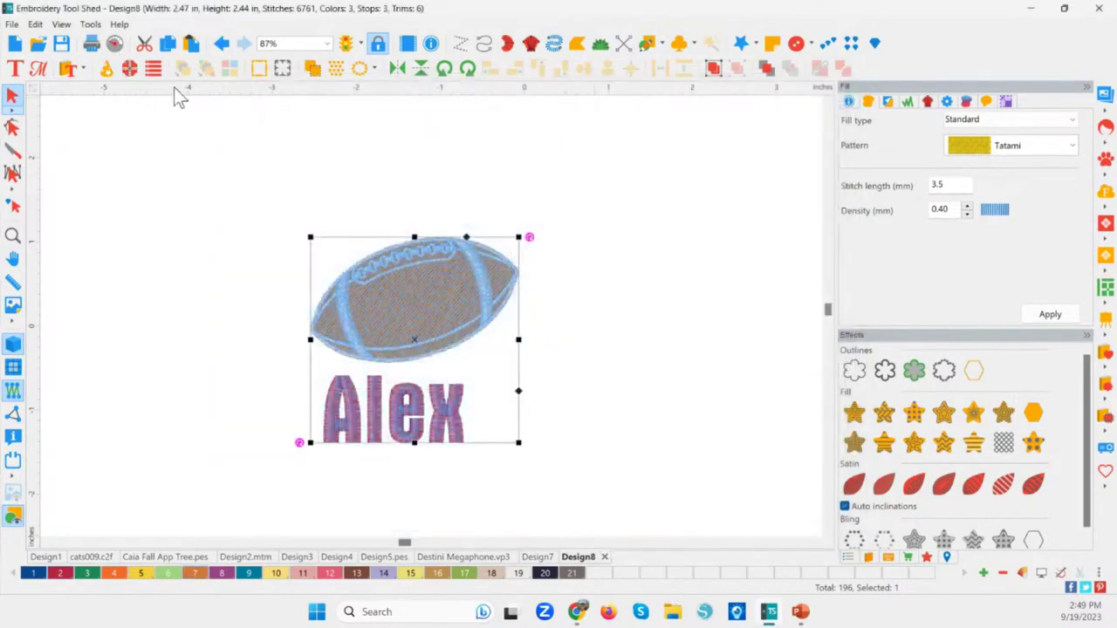
{"action": "left_click", "coordinate": [154, 70]}
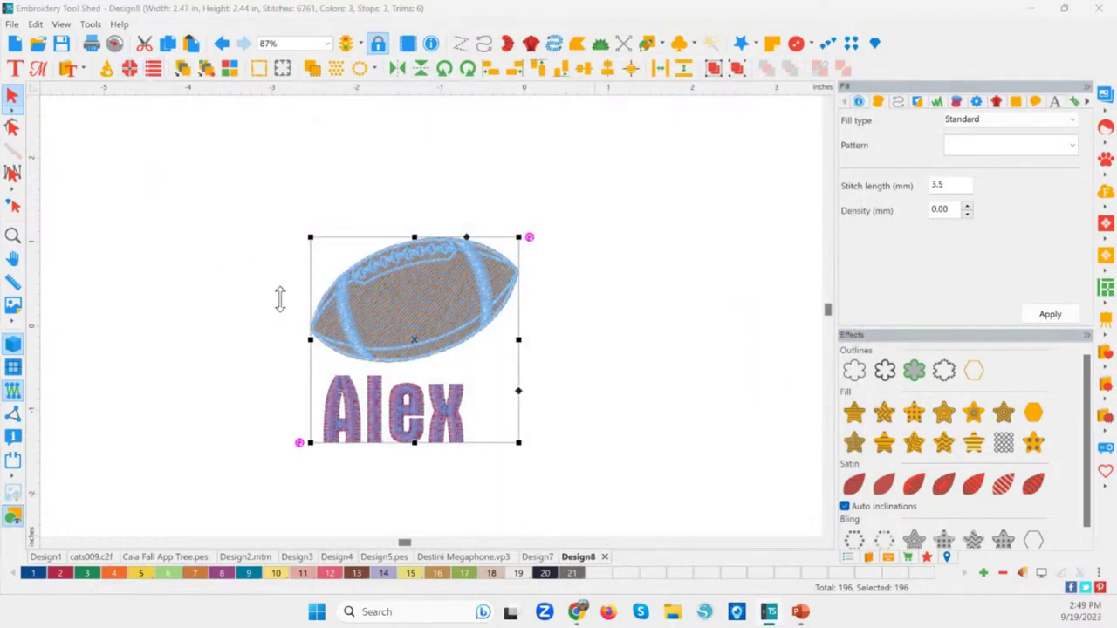
{"action": "left_click", "coordinate": [623, 388]}
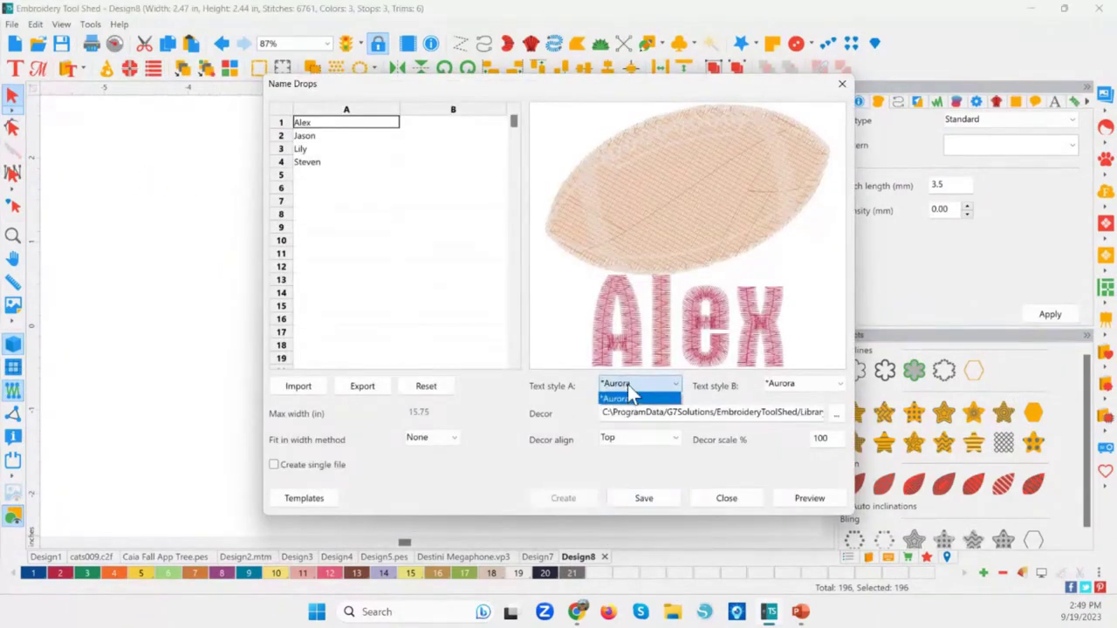
{"action": "left_click", "coordinate": [477, 445]}
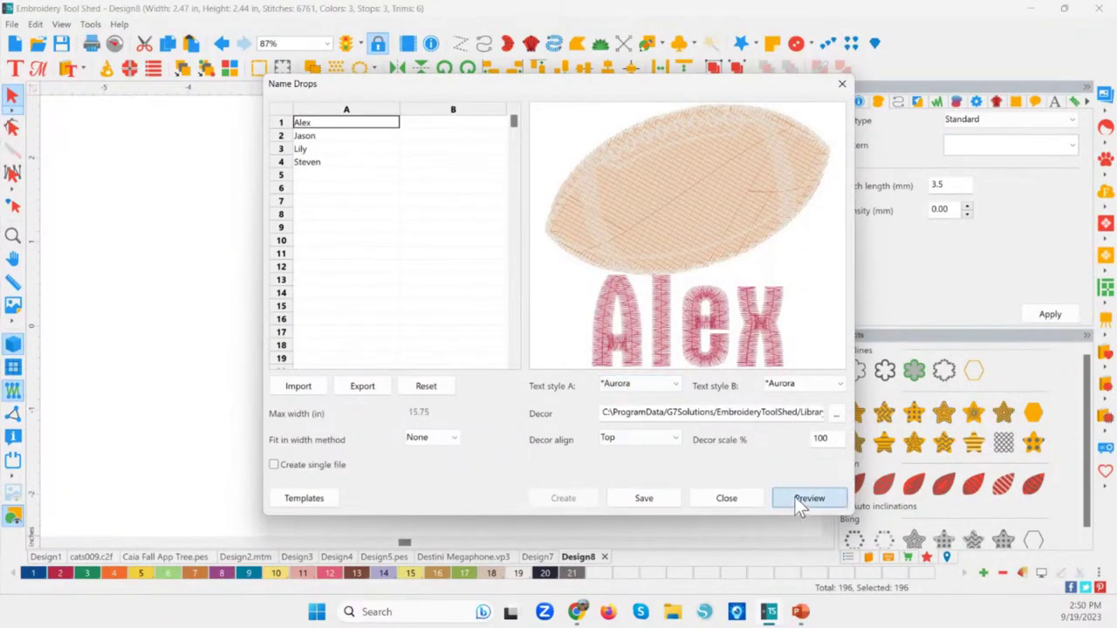
{"action": "left_click", "coordinate": [714, 500]}
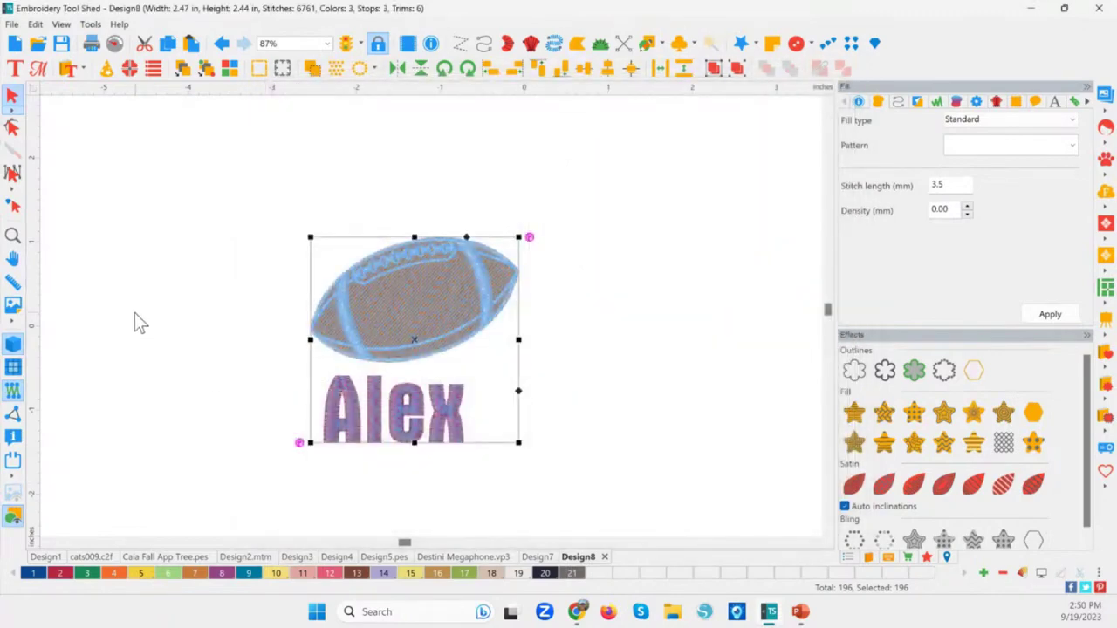
{"action": "scroll", "coordinate": [135, 322], "scroll_direction": "up", "scroll_amount": 1}
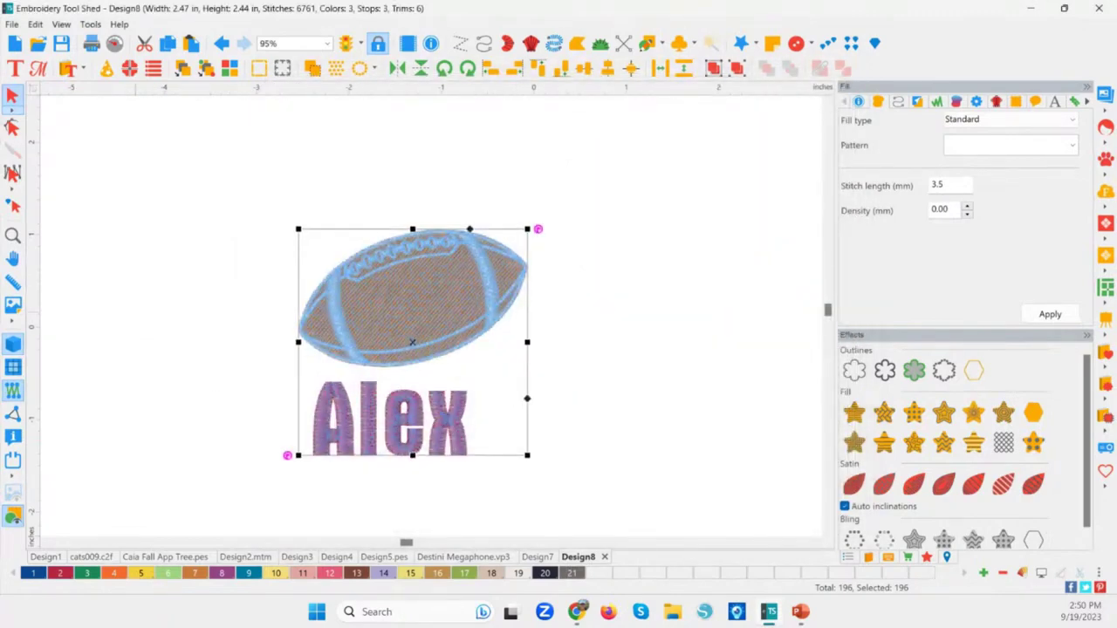